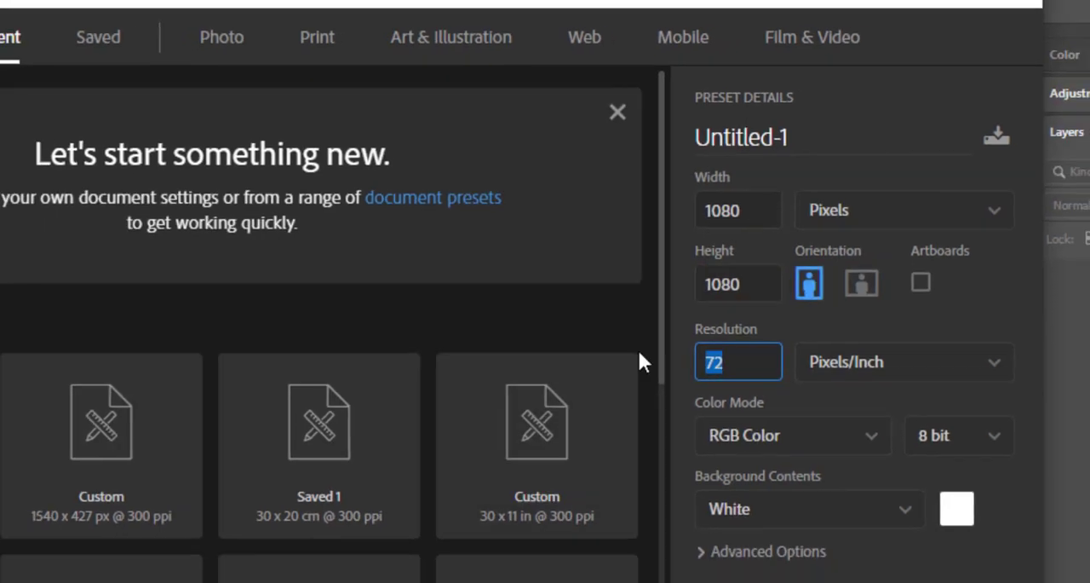
# Create a new 1080 × 1080 px document at 300 pixels/inch with a white background and put the Notepad notes away.
pyautogui.write('300')
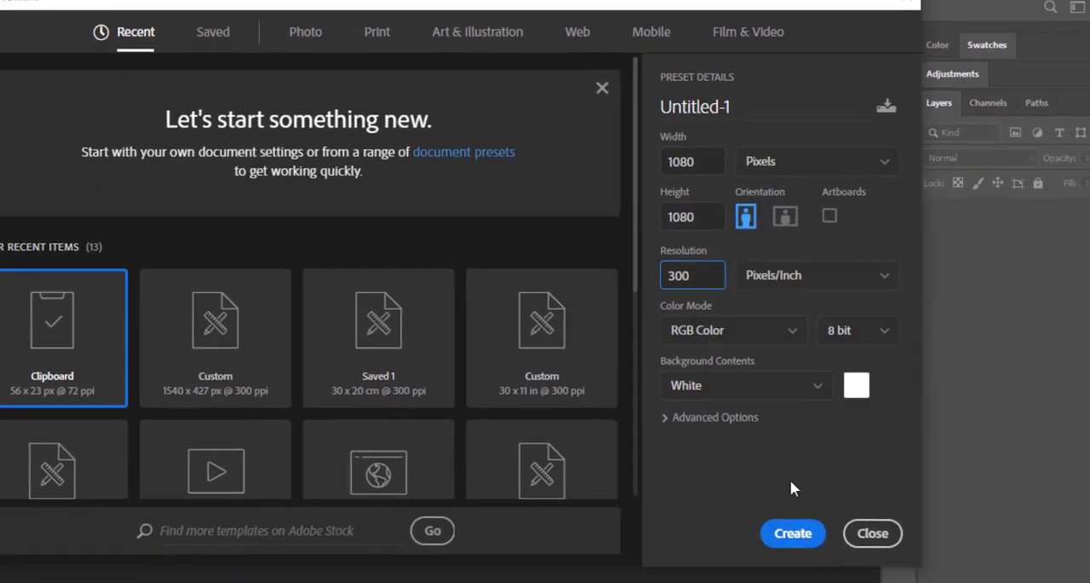
pyautogui.click(793, 532)
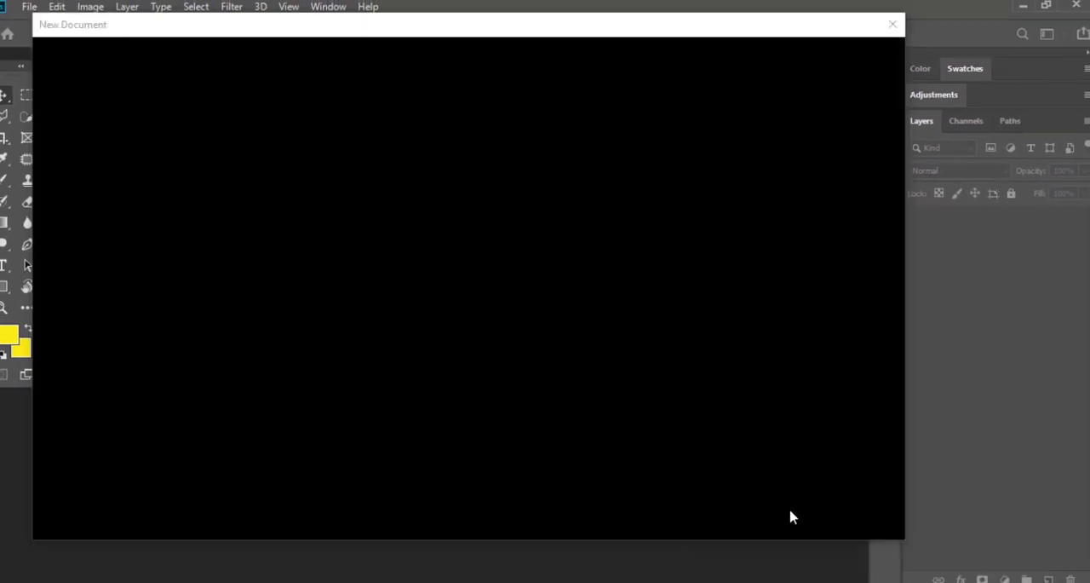
pyautogui.hotkey('alt', 'Tab')
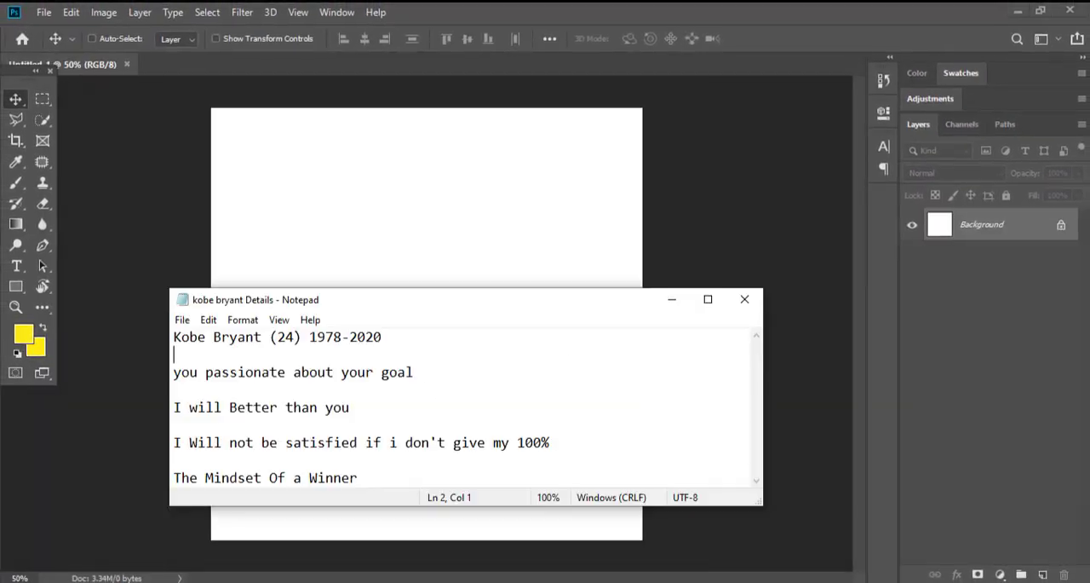
pyautogui.click(672, 299)
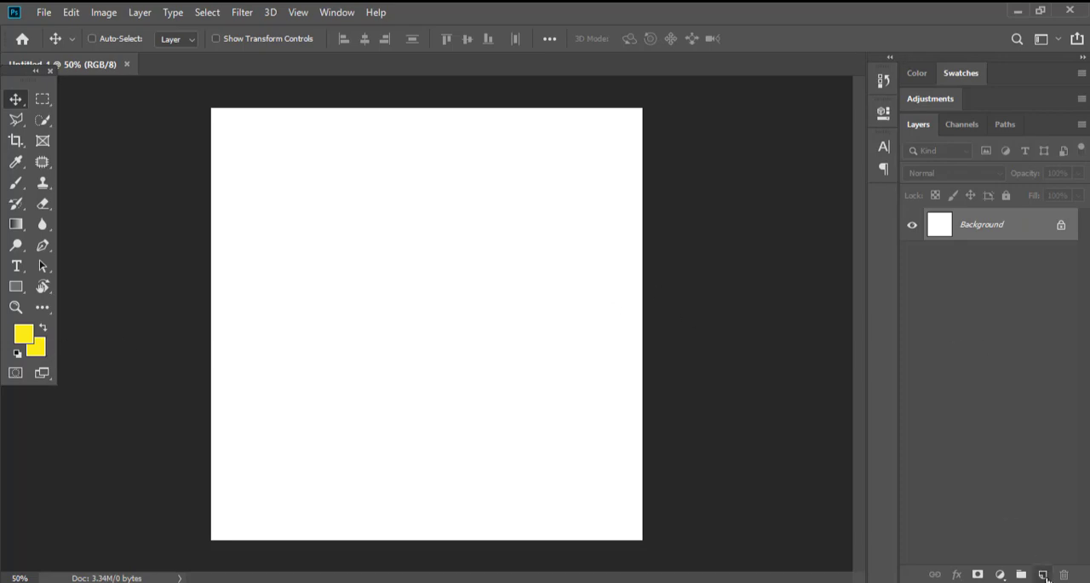
# Place the image unnamed (1) from the source folder onto a new layer in the middle of the canvas.
pyautogui.click(1044, 575)
pyautogui.moveTo(153, 580)
pyautogui.click(137, 557)
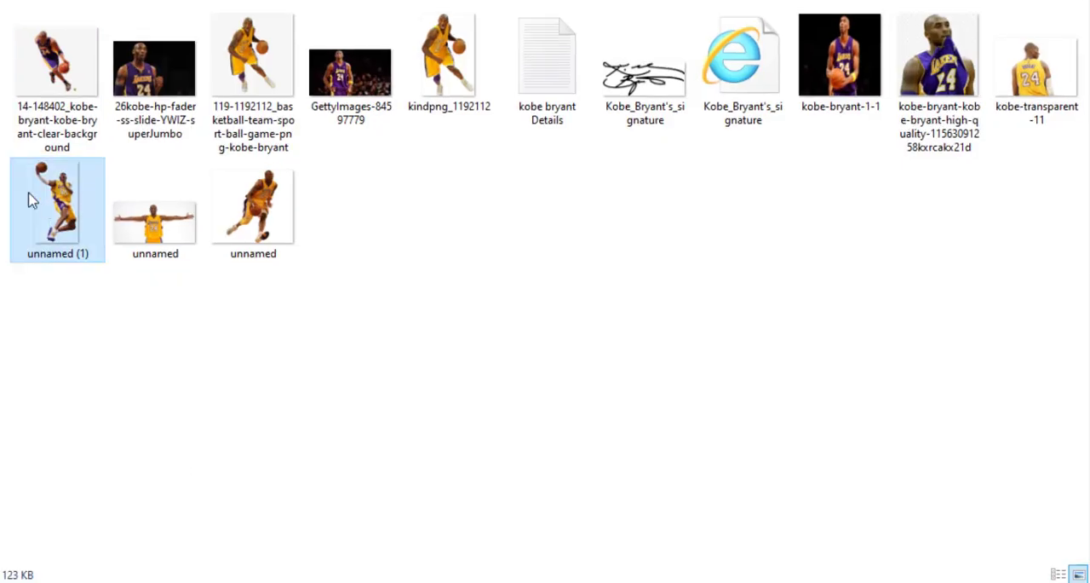
pyautogui.moveTo(30, 200); pyautogui.dragTo(339, 291)
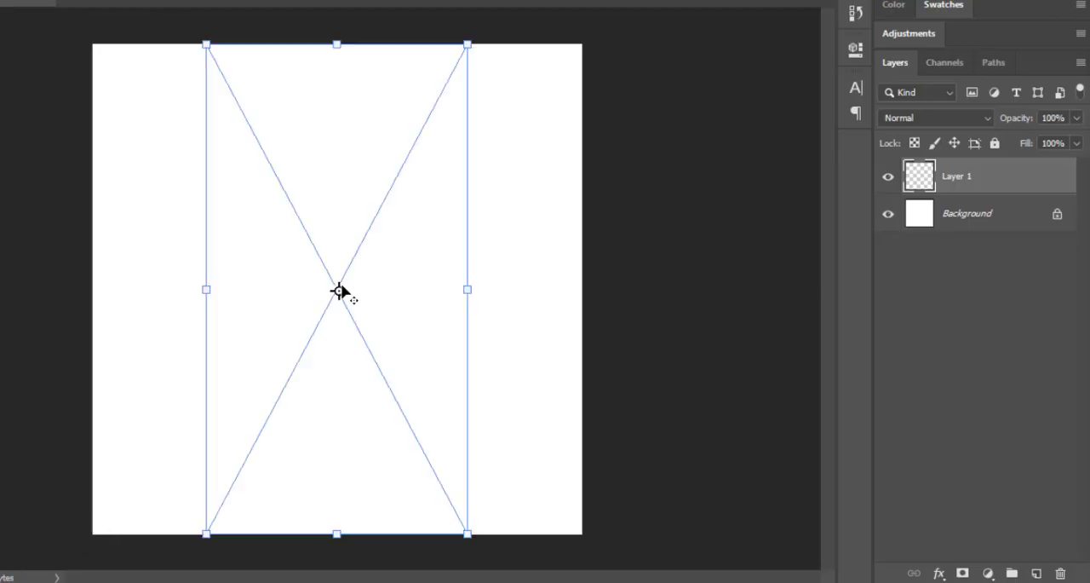
pyautogui.press('Return')
# Add a Solid Color fill layer directly above the Background layer.
pyautogui.click(956, 218)
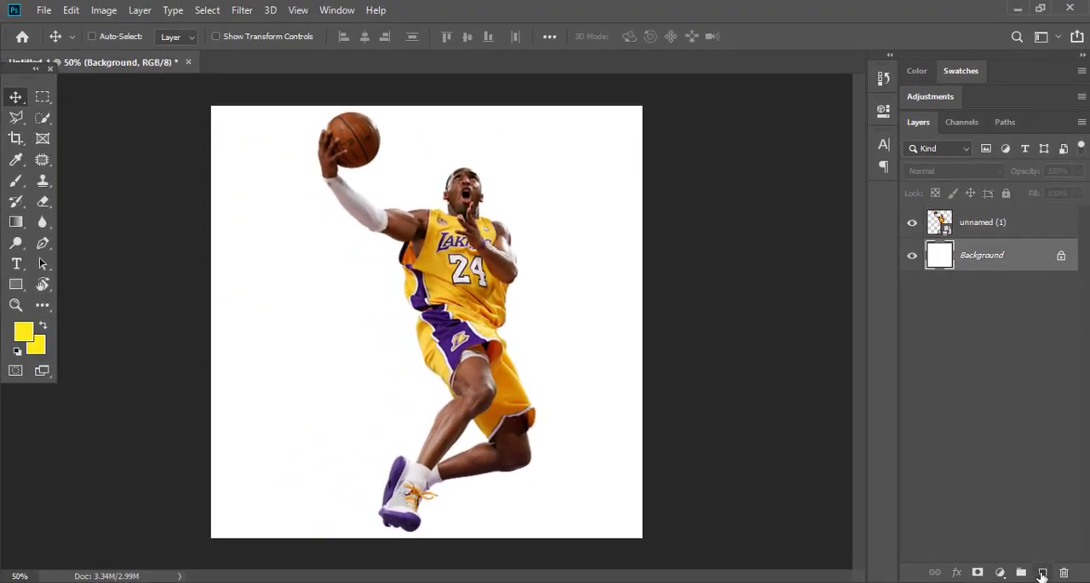
pyautogui.click(1002, 577)
pyautogui.click(998, 297)
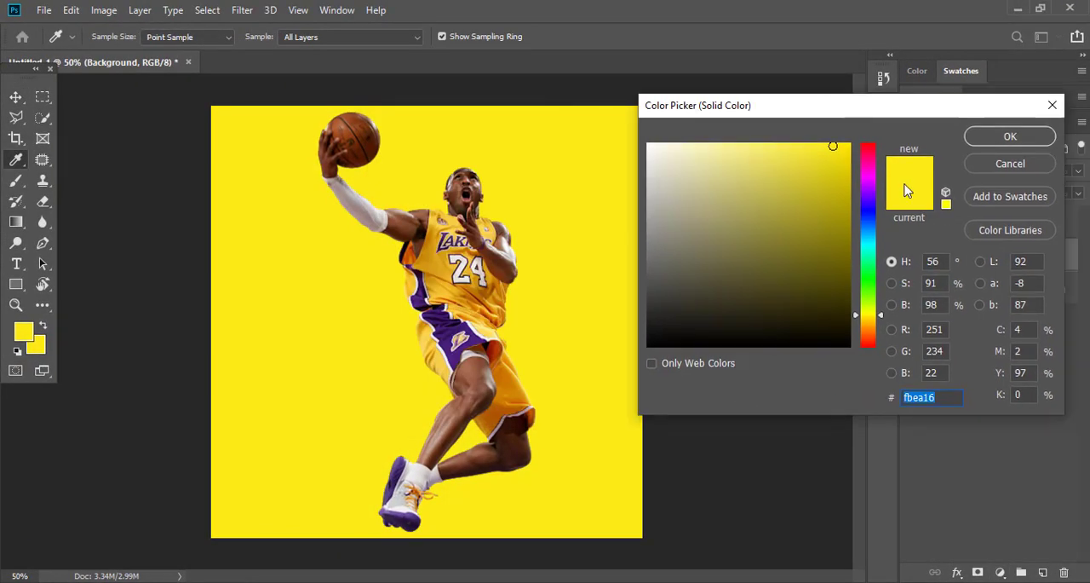
# Try out gold and dark purple shades sampled from the player's uniform as the background fill colour.
pyautogui.click(439, 288)
pyautogui.click(439, 285)
pyautogui.moveTo(815, 151); pyautogui.dragTo(828, 223)
pyautogui.click(444, 326)
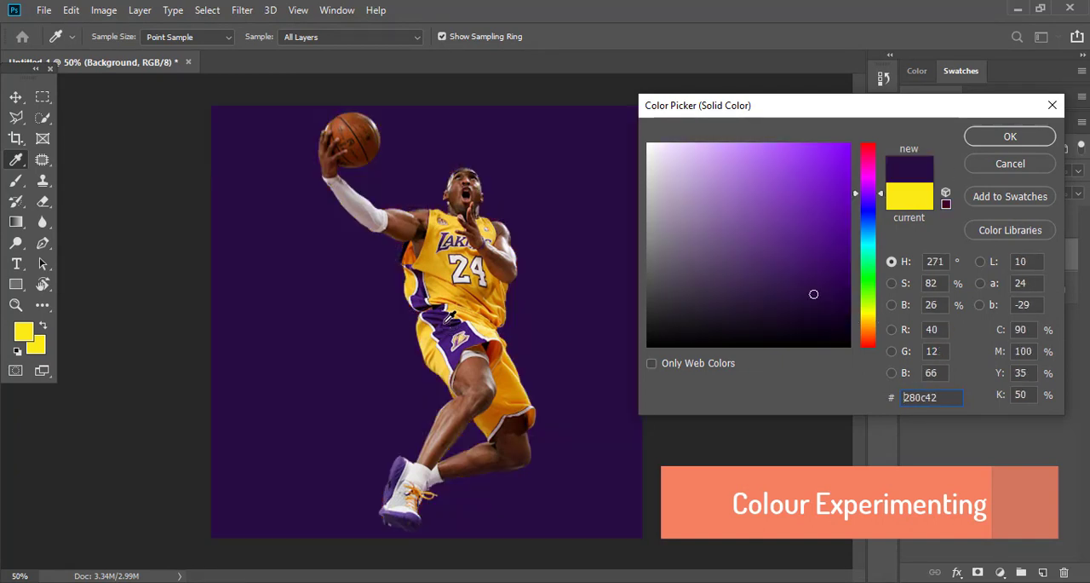
pyautogui.click(444, 317)
pyautogui.click(441, 279)
pyautogui.moveTo(831, 236); pyautogui.dragTo(835, 198)
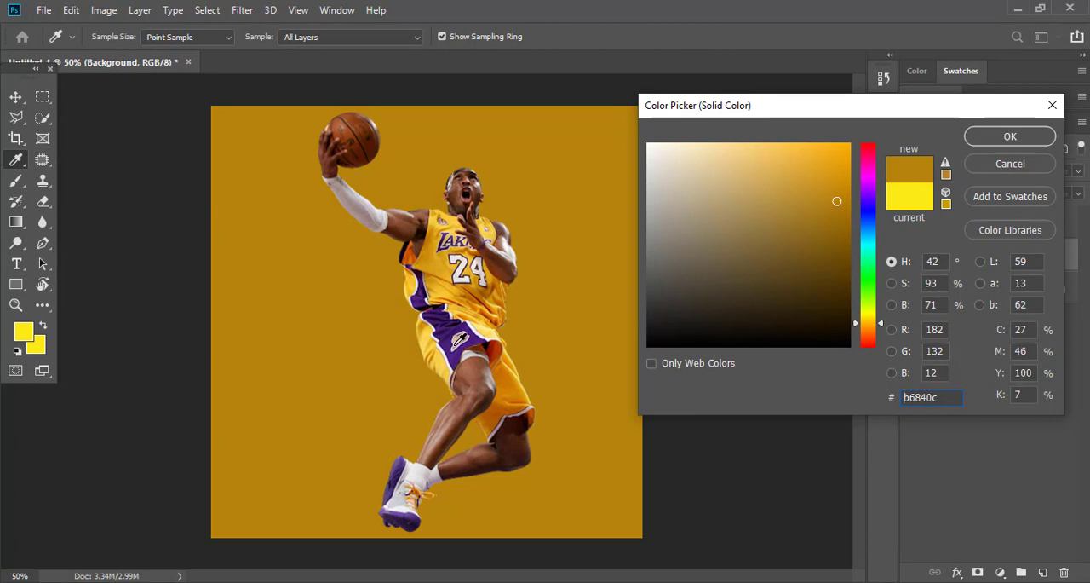
# Set the background fill to the purple sampled from the player's shorts.
pyautogui.click(453, 337)
pyautogui.click(449, 331)
pyautogui.press('Return')
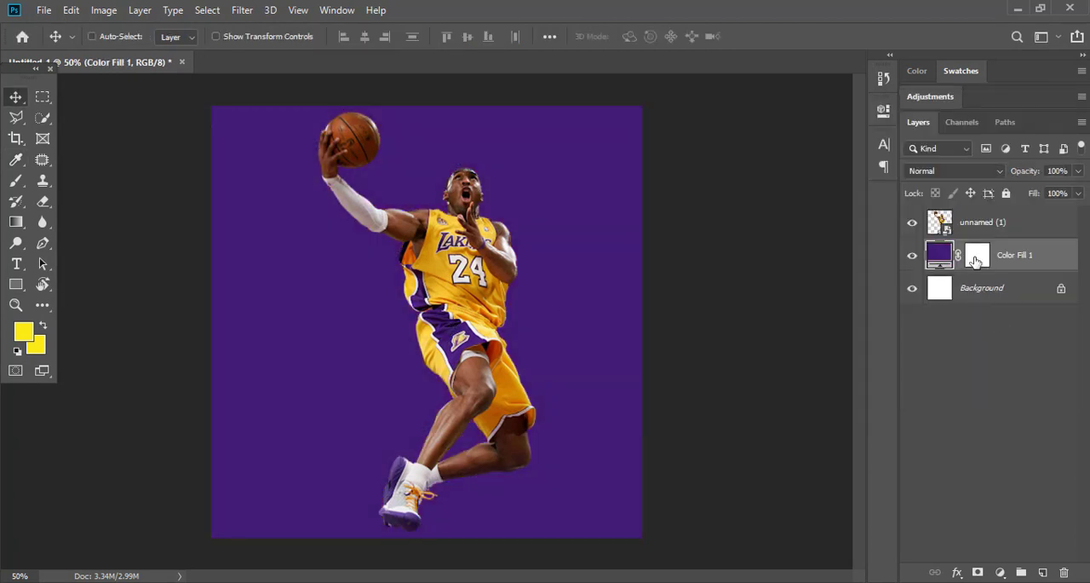
# Add a second Solid Color fill in gold sampled from the jersey and invert its layer mask to black.
pyautogui.click(1002, 572)
pyautogui.click(992, 289)
pyautogui.click(446, 267)
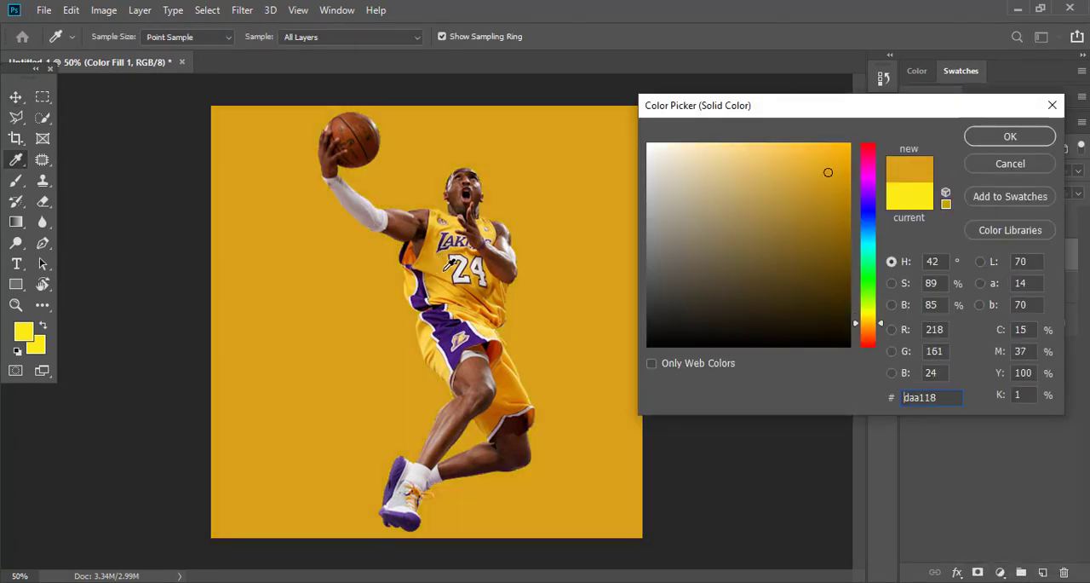
pyautogui.press('Return')
pyautogui.hotkey('ctrl', 'i')
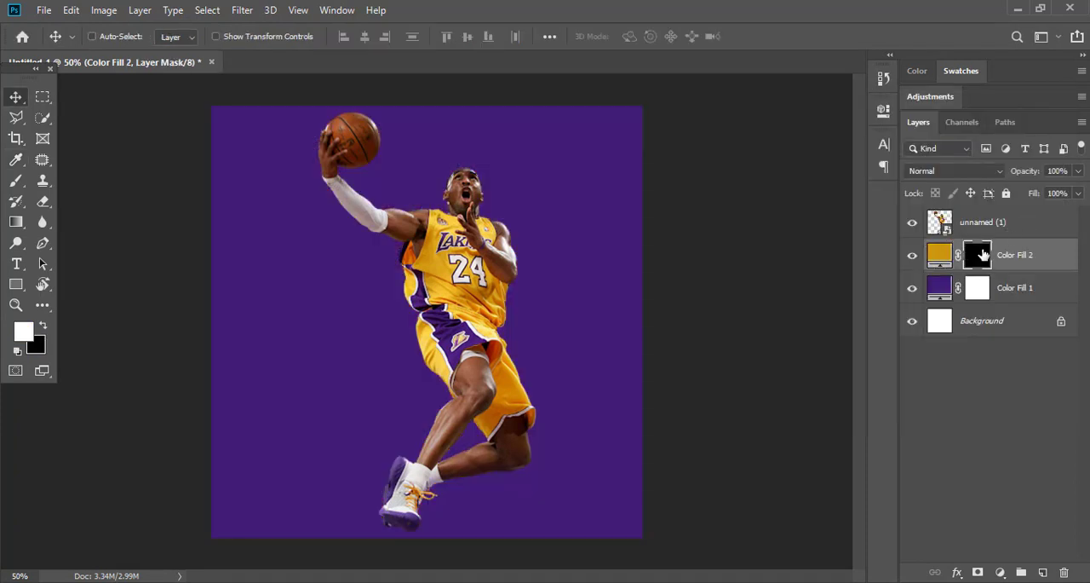
# Draw a white radial gradient on the gold fill's mask from the jersey out to the canvas edge, redoing it until the glow fits.
pyautogui.press('g')
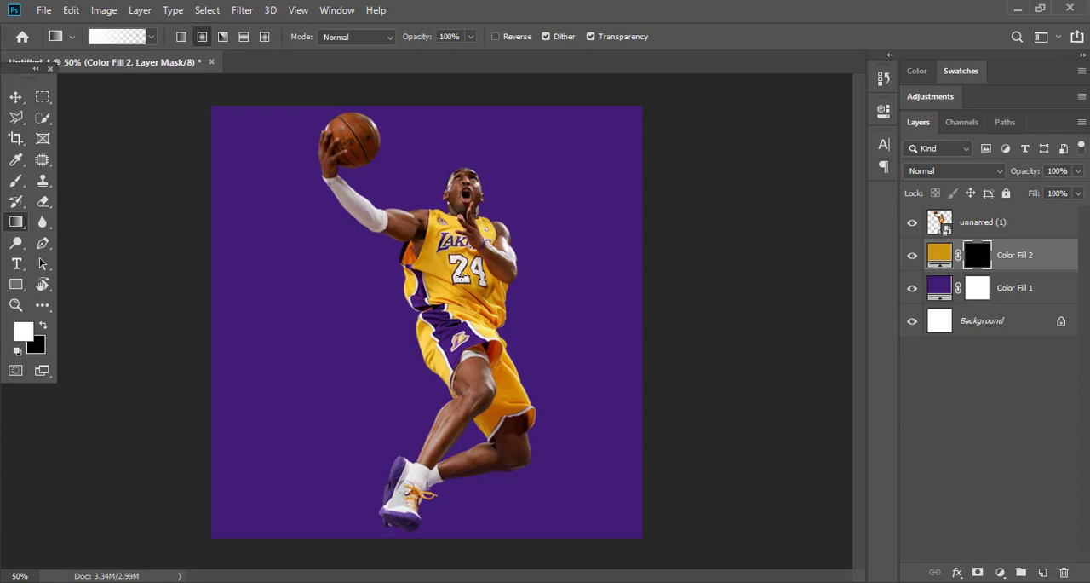
pyautogui.moveTo(507, 307); pyautogui.dragTo(619, 355)
pyautogui.hotkey('ctrl', 'z')
pyautogui.moveTo(464, 277); pyautogui.dragTo(764, 252)
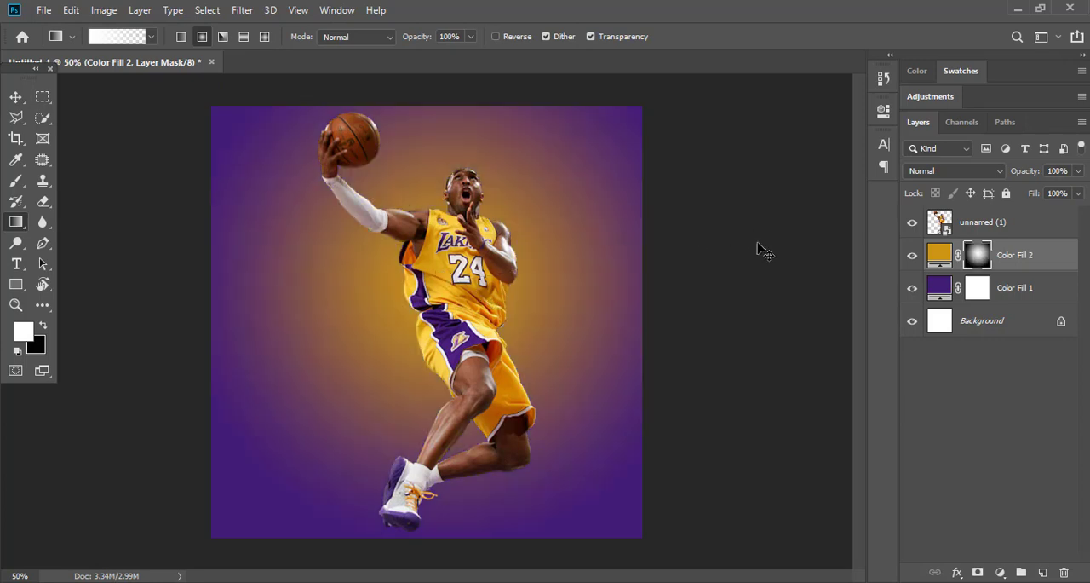
pyautogui.hotkey('ctrl', 'z')
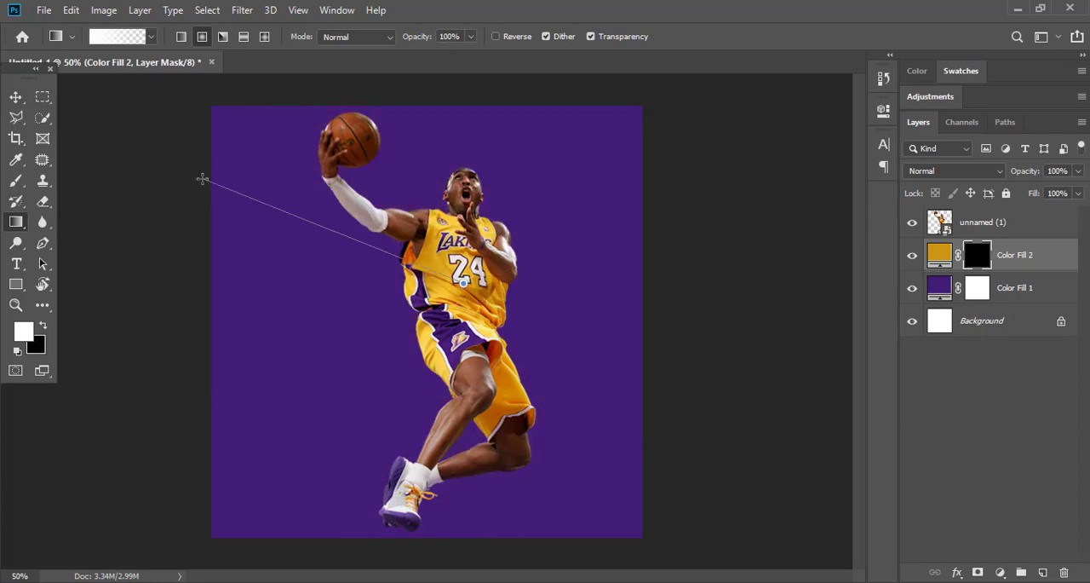
pyautogui.moveTo(203, 179); pyautogui.dragTo(203, 179)
pyautogui.press('v')
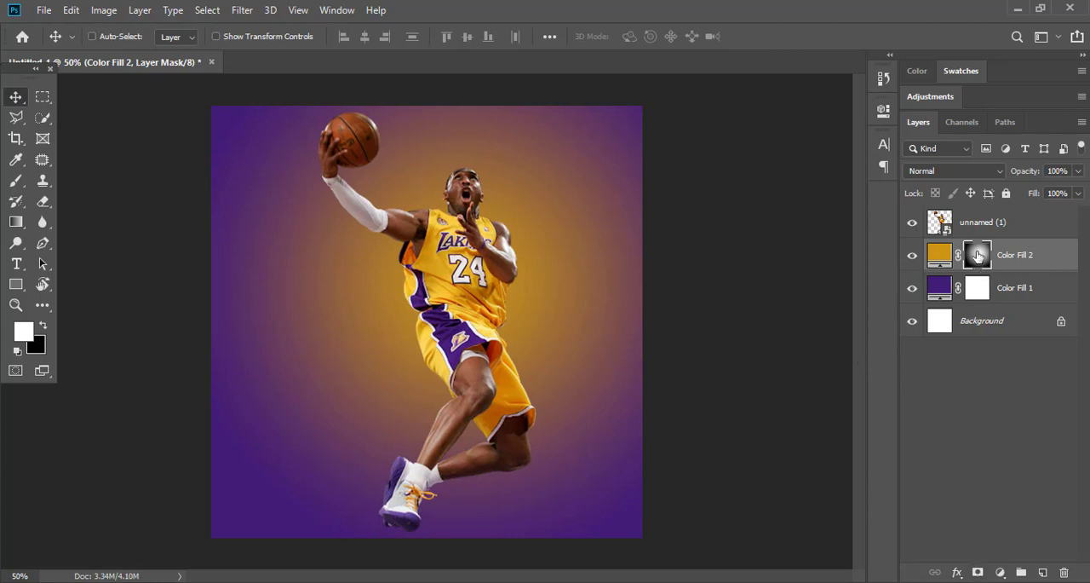
# Try the Soft Light blend mode with reduced opacity on the gold fill layer and return it to Normal.
pyautogui.moveTo(1075, 211)
pyautogui.mouseDown()
pyautogui.moveTo(1015, 213)
pyautogui.moveTo(1080, 212)
pyautogui.mouseUp()
pyautogui.click(952, 171)
pyautogui.click(941, 382)
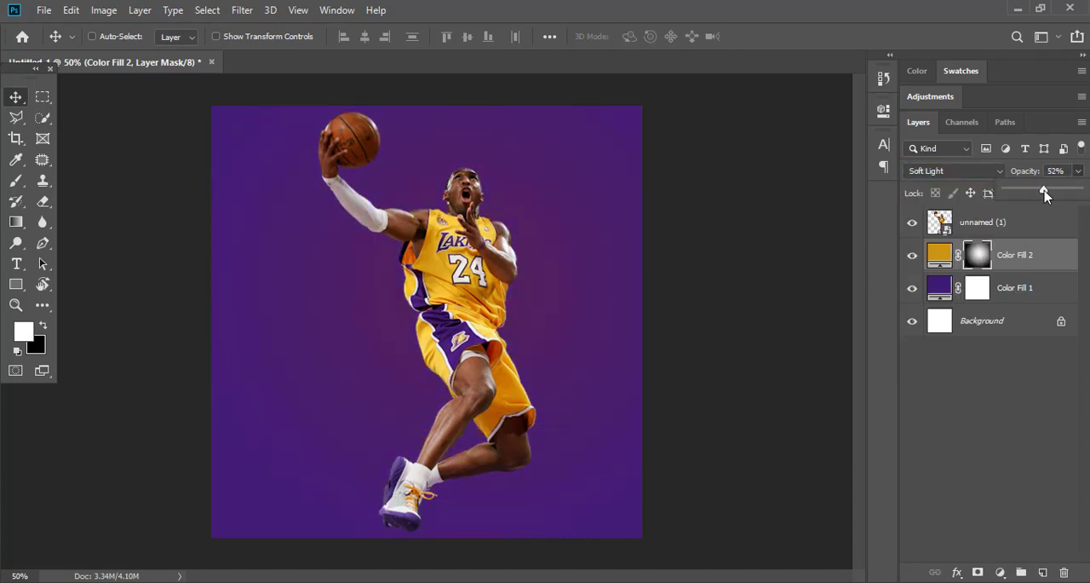
pyautogui.click(979, 171)
pyautogui.click(945, 171)
# Lower the gold fill layer's Fill to about 36% and deselect the layer.
pyautogui.click(1078, 193)
pyautogui.moveTo(1079, 212); pyautogui.dragTo(1027, 214)
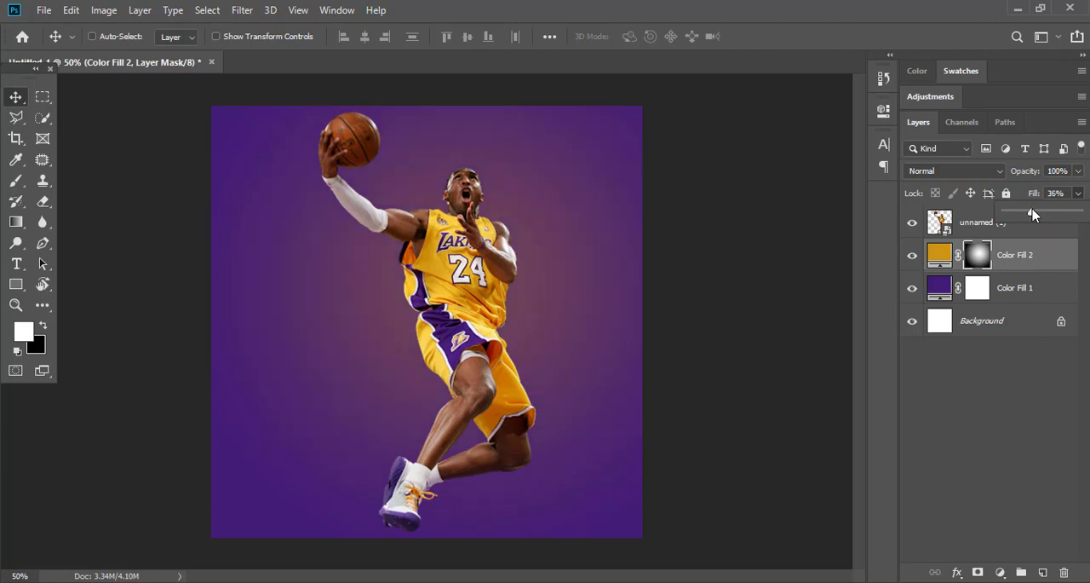
pyautogui.click(988, 370)
pyautogui.click(988, 369)
# Copy Kobe Bryant from the Notepad notes and paste it as a yellow Gotham text layer on two lines.
pyautogui.click(494, 582)
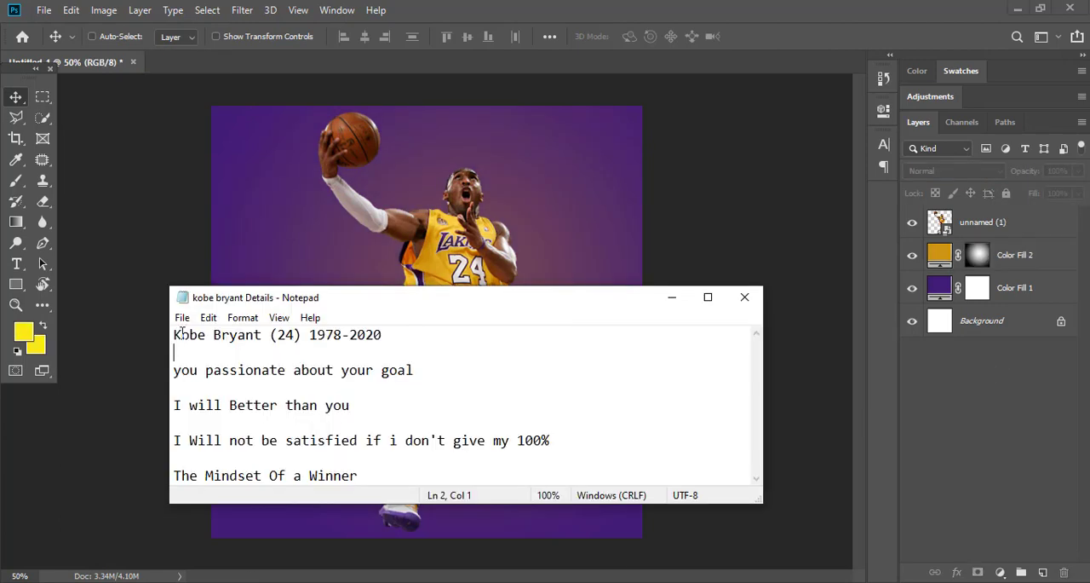
pyautogui.click(357, 249)
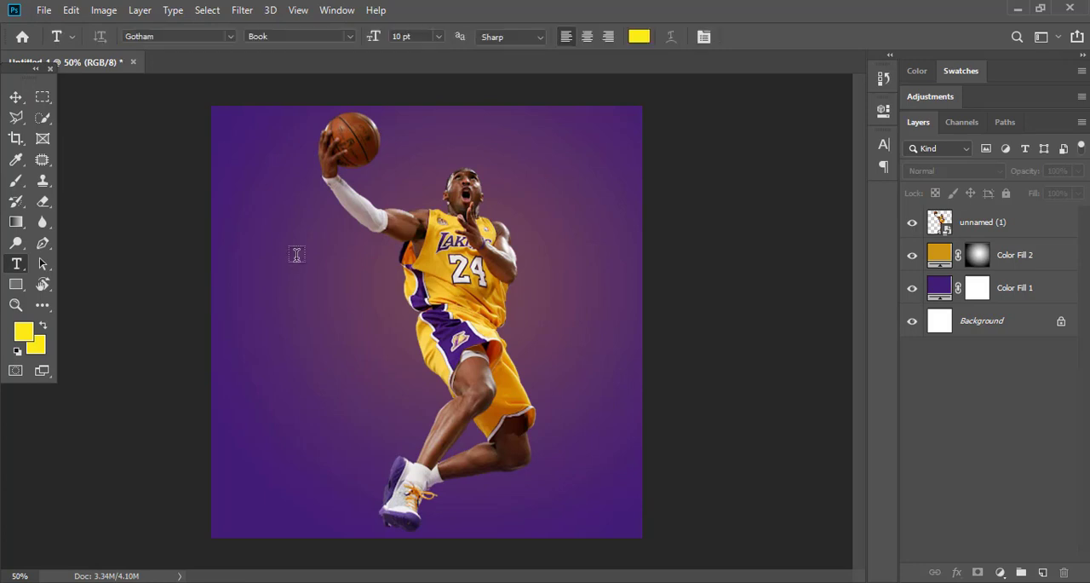
pyautogui.click(253, 280)
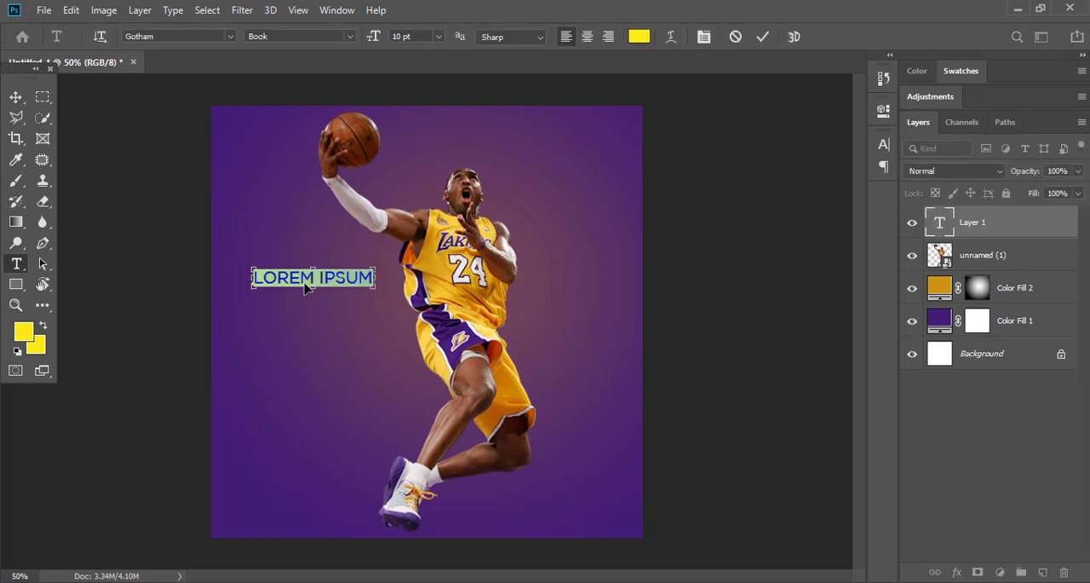
pyautogui.write('KOBE BRYANT')
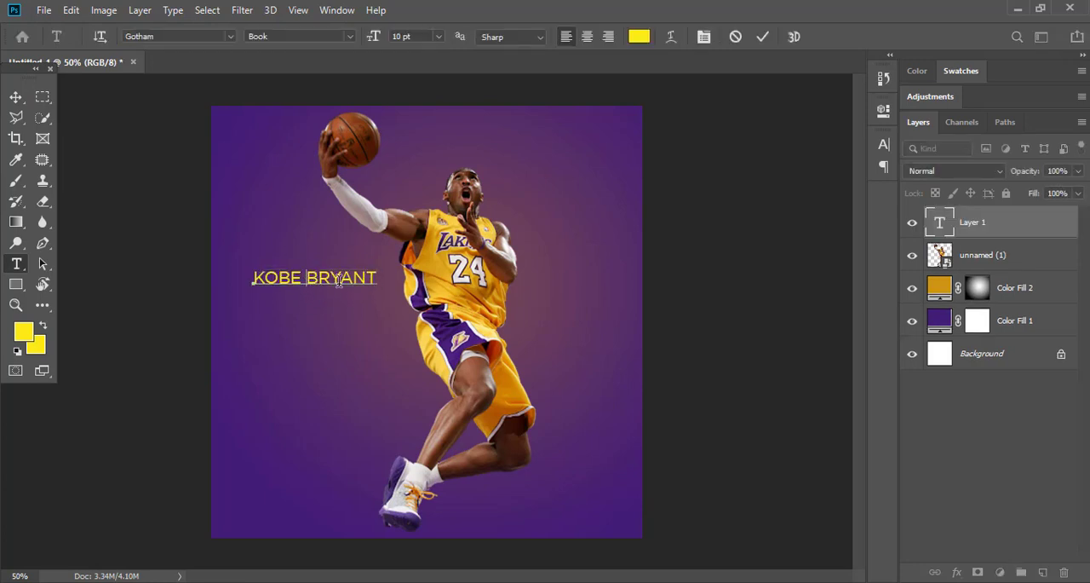
# Set the word KOBE to 49 pt in the Gotham Medium style.
pyautogui.moveTo(373, 40); pyautogui.dragTo(409, 39)
pyautogui.click(349, 37)
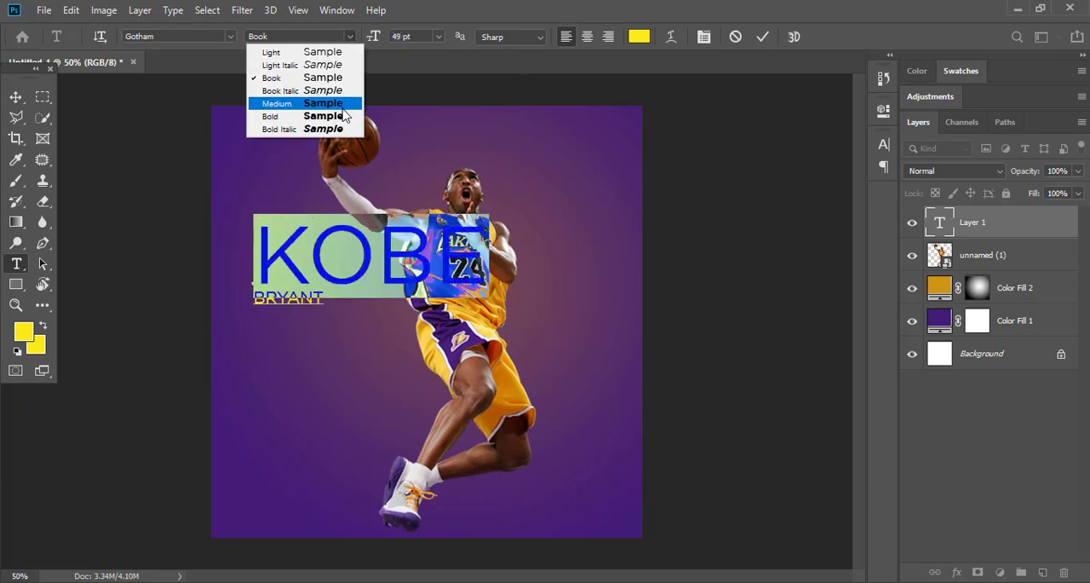
pyautogui.click(343, 105)
# Right-align both text lines and move the text block back onto the canvas over the player.
pyautogui.hotkey('ctrl', 'a')
pyautogui.hotkey('ctrl', 'shift', 'r')
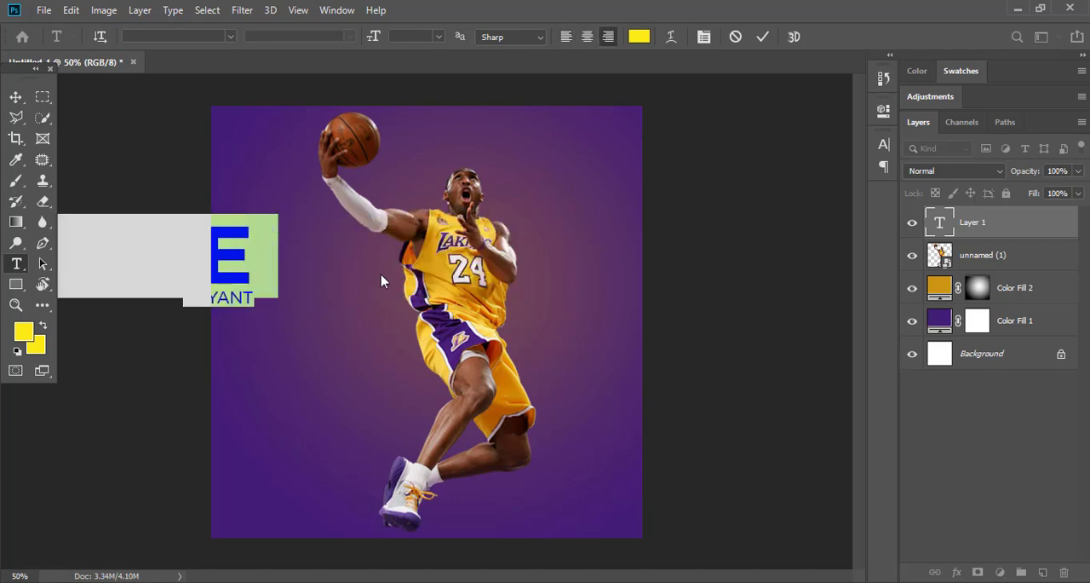
pyautogui.moveTo(252, 256); pyautogui.dragTo(463, 316)
# Set the word BRYANT to 12 pt and shift the text block slightly upward.
pyautogui.click(462, 316)
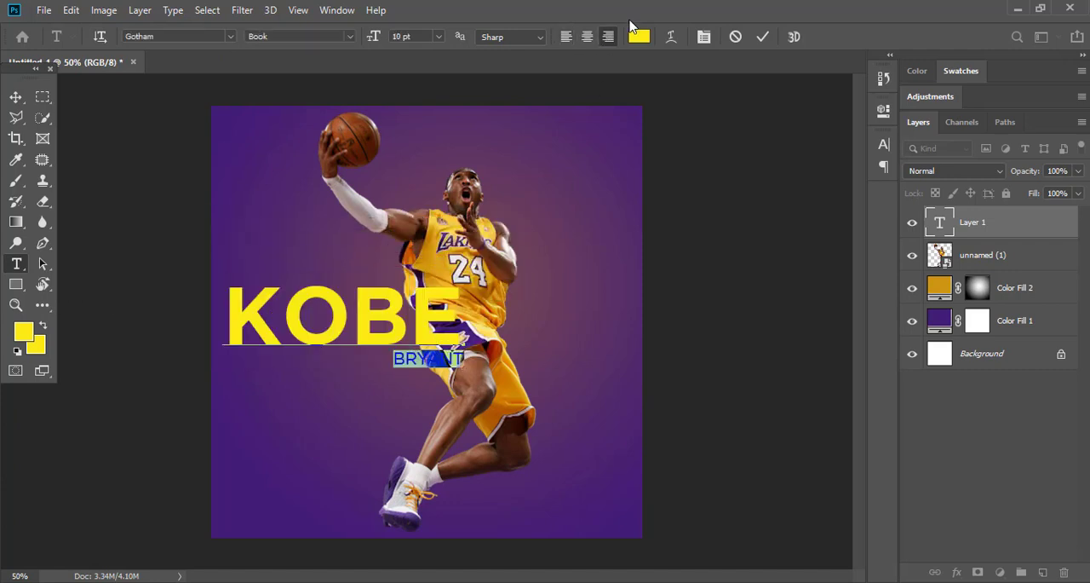
pyautogui.moveTo(373, 38); pyautogui.dragTo(374, 40)
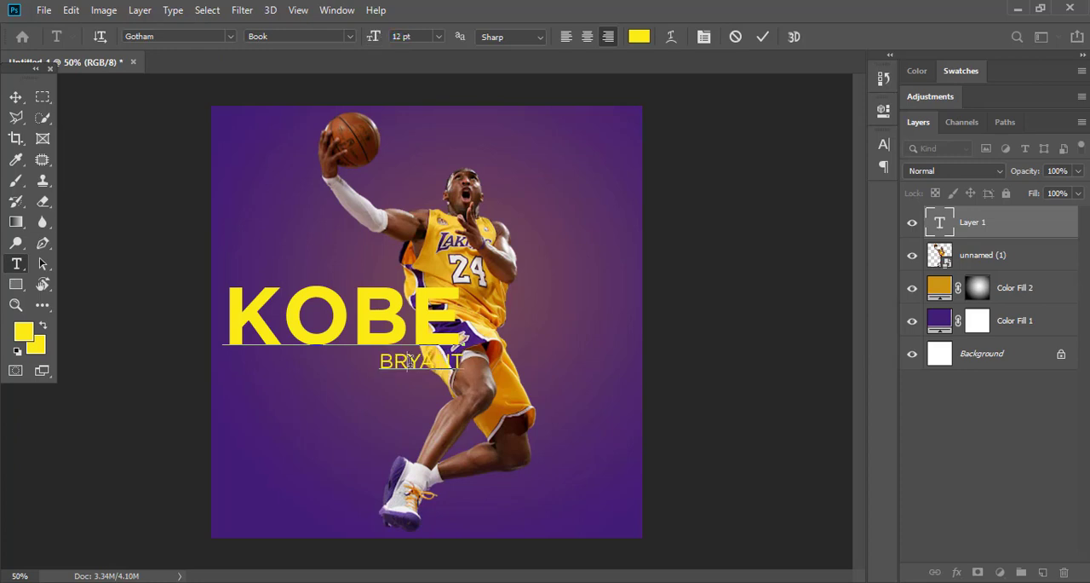
pyautogui.click(15, 98)
pyautogui.moveTo(400, 307)
pyautogui.mouseDown()
pyautogui.moveTo(483, 344)
pyautogui.moveTo(409, 303)
pyautogui.moveTo(408, 291)
pyautogui.mouseUp()
# Hide the name text, scale the player image down slightly and move it toward the canvas's left edge.
pyautogui.click(912, 223)
pyautogui.click(463, 281)
pyautogui.hotkey('ctrl', 't')
pyautogui.scroll(-1, 385, 199)
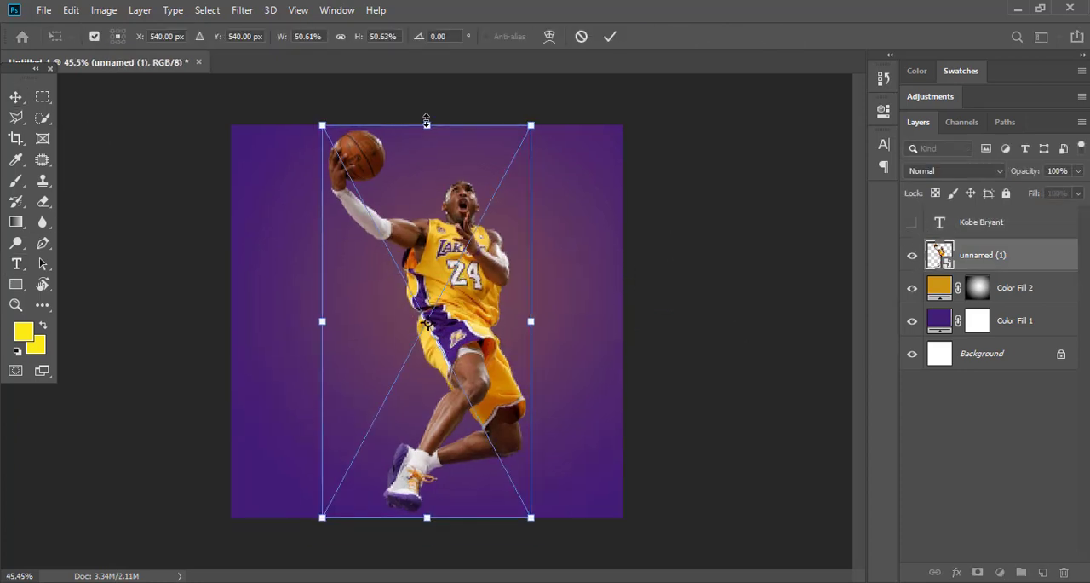
pyautogui.moveTo(426, 125); pyautogui.dragTo(428, 136)
pyautogui.press('Return')
pyautogui.moveTo(492, 341); pyautogui.dragTo(415, 339)
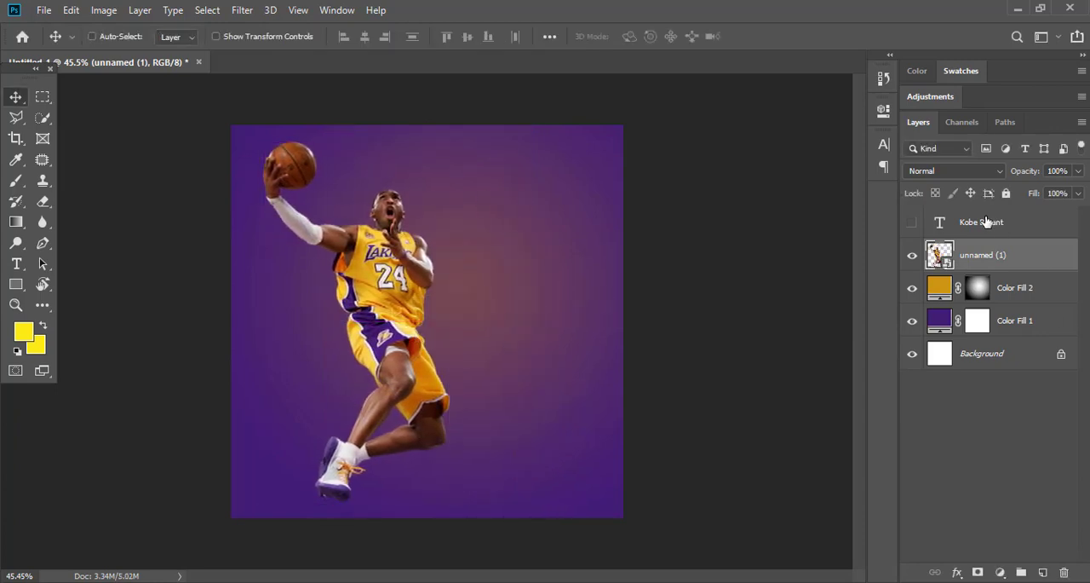
# Show the name text again, position it beside the player beneath the image layer and scale it down to fit.
pyautogui.click(912, 223)
pyautogui.moveTo(384, 306); pyautogui.dragTo(569, 354)
pyautogui.moveTo(927, 255); pyautogui.dragTo(932, 213)
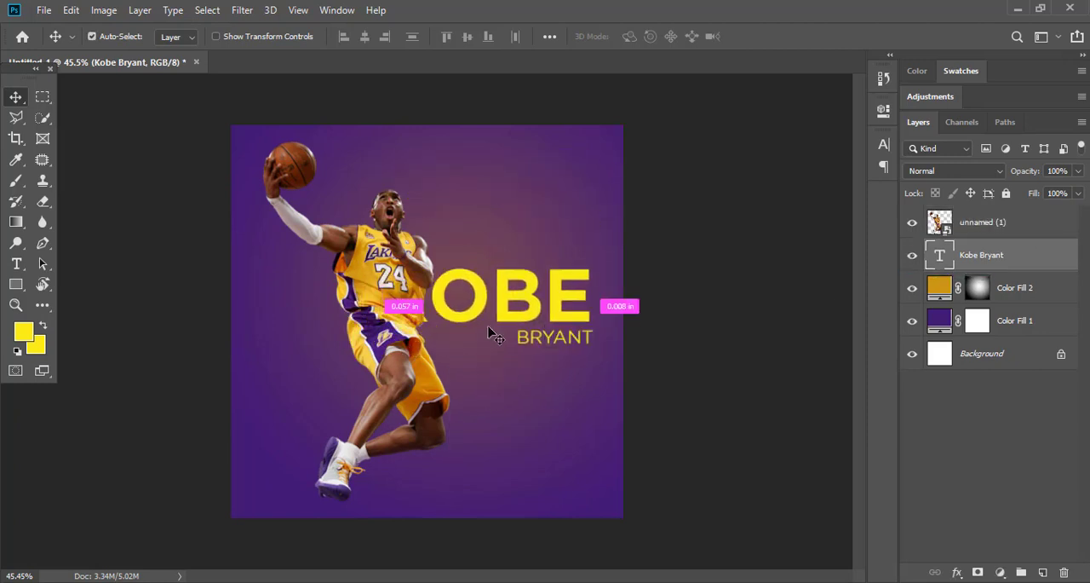
pyautogui.hotkey('ctrl', 't')
pyautogui.moveTo(375, 351); pyautogui.dragTo(438, 319)
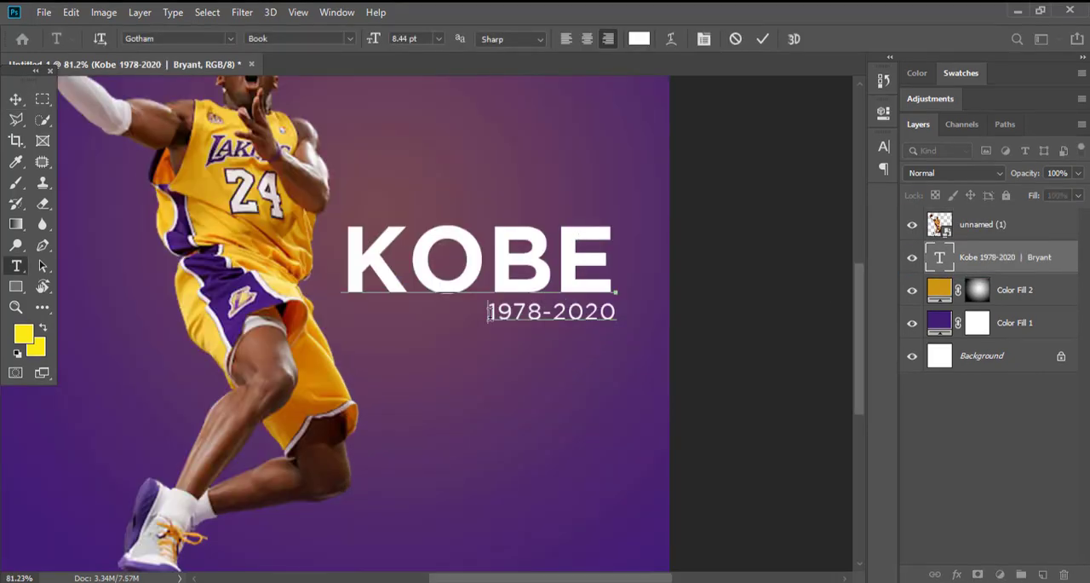
# Center-align the KOBE and 1978-2020 text lines.
pyautogui.moveTo(490, 314); pyautogui.dragTo(477, 284)
pyautogui.click(587, 39)
pyautogui.hotkey('ctrl', 'a')
pyautogui.click(587, 39)
pyautogui.click(16, 100)
# Add BRYANT as a separate white 12 pt text layer below the dates.
pyautogui.press('t')
pyautogui.click(504, 442)
pyautogui.write('BRYANT')
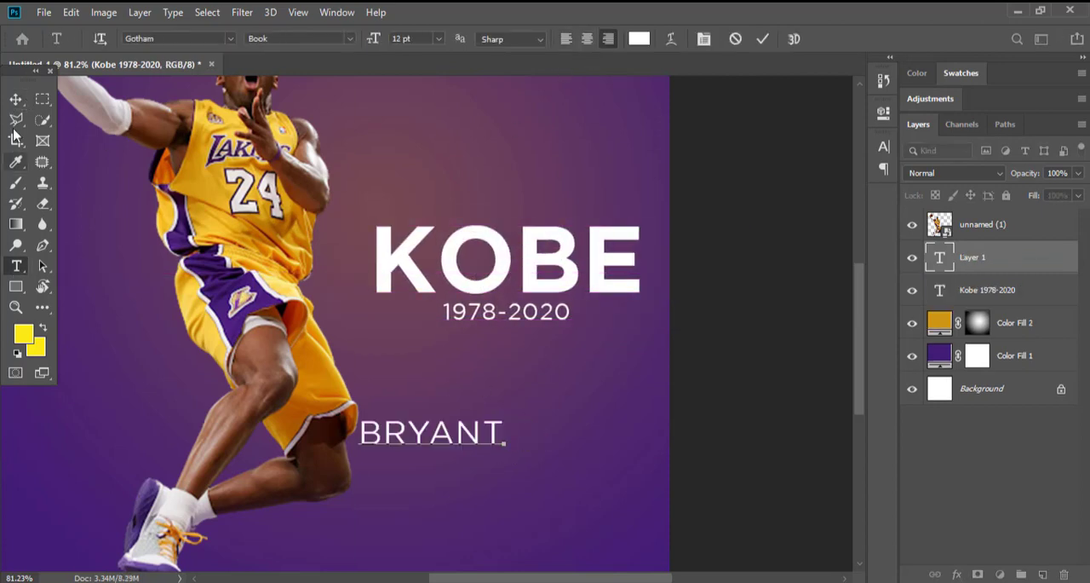
pyautogui.click(16, 100)
# Rotate BRYANT 90° counterclockwise, shrink it and place it vertically beside the E of KOBE.
pyautogui.hotkey('ctrl', 't')
pyautogui.moveTo(521, 379); pyautogui.dragTo(305, 230)
pyautogui.moveTo(435, 395); pyautogui.dragTo(660, 209)
pyautogui.moveTo(656, 173); pyautogui.dragTo(656, 246)
pyautogui.press('Return')
pyautogui.moveTo(666, 304); pyautogui.dragTo(535, 276)
# Scale the vertical BRYANT text to 96.09% so its height matches the word KOBE.
pyautogui.scroll(5, 658, 270)
pyautogui.hotkey('ctrl', 't')
pyautogui.moveTo(515, 164); pyautogui.dragTo(515, 171)
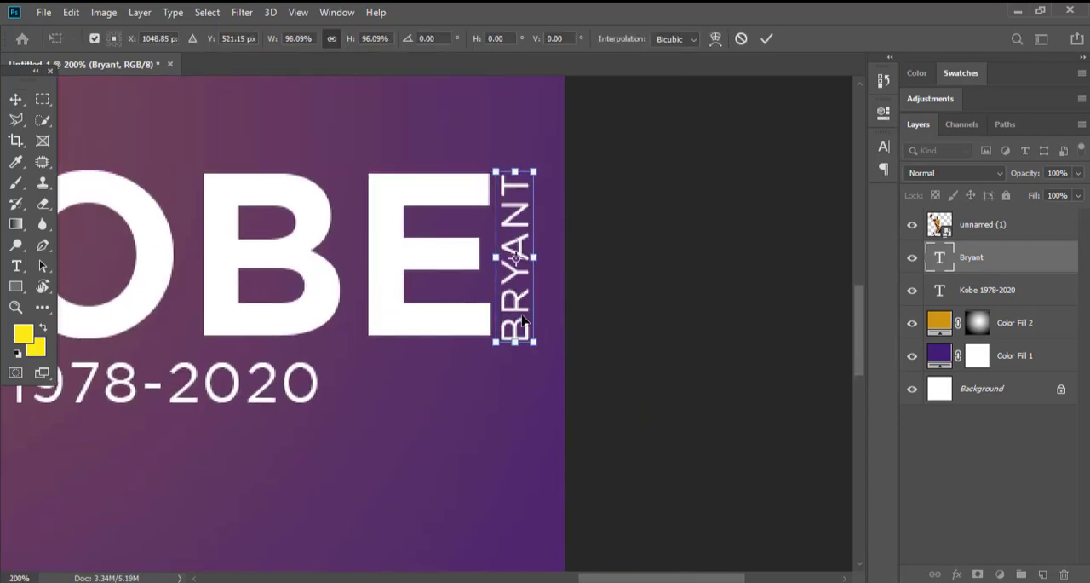
pyautogui.press('Return')
pyautogui.scroll(-5, 555, 337)
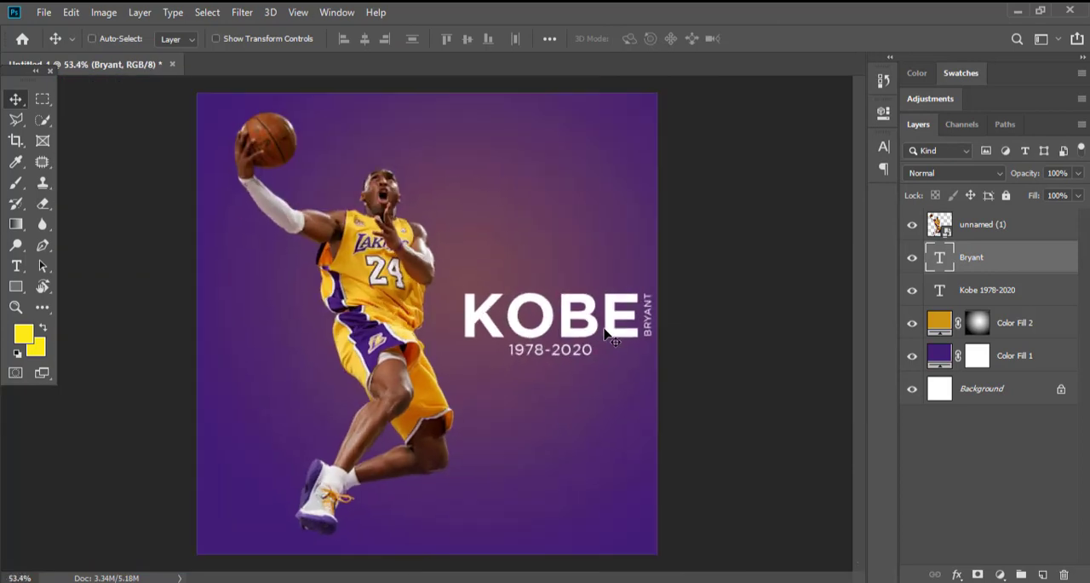
pyautogui.scroll(-1, 569, 343)
pyautogui.scroll(1, 569, 343)
# Place the kindpng_1192112 player image on the canvas as a new layer above the jumping player.
pyautogui.keyDown('ctrl'); pyautogui.click(393, 308); pyautogui.keyUp('ctrl')
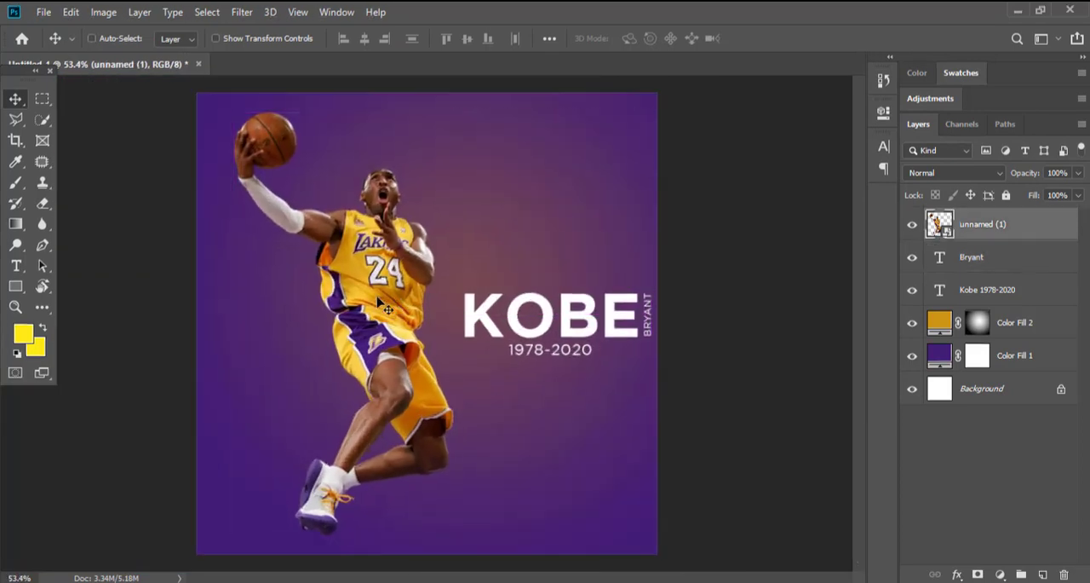
pyautogui.scroll(-1, 289, 473)
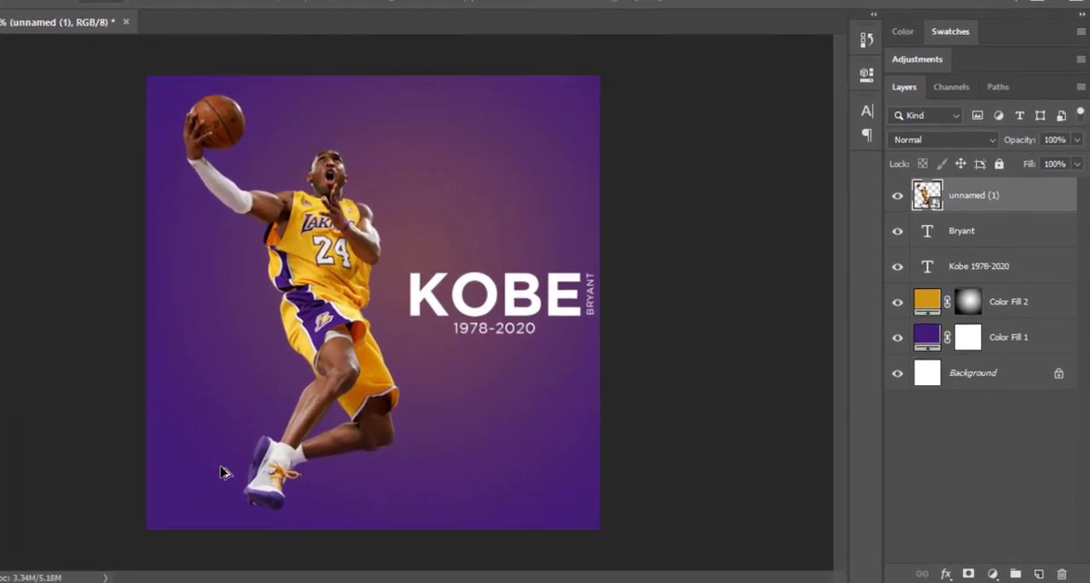
pyautogui.click(94, 581)
pyautogui.click(157, 519)
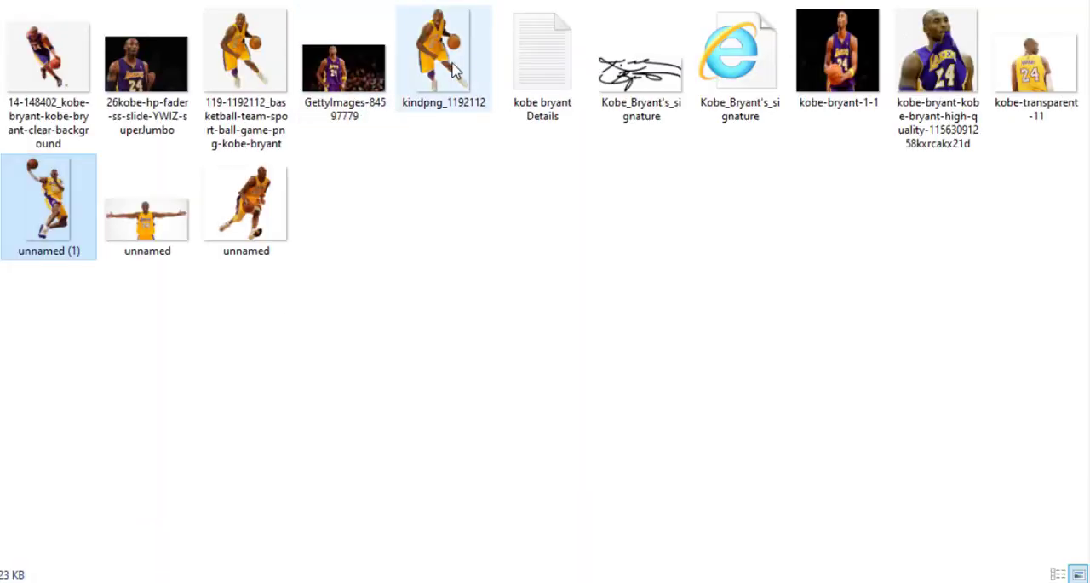
pyautogui.moveTo(448, 67); pyautogui.dragTo(375, 207)
pyautogui.moveTo(485, 46); pyautogui.dragTo(435, 129)
# Scale the dribbling player to 19.12% and position him over the lower part of the poster.
pyautogui.moveTo(477, 334); pyautogui.dragTo(555, 263)
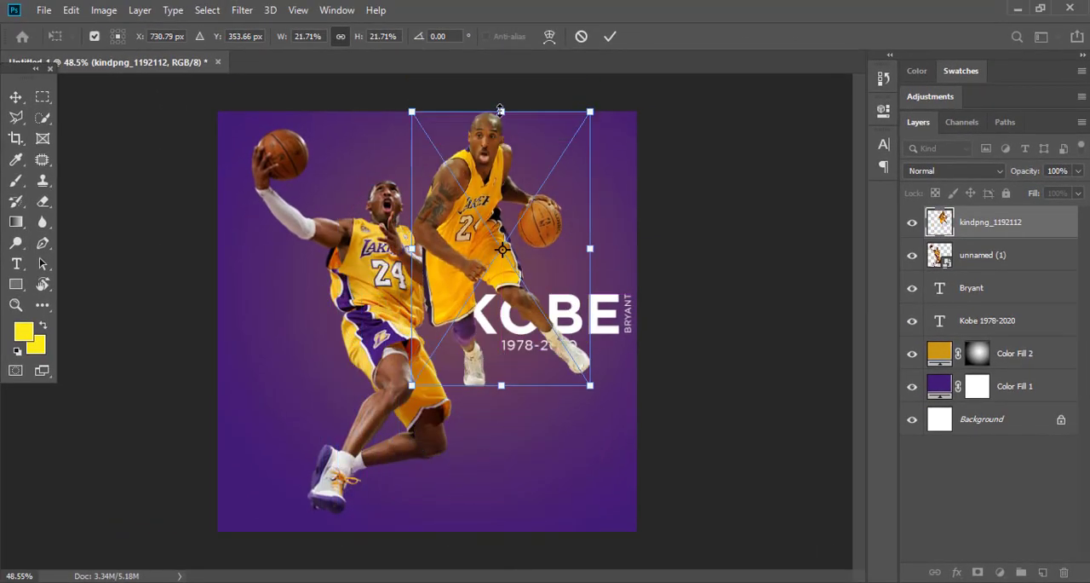
pyautogui.moveTo(498, 109); pyautogui.dragTo(499, 304)
pyautogui.moveTo(505, 378); pyautogui.dragTo(674, 508)
pyautogui.scroll(2, 503, 425)
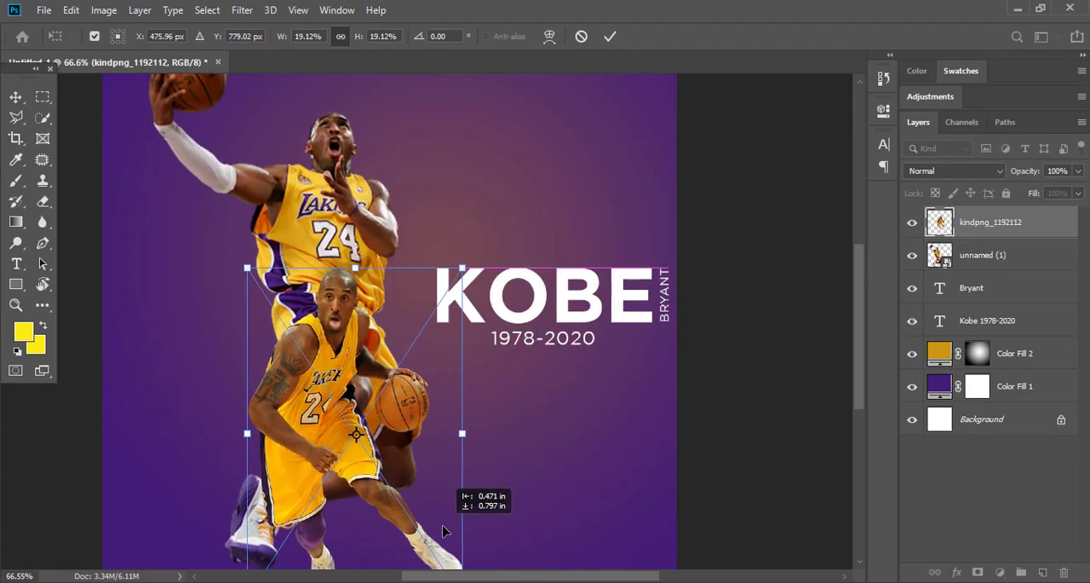
pyautogui.press('Return')
# Move the dribbling player to the lower left of the poster and the jumping player towards the centre.
pyautogui.scroll(-1, 438, 409)
pyautogui.moveTo(439, 409); pyautogui.dragTo(369, 468)
pyautogui.scroll(-1, 387, 426)
pyautogui.moveTo(414, 272); pyautogui.dragTo(509, 284)
# Scale the jumping player to about 41.87% and shift him slightly down and left beside the dribbling player.
pyautogui.hotkey('ctrl', 't')
pyautogui.moveTo(450, 516); pyautogui.dragTo(458, 472)
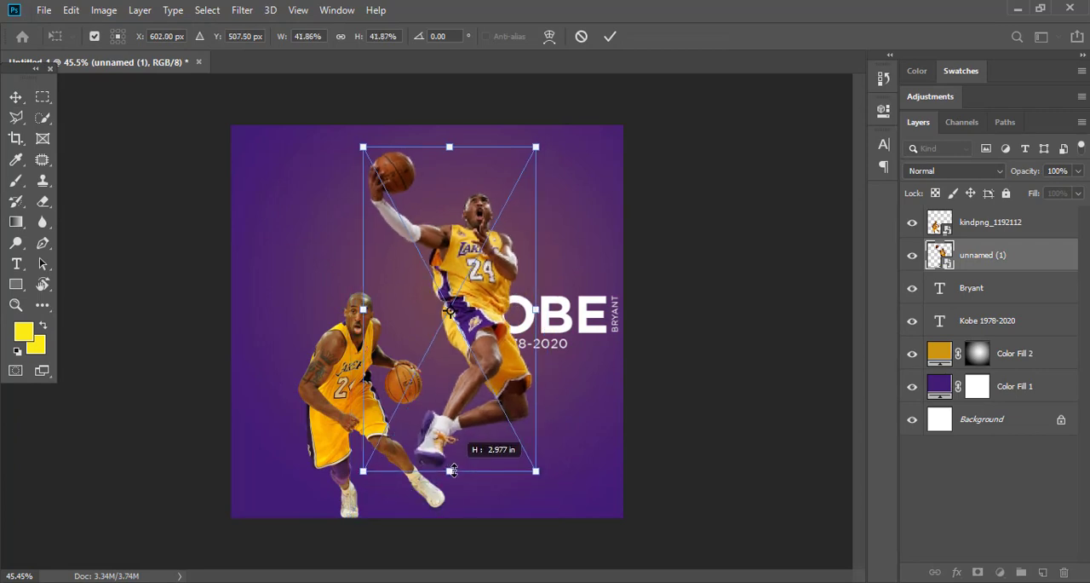
pyautogui.press('Return')
pyautogui.moveTo(471, 312); pyautogui.dragTo(456, 336)
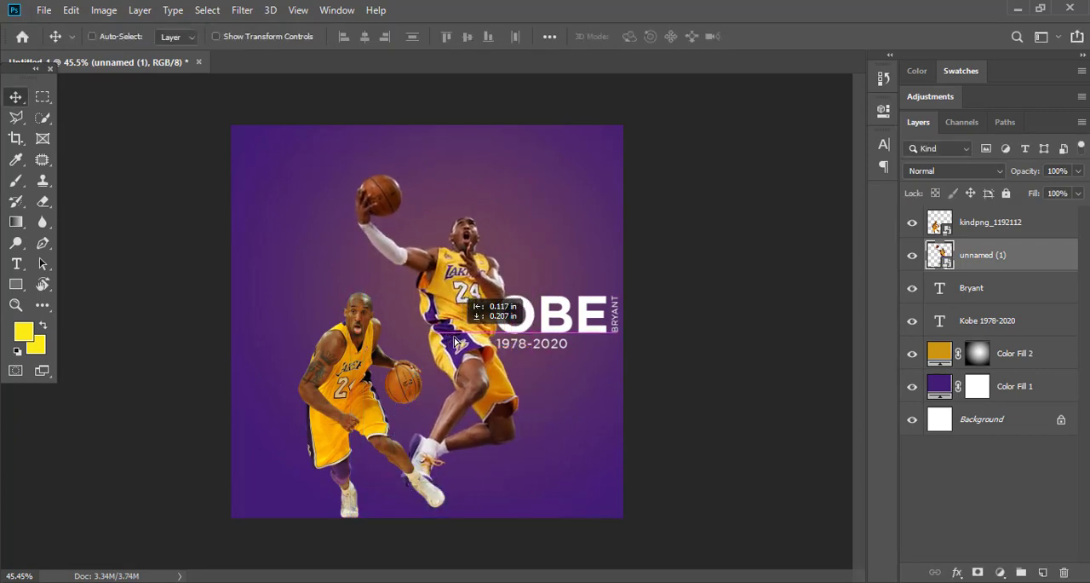
# Move the KOBE 1978-2020 text up behind the jumping player's ball, so the ball covers the O.
pyautogui.keyDown('ctrl'); pyautogui.click(549, 314); pyautogui.keyUp('ctrl')
pyautogui.moveTo(572, 314); pyautogui.dragTo(430, 181)
pyautogui.keyDown('ctrl'); pyautogui.click(432, 159); pyautogui.keyUp('ctrl')
pyautogui.keyDown('ctrl'); pyautogui.click(432, 158); pyautogui.keyUp('ctrl')
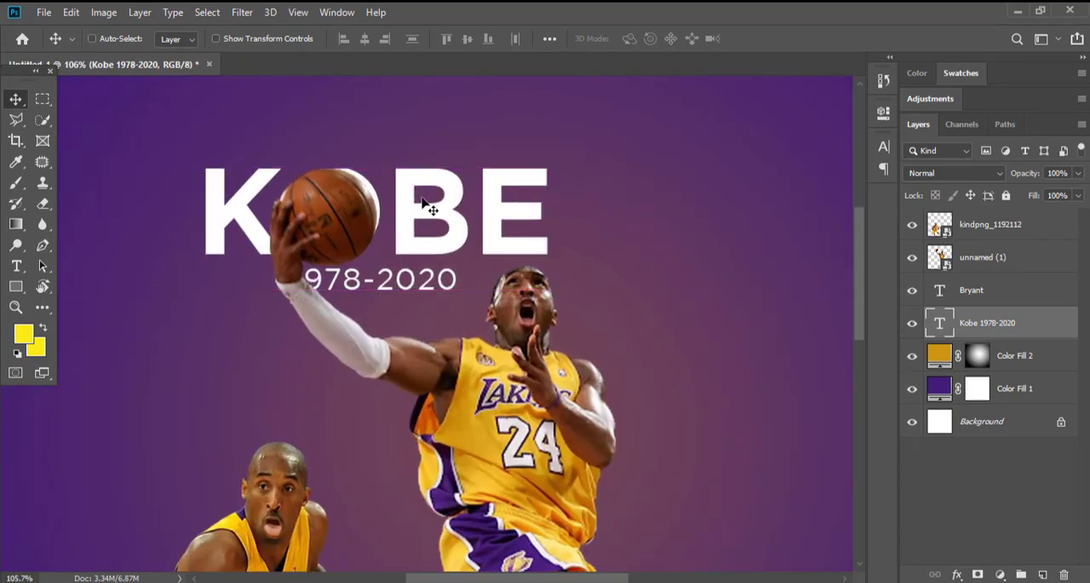
# Set the KOBE text's tracking to 180 and nudge it so the raised ball replaces the letter O.
pyautogui.press('t')
pyautogui.click(884, 146)
pyautogui.moveTo(796, 205)
pyautogui.mouseDown()
pyautogui.moveTo(809, 205)
pyautogui.moveTo(792, 204)
pyautogui.mouseUp()
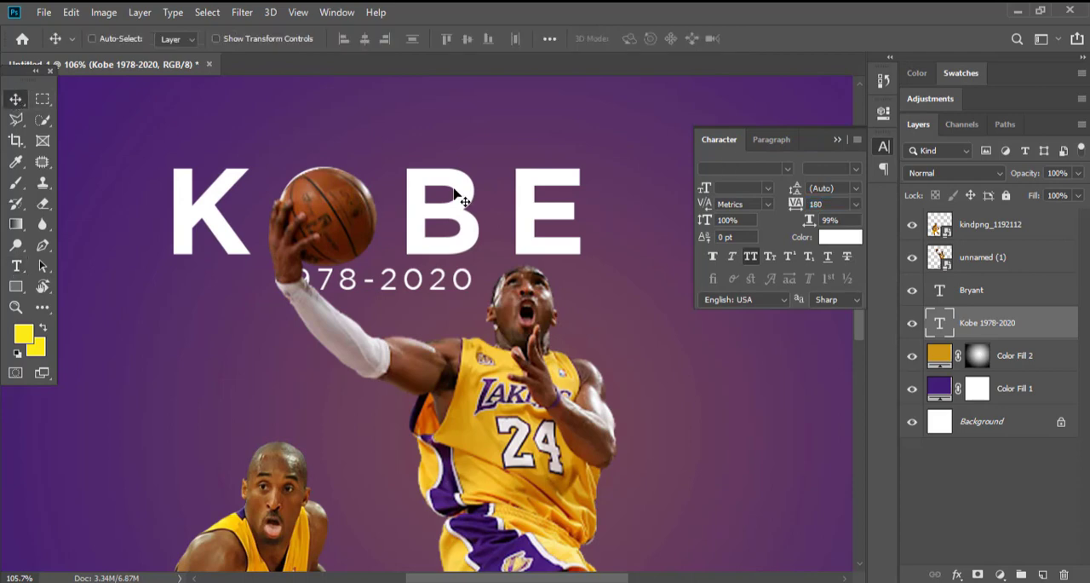
pyautogui.keyDown('ctrl'); pyautogui.keyDown('space'); pyautogui.click(388, 200); pyautogui.keyUp('space'); pyautogui.keyUp('ctrl')
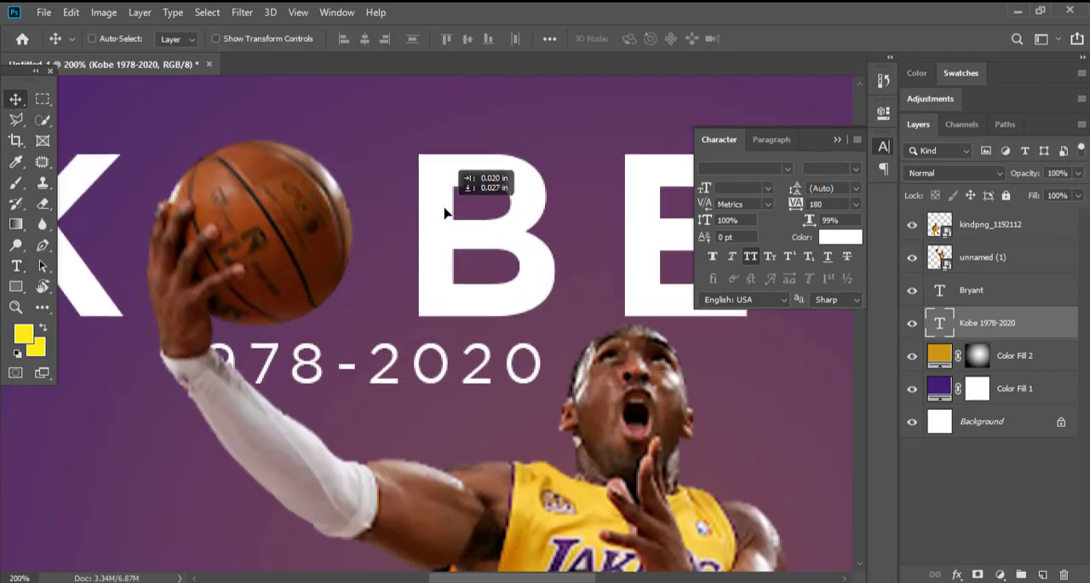
pyautogui.hotkey('ctrl', '0')
# Cut the 1978-2020 line out of the KOBE text layer, leaving only the name.
pyautogui.hotkey('ctrl', 'a')
pyautogui.click(371, 245)
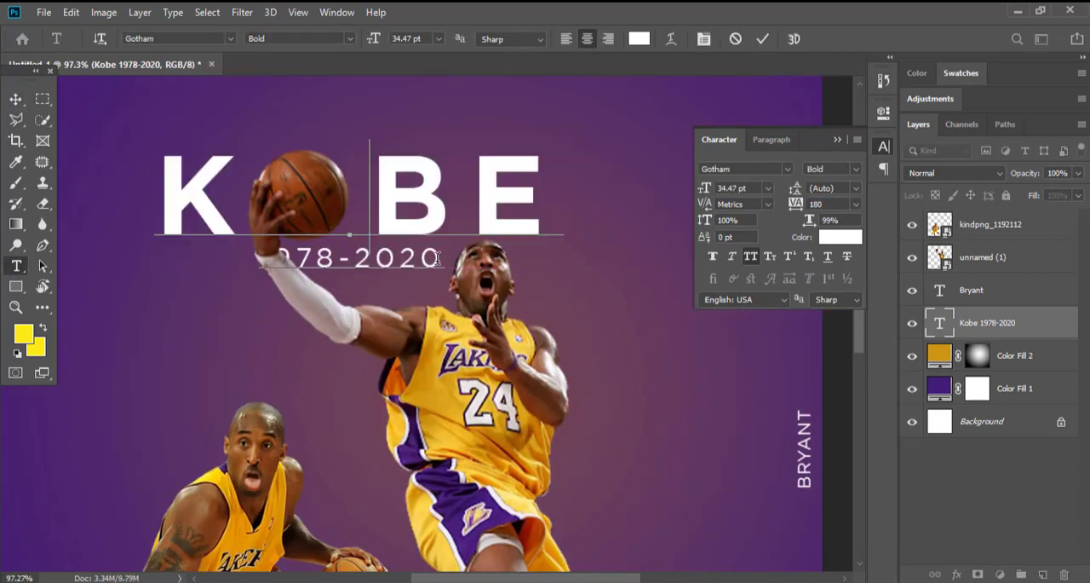
pyautogui.moveTo(451, 260); pyautogui.dragTo(198, 242)
pyautogui.hotkey('ctrl', 'x')
pyautogui.press('BackSpace')
pyautogui.write('E')
# Paste 1978-2020 into a separate text layer below the KOBE lettering.
pyautogui.click(16, 98)
pyautogui.click(15, 266)
pyautogui.click(272, 341)
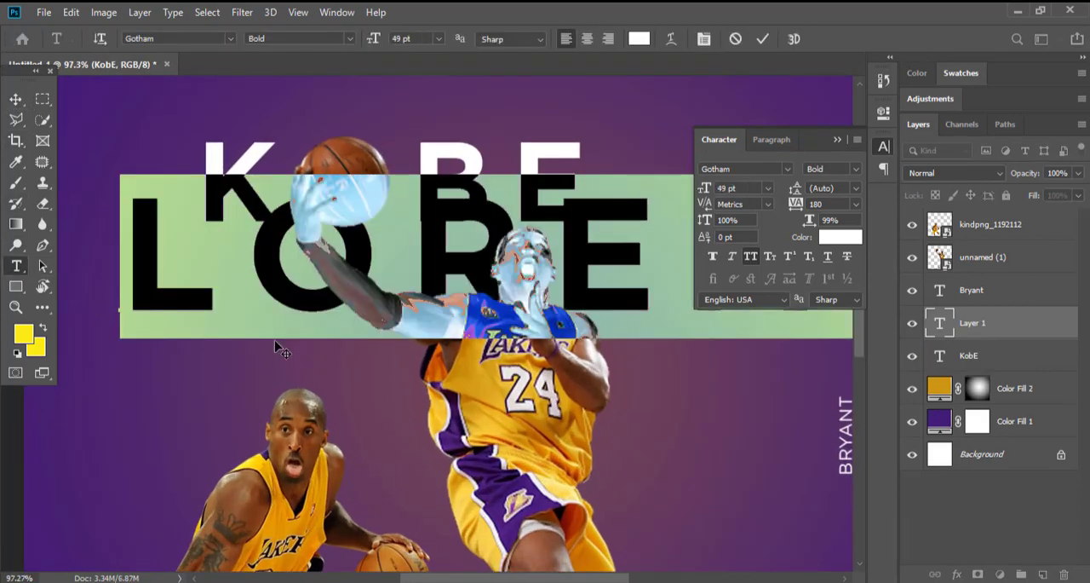
pyautogui.hotkey('ctrl', 'v')
pyautogui.hotkey('ctrl', 'a')
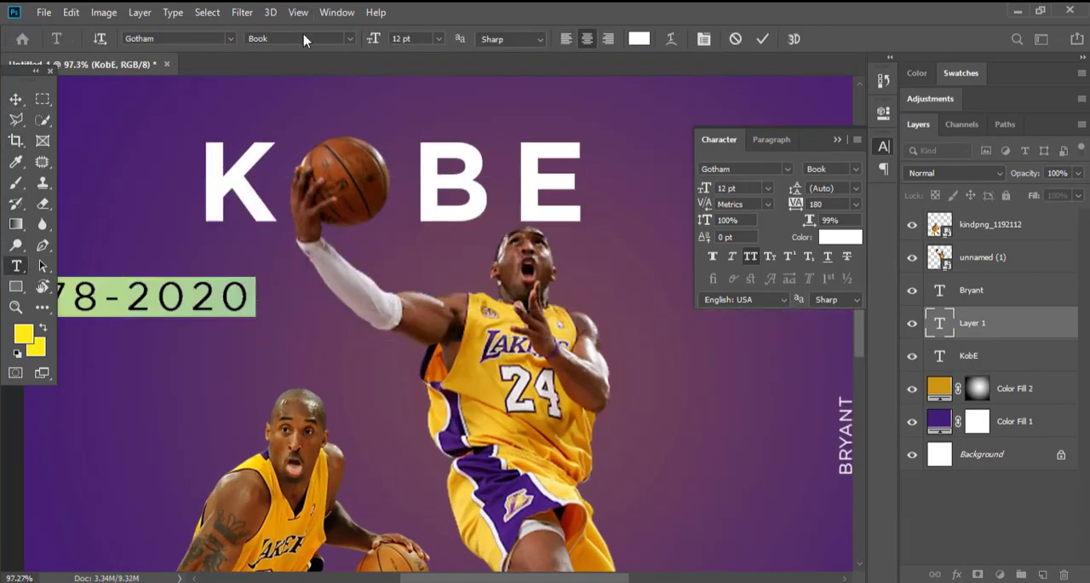
# Set the 1978-2020 text to Gotham Medium with a tracking of 0.
pyautogui.click(304, 40)
pyautogui.click(281, 106)
pyautogui.click(856, 203)
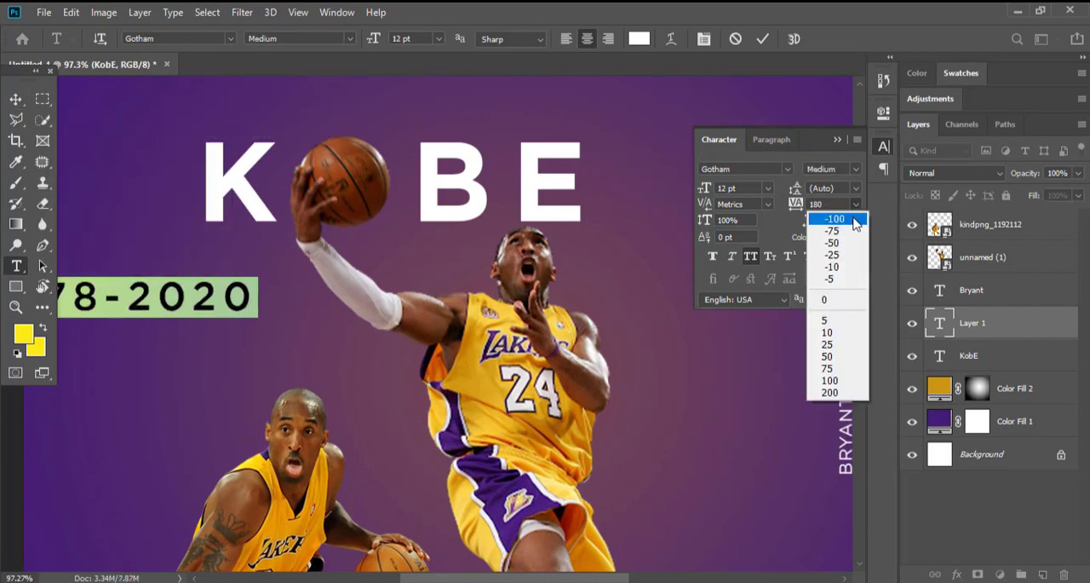
pyautogui.click(837, 298)
pyautogui.hotkey('ctrl', 'Return')
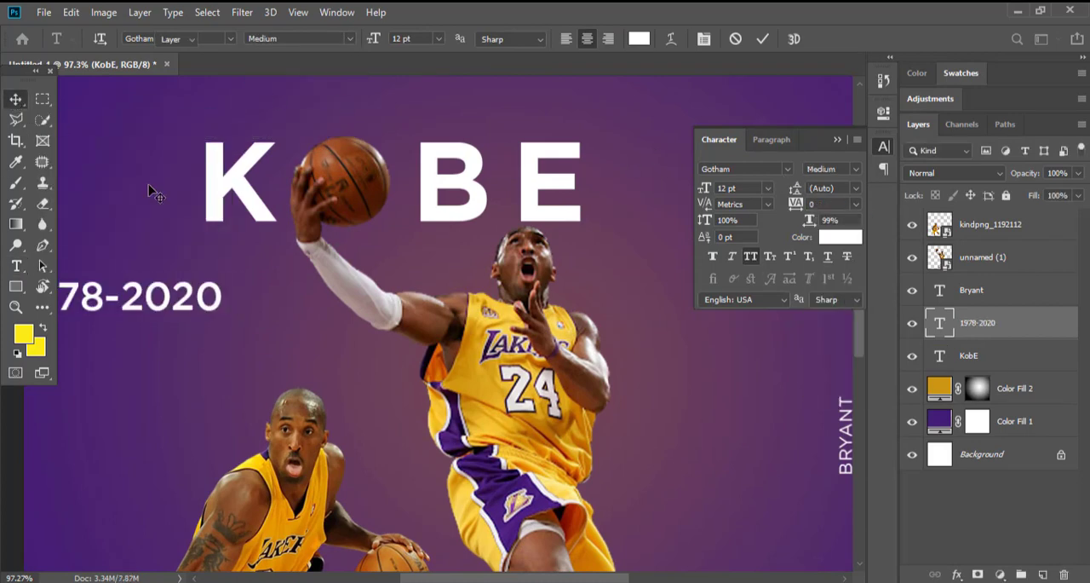
# Move the 1978-2020 text above KOBE, aligning its end with the edge of the E.
pyautogui.press('v')
pyautogui.hotkey('ctrl', '0')
pyautogui.moveTo(316, 248); pyautogui.dragTo(498, 147)
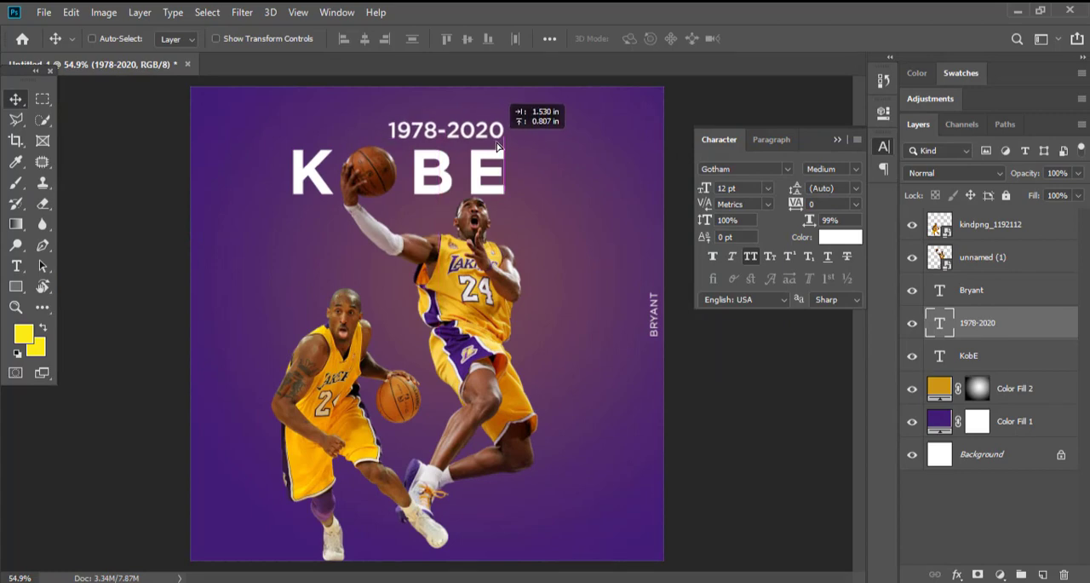
pyautogui.scroll(-5, 448, 247)
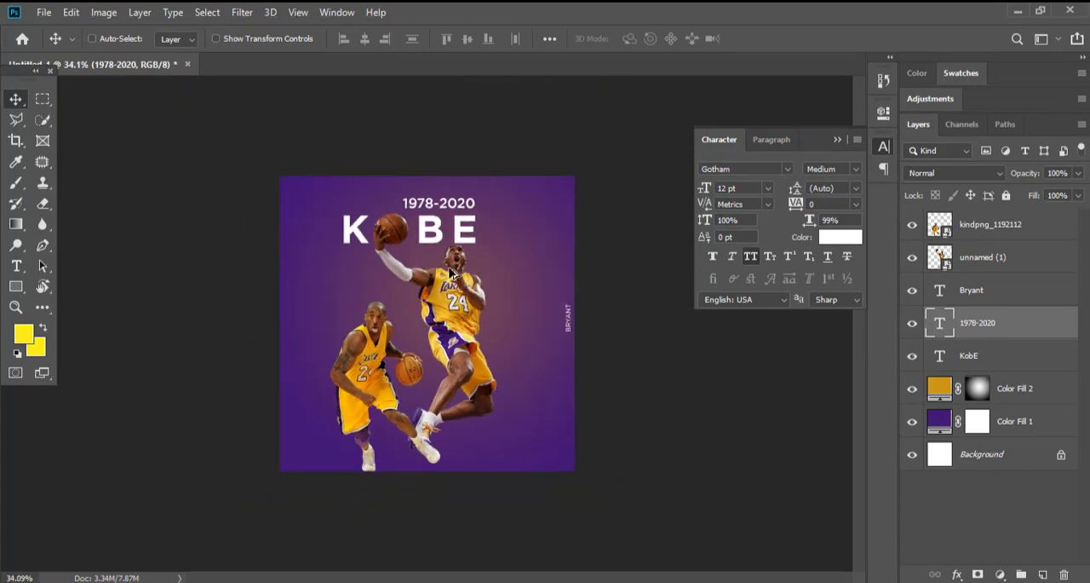
pyautogui.hotkey('ctrl', '0')
pyautogui.scroll(2, 514, 190)
# Move the 1978-2020 text to the left of the K and scale it down to 7.78 pt.
pyautogui.moveTo(492, 126); pyautogui.dragTo(220, 226)
pyautogui.hotkey('ctrl', 't')
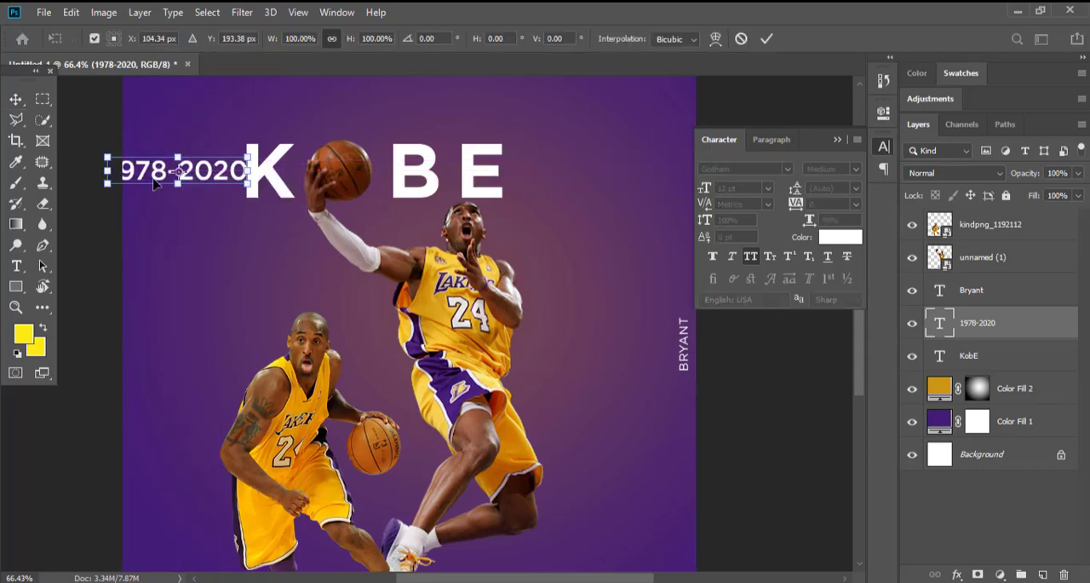
pyautogui.moveTo(109, 171); pyautogui.dragTo(159, 172)
pyautogui.press('Return')
pyautogui.moveTo(328, 210); pyautogui.dragTo(311, 210)
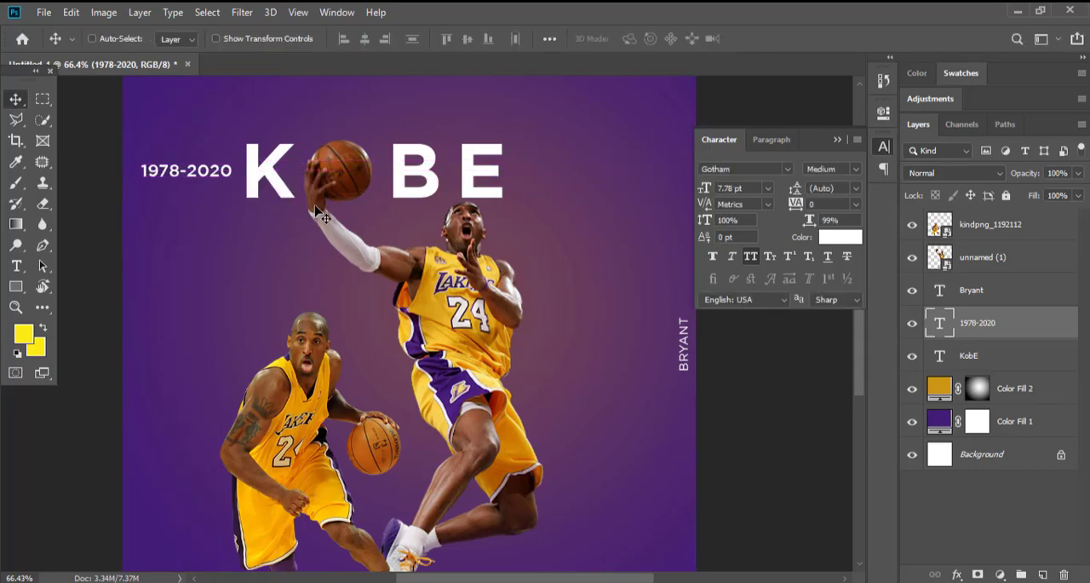
# Duplicate the 1978-2020 text to the right of the E, change the copy to BRYANT and enlarge it to 16.78 pt.
pyautogui.hotkey('alt', 'Tab')
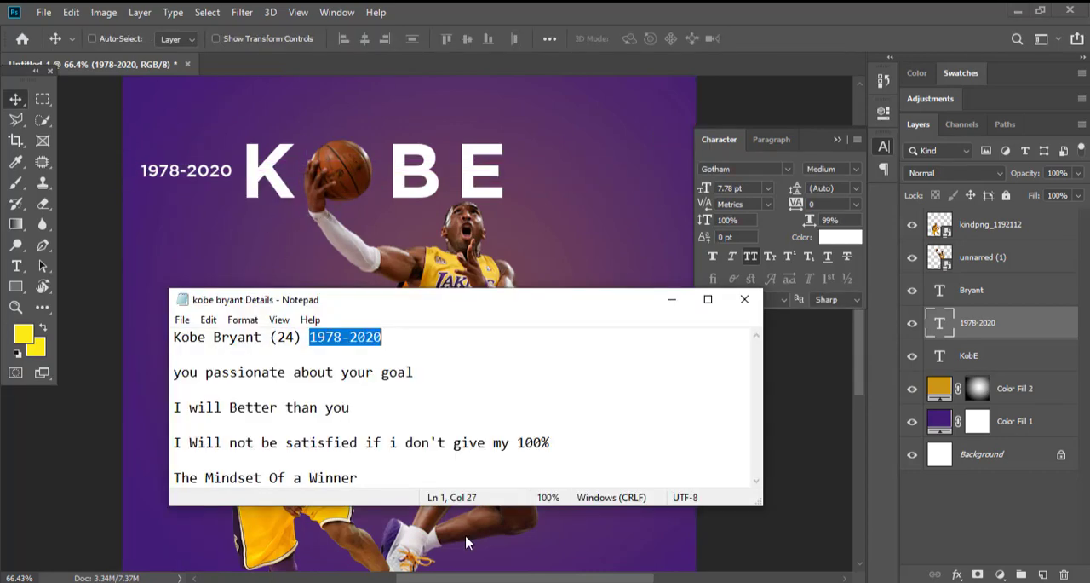
pyautogui.click(431, 141)
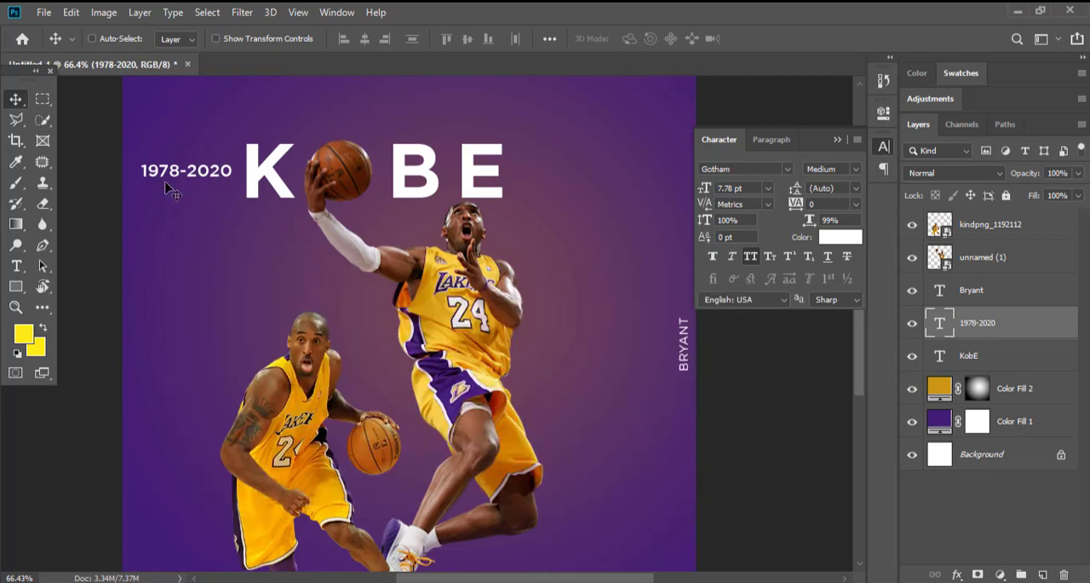
pyautogui.keyDown('ctrl'); pyautogui.click(428, 181); pyautogui.keyUp('ctrl')
pyautogui.press('t')
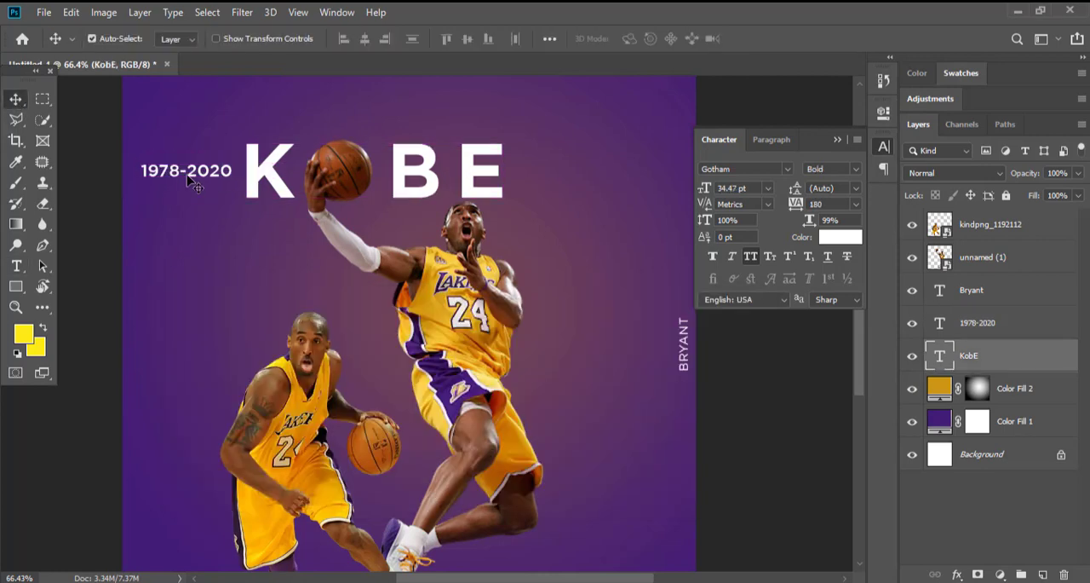
pyautogui.moveTo(187, 175); pyautogui.dragTo(566, 174)
pyautogui.click(566, 175)
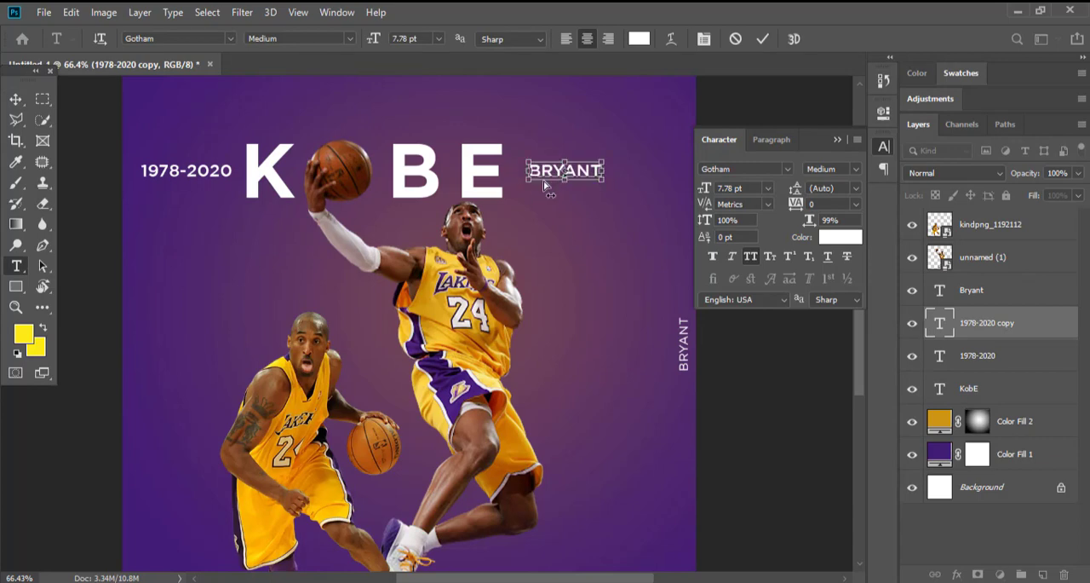
pyautogui.moveTo(376, 43); pyautogui.dragTo(389, 43)
pyautogui.click(15, 99)
# Position the horizontal BRYANT text beside the E and scale it down to 13.36 pt.
pyautogui.moveTo(549, 184); pyautogui.dragTo(577, 225)
pyautogui.scroll(-3, 582, 183)
pyautogui.scroll(1, 582, 178)
pyautogui.hotkey('ctrl', 't')
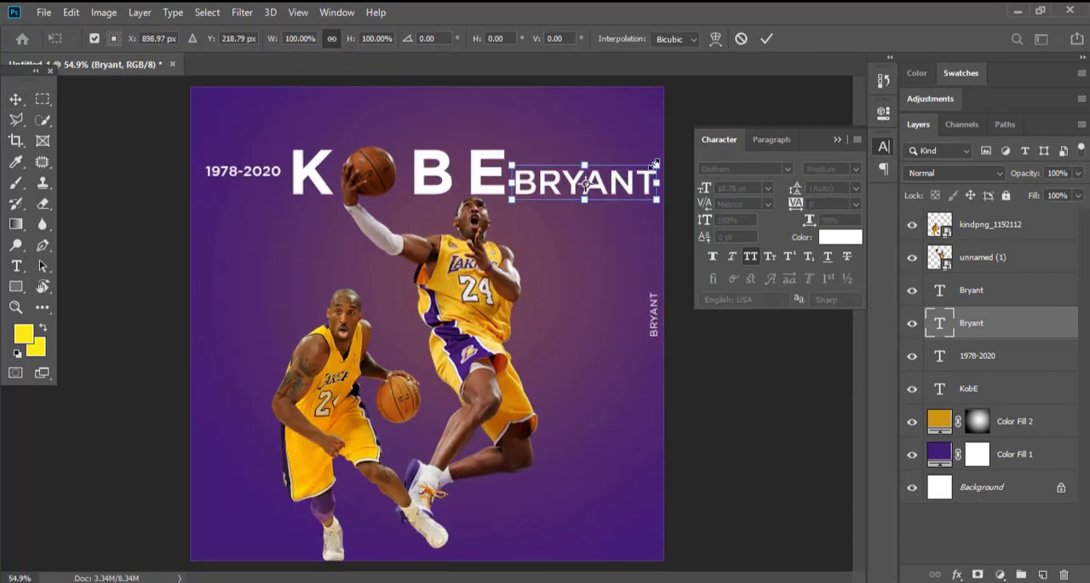
pyautogui.moveTo(656, 165); pyautogui.dragTo(616, 175)
pyautogui.press('Return')
# Align the horizontal BRYANT text with the baseline of KOBE, leaving a small gap after the E.
pyautogui.moveTo(586, 217); pyautogui.dragTo(585, 216)
pyautogui.scroll(10, 554, 179)
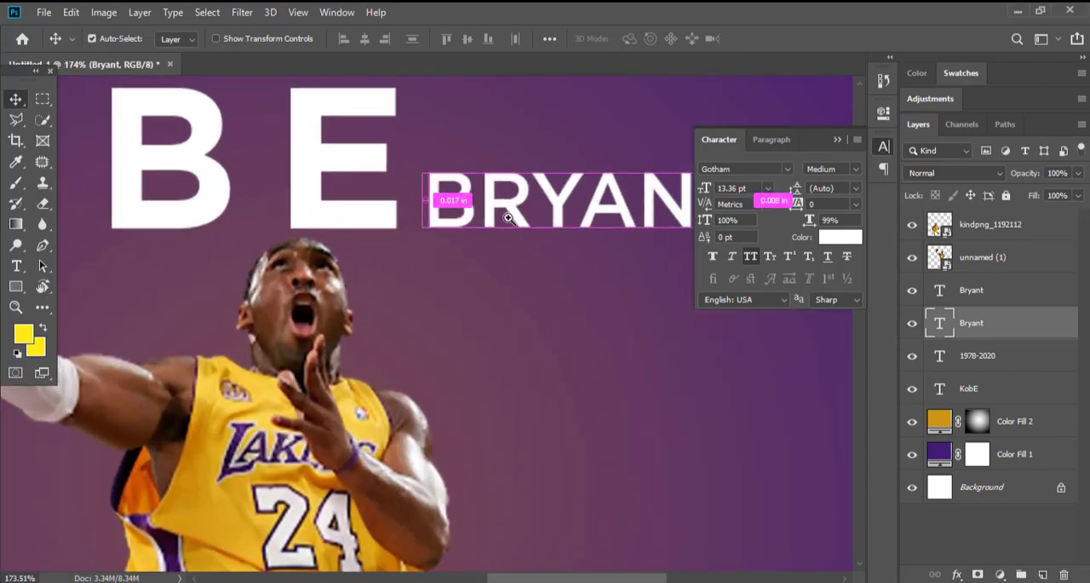
pyautogui.scroll(5, 516, 215)
pyautogui.moveTo(452, 209); pyautogui.dragTo(407, 212)
pyautogui.scroll(-10, 390, 210)
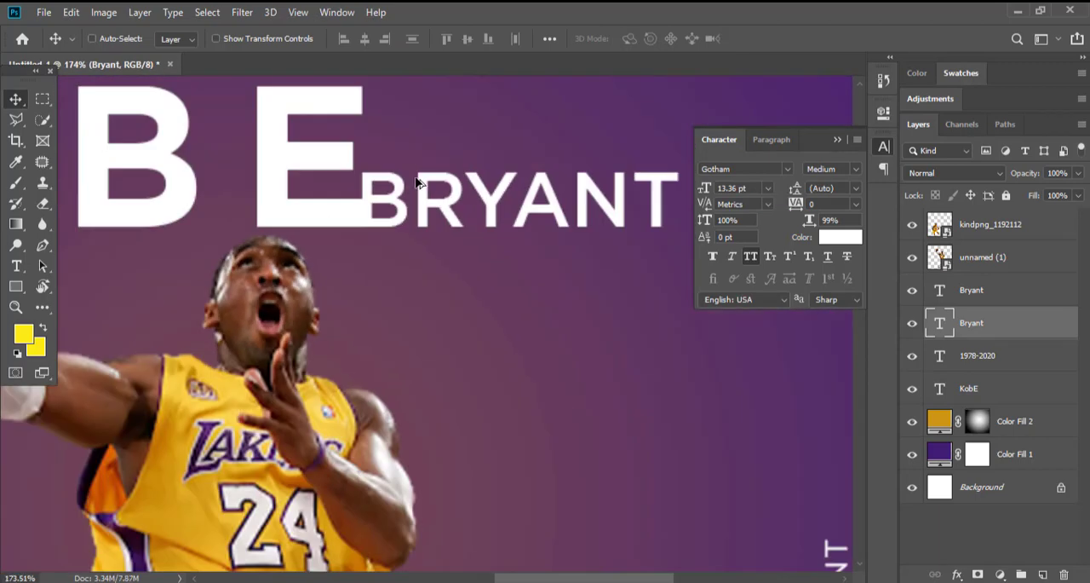
pyautogui.moveTo(482, 206); pyautogui.dragTo(523, 206)
# Move the dribbling player to the poster's centre so he overlaps the jumping player.
pyautogui.scroll(-5, 511, 217)
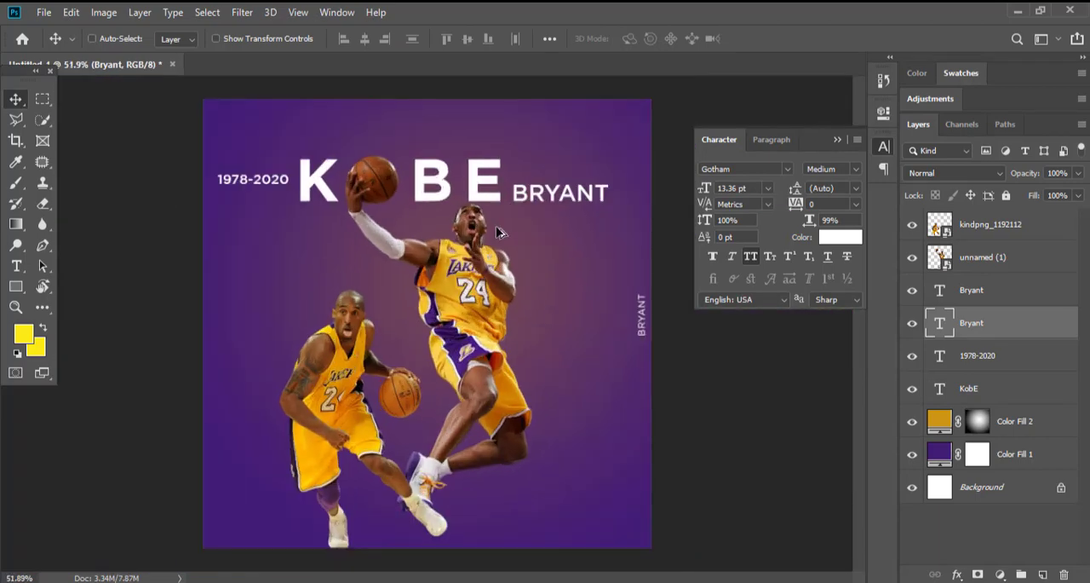
pyautogui.moveTo(362, 421); pyautogui.dragTo(443, 401)
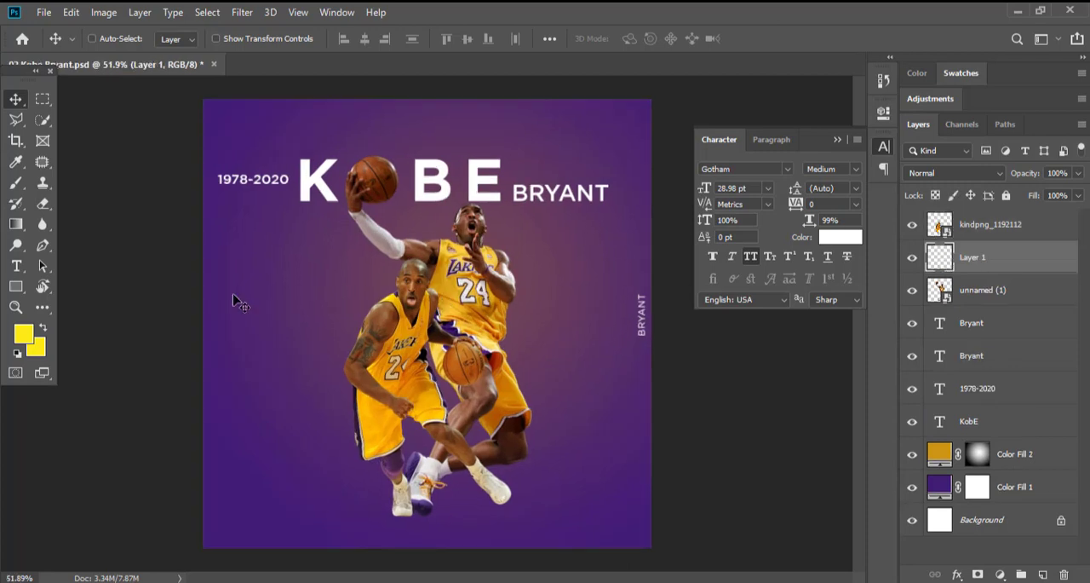
# Prepare a 108 px Soft Round brush at 20% hardness with black as the foreground colour.
pyautogui.click(14, 186)
pyautogui.rightClick(336, 258)
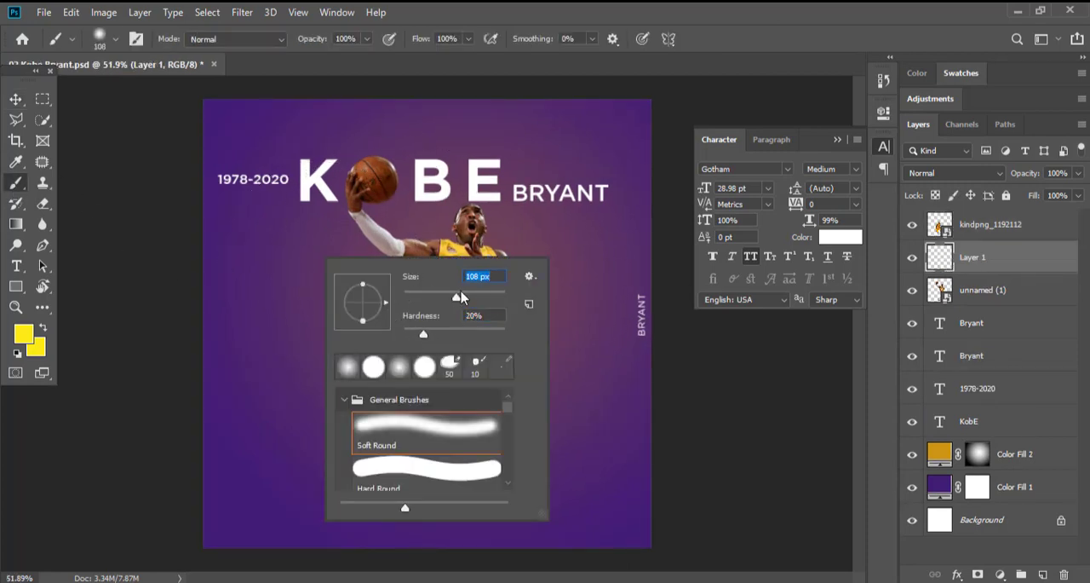
pyautogui.click(575, 10)
pyautogui.click(38, 349)
pyautogui.click(984, 139)
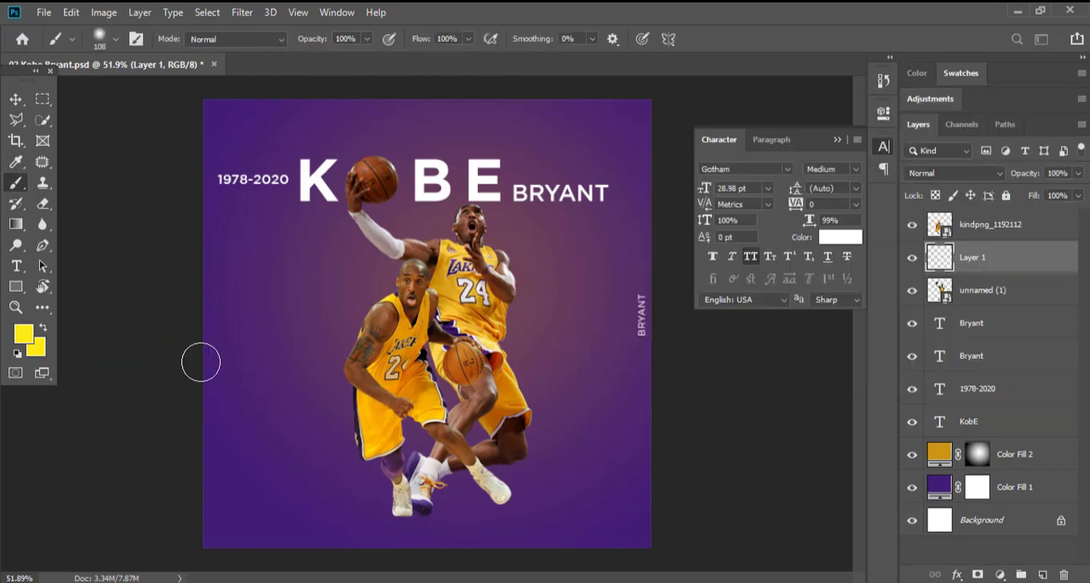
pyautogui.click(23, 336)
pyautogui.moveTo(661, 335); pyautogui.dragTo(646, 350)
pyautogui.click(1034, 137)
# Paint one soft black dab on Layer 1 beside the dribbling player's planted shoe.
pyautogui.scroll(2, 429, 506)
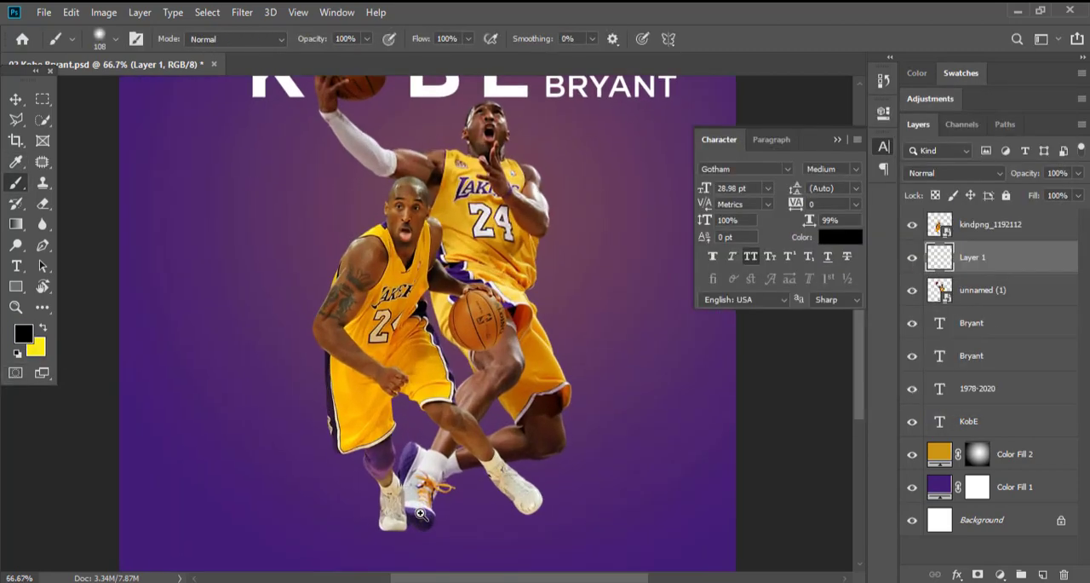
pyautogui.moveTo(421, 494); pyautogui.dragTo(386, 357)
pyautogui.click(261, 383)
pyautogui.press('v')
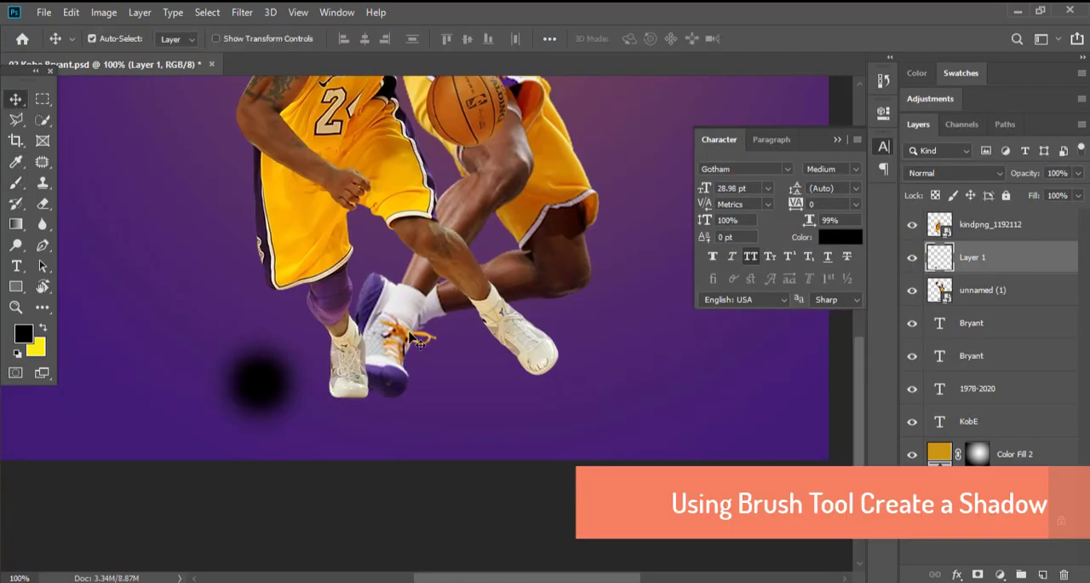
# Flatten the black dab to 26.99% height, skew it 8.13° vertically and place it under the planted shoe as a shadow.
pyautogui.hotkey('ctrl', 't')
pyautogui.moveTo(269, 308)
pyautogui.mouseDown()
pyautogui.moveTo(261, 426)
pyautogui.moveTo(351, 399)
pyautogui.moveTo(321, 236)
pyautogui.moveTo(322, 401)
pyautogui.mouseUp()
pyautogui.scroll(1, 339, 397)
pyautogui.moveTo(362, 416); pyautogui.dragTo(356, 408)
pyautogui.moveTo(174, 393); pyautogui.dragTo(173, 355)
pyautogui.moveTo(334, 396); pyautogui.dragTo(307, 393)
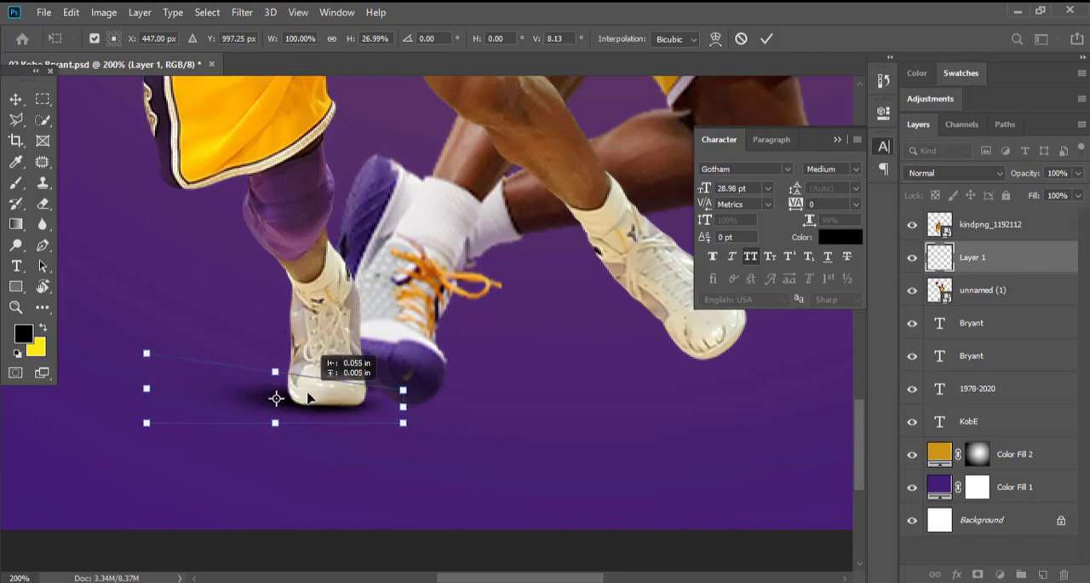
pyautogui.press('Return')
# Reshape the shoe shadow by raising its outer edge and reposition it under the sole.
pyautogui.scroll(-5, 310, 400)
pyautogui.scroll(3, 332, 402)
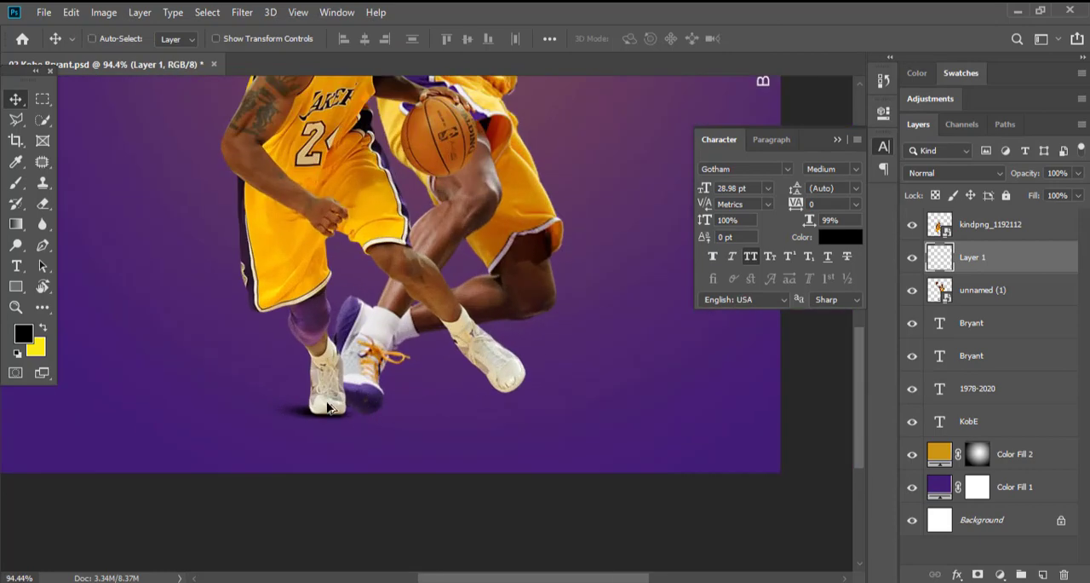
pyautogui.hotkey('ctrl', 't')
pyautogui.moveTo(194, 395); pyautogui.dragTo(194, 363)
pyautogui.press('Return')
pyautogui.moveTo(370, 422)
pyautogui.mouseDown()
pyautogui.moveTo(351, 423)
pyautogui.moveTo(371, 433)
pyautogui.mouseUp()
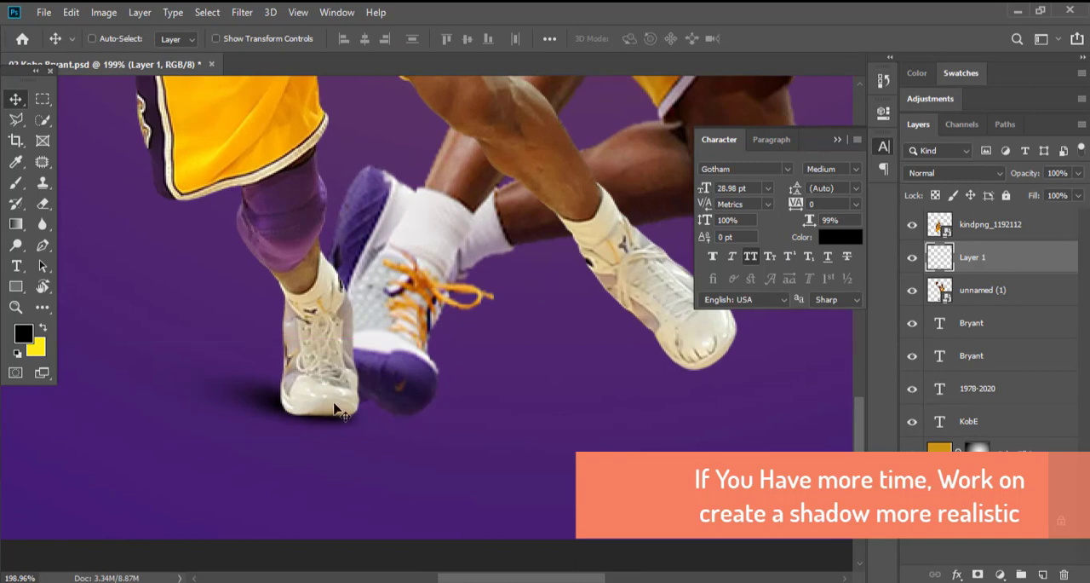
# Enlarge the shadow on Layer 1 and reposition it under the dribbling player's planted shoe.
pyautogui.scroll(-5, 340, 413)
pyautogui.scroll(2, 357, 440)
pyautogui.hotkey('ctrl', 't')
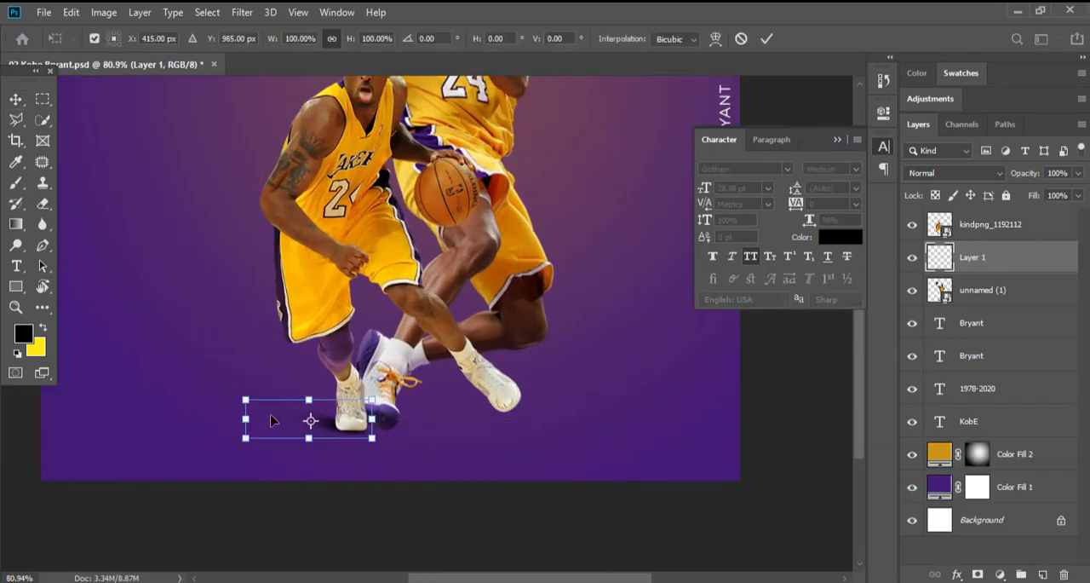
pyautogui.moveTo(246, 399); pyautogui.dragTo(74, 312)
pyautogui.press('Return')
pyautogui.scroll(5, 362, 431)
pyautogui.moveTo(374, 397); pyautogui.dragTo(403, 415)
pyautogui.scroll(-5, 403, 415)
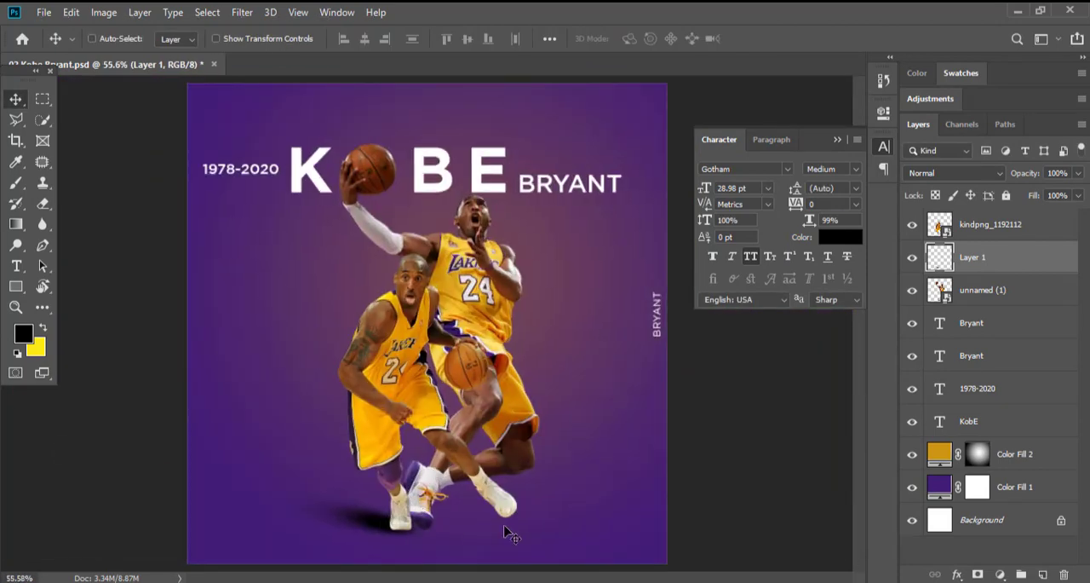
# Duplicate the shoe shadow layer, flip the copy horizontally, rotate it and place it near the rear player's shoe.
pyautogui.scroll(3, 510, 534)
pyautogui.hotkey('ctrl', 'j')
pyautogui.hotkey('ctrl', 't')
pyautogui.rightClick(457, 445)
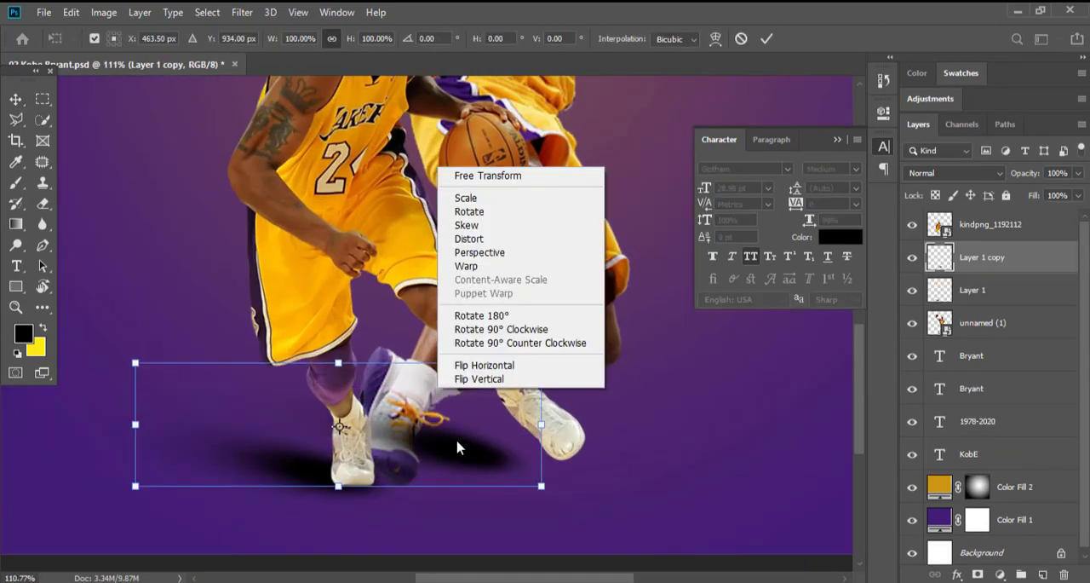
pyautogui.click(484, 365)
pyautogui.moveTo(619, 361); pyautogui.dragTo(618, 310)
pyautogui.moveTo(387, 444); pyautogui.dragTo(590, 440)
pyautogui.press('Return')
# Move Layer 1 copy beneath the unnamed (1) layer and tilt the shadow to fit behind the rear player's shoe.
pyautogui.moveTo(1031, 259); pyautogui.dragTo(1035, 341)
pyautogui.moveTo(488, 456); pyautogui.dragTo(483, 467)
pyautogui.hotkey('ctrl', 't')
pyautogui.moveTo(560, 436); pyautogui.dragTo(586, 396)
pyautogui.moveTo(790, 356); pyautogui.dragTo(790, 371)
pyautogui.press('Return')
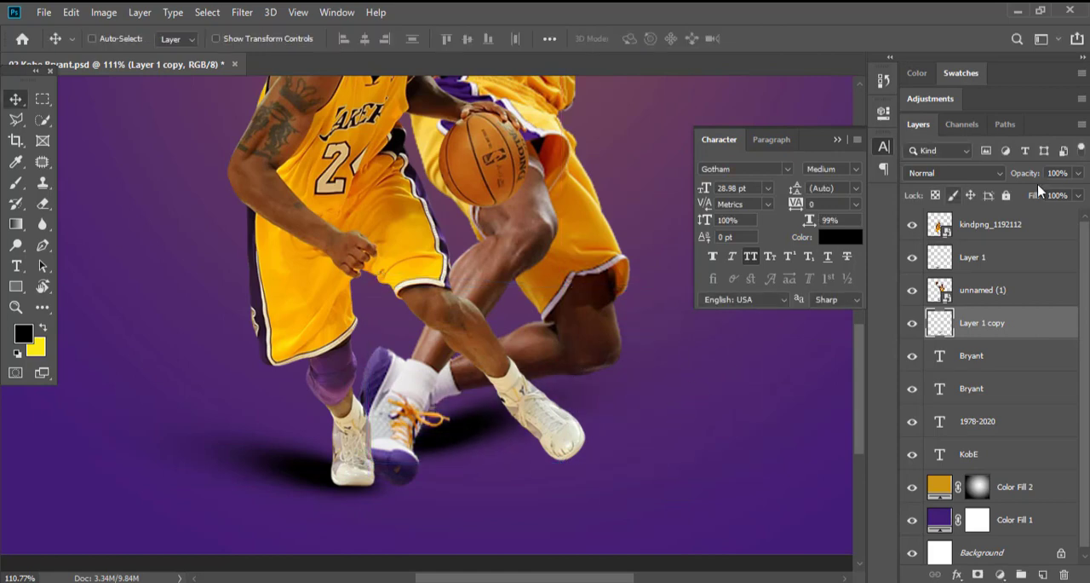
# Set the blend mode of both shoe shadow layers, Layer 1 copy and Layer 1, to Soft Light.
pyautogui.click(954, 173)
pyautogui.click(928, 377)
pyautogui.keyDown('ctrl'); pyautogui.click(298, 478); pyautogui.keyUp('ctrl')
pyautogui.click(967, 172)
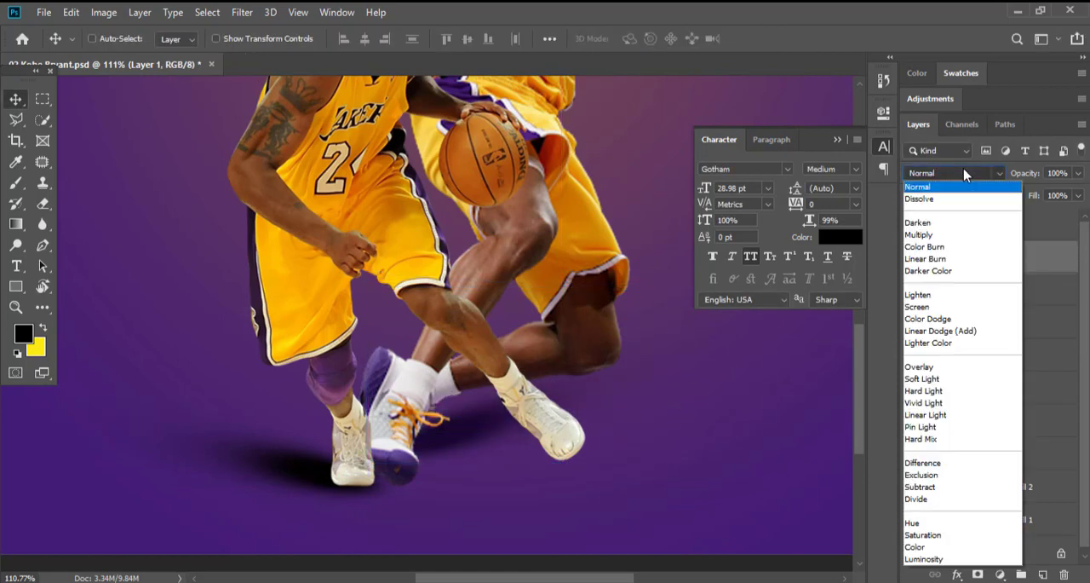
pyautogui.click(941, 376)
pyautogui.hotkey('ctrl', '0')
pyautogui.scroll(-2, 428, 416)
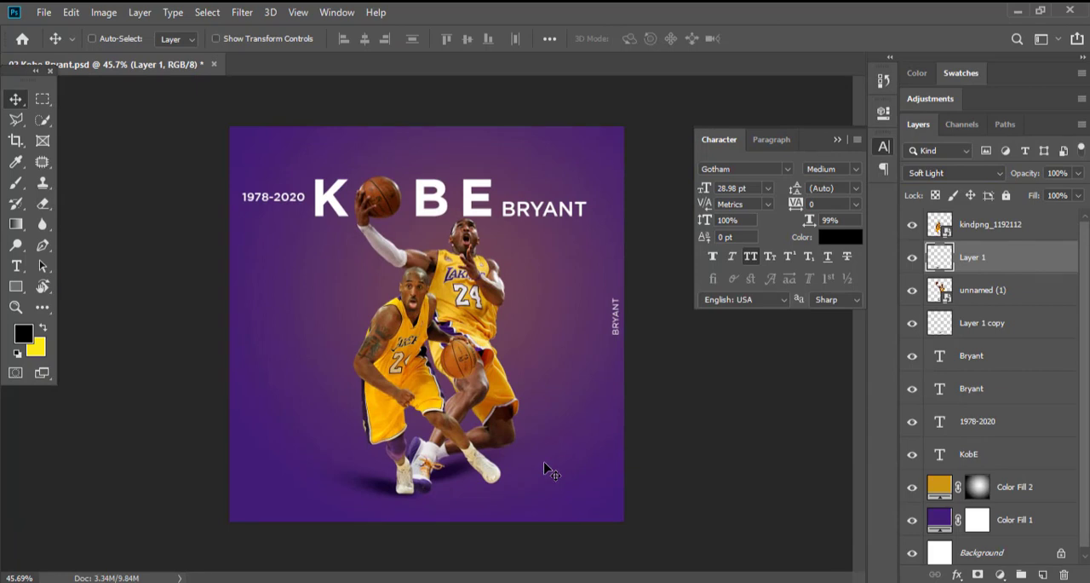
# Add a layer above the Bryant text layers and paint one soft black dab with a 193 px brush beside the players.
pyautogui.click(988, 356)
pyautogui.hotkey('ctrl', 'shift', 'alt', 'n')
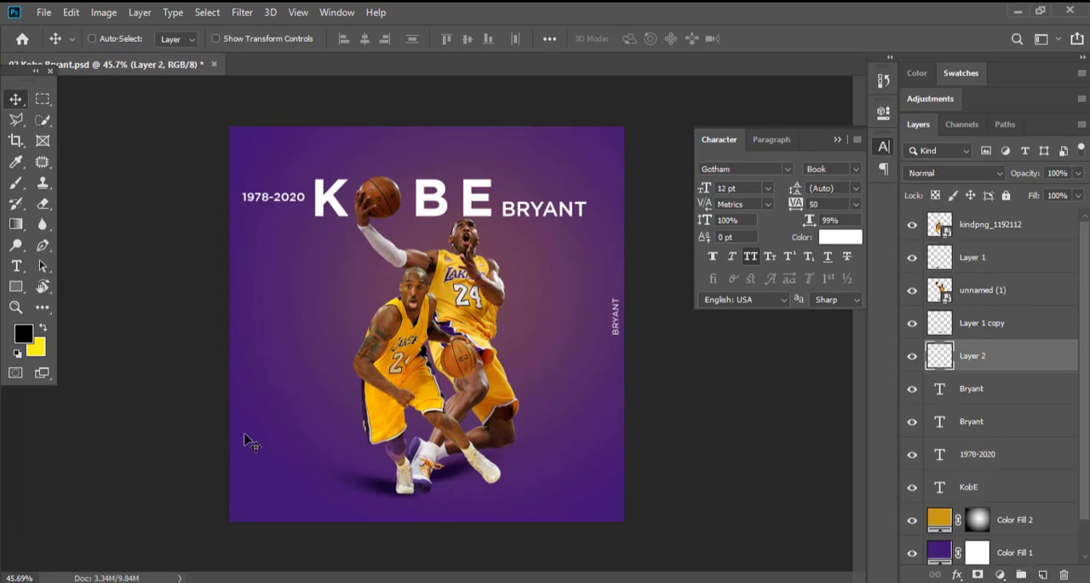
pyautogui.press('b')
pyautogui.rightClick(301, 335)
pyautogui.press('Return')
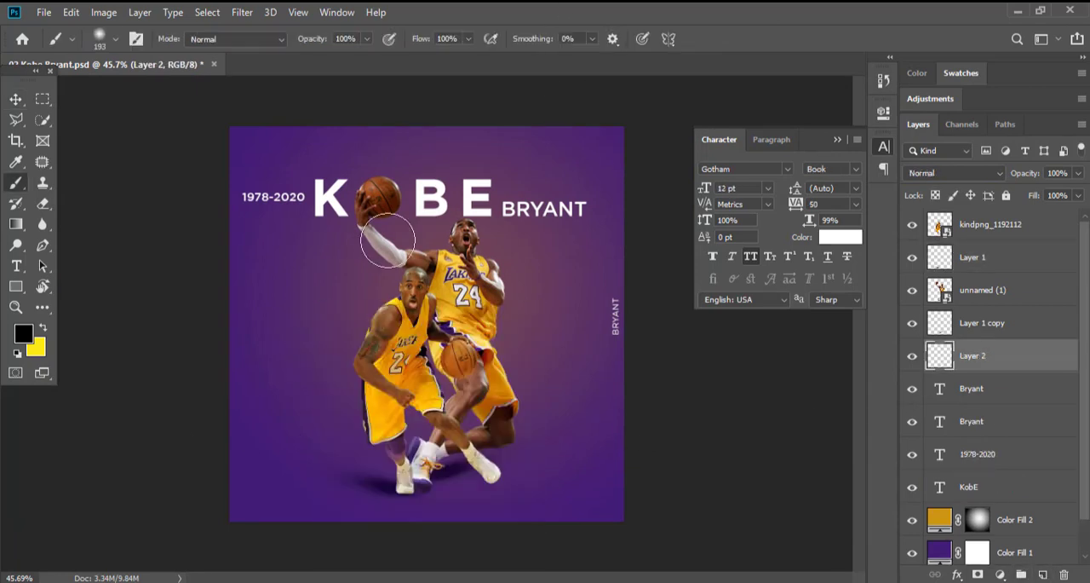
pyautogui.click(305, 372)
# Enlarge and flatten the black dab on Layer 2, and place it beneath the players' feet as a ground shadow.
pyautogui.press('v')
pyautogui.hotkey('ctrl', 't')
pyautogui.moveTo(366, 375); pyautogui.dragTo(409, 375)
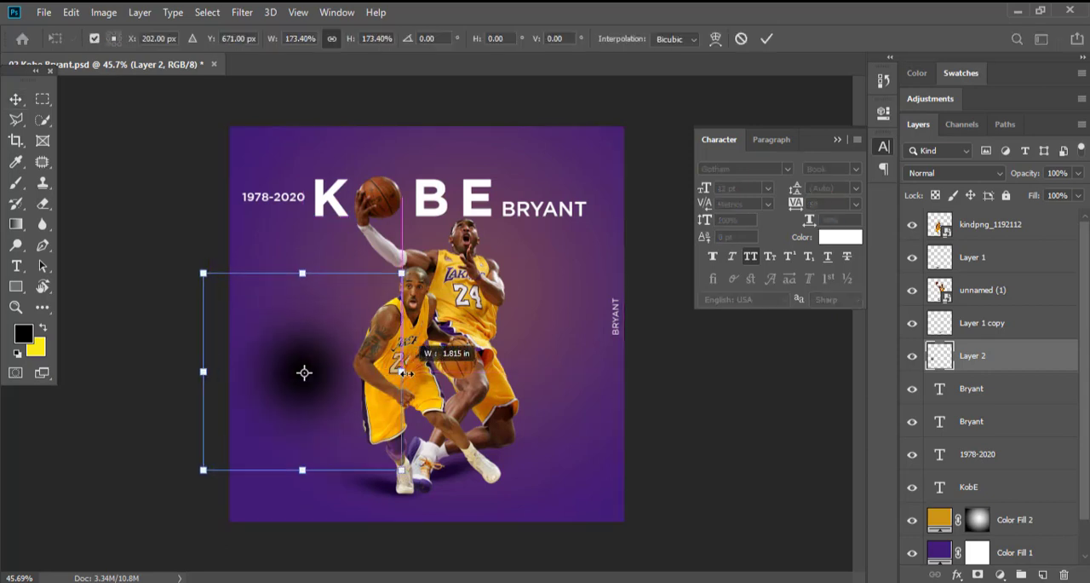
pyautogui.moveTo(294, 294); pyautogui.dragTo(381, 406)
pyautogui.moveTo(456, 451); pyautogui.dragTo(457, 477)
pyautogui.press('Return')
pyautogui.moveTo(514, 516); pyautogui.dragTo(528, 501)
# Set Layer 2's blend mode to Overlay and add a layer mask to it.
pyautogui.click(954, 173)
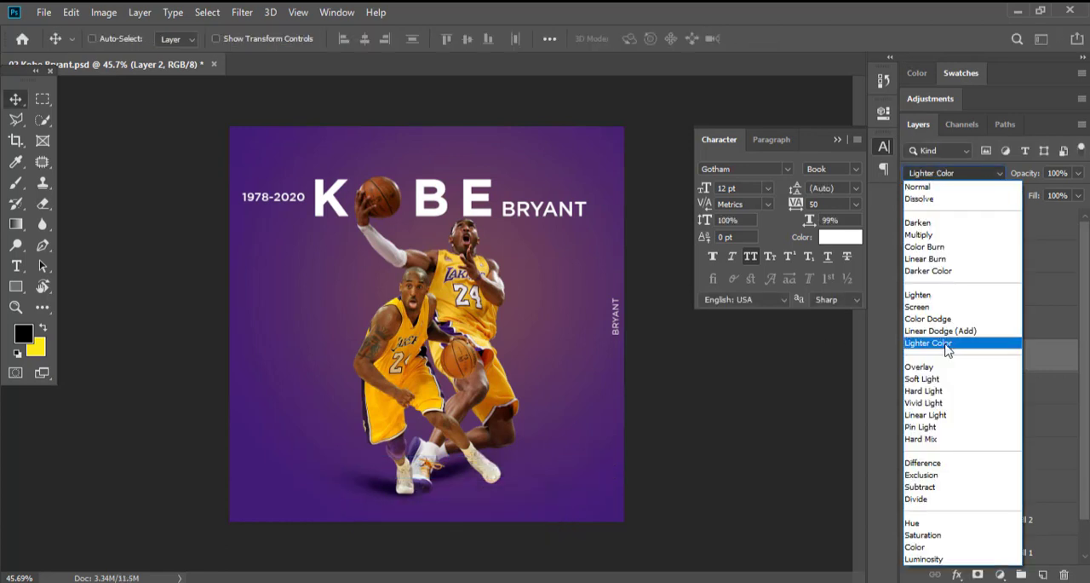
pyautogui.click(949, 376)
pyautogui.click(978, 576)
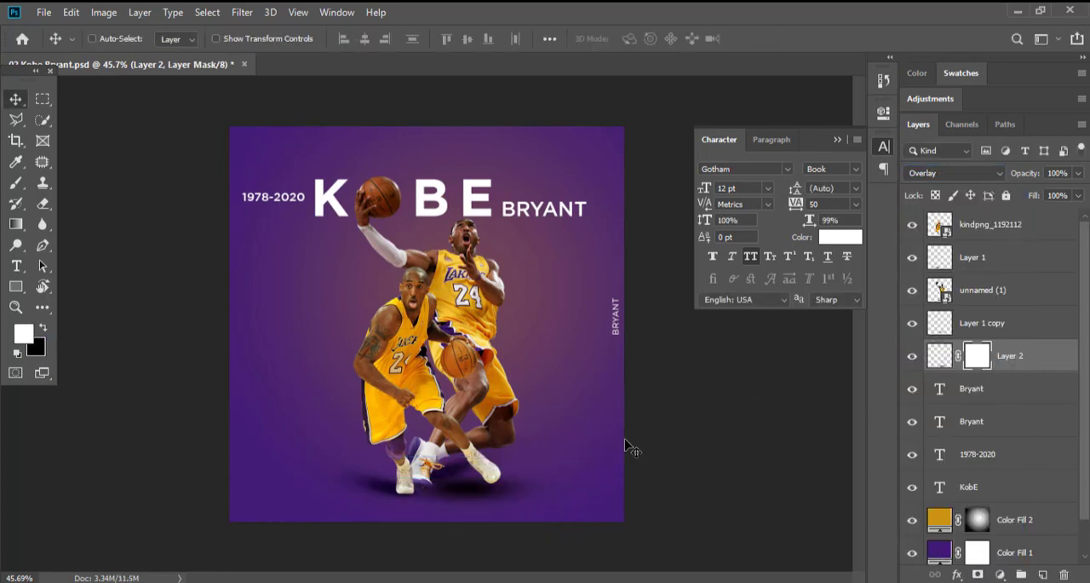
# Fade the outer end of the ground shadow by applying a radial black-to-transparent gradient on Layer 2's mask.
pyautogui.press('g')
pyautogui.rightClick(14, 227)
pyautogui.click(85, 223)
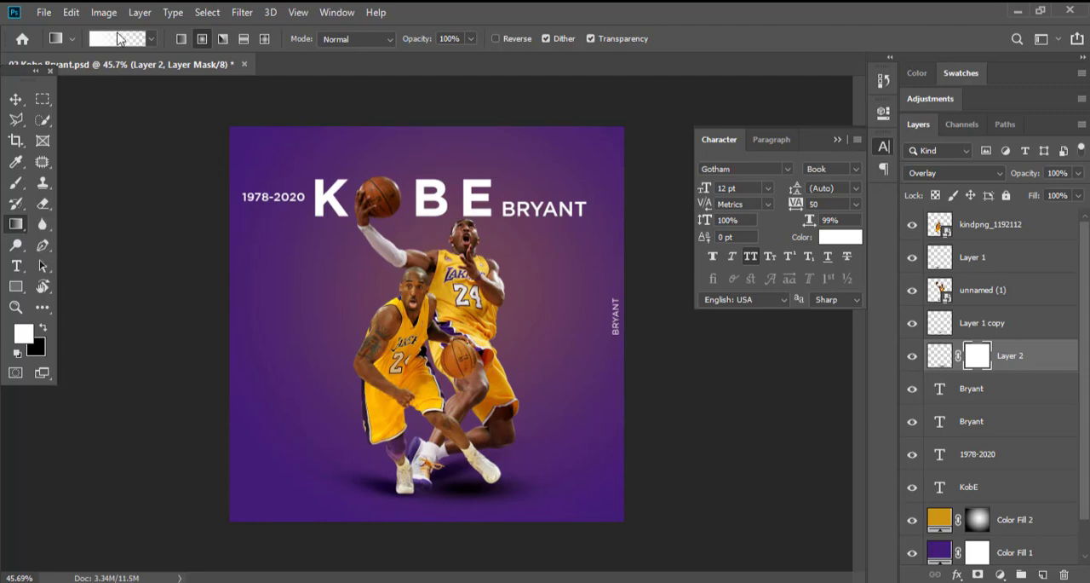
pyautogui.click(118, 38)
pyautogui.click(917, 101)
pyautogui.click(42, 328)
pyautogui.click(23, 334)
pyautogui.press('Return')
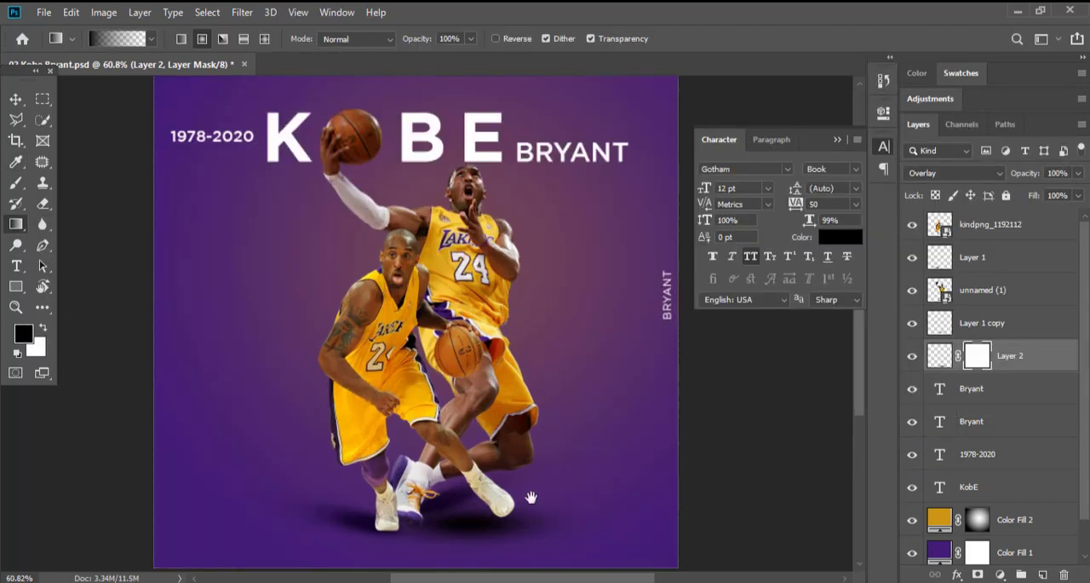
pyautogui.scroll(2, 532, 415)
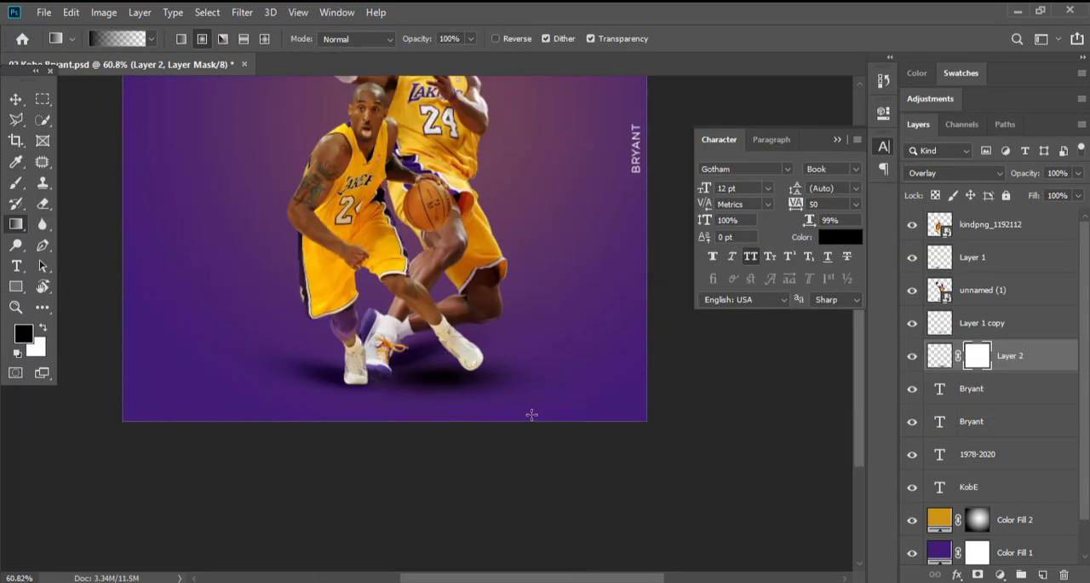
pyautogui.click(14, 102)
pyautogui.scroll(-2, 502, 413)
pyautogui.scroll(4, 508, 420)
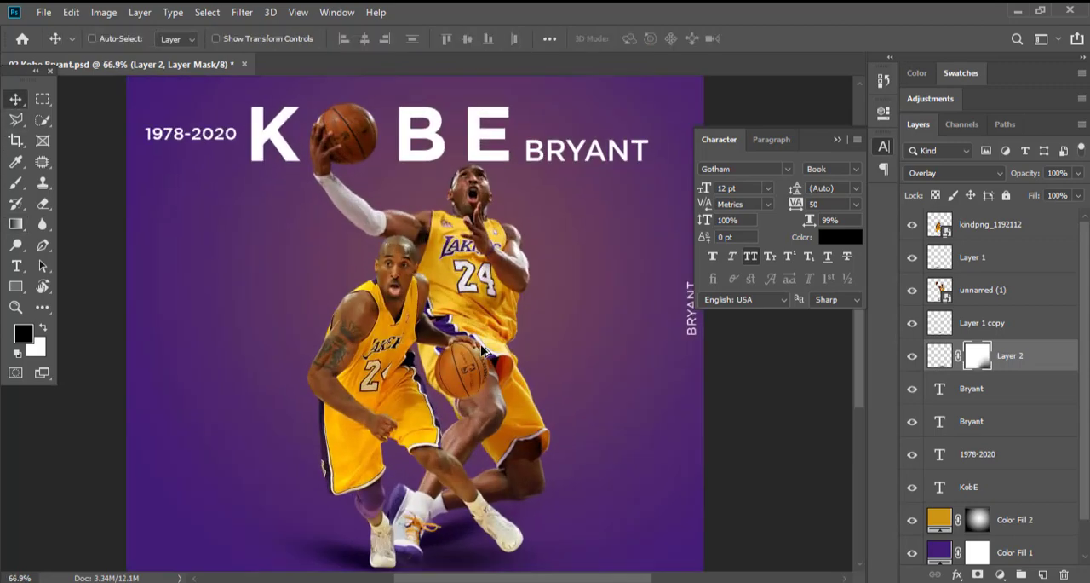
# Set the rear player layer, unnamed (1), to the Soft Light blend mode.
pyautogui.click(980, 289)
pyautogui.click(950, 172)
pyautogui.click(961, 379)
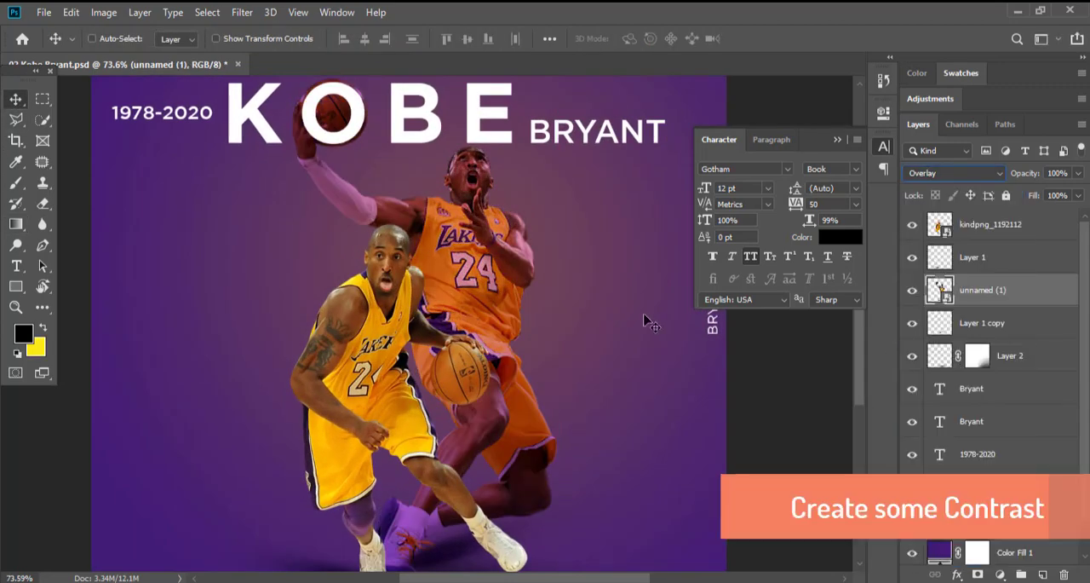
pyautogui.scroll(-3, 599, 311)
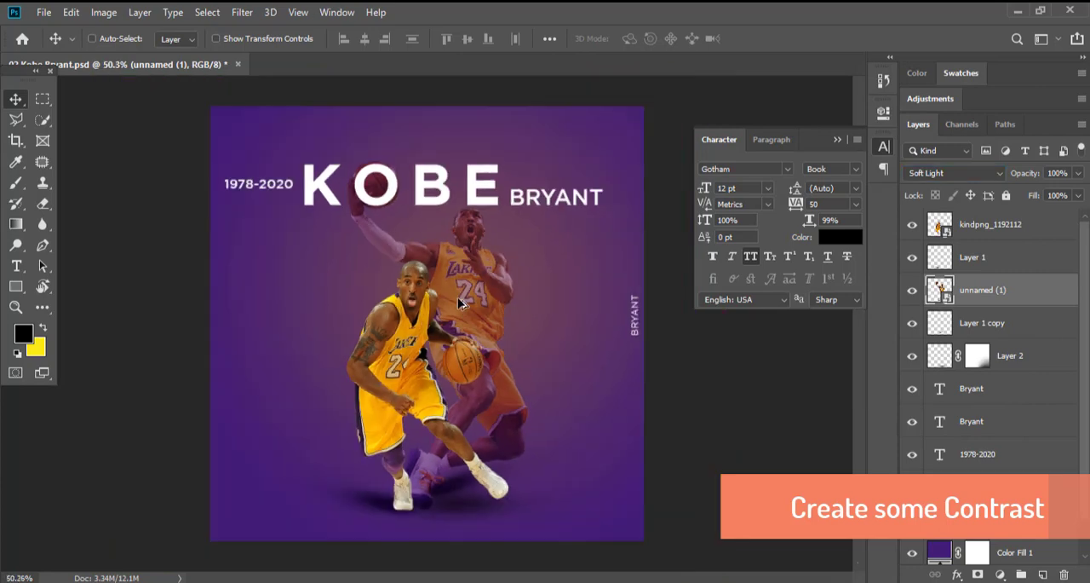
pyautogui.scroll(5, 389, 147)
pyautogui.scroll(-3, 371, 213)
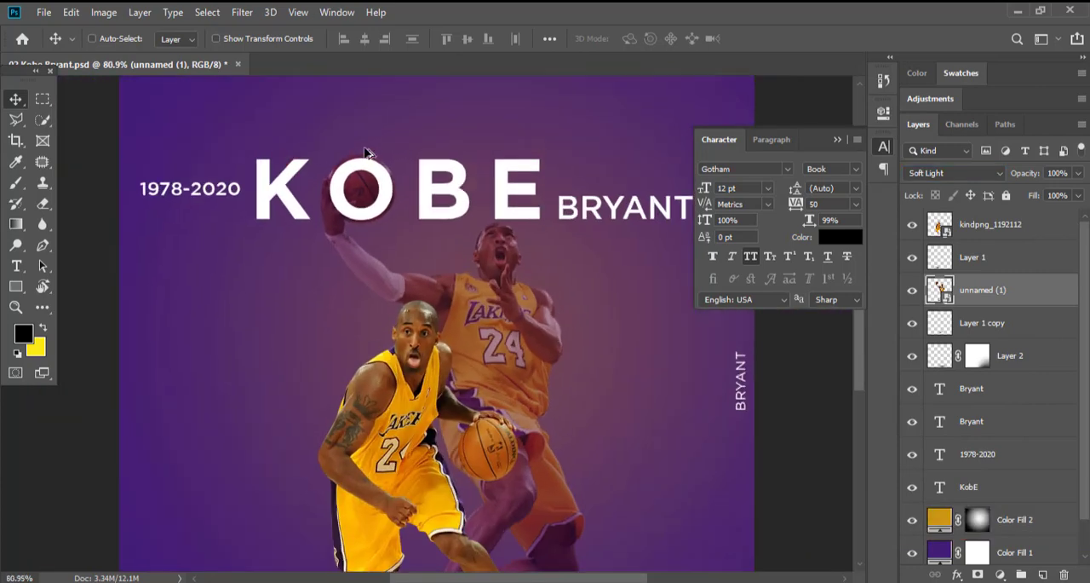
# Try recolouring the letter O in the KOBE title to dark purple 310c4c.
pyautogui.scroll(2, 372, 177)
pyautogui.press('t')
pyautogui.moveTo(410, 198); pyautogui.dragTo(340, 199)
pyautogui.click(640, 39)
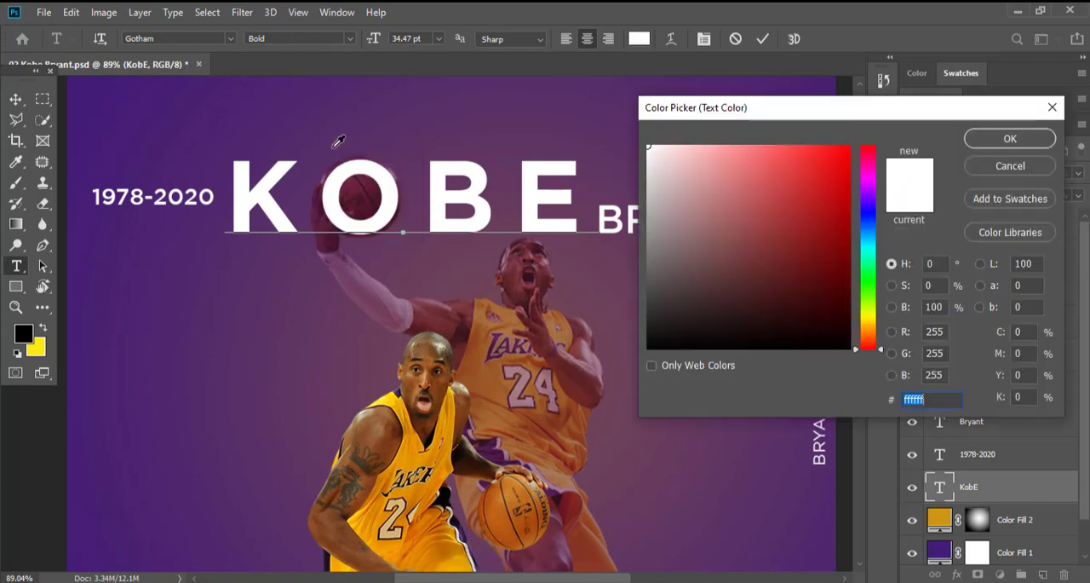
pyautogui.click(299, 101)
pyautogui.moveTo(808, 269); pyautogui.dragTo(819, 291)
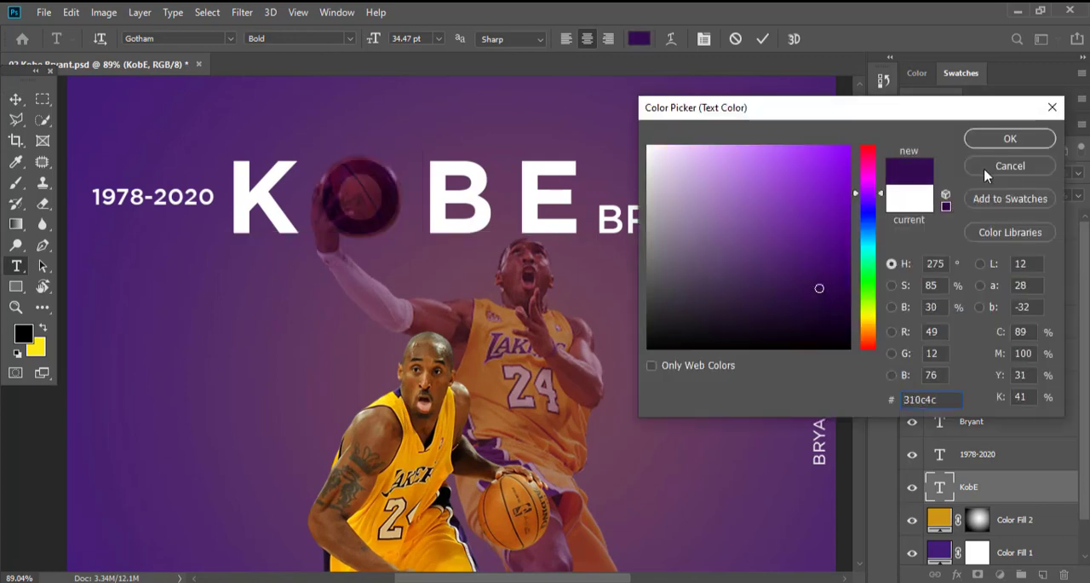
pyautogui.click(996, 138)
# Replace the O in the KOBE title with blank space so the basketball stands in for it.
pyautogui.click(234, 176)
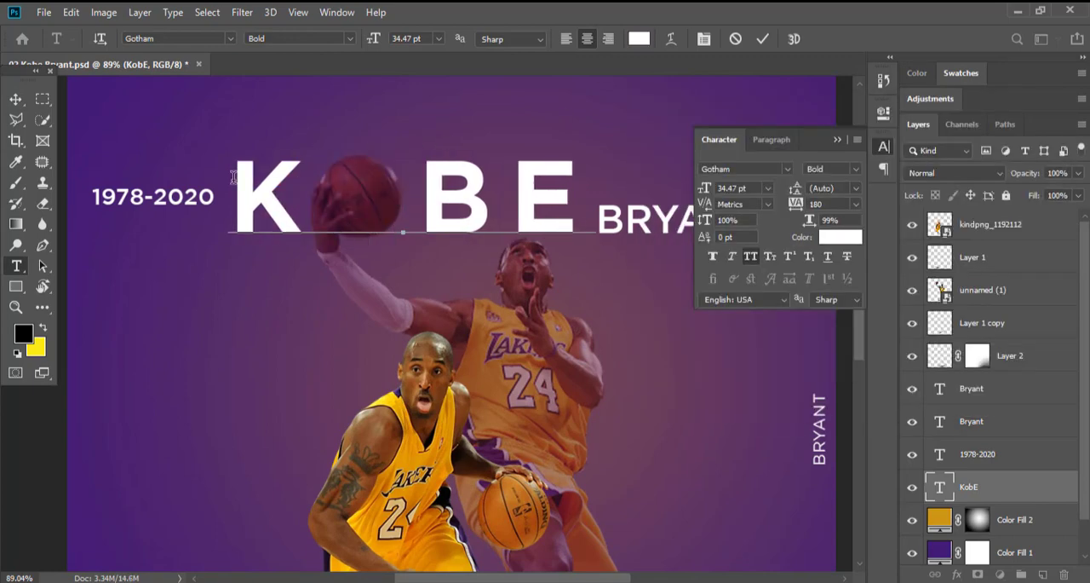
pyautogui.hotkey('ctrl', 'Return')
pyautogui.press('v')
pyautogui.scroll(-3, 287, 179)
pyautogui.scroll(2, 391, 163)
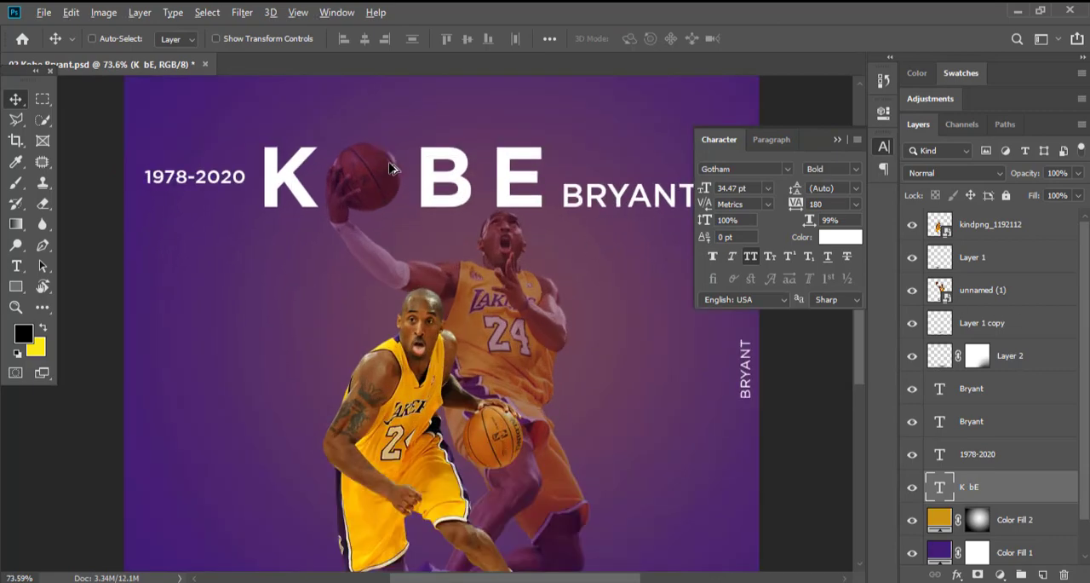
# Try drawing a 122 px circle over the raised basketball, above the title text layer.
pyautogui.scroll(2, 389, 162)
pyautogui.click(15, 287)
pyautogui.click(79, 315)
pyautogui.scroll(4, 373, 152)
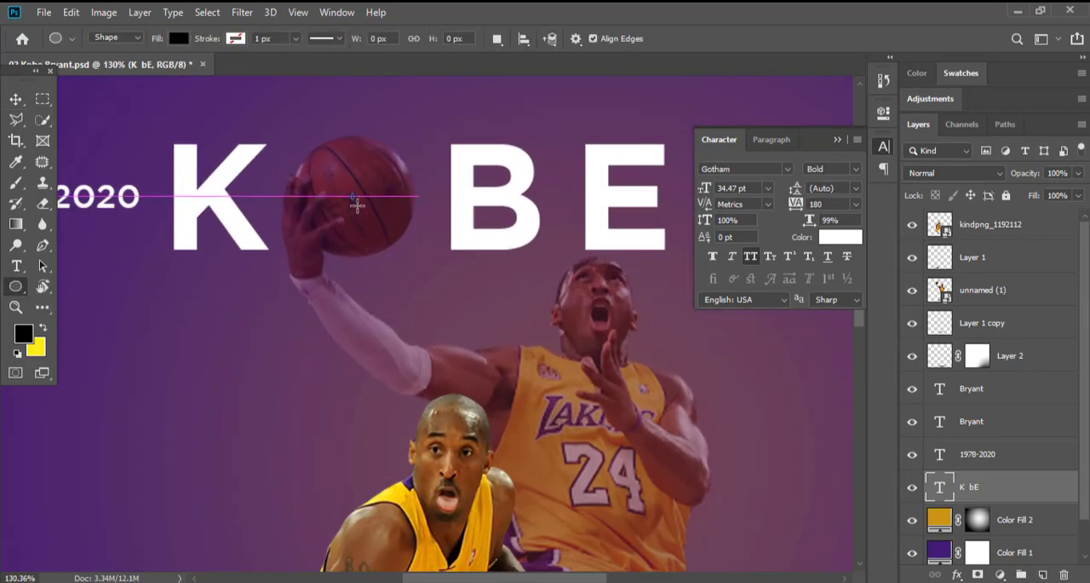
pyautogui.moveTo(353, 196); pyautogui.dragTo(414, 256)
# Try filling the circle over the basketball with white and lowering its opacity to 38%.
pyautogui.click(178, 38)
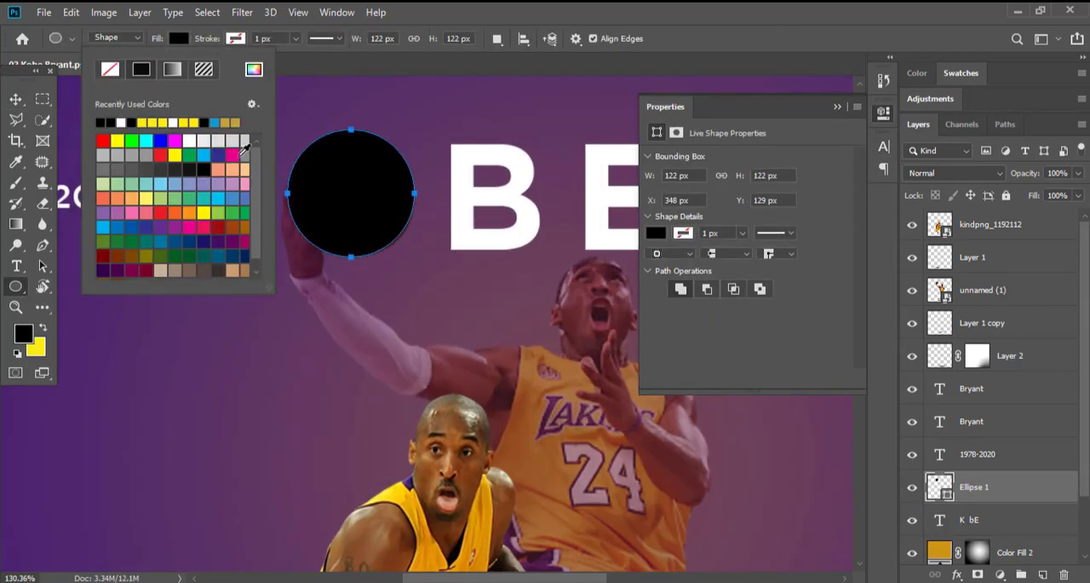
pyautogui.click(514, 161)
pyautogui.click(555, 228)
pyautogui.click(179, 39)
pyautogui.click(254, 70)
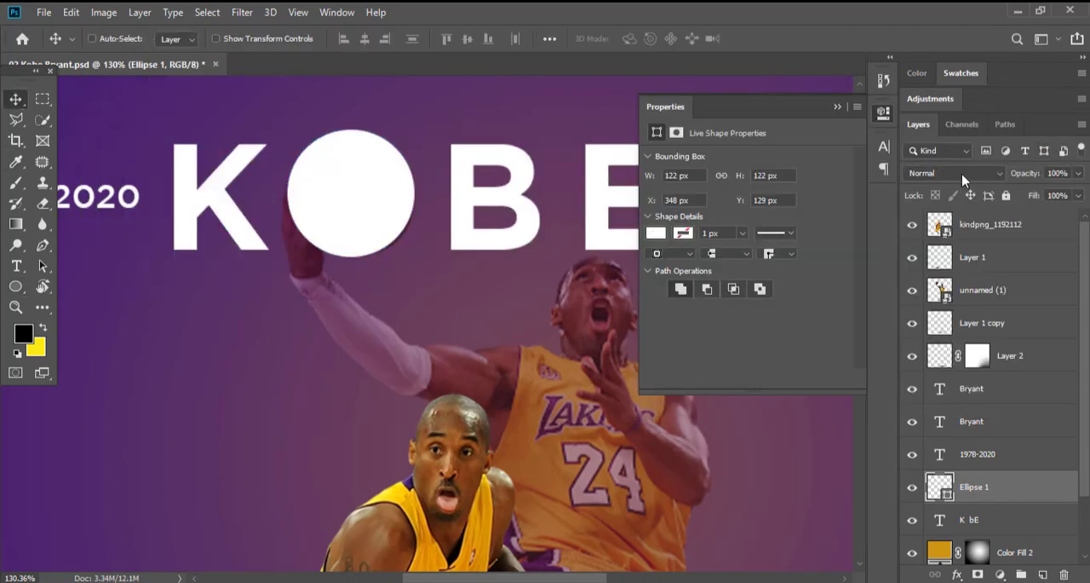
pyautogui.moveTo(1081, 192); pyautogui.dragTo(1033, 192)
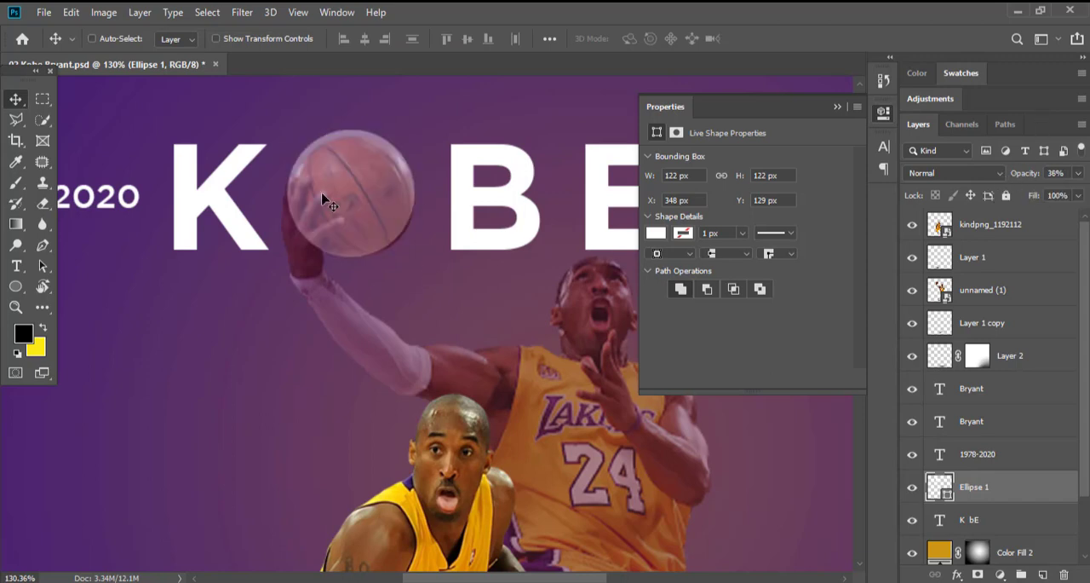
pyautogui.keyDown('ctrl'); pyautogui.click(409, 176); pyautogui.keyUp('ctrl')
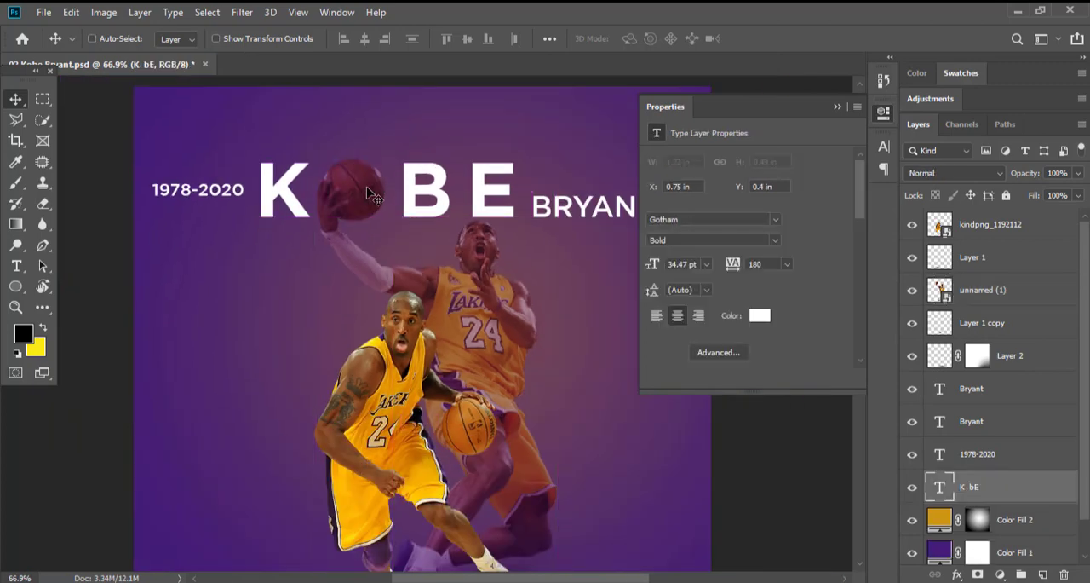
pyautogui.scroll(-3, 269, 192)
pyautogui.scroll(7, 447, 176)
pyautogui.scroll(-9, 328, 192)
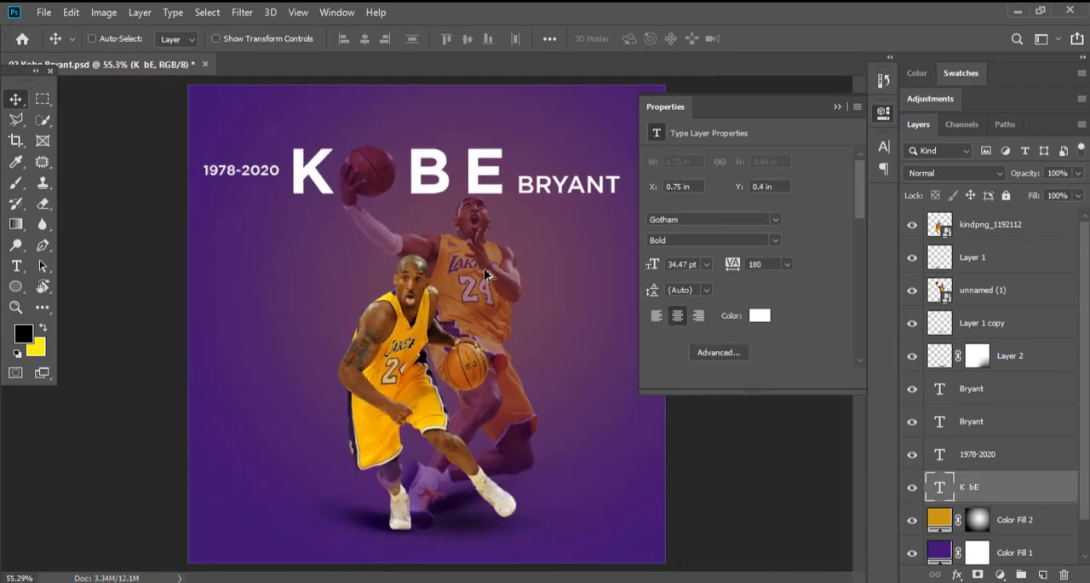
pyautogui.scroll(1, 477, 299)
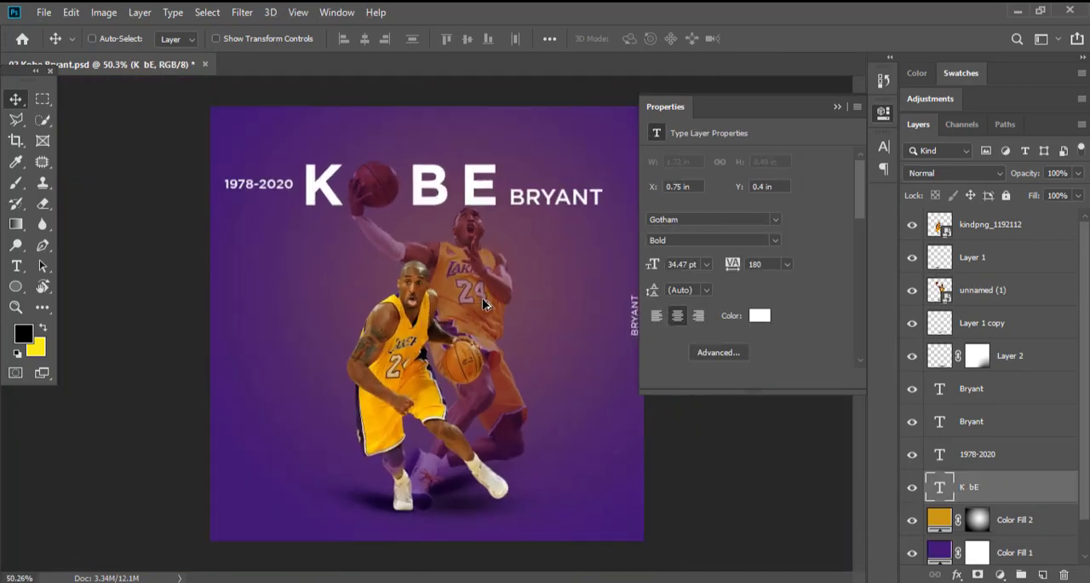
# Switch to the kobe bryant Details notes in Notepad, copy the line "you passionate about your goal" and return to Photoshop.
pyautogui.hotkey('alt', 'Tab')
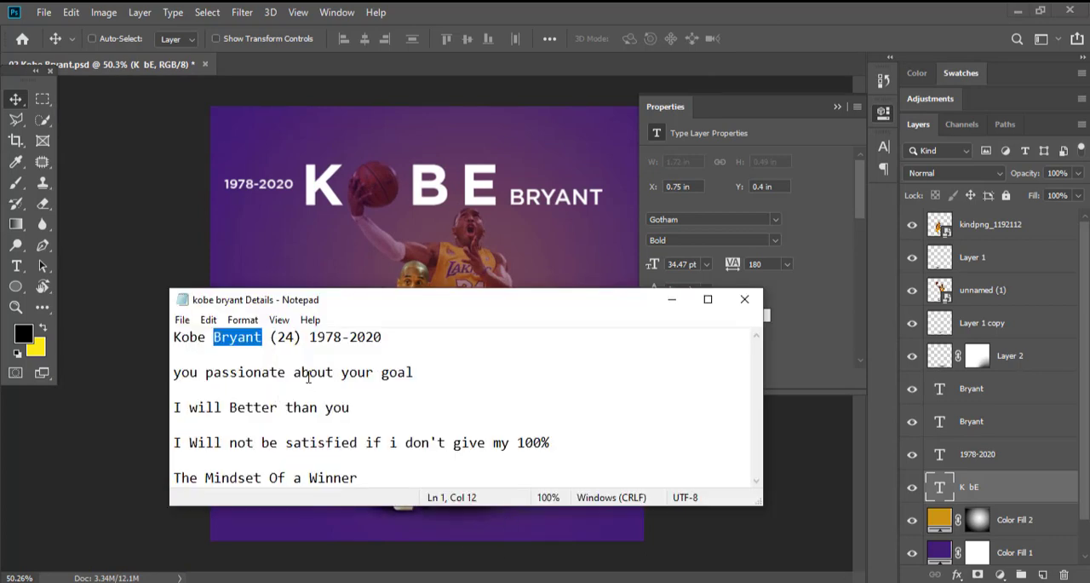
pyautogui.moveTo(478, 311); pyautogui.dragTo(445, 193)
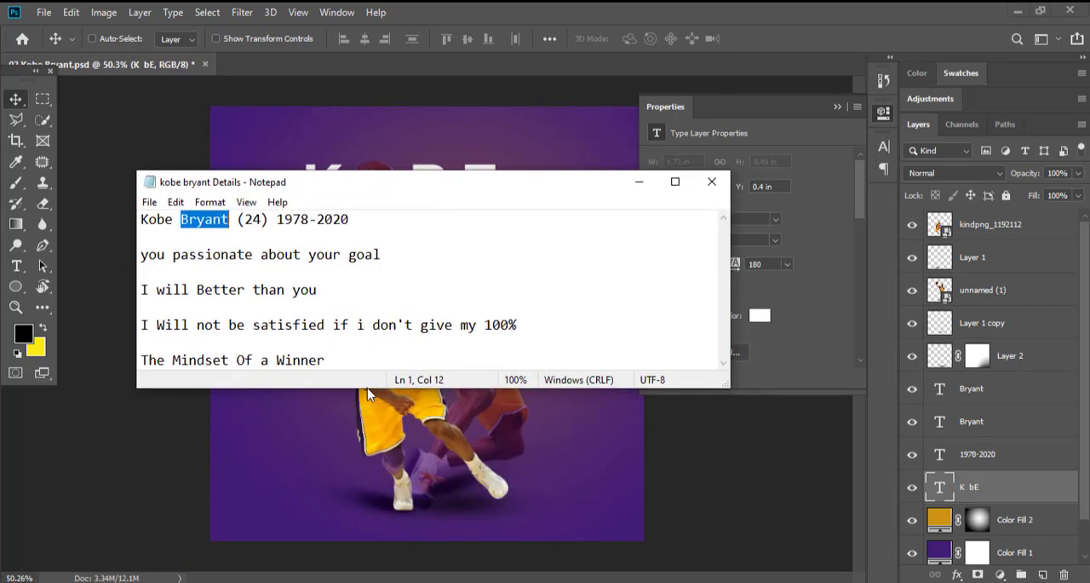
pyautogui.moveTo(368, 388); pyautogui.dragTo(368, 447)
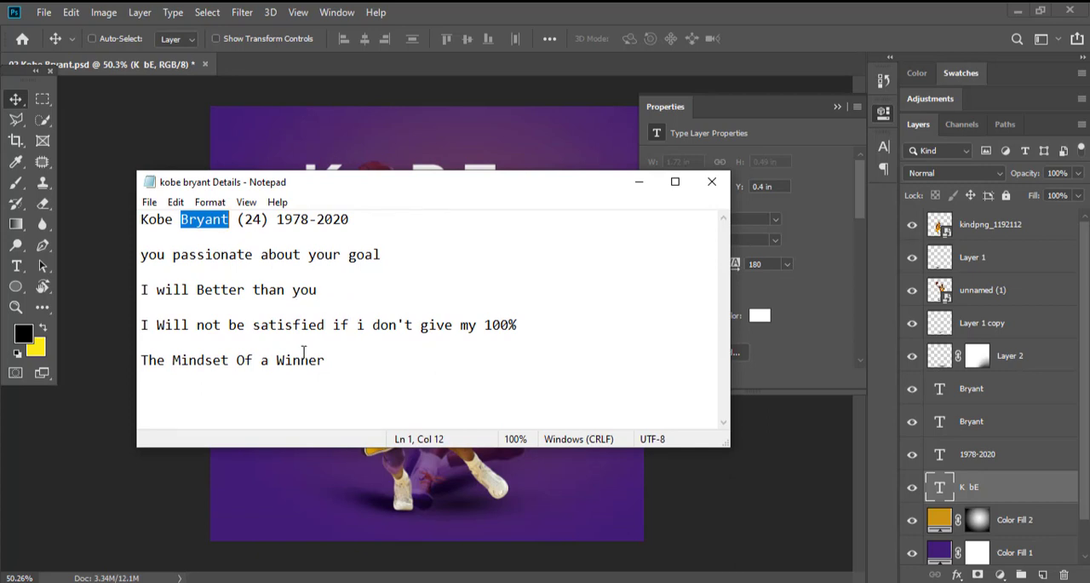
pyautogui.moveTo(156, 259); pyautogui.dragTo(395, 260)
pyautogui.hotkey('ctrl', 'c')
pyautogui.click(638, 181)
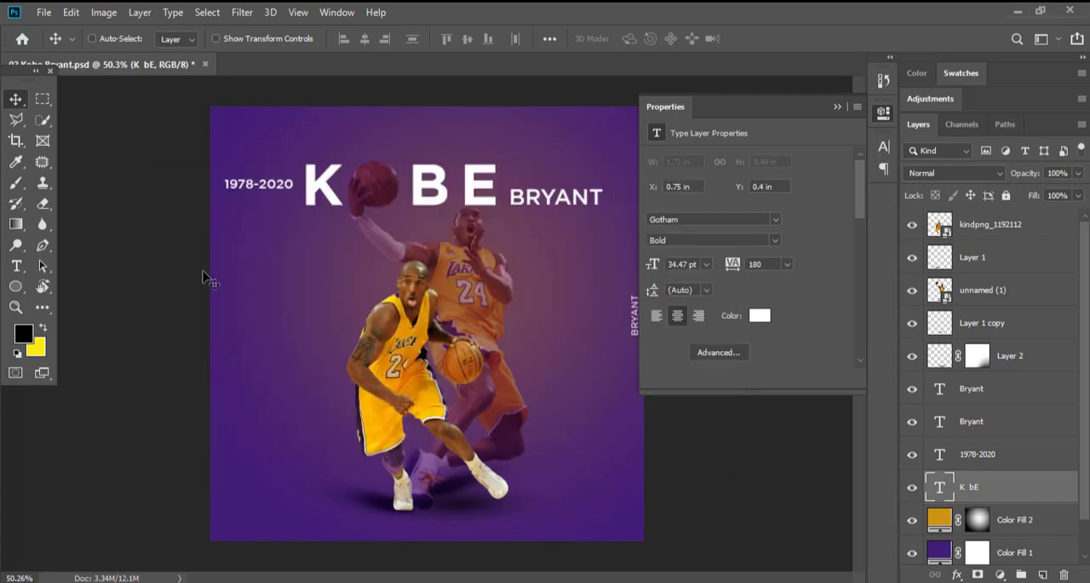
# Paste the copied line "you passionate about your goal" as a new text layer across the poster and set its size to 8 pt.
pyautogui.press('t')
pyautogui.click(239, 274)
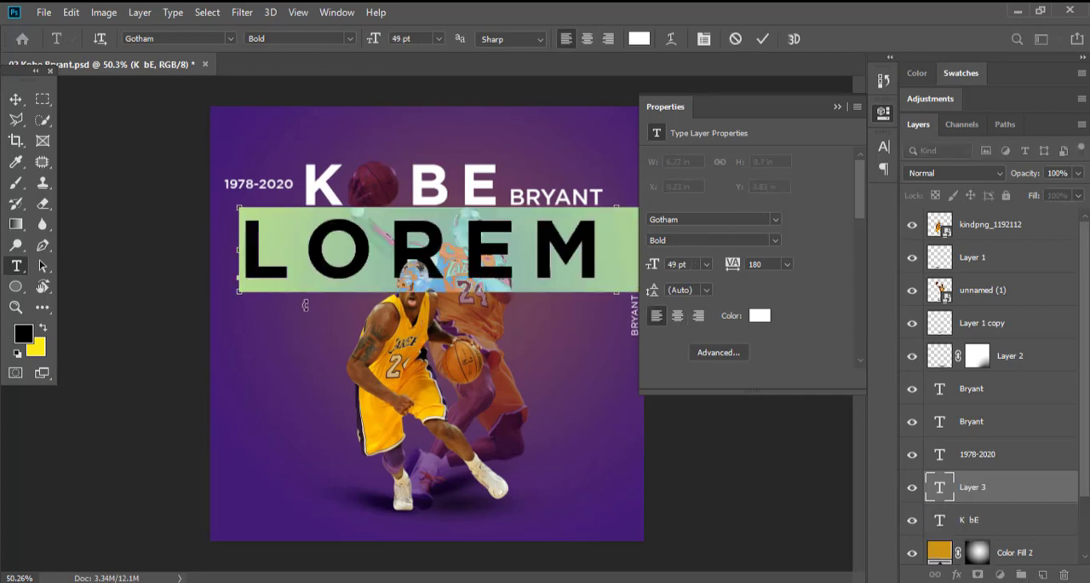
pyautogui.hotkey('ctrl', 'v')
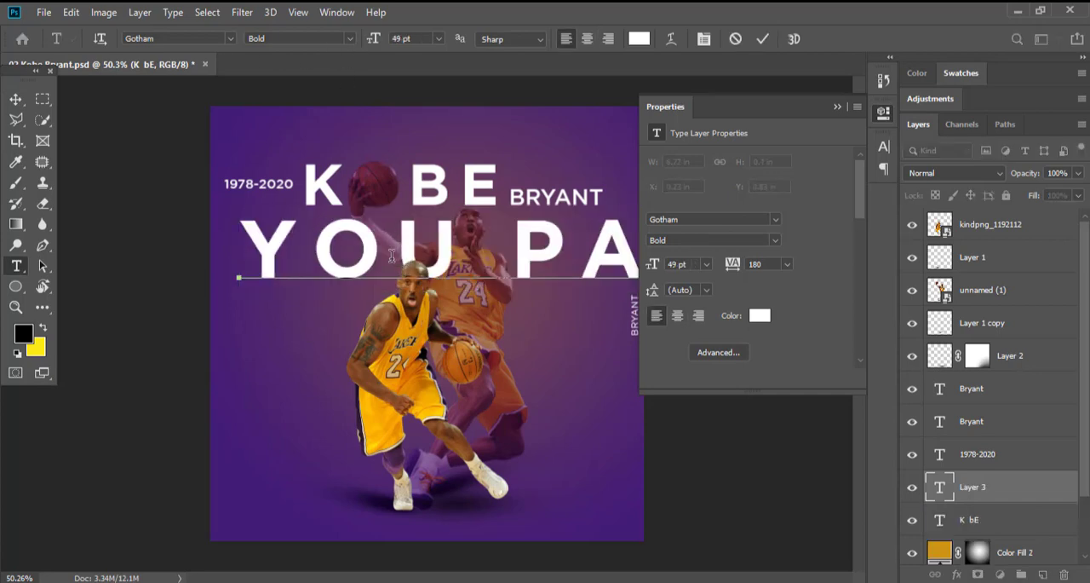
pyautogui.hotkey('ctrl', 'a')
pyautogui.moveTo(373, 39); pyautogui.dragTo(344, 44)
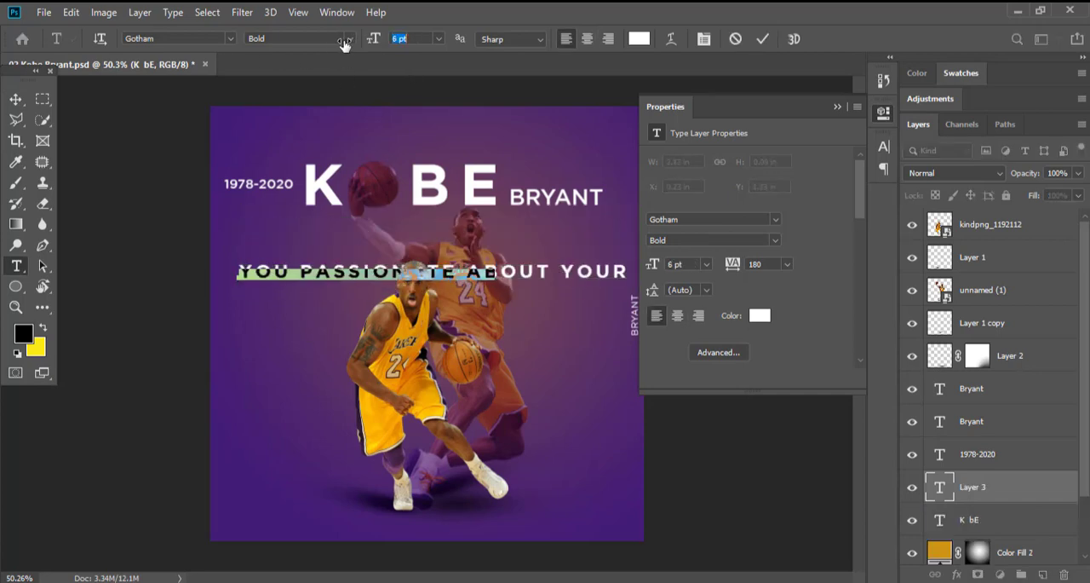
pyautogui.click(17, 101)
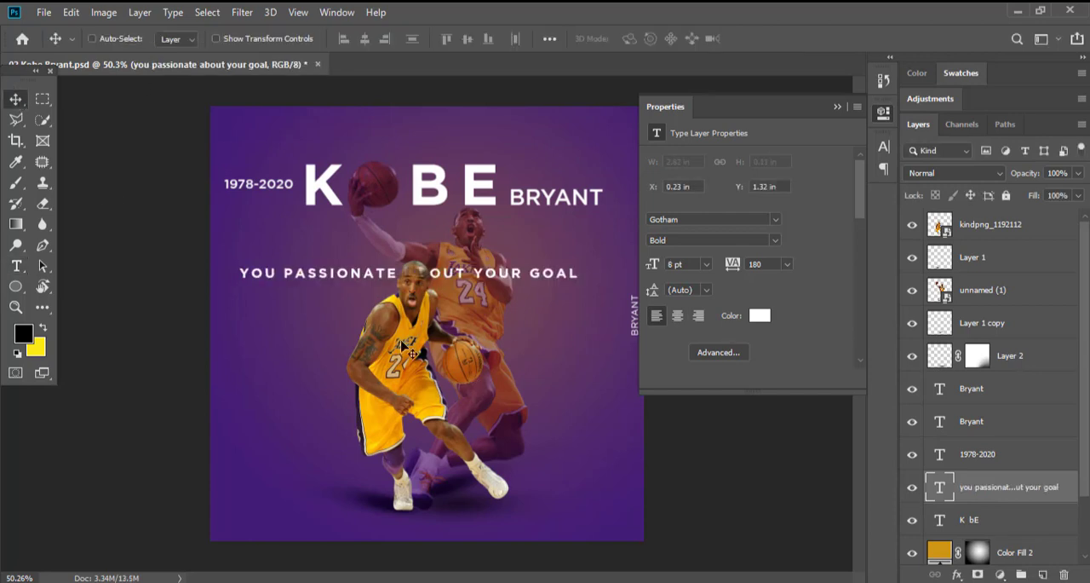
# Bring the quote text layer to the top of the layer stack and place it level with the front player's head.
pyautogui.press('t')
pyautogui.moveTo(349, 268); pyautogui.dragTo(343, 323)
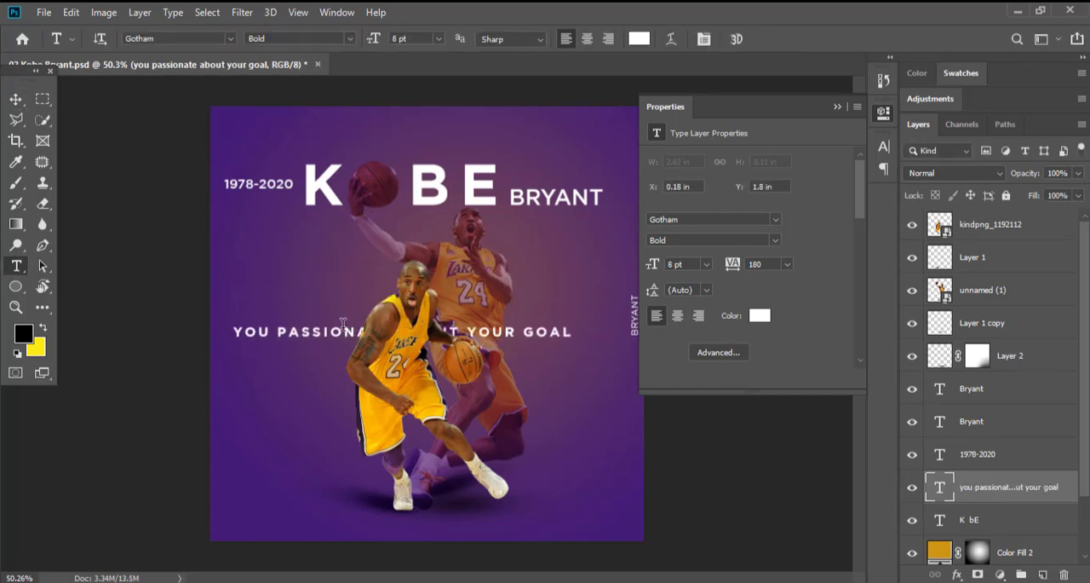
pyautogui.hotkey('ctrl', ']')
pyautogui.hotkey('ctrl', ']')
pyautogui.hotkey('ctrl', ']')
pyautogui.hotkey('ctrl', ']')
pyautogui.hotkey('ctrl', ']')
pyautogui.hotkey('ctrl', ']')
pyautogui.hotkey('ctrl', ']')
pyautogui.hotkey('ctrl', ']')
pyautogui.moveTo(522, 366); pyautogui.dragTo(514, 310)
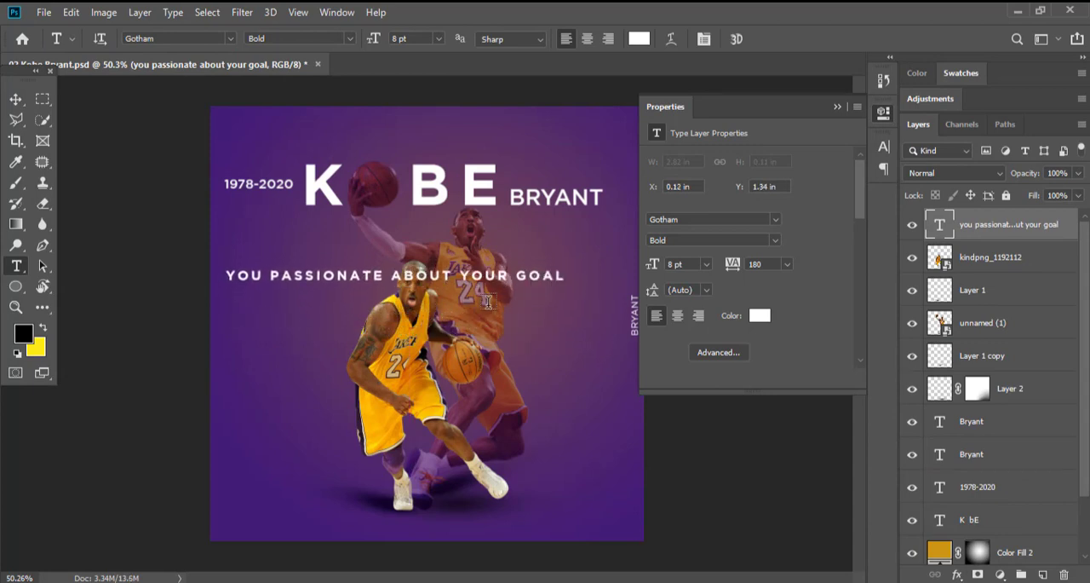
# Try setting the quote's tracking to 0 and breaking it into two lines after PASSIONATE.
pyautogui.click(884, 146)
pyautogui.click(855, 204)
pyautogui.click(830, 297)
pyautogui.click(397, 271)
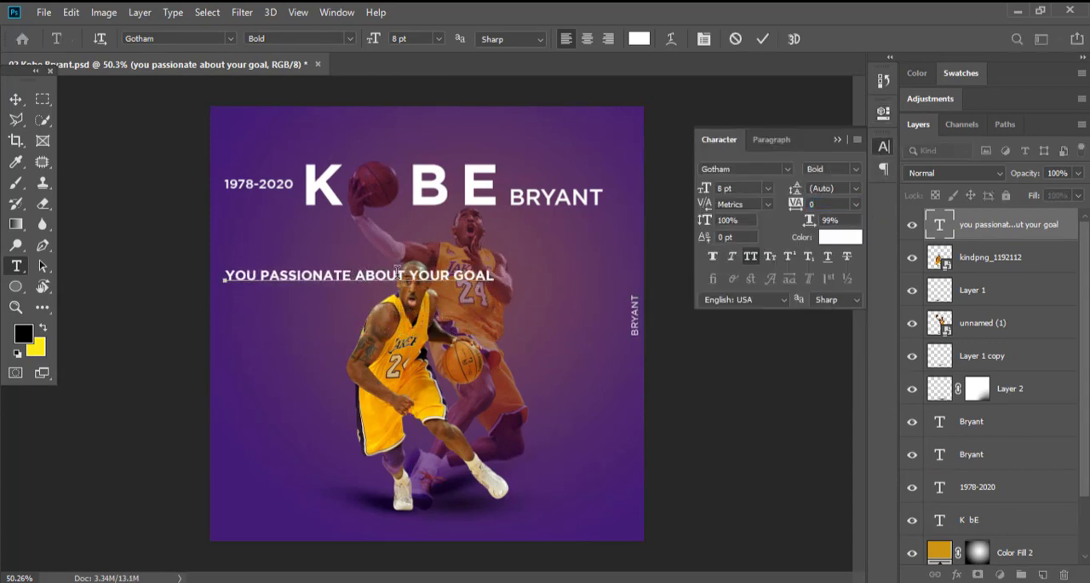
pyautogui.press('Return')
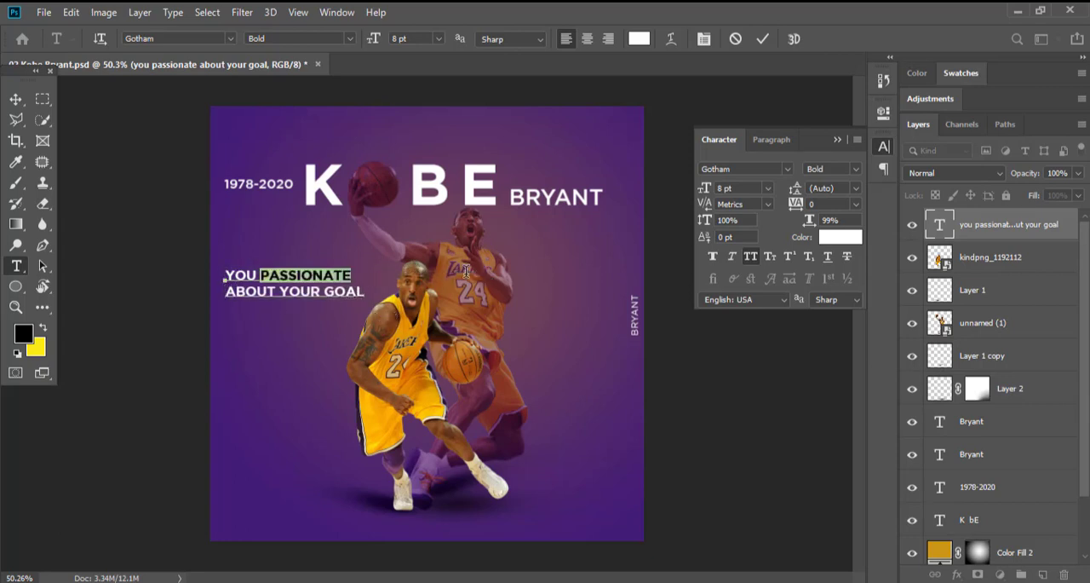
# Try styling PASSIONATE in Gotham Bold Italic and YOU in Gotham Medium in the quote's first line.
pyautogui.click(349, 39)
pyautogui.click(347, 141)
pyautogui.moveTo(258, 274); pyautogui.dragTo(224, 274)
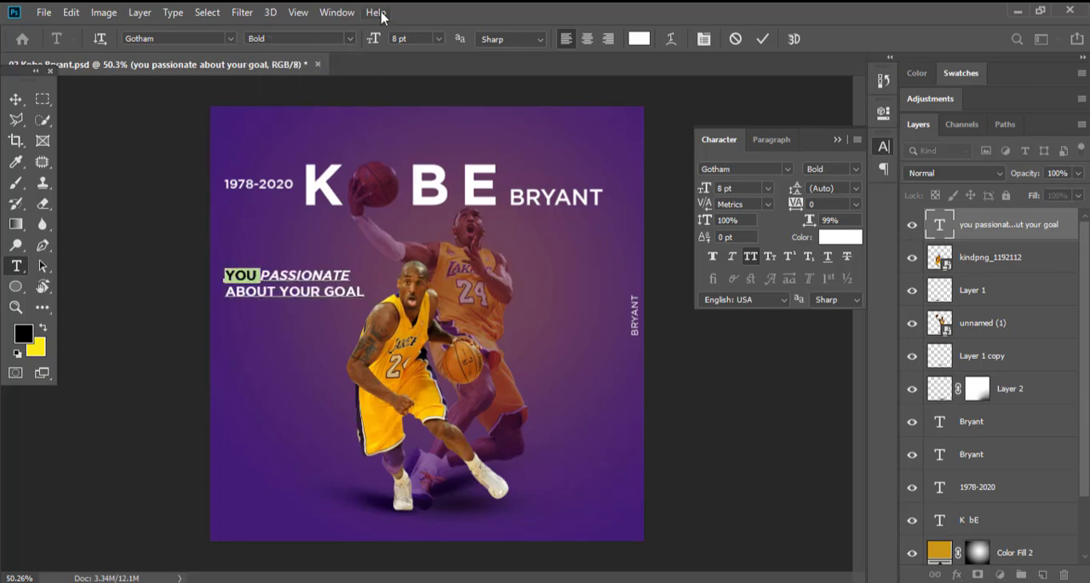
pyautogui.click(349, 39)
pyautogui.click(289, 103)
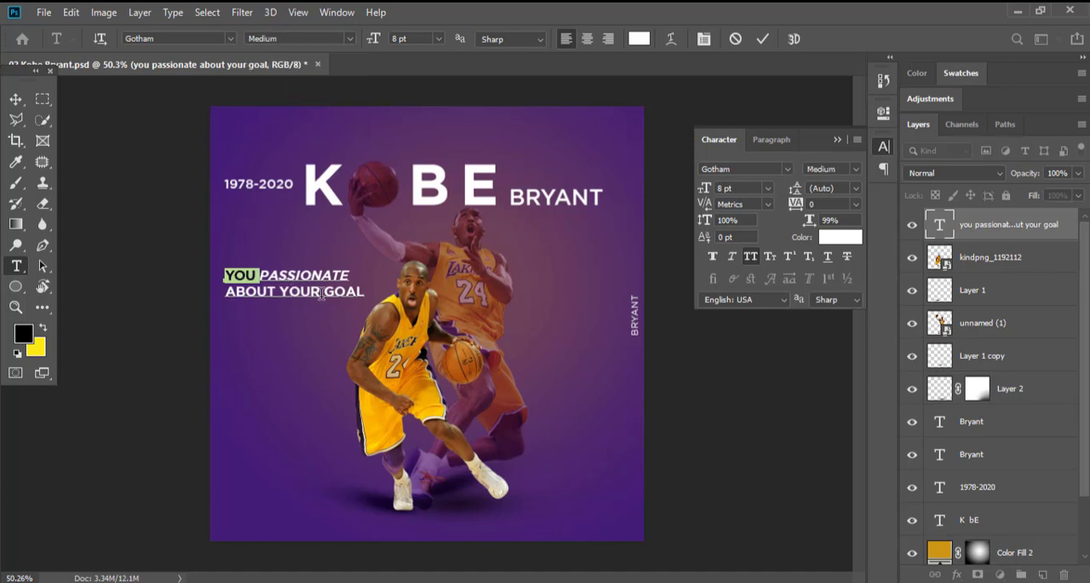
# Try styling GOAL in Bold Italic and ABOUT YOUR in a lighter upright weight in the quote's second line.
pyautogui.moveTo(321, 291); pyautogui.dragTo(225, 291)
pyautogui.click(350, 38)
pyautogui.click(347, 140)
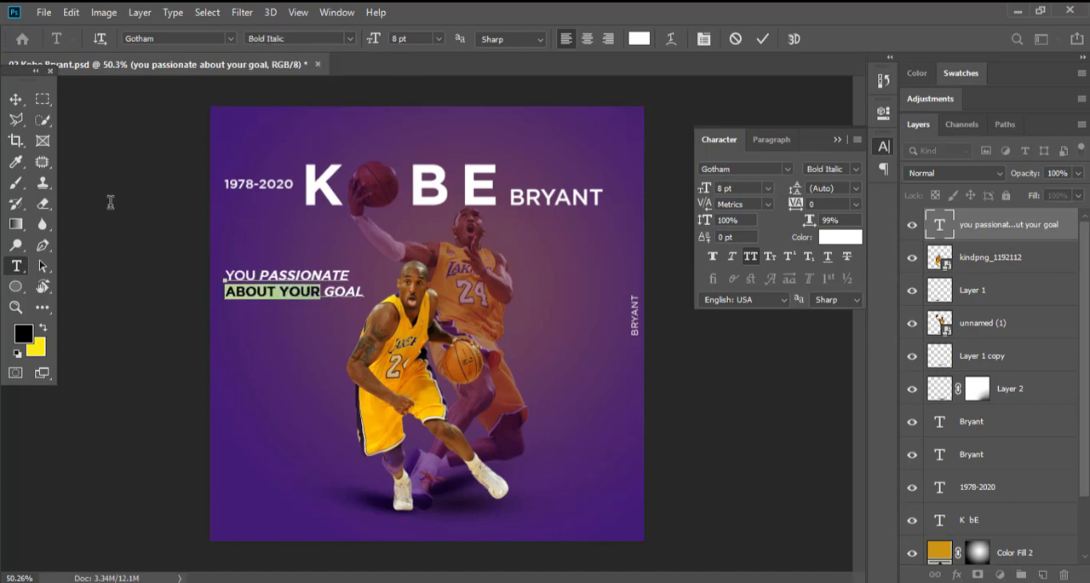
pyautogui.click(349, 38)
pyautogui.click(352, 105)
pyautogui.click(15, 99)
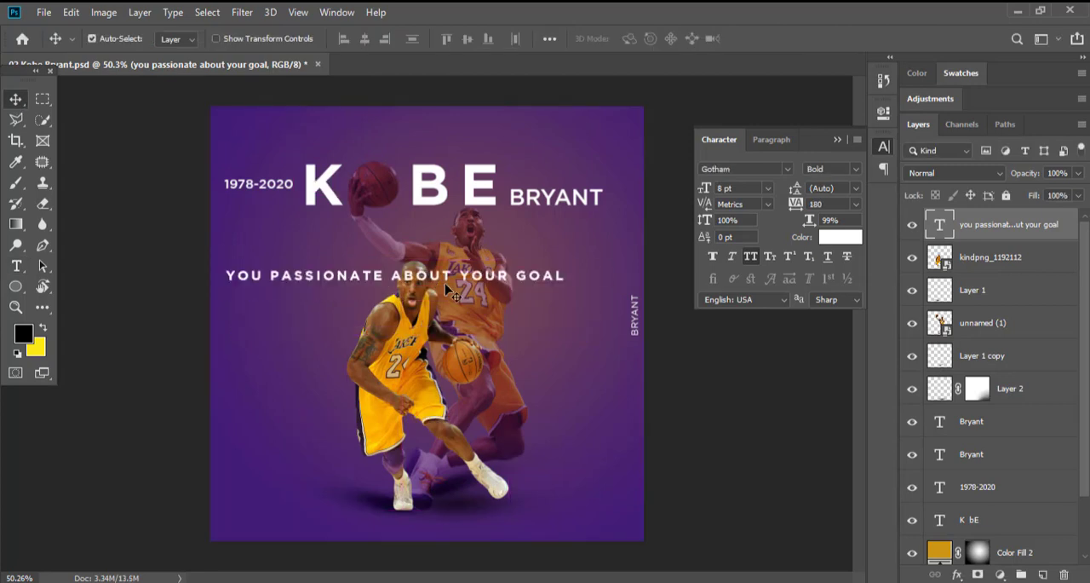
# Set the single-line quote's tracking to 100 and move it to the bottom of the poster, below the players' feet.
pyautogui.press('t')
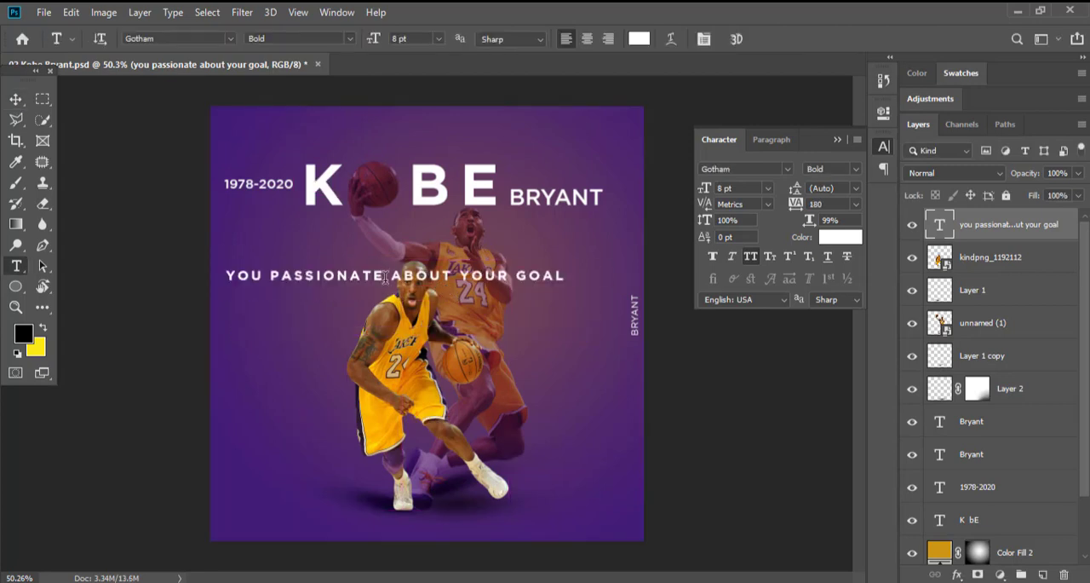
pyautogui.click(857, 206)
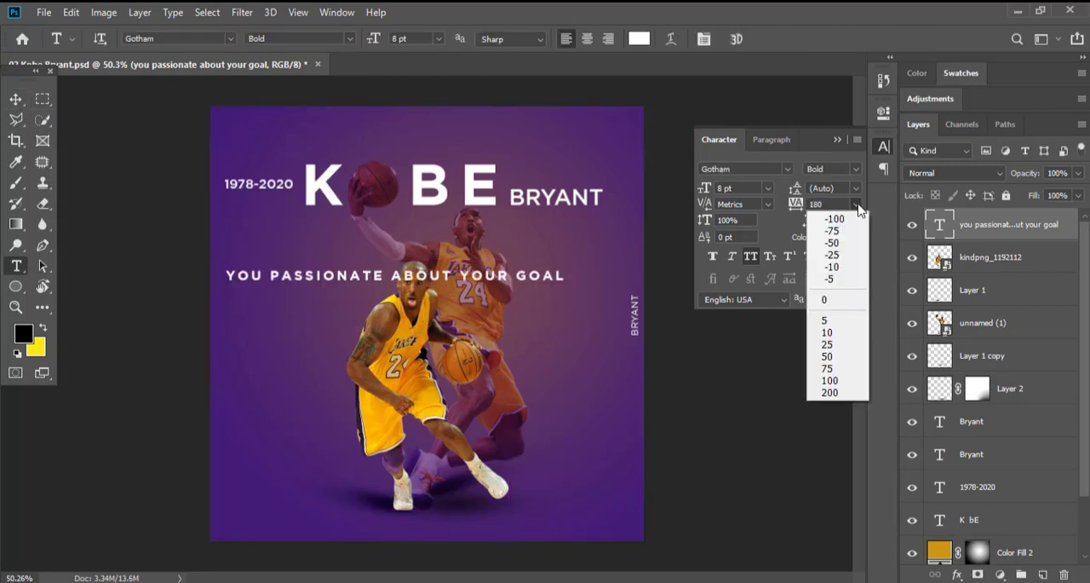
pyautogui.click(842, 299)
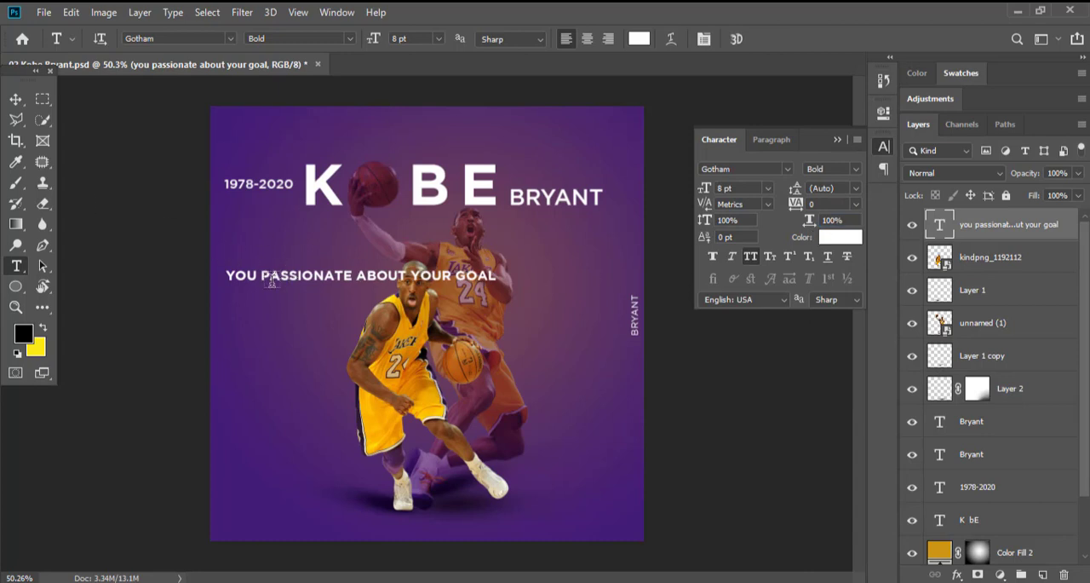
pyautogui.click(856, 204)
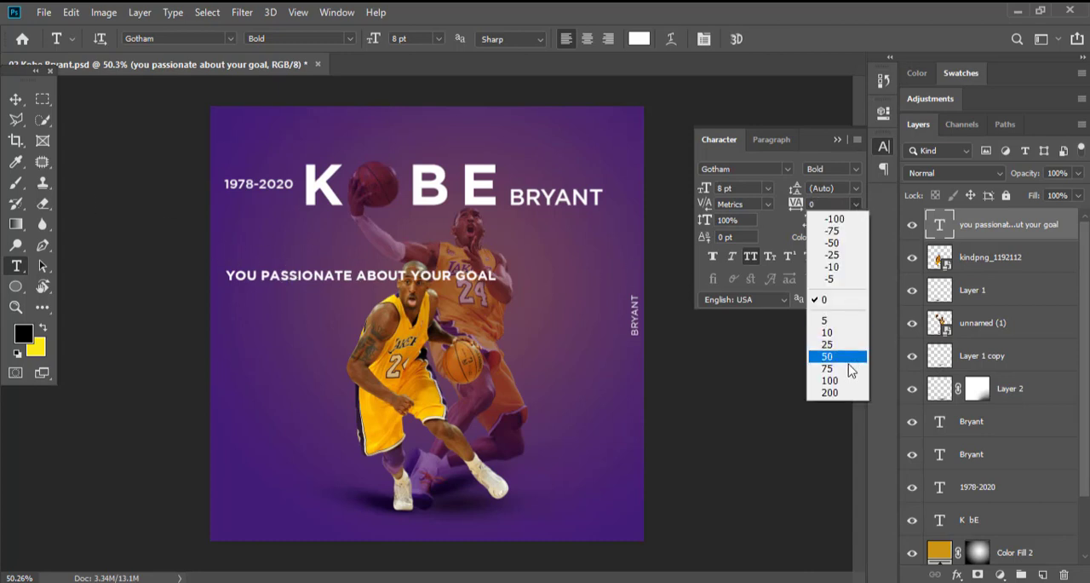
pyautogui.click(839, 381)
pyautogui.click(15, 102)
pyautogui.moveTo(436, 360); pyautogui.dragTo(467, 314)
pyautogui.scroll(-2, 467, 314)
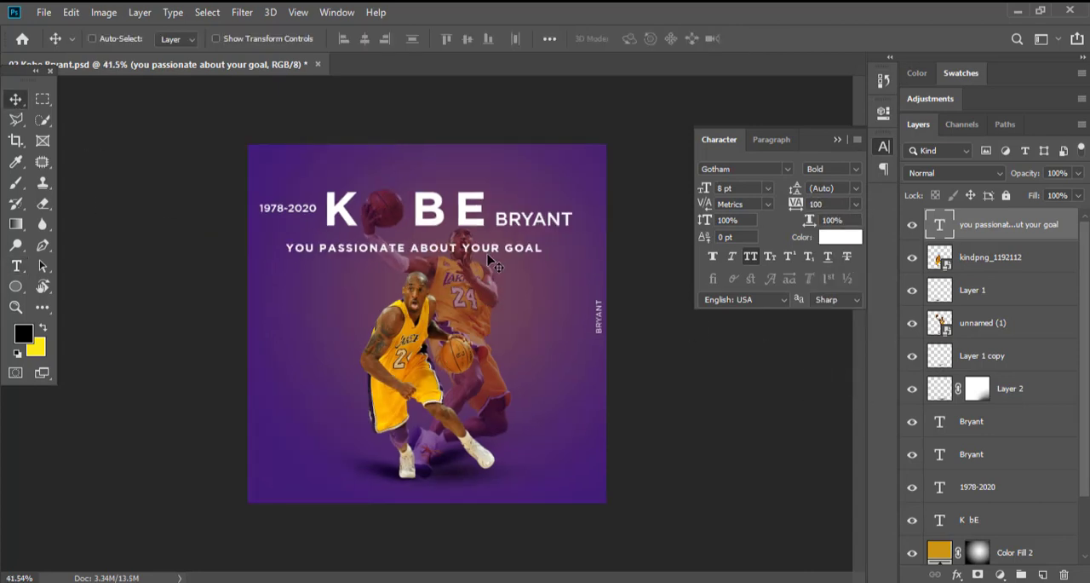
pyautogui.moveTo(492, 260); pyautogui.dragTo(494, 495)
# Try pale pink #fcccfc and grey #868686 as the quote's text colour, ending on white.
pyautogui.press('t')
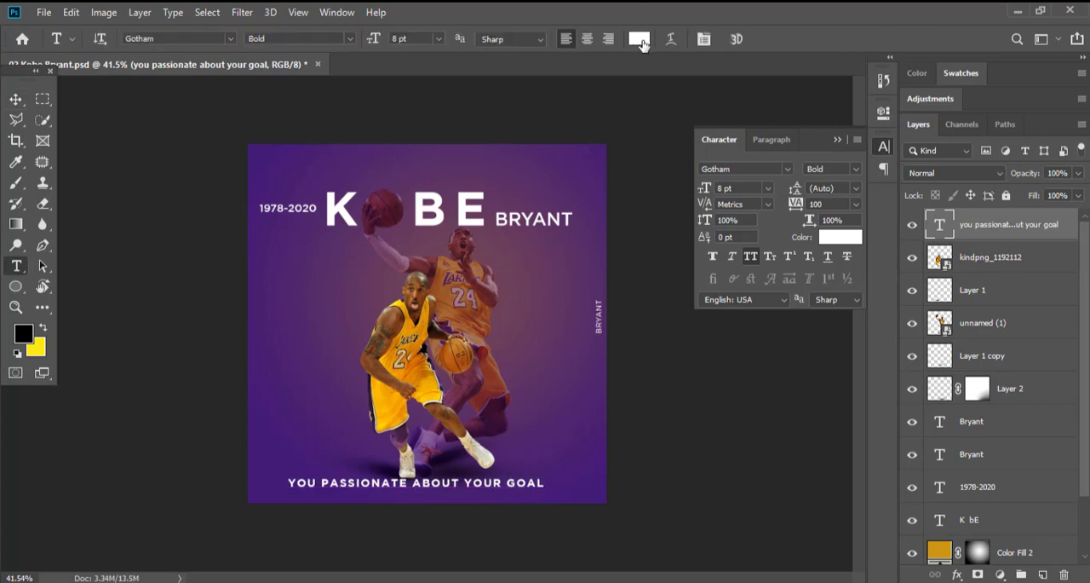
pyautogui.click(643, 41)
pyautogui.click(275, 440)
pyautogui.click(373, 327)
pyautogui.click(686, 148)
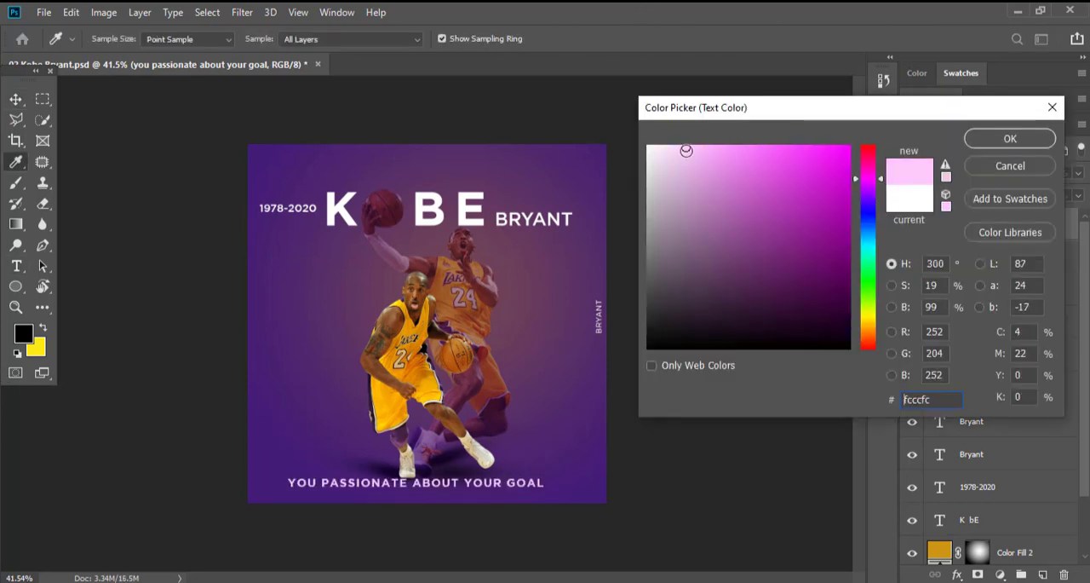
pyautogui.click(647, 227)
pyautogui.moveTo(658, 231); pyautogui.dragTo(647, 242)
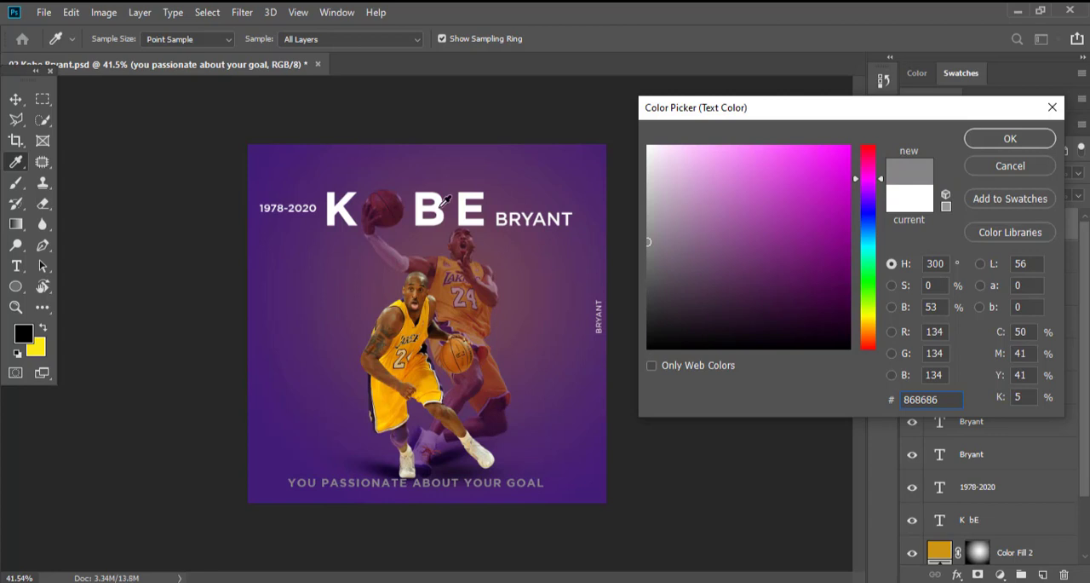
pyautogui.click(647, 223)
pyautogui.click(647, 274)
pyautogui.click(647, 170)
pyautogui.click(648, 145)
pyautogui.click(1010, 139)
# Set the quote layer's blend mode to Overlay and move the quote to the top of the poster, above the KOBE title.
pyautogui.click(883, 149)
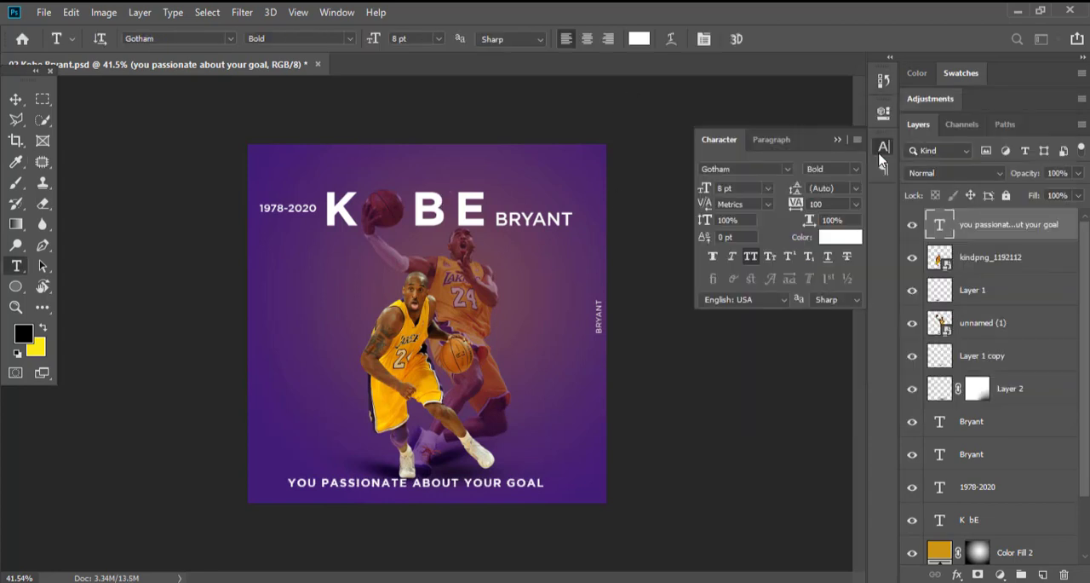
pyautogui.click(949, 173)
pyautogui.click(920, 373)
pyautogui.click(15, 99)
pyautogui.scroll(1, 487, 479)
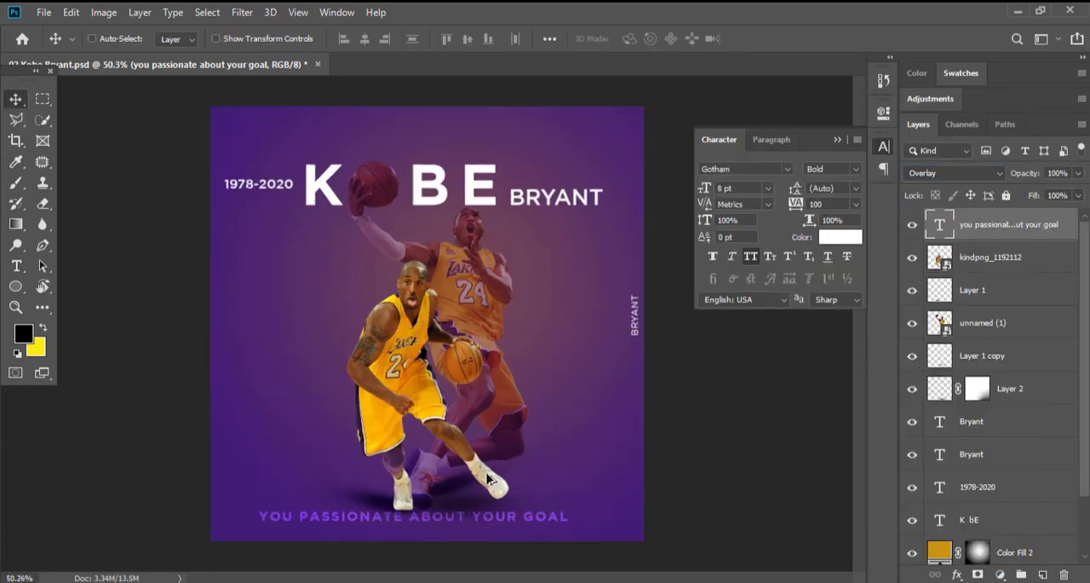
pyautogui.moveTo(514, 462); pyautogui.dragTo(534, 257)
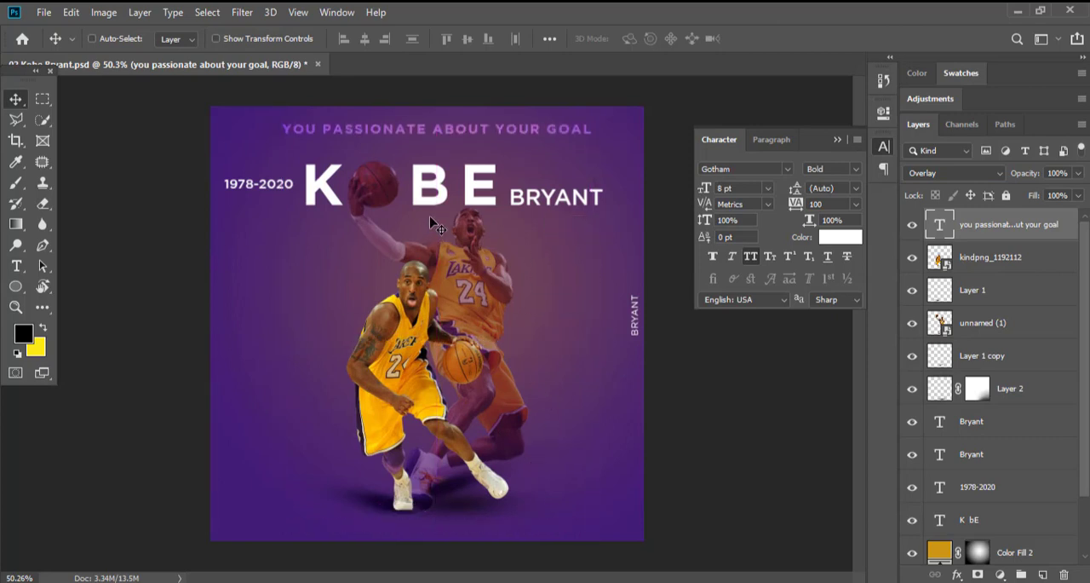
# Delete the small vertical BRYANT text at the poster's right edge.
pyautogui.keyDown('ctrl'); pyautogui.click(426, 166); pyautogui.keyUp('ctrl')
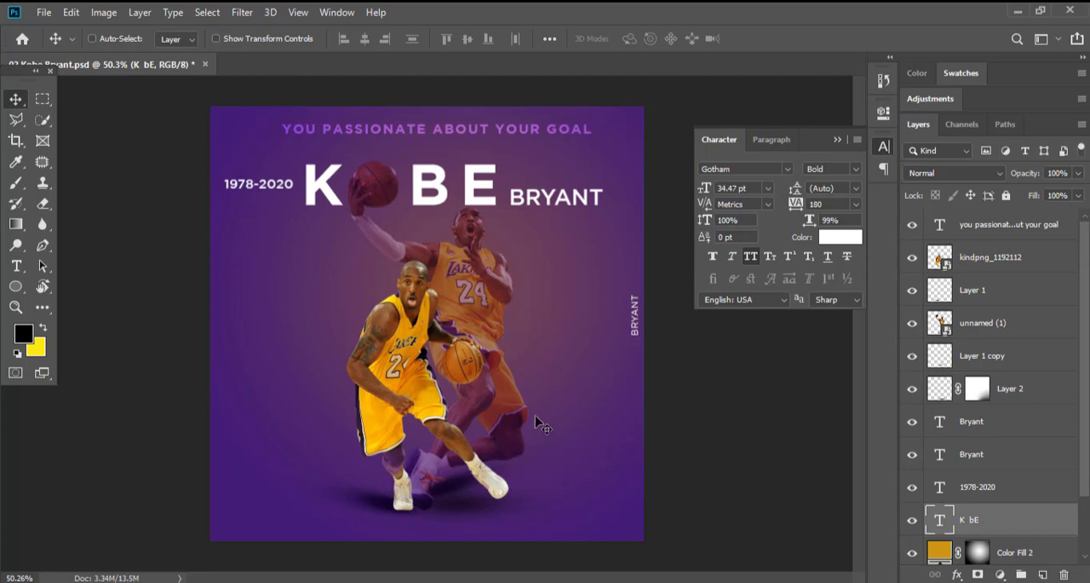
pyautogui.keyDown('ctrl'); pyautogui.click(629, 327); pyautogui.keyUp('ctrl')
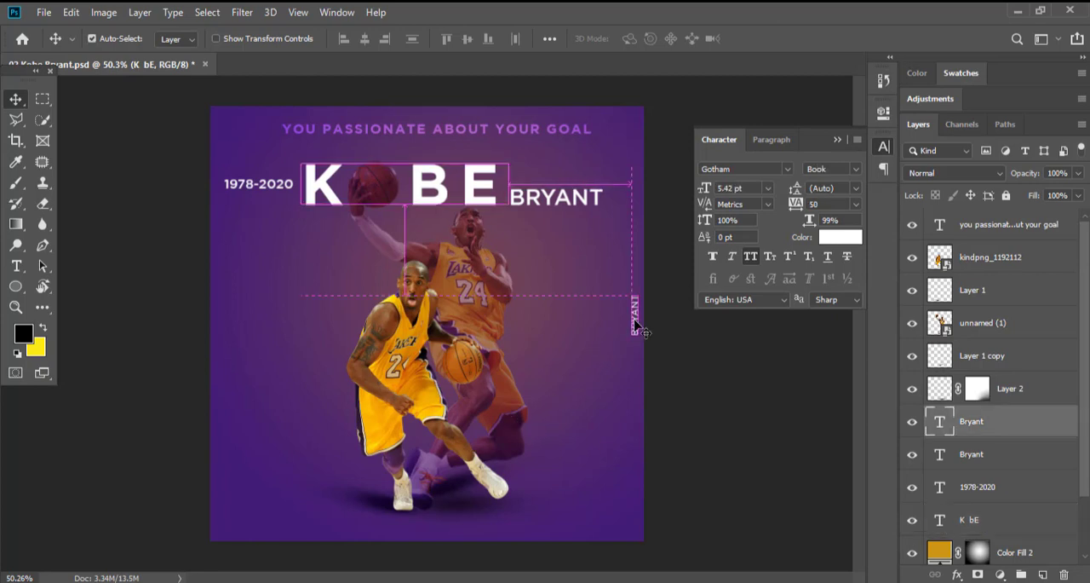
pyautogui.press('Delete')
# Move the 1978-2020 date to just above the horizontal BRYANT text, beside the KOBE title.
pyautogui.keyDown('ctrl'); pyautogui.click(271, 194); pyautogui.keyUp('ctrl')
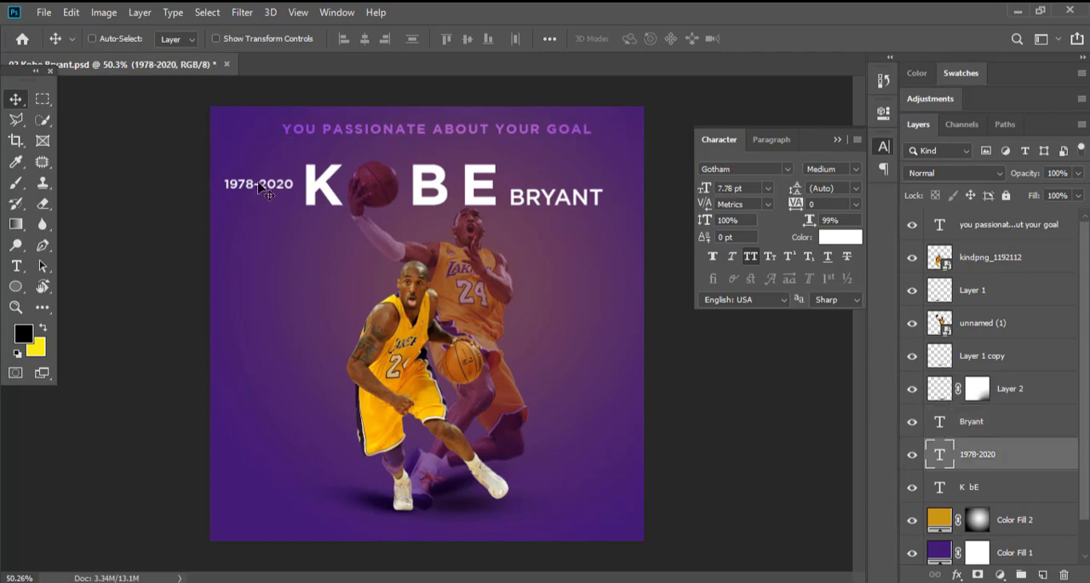
pyautogui.moveTo(317, 169); pyautogui.dragTo(459, 202)
pyautogui.keyDown('ctrl'); pyautogui.click(607, 173); pyautogui.keyUp('ctrl')
pyautogui.keyDown('ctrl'); pyautogui.click(610, 175); pyautogui.keyUp('ctrl')
# Set the 1978-2020 date to 9 pt and left-align it with the BRYANT text below it.
pyautogui.press('t')
pyautogui.doubleClick(349, 247)
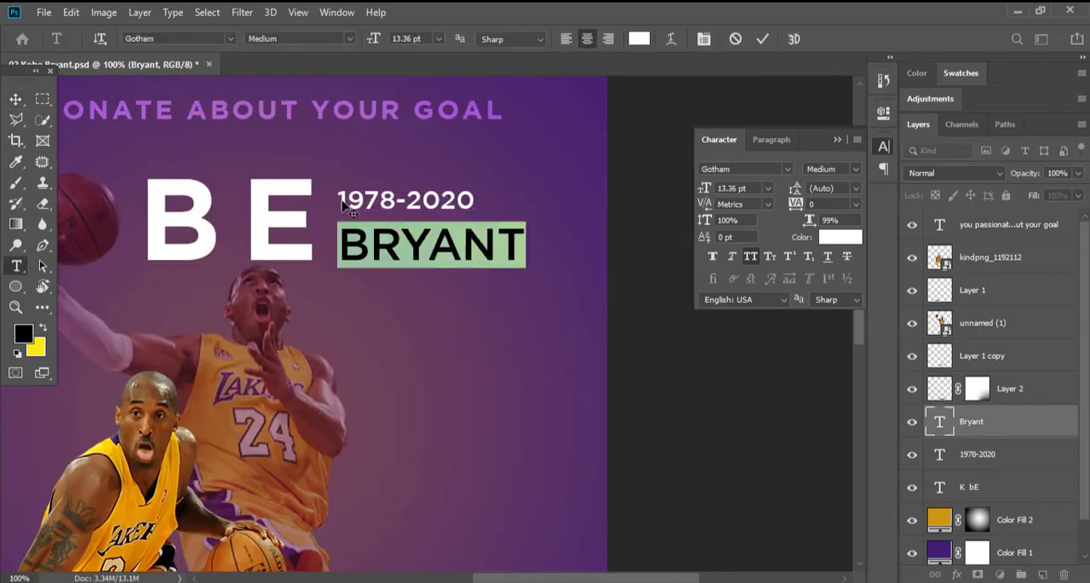
pyautogui.click(404, 220)
pyautogui.click(15, 99)
pyautogui.click(15, 265)
pyautogui.moveTo(338, 199); pyautogui.dragTo(475, 201)
pyautogui.press('Up')
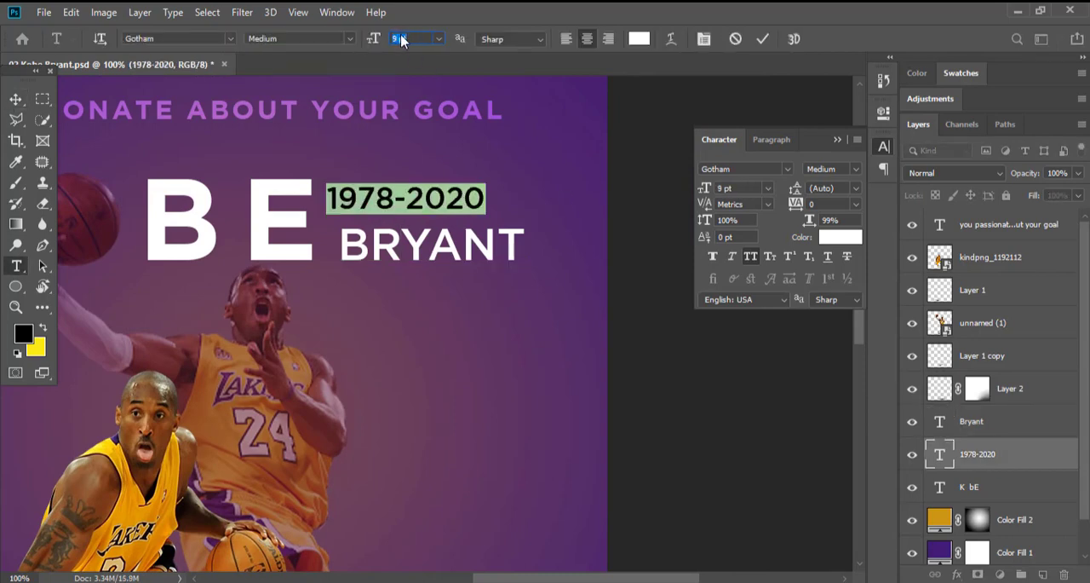
pyautogui.click(566, 39)
pyautogui.click(15, 98)
pyautogui.keyDown('shift'); pyautogui.click(972, 421); pyautogui.keyUp('shift')
pyautogui.click(347, 38)
# Set the size of the 1978-2020 date to 10 pt.
pyautogui.press('t')
pyautogui.click(409, 194)
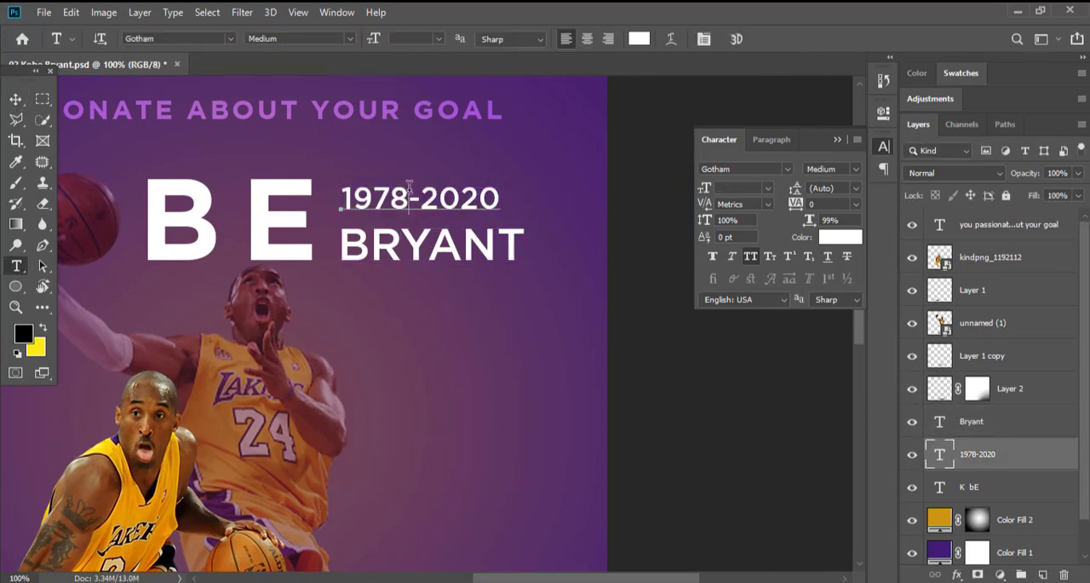
pyautogui.doubleClick(410, 191)
pyautogui.click(373, 38)
pyautogui.press('Up')
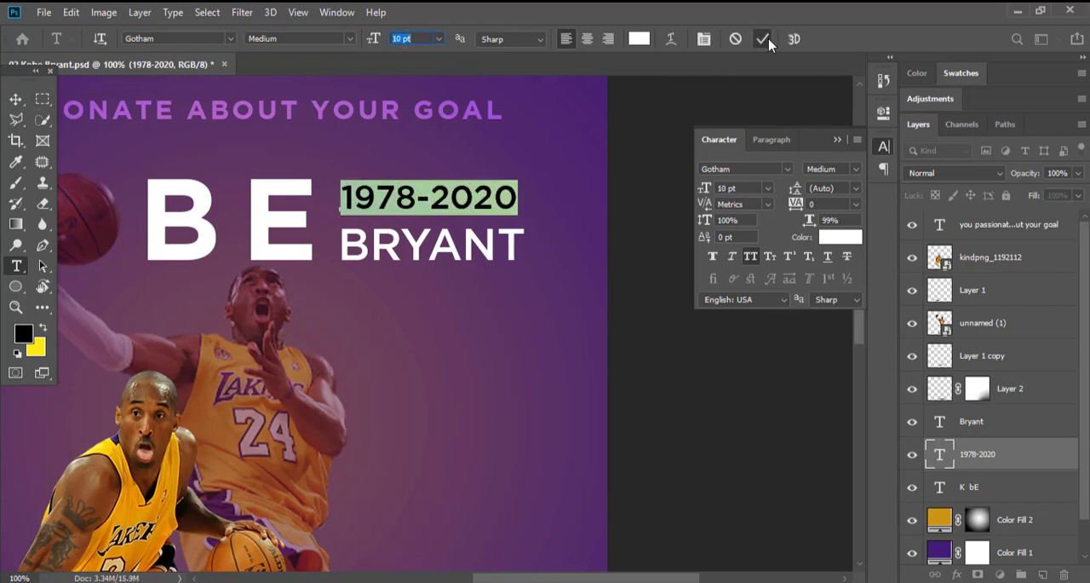
pyautogui.click(762, 39)
pyautogui.press('v')
# Select the date and BRYANT text layers, show the rulers and add horizontal guides along the top and bottom of the KOBE letters.
pyautogui.scroll(-5, 557, 214)
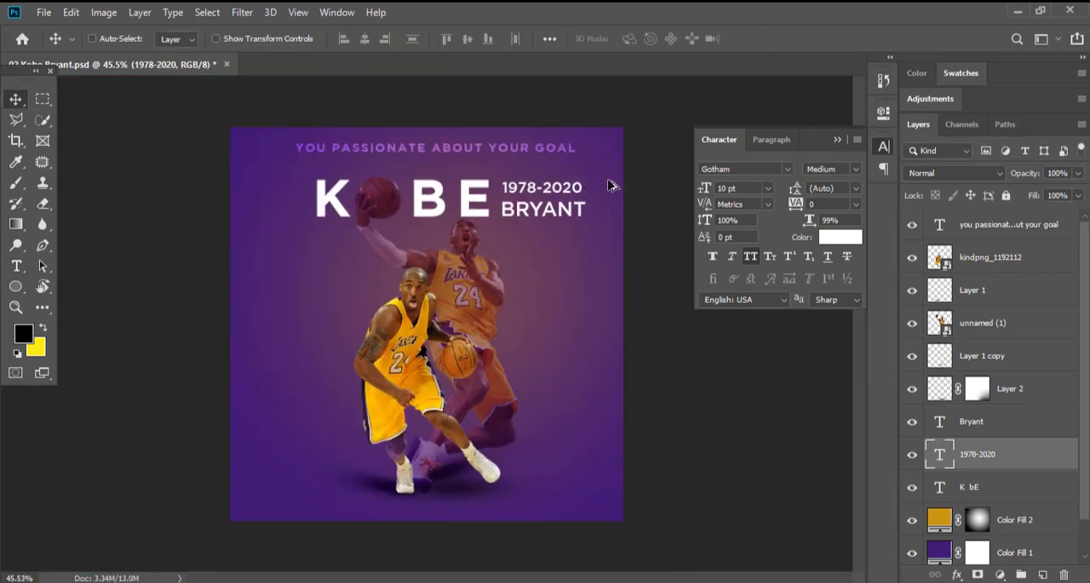
pyautogui.scroll(10, 563, 205)
pyautogui.keyDown('ctrl'); pyautogui.keyDown('shift'); pyautogui.click(432, 207); pyautogui.keyUp('shift'); pyautogui.keyUp('ctrl')
pyautogui.moveTo(500, 190); pyautogui.dragTo(421, 273)
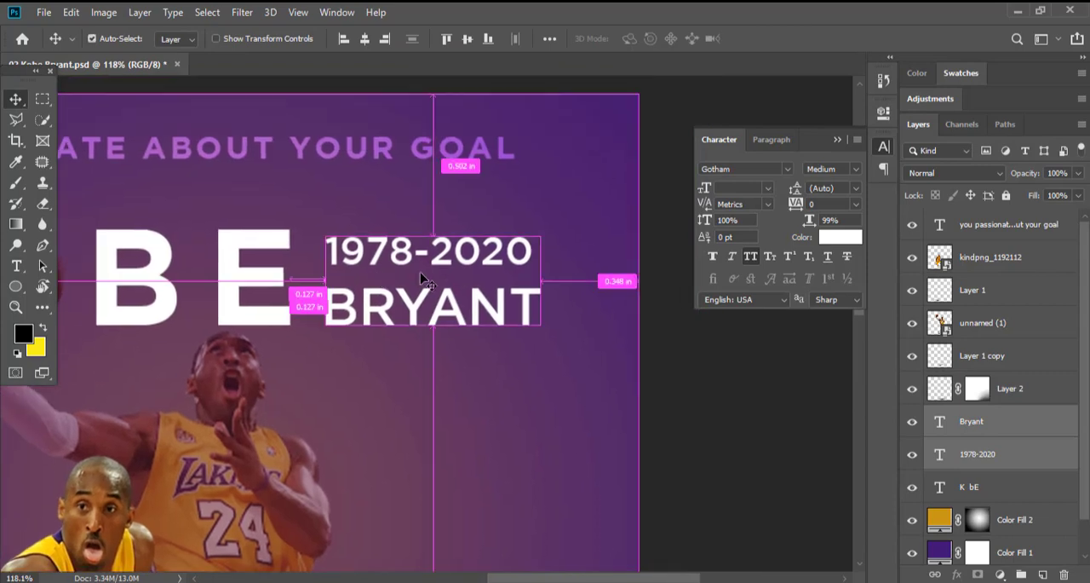
pyautogui.hotkey('ctrl', 't')
pyautogui.scroll(2, 408, 290)
pyautogui.press('Return')
pyautogui.hotkey('ctrl', 'r')
pyautogui.moveTo(341, 82); pyautogui.dragTo(341, 224)
pyautogui.moveTo(339, 83); pyautogui.dragTo(318, 348)
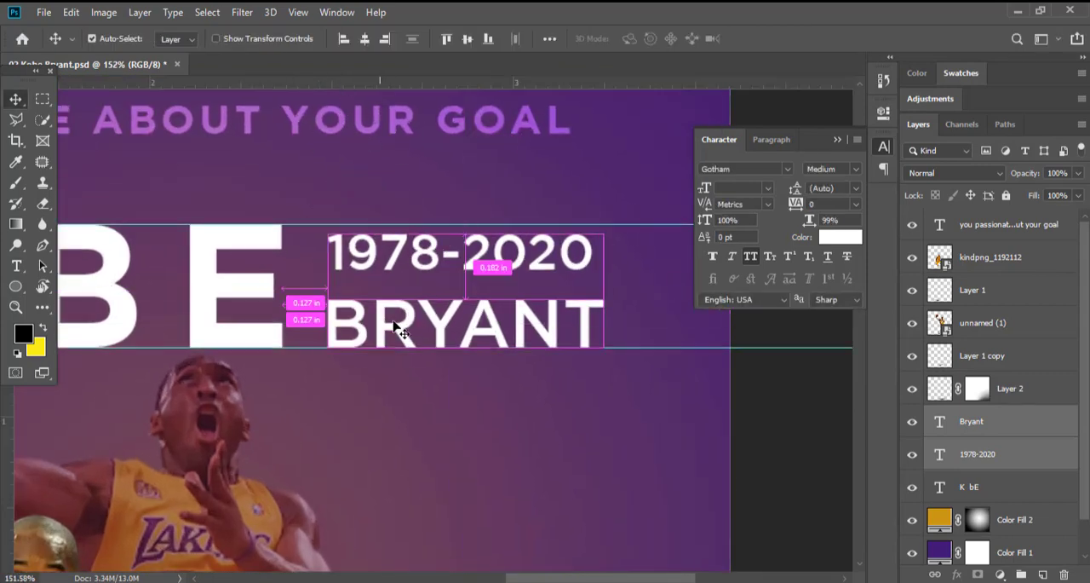
# Move the 1978-2020 date up to the upper guide and add a vertical guide at the date's right end.
pyautogui.moveTo(428, 329); pyautogui.dragTo(434, 327)
pyautogui.click(979, 453)
pyautogui.moveTo(493, 277); pyautogui.dragTo(492, 267)
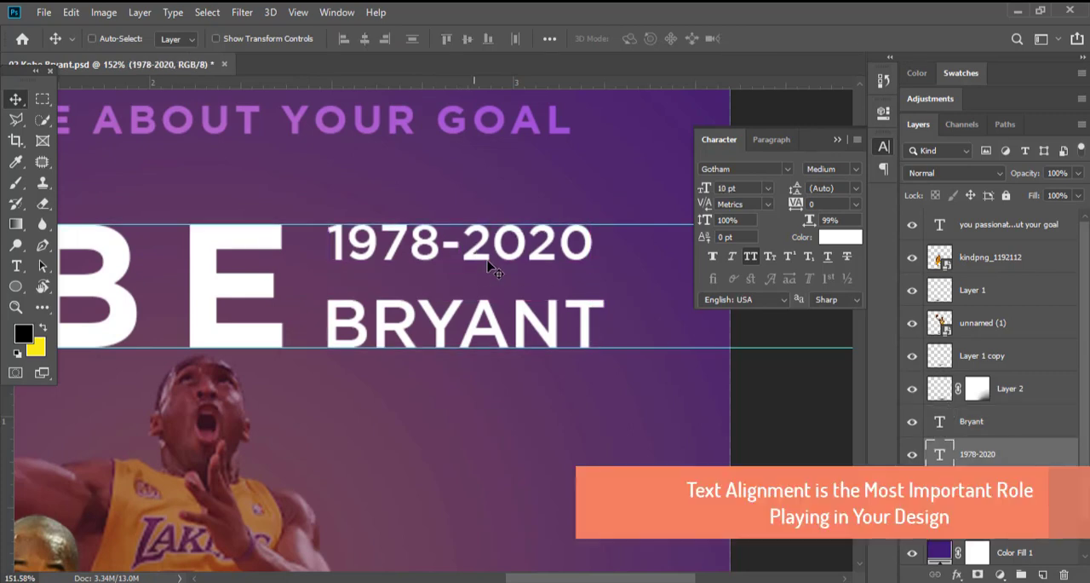
pyautogui.moveTo(296, 86); pyautogui.dragTo(601, 349)
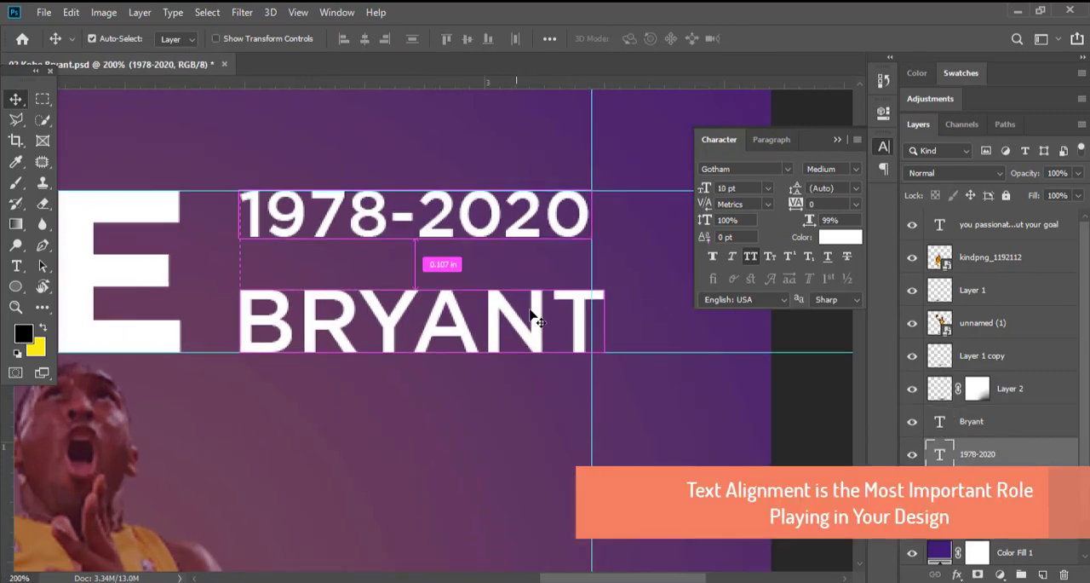
# Align the right edges of the date and BRYANT at the vertical guide, with the date's text right-justified.
pyautogui.keyDown('ctrl'); pyautogui.click(533, 312); pyautogui.keyUp('ctrl')
pyautogui.keyDown('ctrl'); pyautogui.keyDown('shift'); pyautogui.click(533, 207); pyautogui.keyUp('shift'); pyautogui.keyUp('ctrl')
pyautogui.click(385, 39)
pyautogui.moveTo(517, 268); pyautogui.dragTo(504, 269)
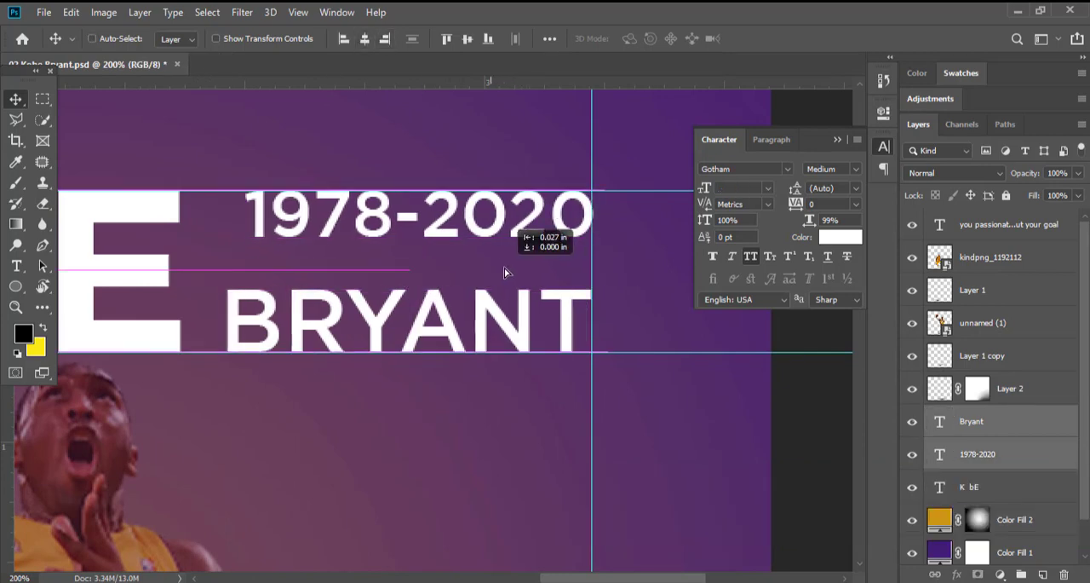
pyautogui.press('t')
pyautogui.doubleClick(578, 214)
pyautogui.click(607, 39)
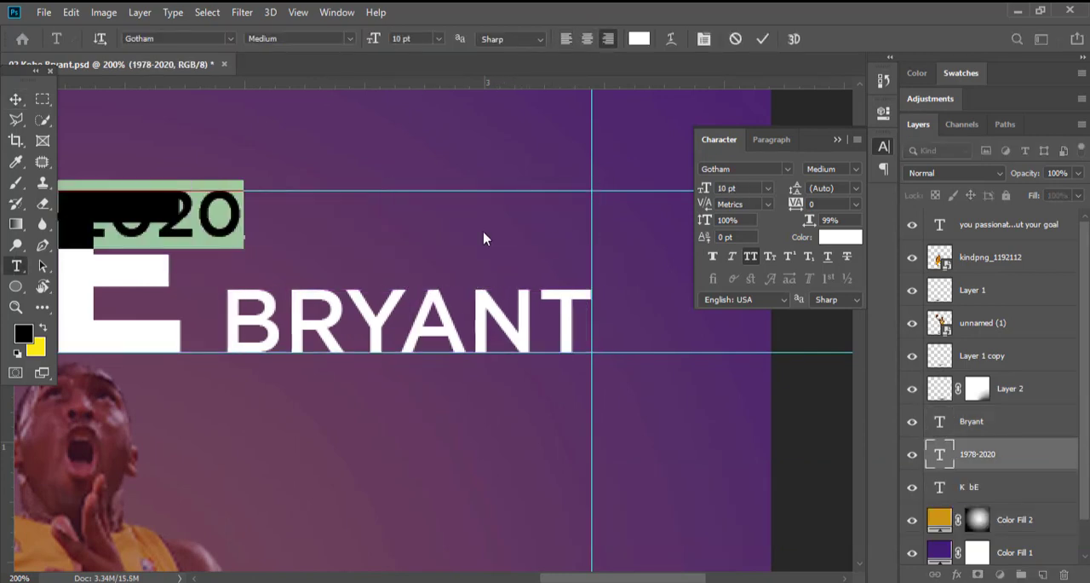
pyautogui.click(16, 96)
pyautogui.click(387, 39)
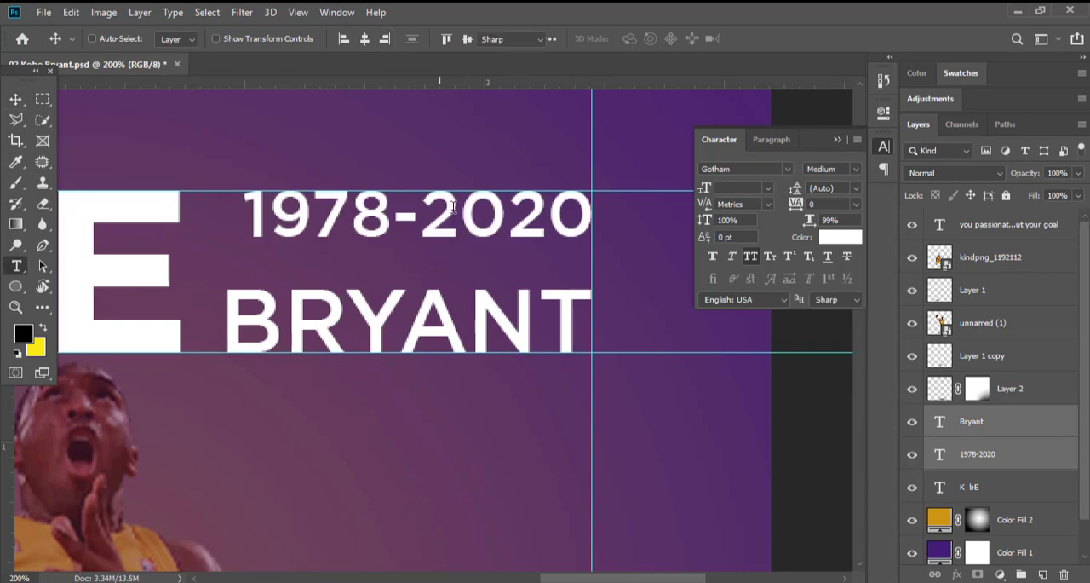
# Set the size of the 1978-2020 date to 10.5 pt and hide the guides.
pyautogui.press('t')
pyautogui.doubleClick(482, 213)
pyautogui.click(406, 38)
pyautogui.press('Up')
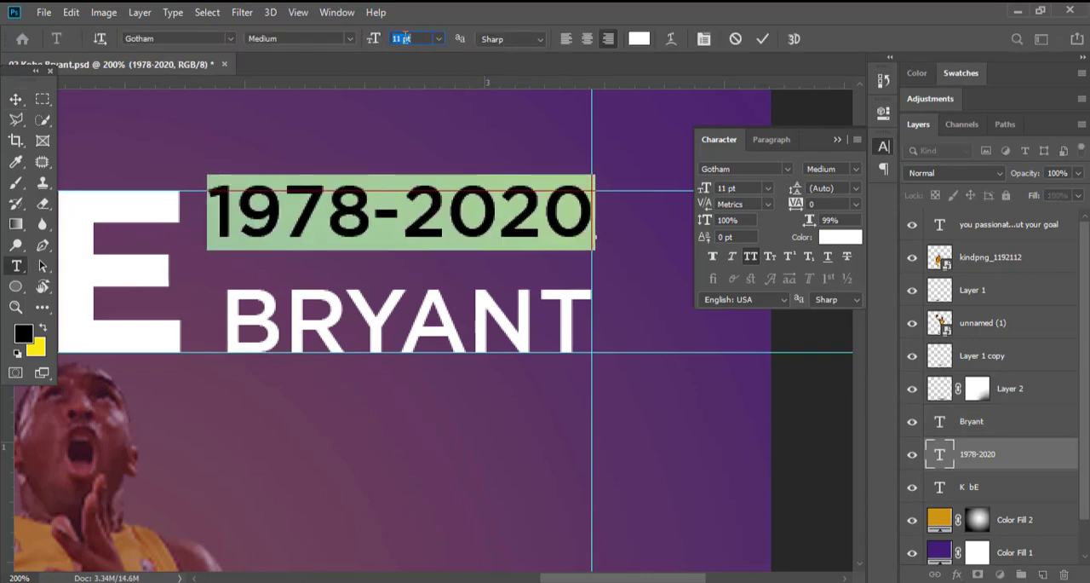
pyautogui.press('Return')
pyautogui.click(15, 100)
pyautogui.scroll(-4, 509, 211)
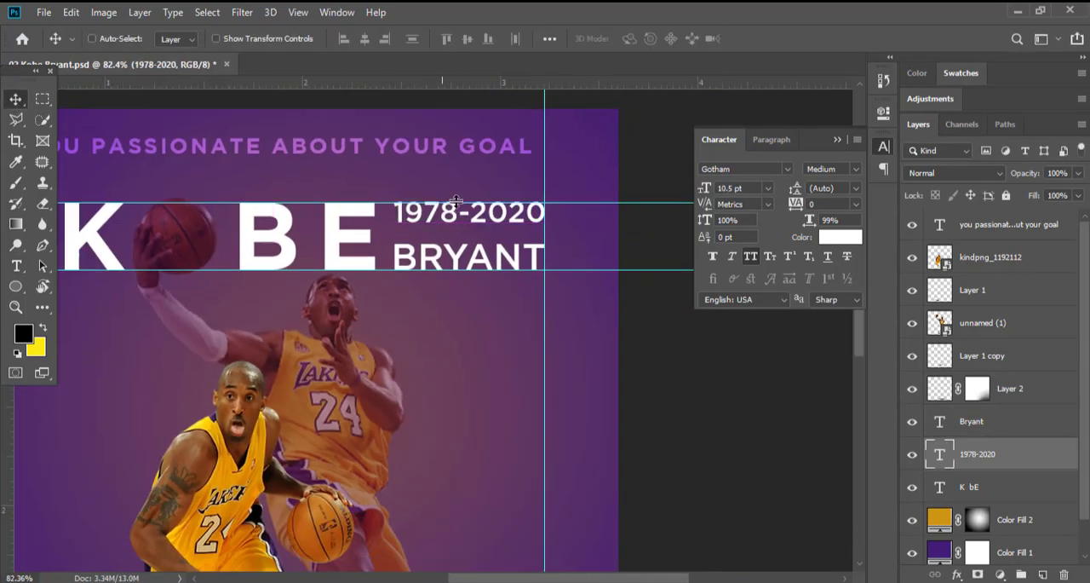
pyautogui.hotkey('ctrl', ';')
pyautogui.scroll(-1, 382, 226)
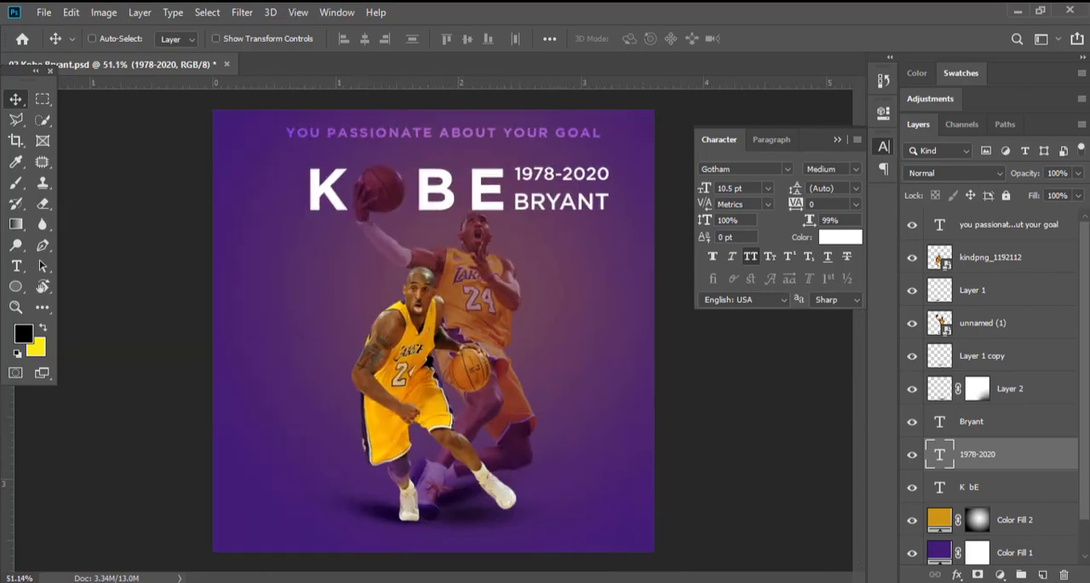
# Add the text 24 to the left of the players in Gotham Bold Italic.
pyautogui.press('t')
pyautogui.click(252, 284)
pyautogui.write('24')
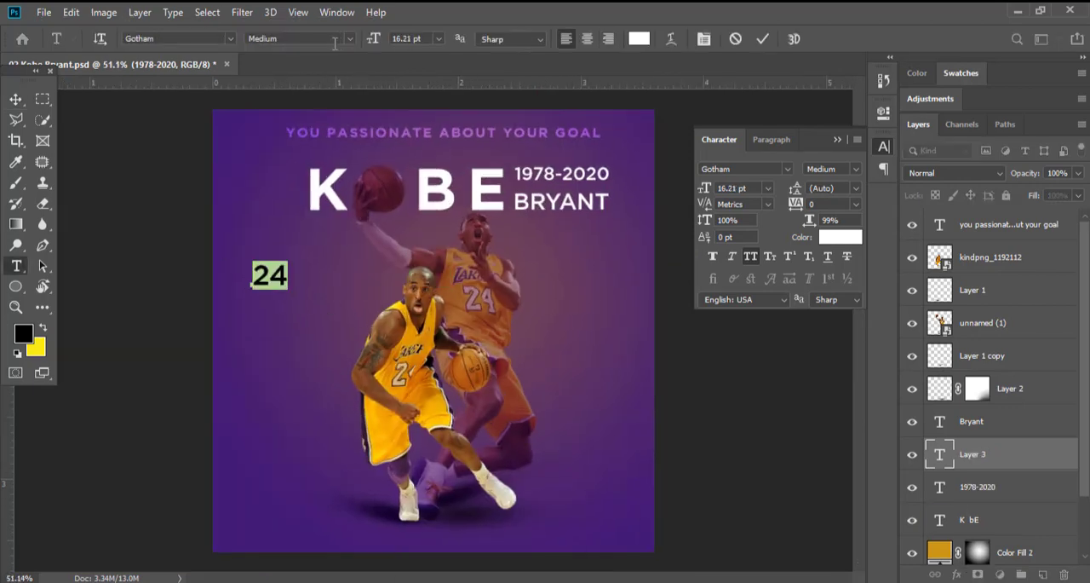
pyautogui.click(335, 39)
pyautogui.click(277, 131)
pyautogui.click(17, 99)
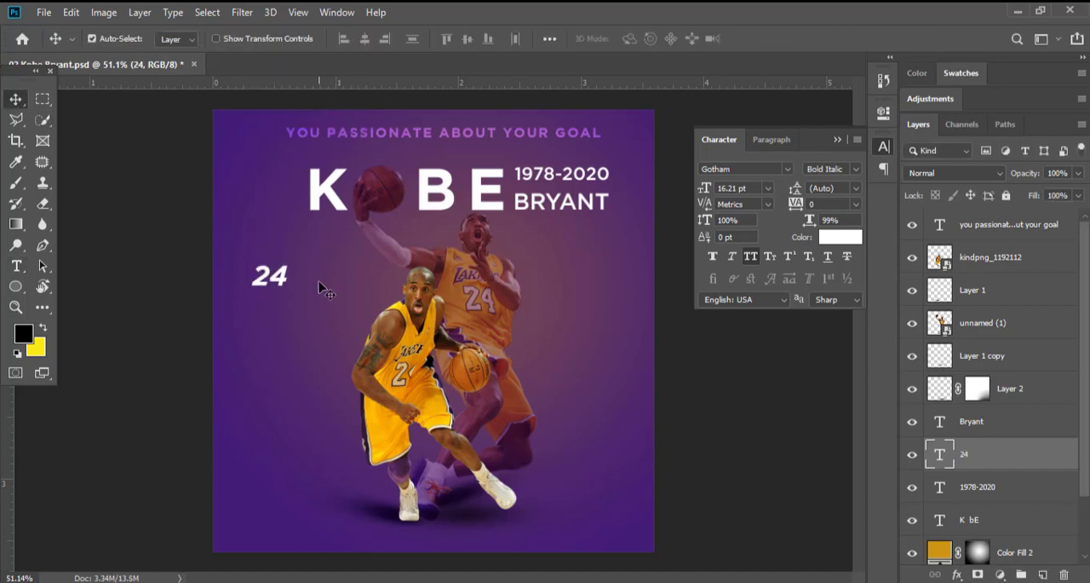
# Enlarge the 24 text to about 85 pt and place it to the right of the front player, behind the ball.
pyautogui.hotkey('ctrl', 't')
pyautogui.moveTo(287, 296); pyautogui.dragTo(442, 396)
pyautogui.press('Return')
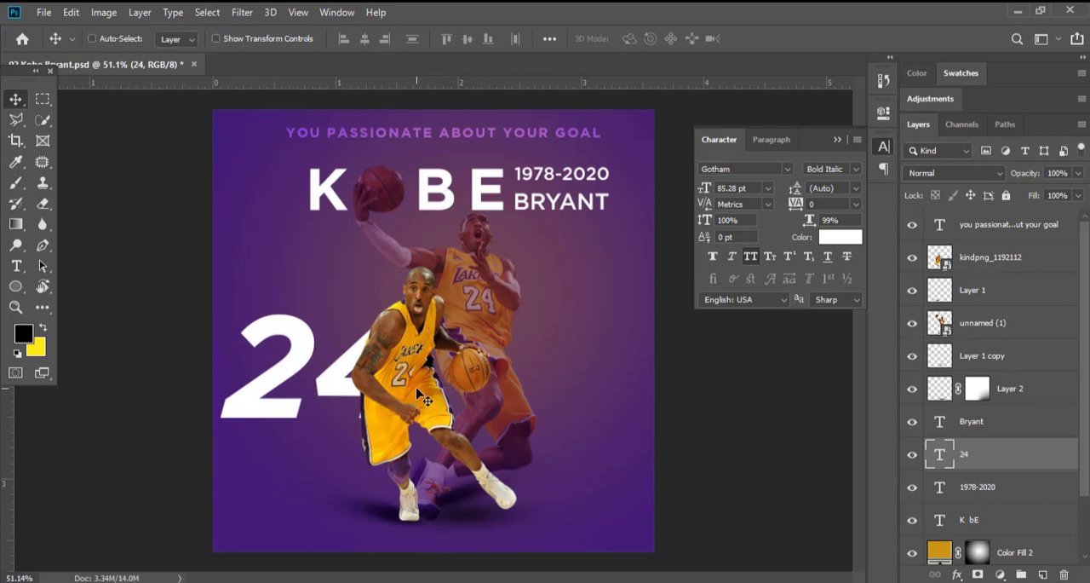
pyautogui.moveTo(418, 393); pyautogui.dragTo(605, 379)
# Recolour the 24 text with a dark orange sampled from the artwork and move its layer directly above the unnamed (1) layer.
pyautogui.press('t')
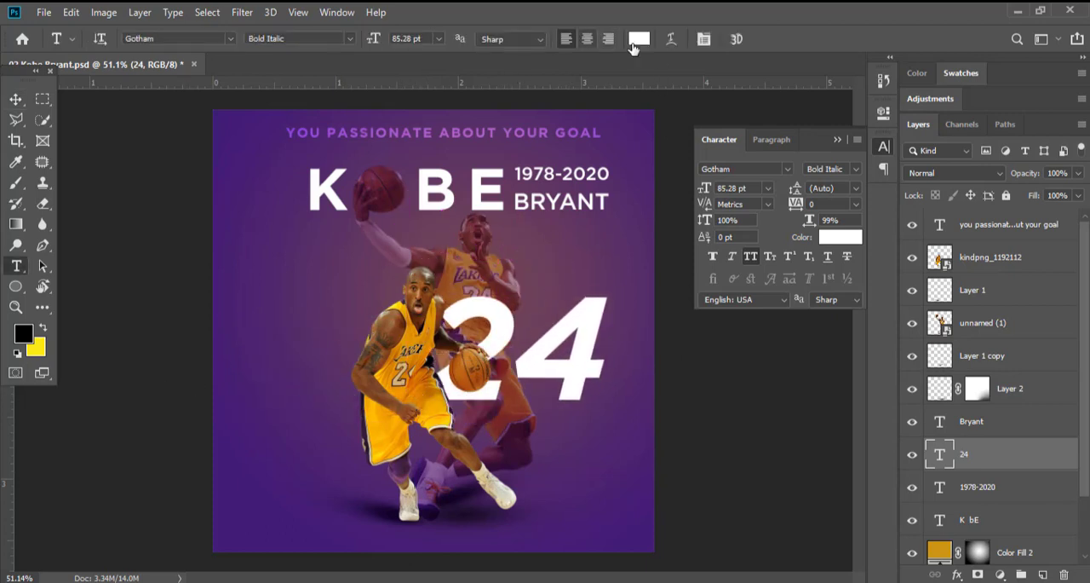
pyautogui.click(635, 41)
pyautogui.click(434, 334)
pyautogui.click(1009, 139)
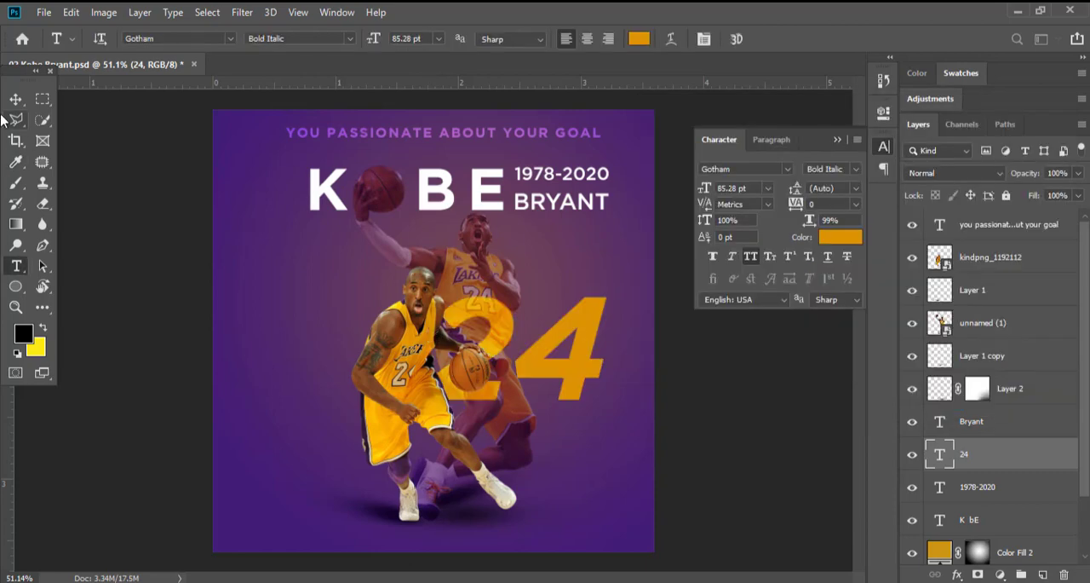
pyautogui.press('v')
pyautogui.moveTo(1023, 452); pyautogui.dragTo(1016, 340)
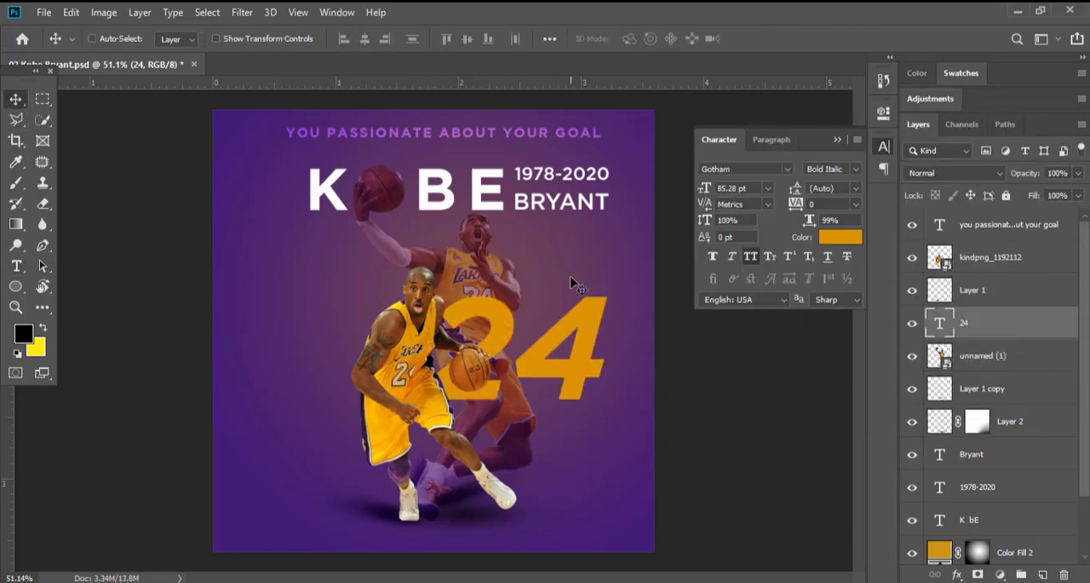
# Lighten the colour of the 24 text to f3ad25.
pyautogui.click(16, 265)
pyautogui.click(643, 39)
pyautogui.click(819, 155)
pyautogui.click(1010, 138)
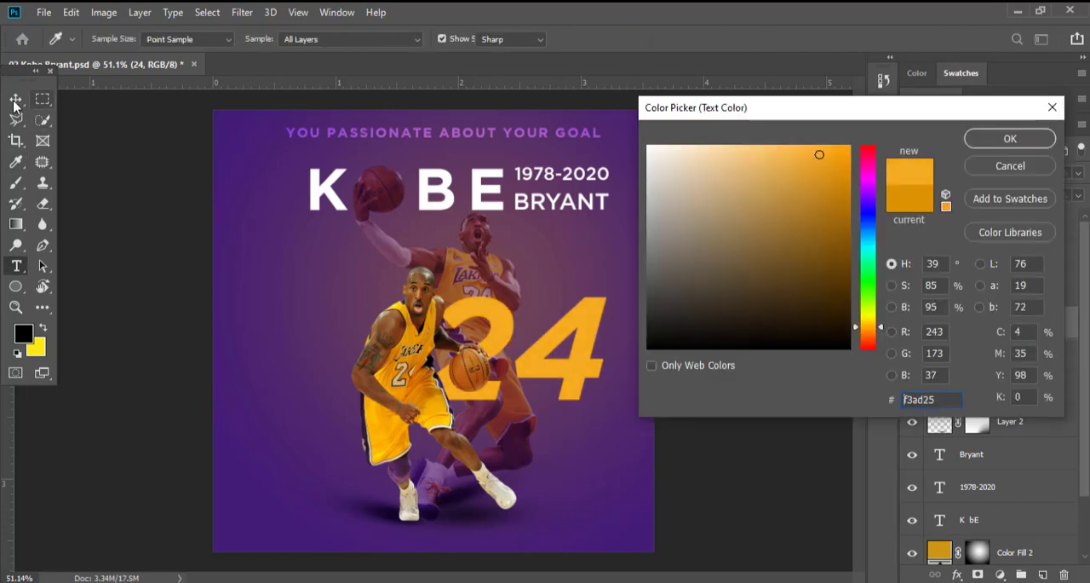
pyautogui.click(15, 101)
# Move the 24 text slightly lower and scale it down to about 74 pt.
pyautogui.hotkey('ctrl', '+')
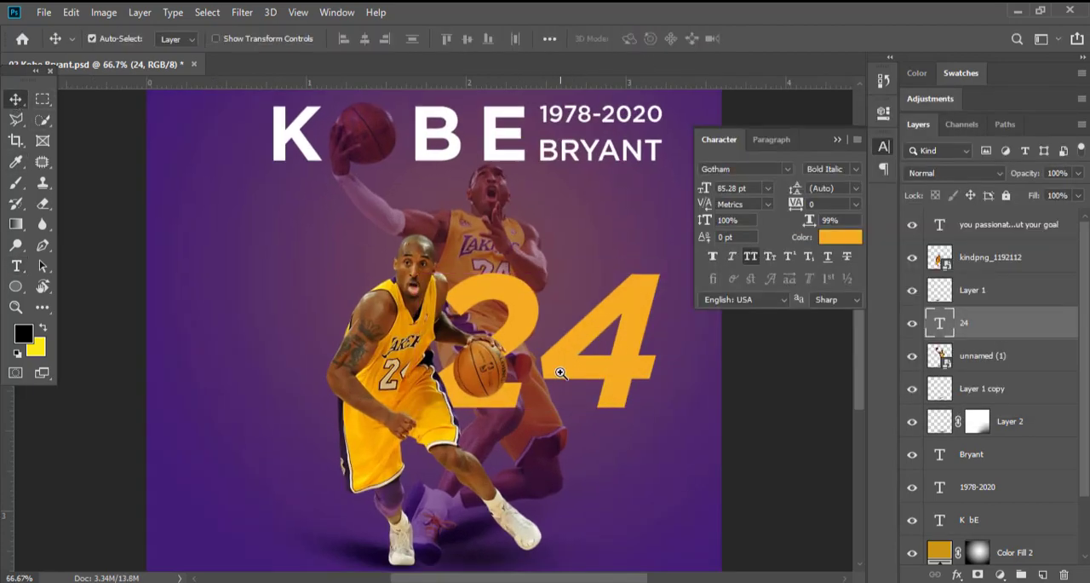
pyautogui.moveTo(572, 358); pyautogui.dragTo(569, 373)
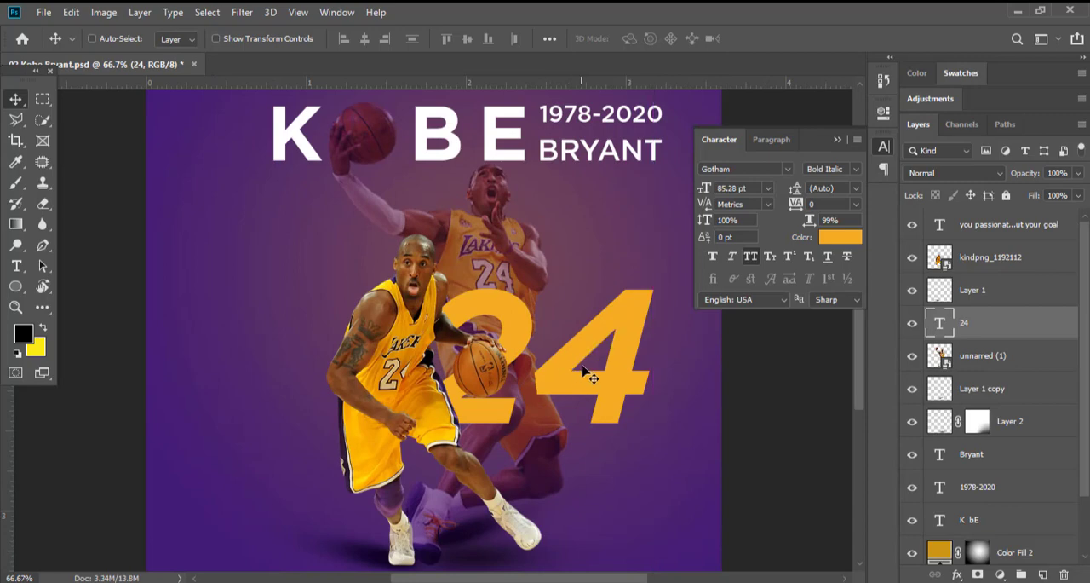
pyautogui.scroll(-2, 538, 339)
pyautogui.scroll(1, 529, 363)
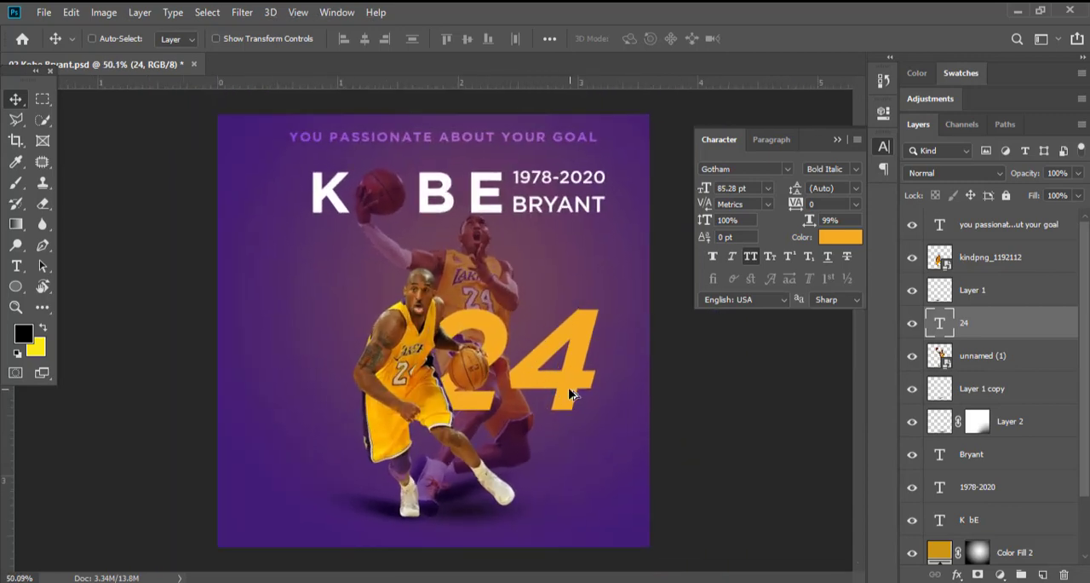
pyautogui.hotkey('ctrl', 't')
pyautogui.moveTo(601, 362); pyautogui.dragTo(579, 362)
pyautogui.press('Return')
pyautogui.moveTo(533, 390)
pyautogui.mouseDown()
pyautogui.moveTo(546, 390)
pyautogui.moveTo(533, 391)
pyautogui.mouseUp()
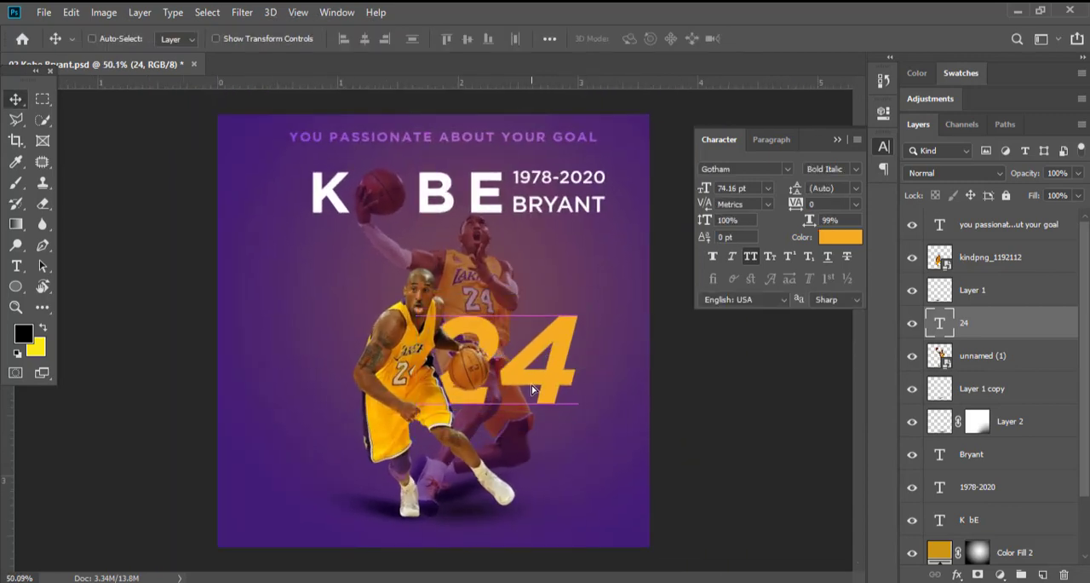
# Add a layer mask to the 24 text and lower its layer opacity to 56%.
pyautogui.scroll(1, 550, 386)
pyautogui.click(979, 577)
pyautogui.scroll(2, 565, 369)
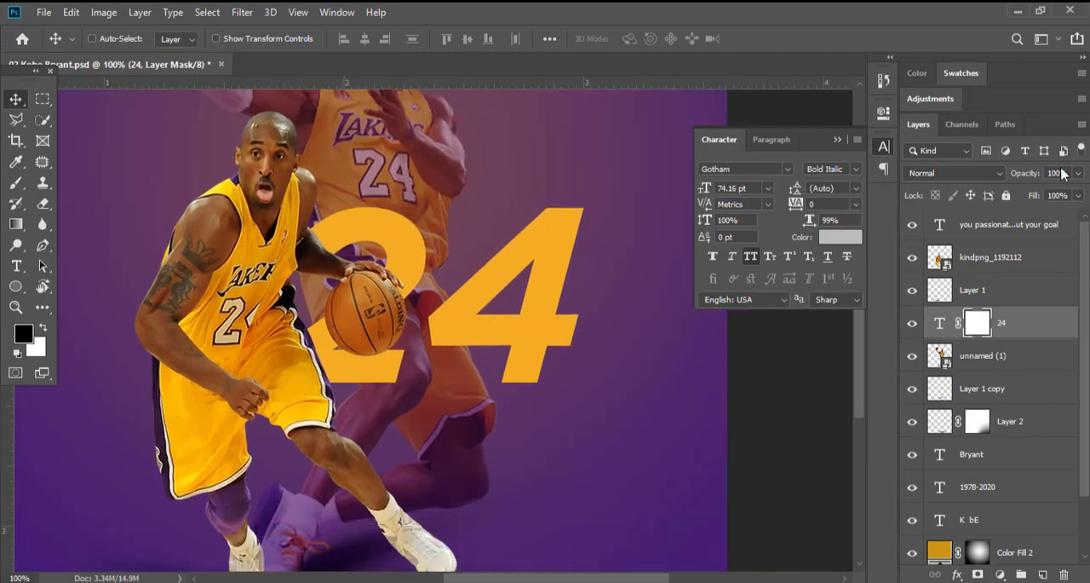
pyautogui.moveTo(1004, 178); pyautogui.dragTo(996, 177)
pyautogui.scroll(2, 480, 351)
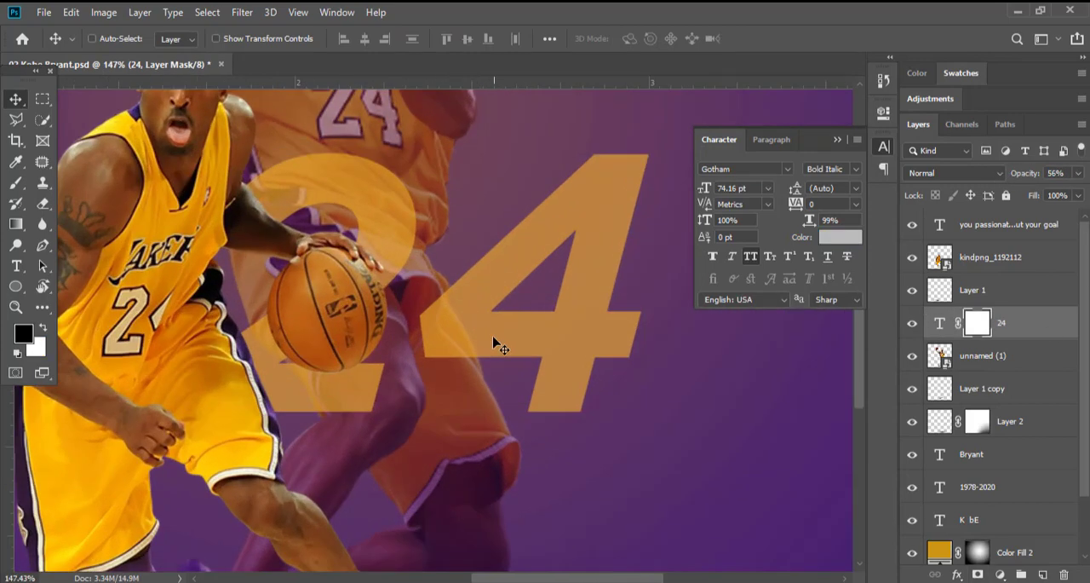
# Trace a Pen path around the back player's thigh where it overlaps the lower corner of the 4.
pyautogui.scroll(2, 451, 309)
pyautogui.scroll(1, 433, 294)
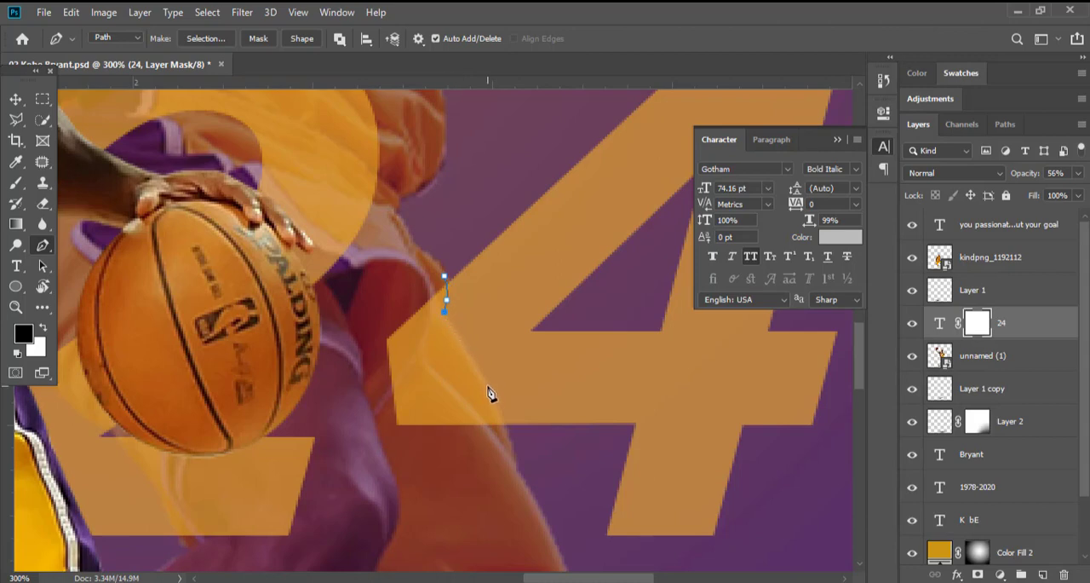
pyautogui.click(499, 416)
pyautogui.scroll(-3, 479, 354)
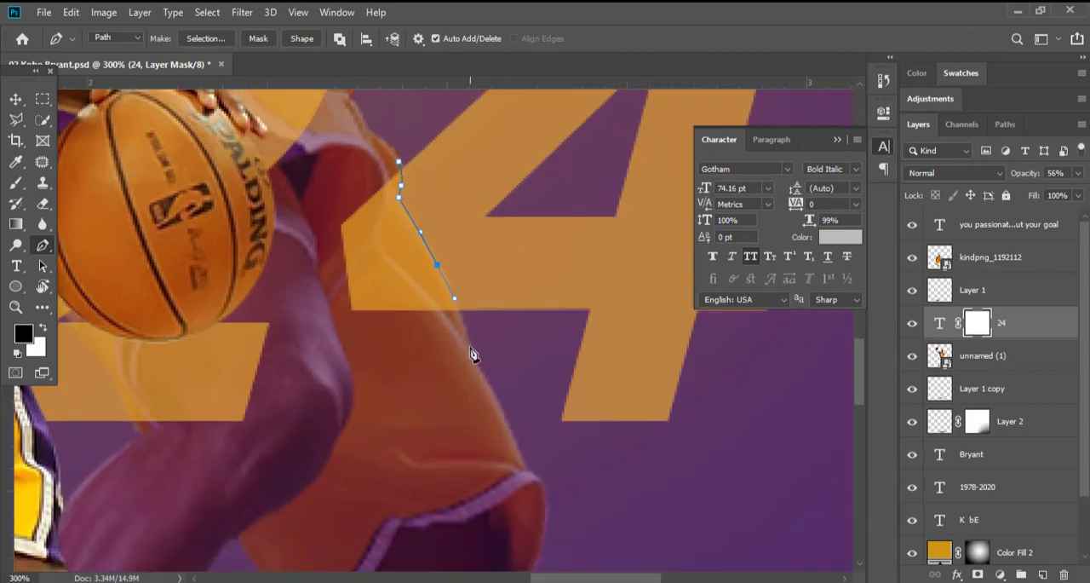
pyautogui.scroll(-2, 475, 352)
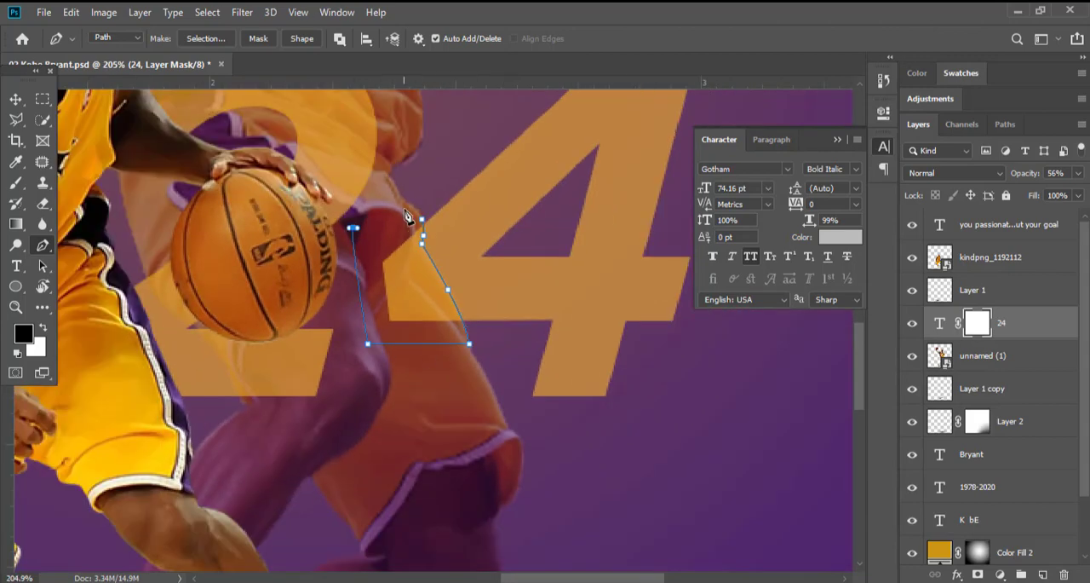
# Mask out the part of the 4 inside the traced thigh selection by painting black with a hard round brush.
pyautogui.click(16, 183)
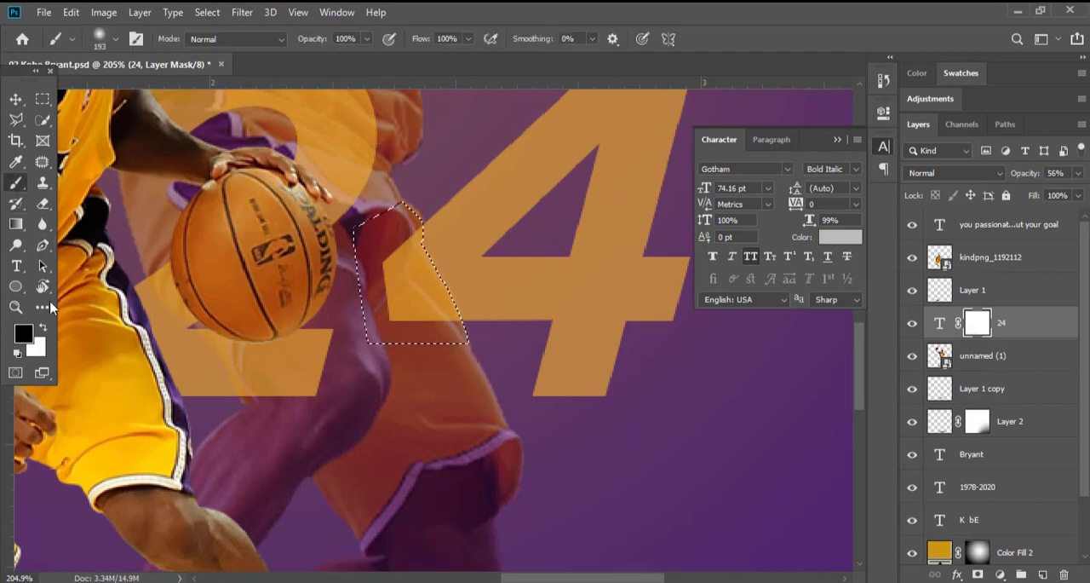
pyautogui.click(24, 333)
pyautogui.moveTo(724, 297)
pyautogui.mouseDown()
pyautogui.moveTo(684, 370)
pyautogui.moveTo(660, 375)
pyautogui.mouseUp()
pyautogui.click(1010, 138)
pyautogui.rightClick(409, 234)
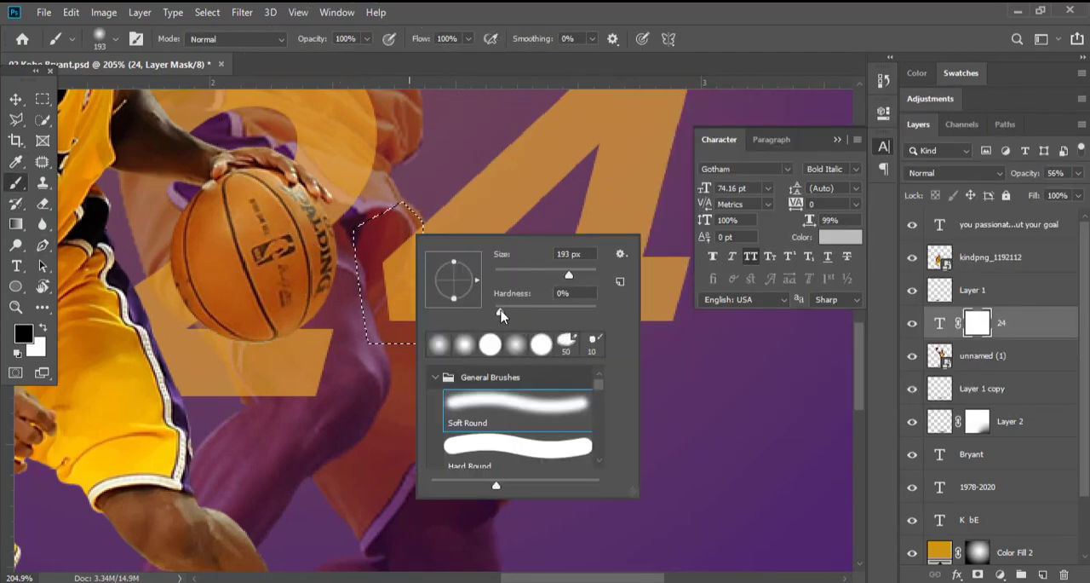
pyautogui.click(389, 262)
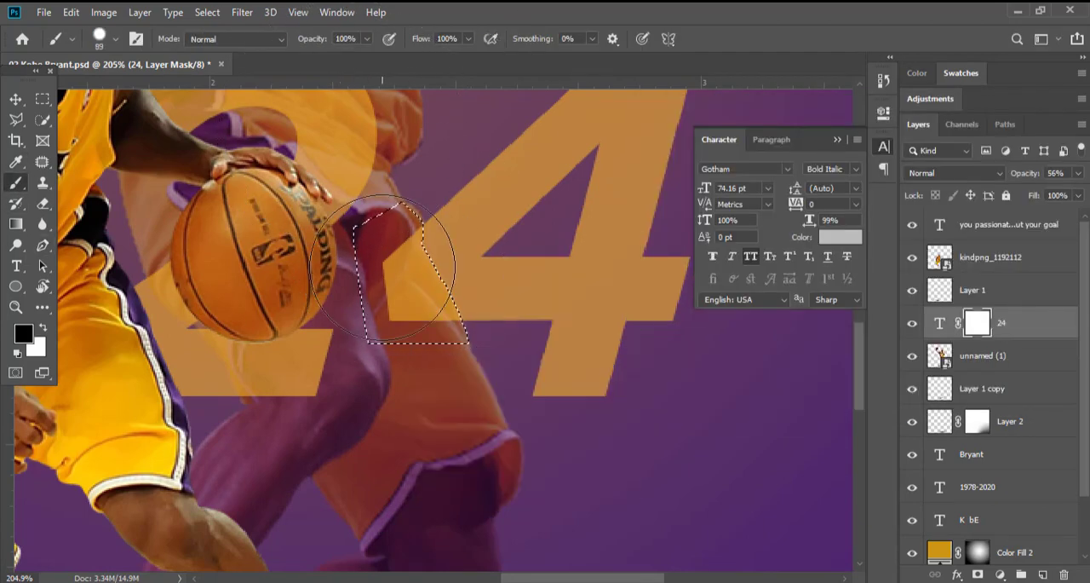
pyautogui.moveTo(398, 270); pyautogui.dragTo(421, 341)
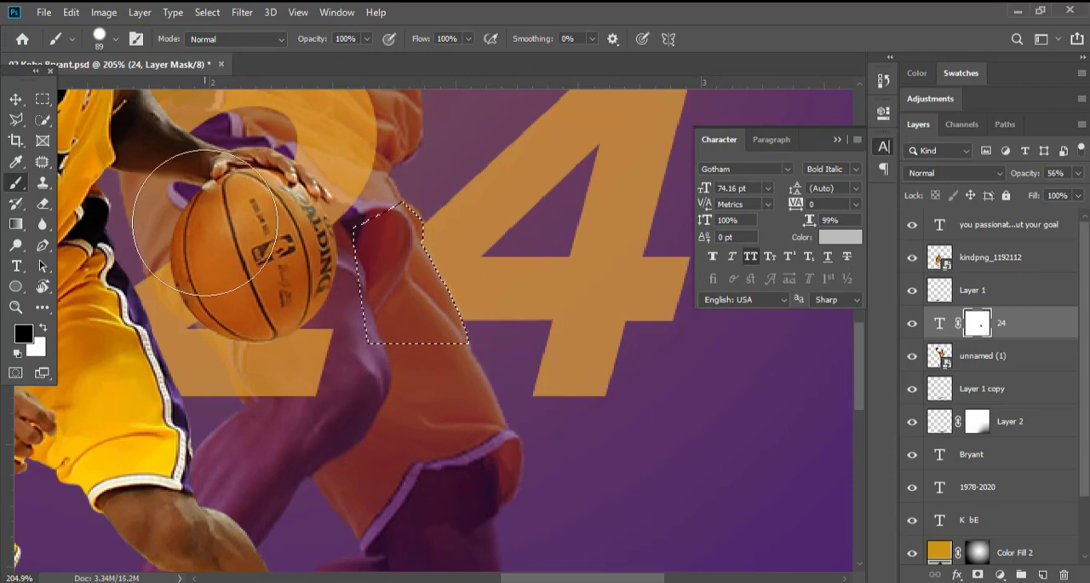
# Restore the 24 text layer's opacity to 100%.
pyautogui.press('v')
pyautogui.scroll(-3, 410, 292)
pyautogui.click(939, 323)
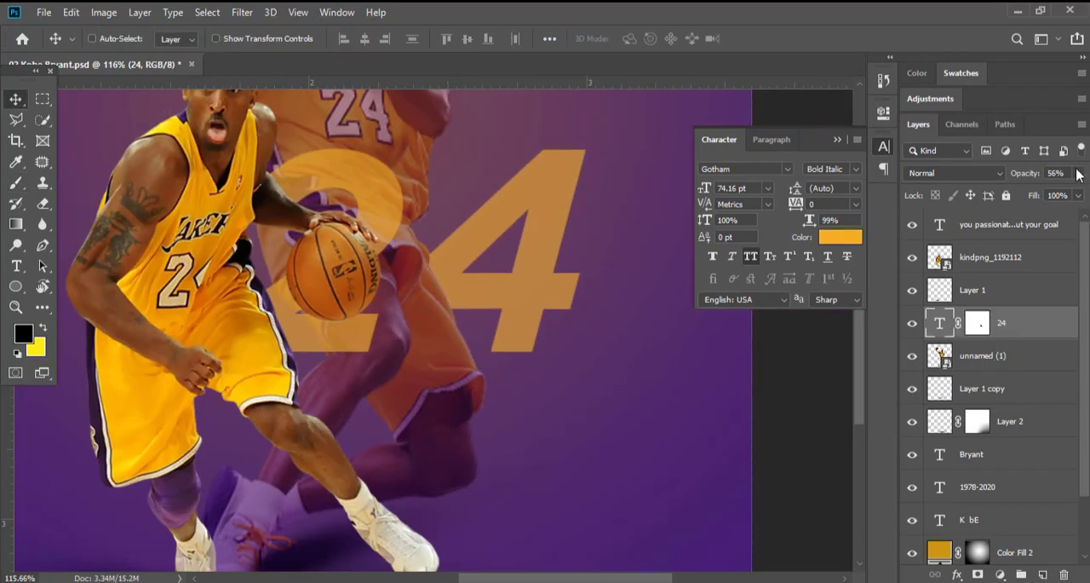
pyautogui.click(562, 295)
pyautogui.scroll(-7, 503, 317)
pyautogui.scroll(3, 623, 436)
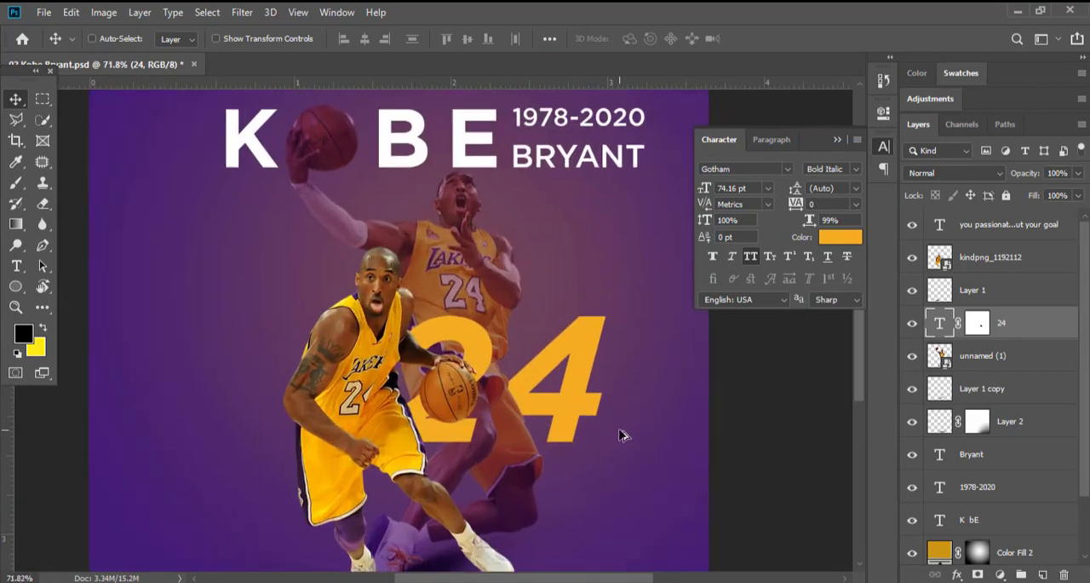
pyautogui.scroll(2, 502, 376)
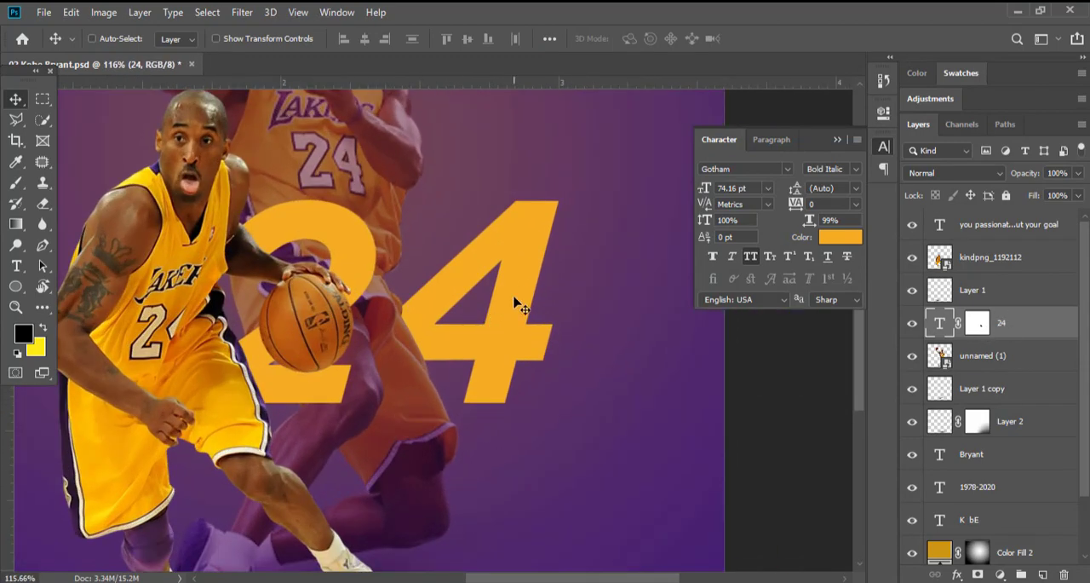
# On a new layer above the 24, load the inverted thigh selection and subtract the area around the players with the Polygonal Lasso.
pyautogui.hotkey('ctrl', 'shift', 'alt', 'n')
pyautogui.press('b')
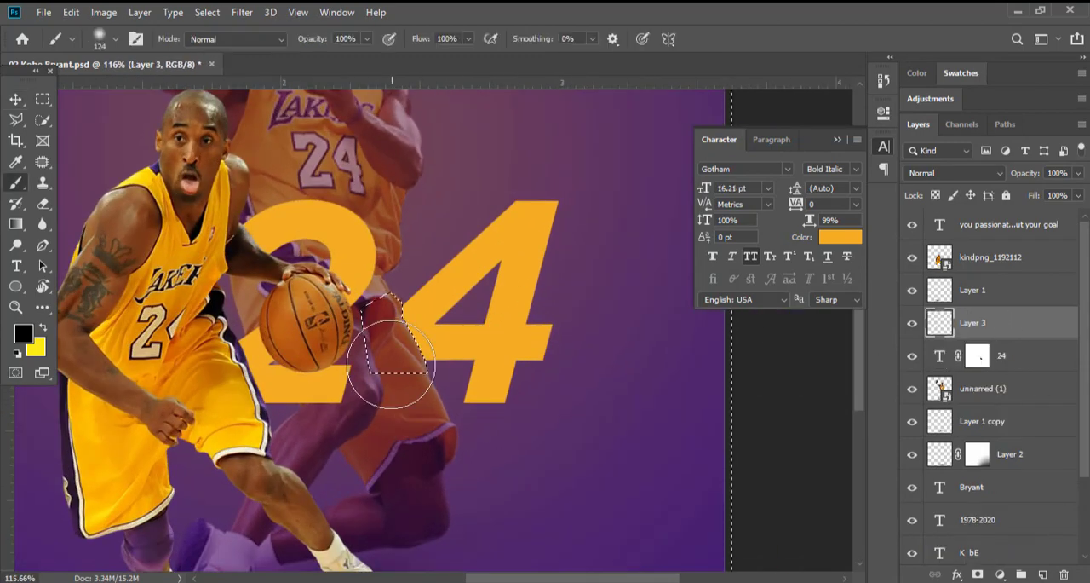
pyautogui.press('l')
pyautogui.rightClick(16, 120)
pyautogui.click(84, 135)
pyautogui.scroll(-2, 562, 314)
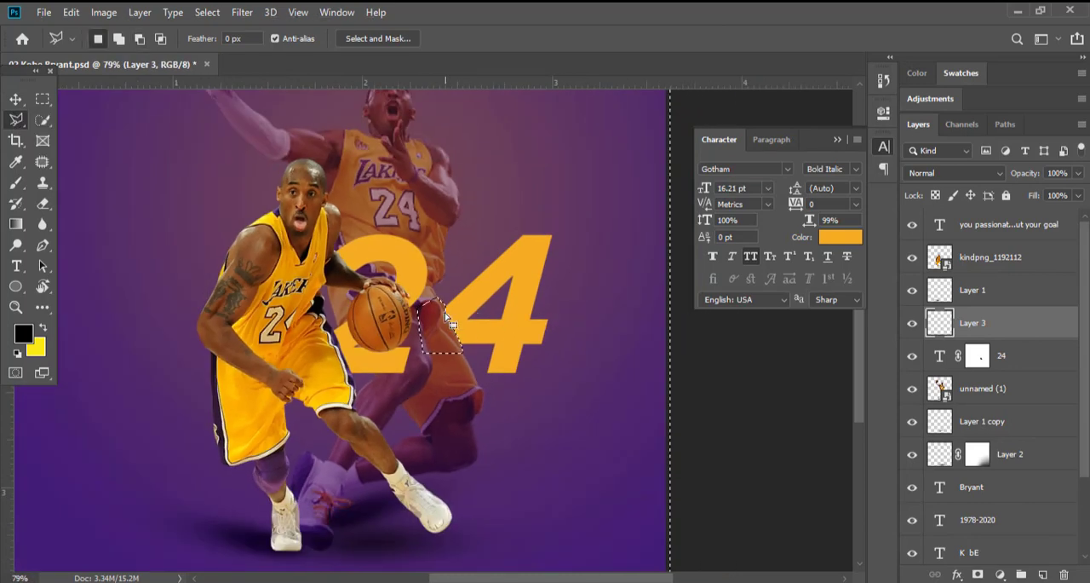
pyautogui.click(430, 131)
pyautogui.click(167, 138)
pyautogui.click(85, 333)
pyautogui.click(95, 439)
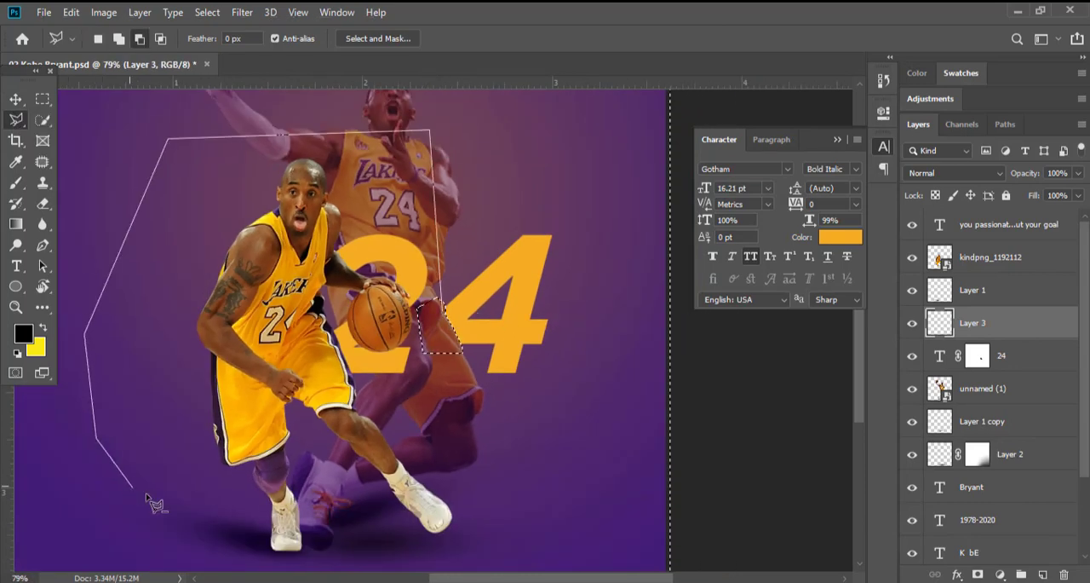
pyautogui.click(454, 348)
# Paint a soft black shadow on the 4 beside the back player's thigh and add a mask to the shadow layer.
pyautogui.scroll(2, 515, 317)
pyautogui.press('b')
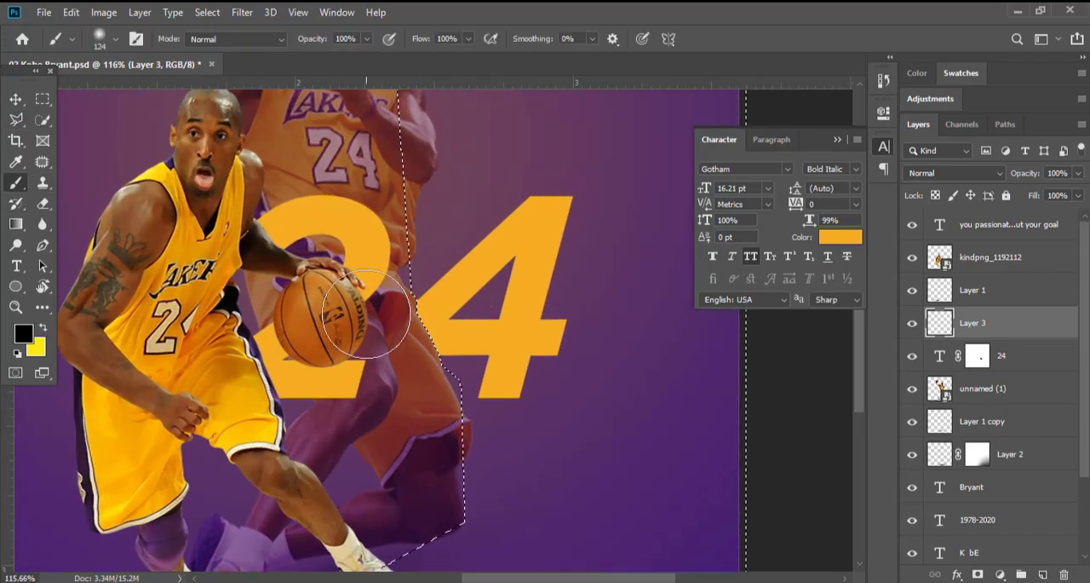
pyautogui.moveTo(388, 367)
pyautogui.mouseDown()
pyautogui.moveTo(367, 334)
pyautogui.moveTo(390, 378)
pyautogui.mouseUp()
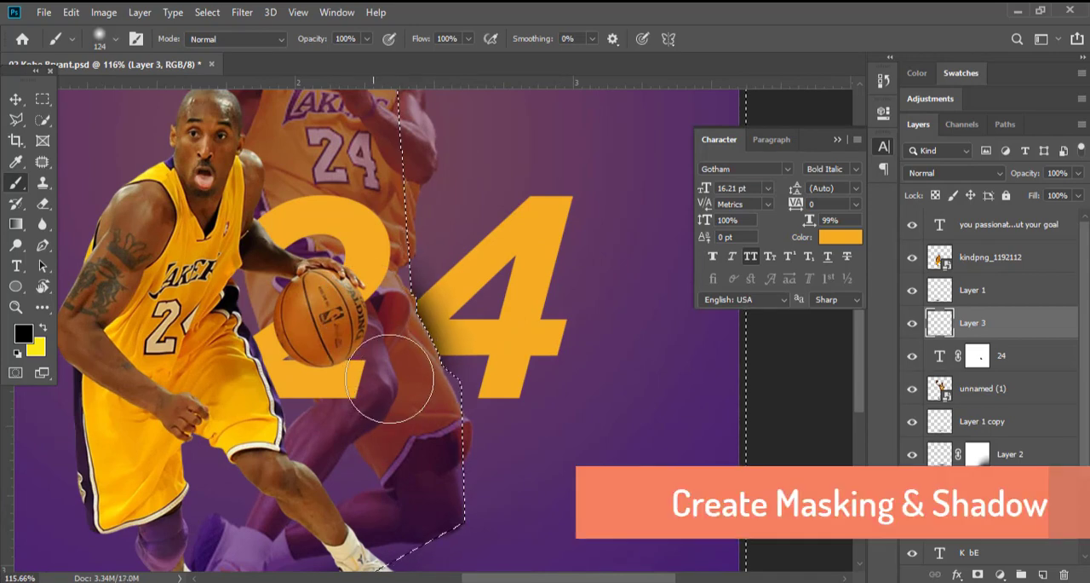
pyautogui.press('v')
pyautogui.click(976, 573)
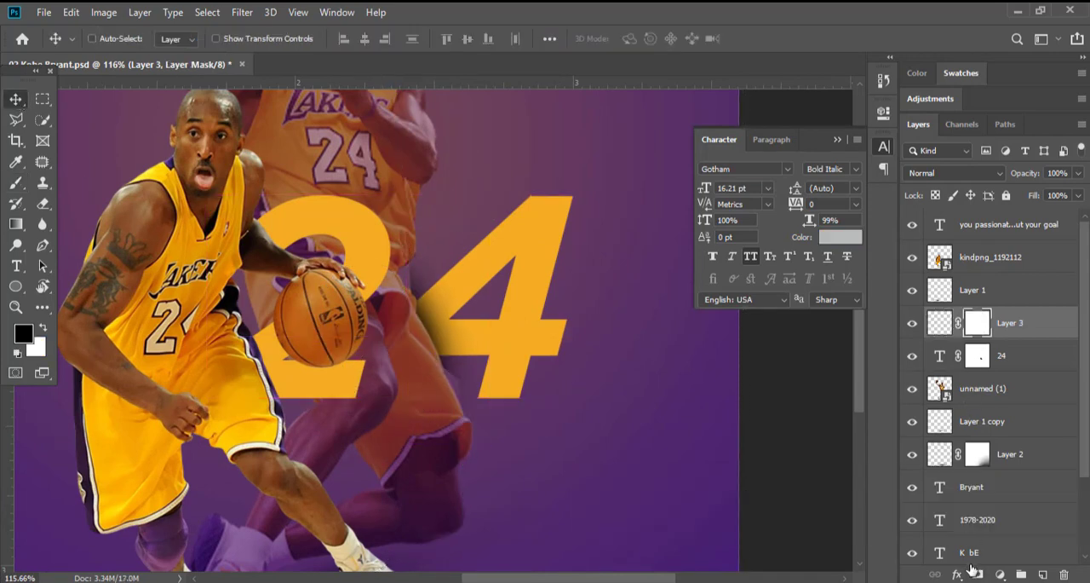
# Paint black on the shadow layer's mask with a 47 px hard round brush to hide shadow spilling above the 4's diagonal.
pyautogui.click(28, 184)
pyautogui.rightClick(354, 213)
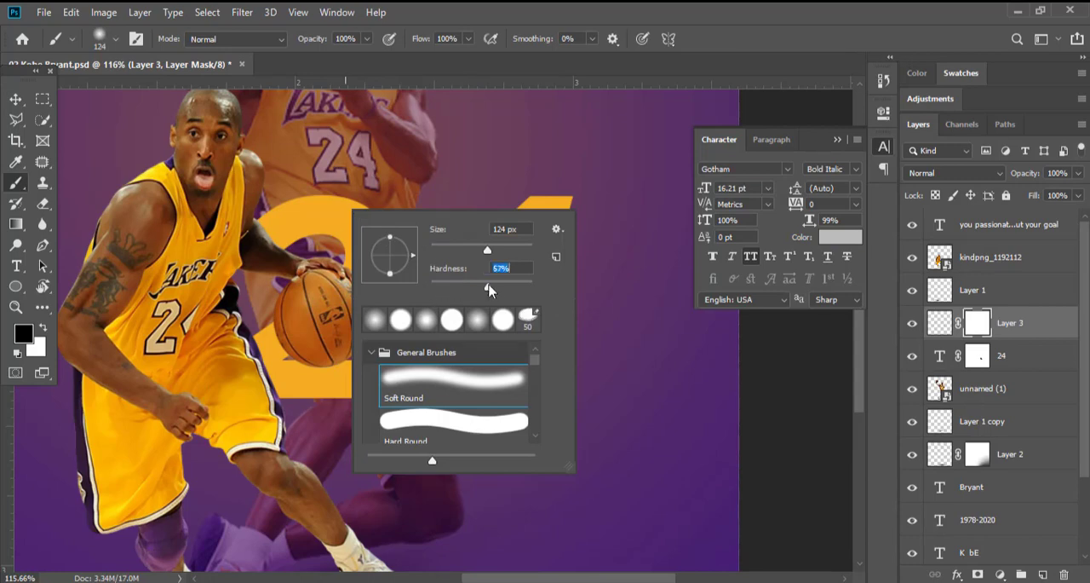
pyautogui.moveTo(455, 247); pyautogui.dragTo(453, 247)
pyautogui.click(439, 165)
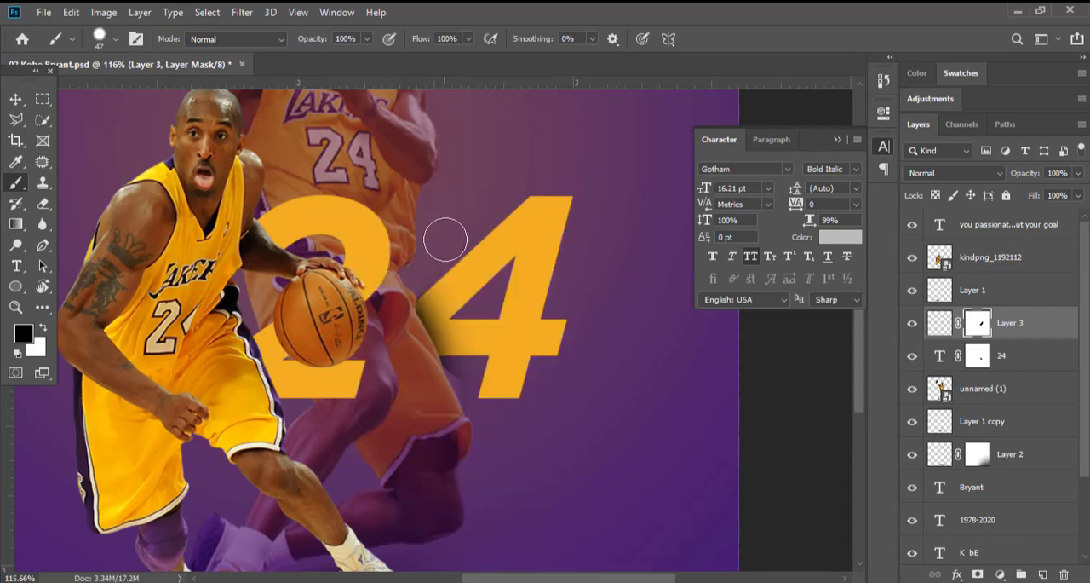
# Set the brush hardness to 0% and mask out the shadow spilling below the 4's crossbar onto the thigh and background.
pyautogui.scroll(6, 451, 275)
pyautogui.rightClick(381, 222)
pyautogui.moveTo(542, 297); pyautogui.dragTo(379, 296)
pyautogui.click(379, 295)
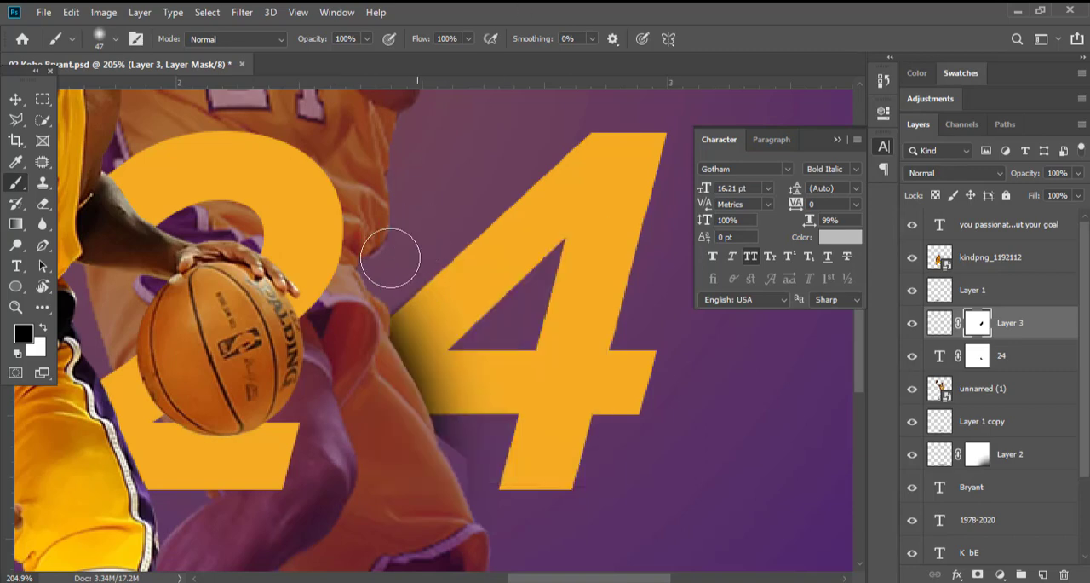
pyautogui.scroll(-5, 379, 239)
pyautogui.scroll(2, 468, 396)
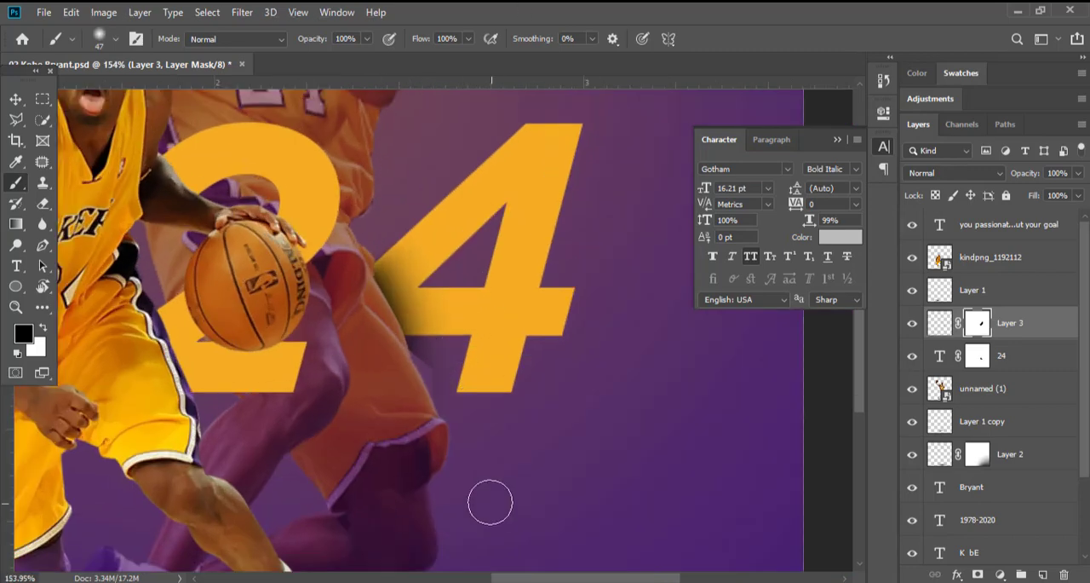
pyautogui.scroll(2, 479, 345)
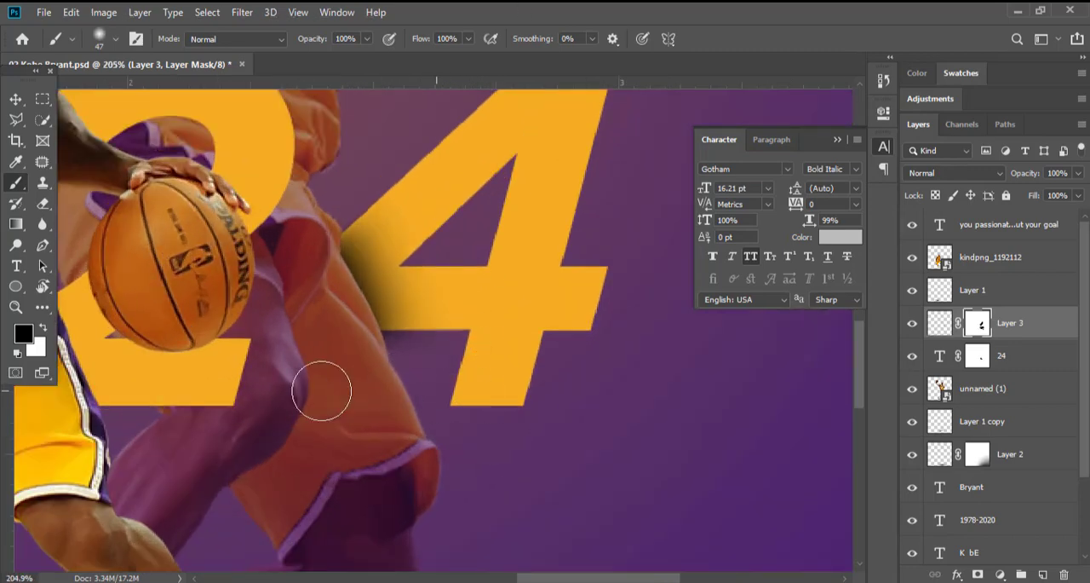
pyautogui.scroll(-2, 494, 341)
# Reduce the opacity of the thigh shadow layer to about 65%.
pyautogui.press('v')
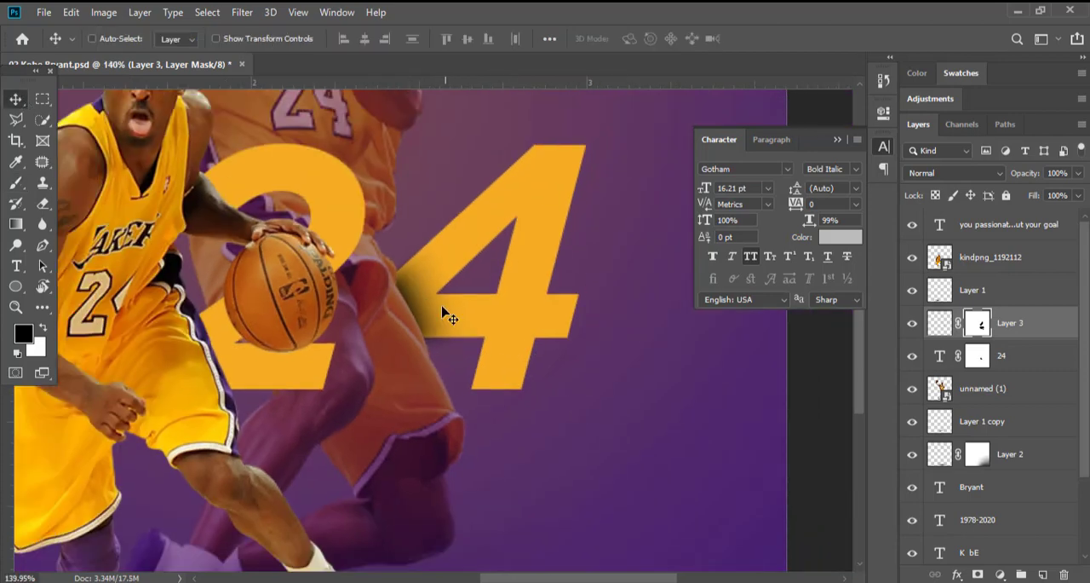
pyautogui.click(954, 174)
pyautogui.moveTo(1040, 193); pyautogui.dragTo(1043, 192)
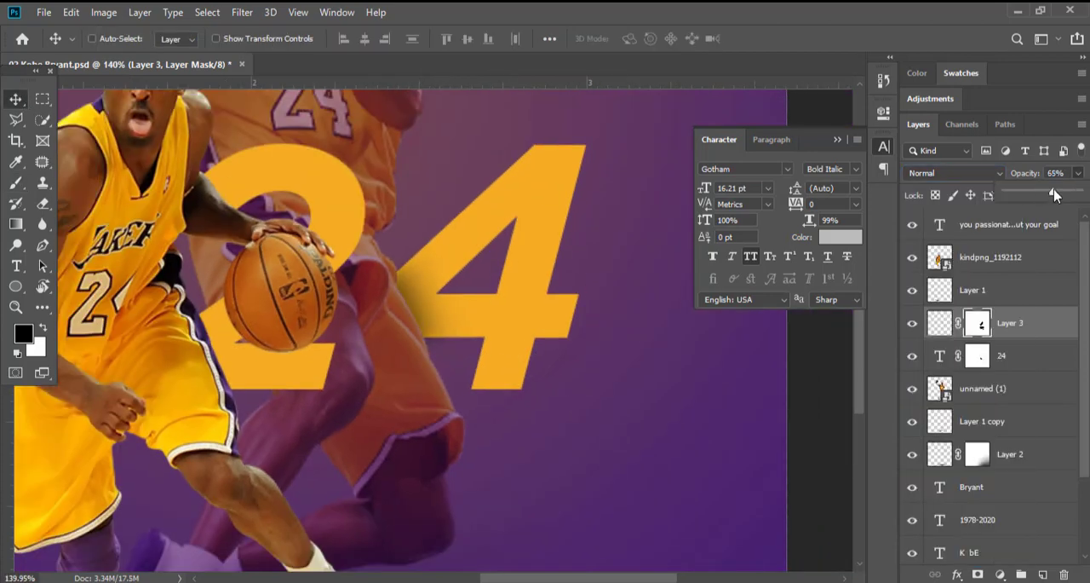
# Load the outline of the 24 text as a selection and create a new layer above it.
pyautogui.scroll(-2, 545, 420)
pyautogui.click(940, 355)
pyautogui.keyDown('ctrl'); pyautogui.click(940, 355); pyautogui.keyUp('ctrl')
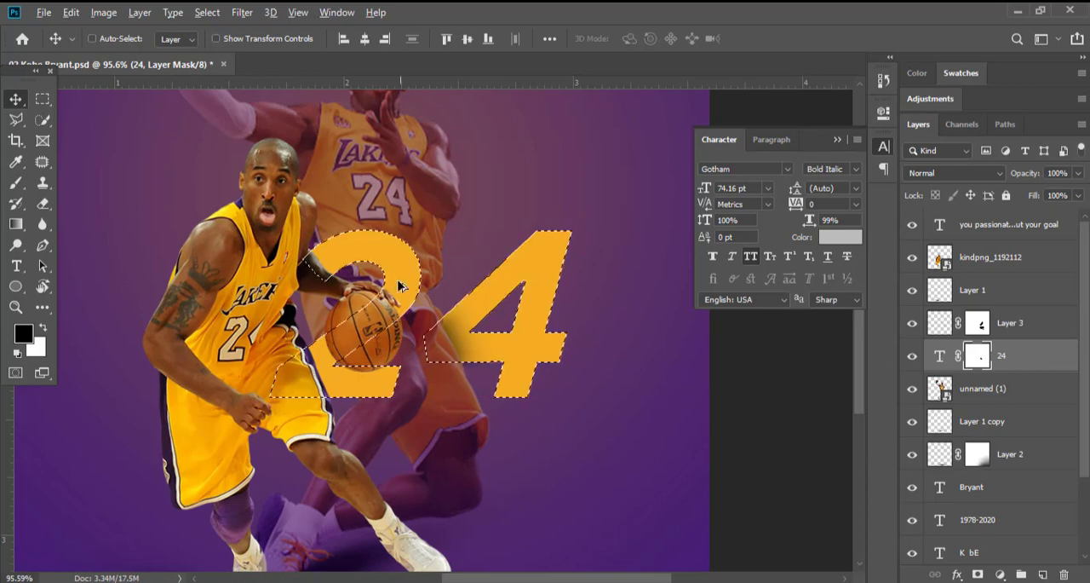
pyautogui.click(1044, 575)
pyautogui.scroll(1, 405, 280)
# With a soft black 80 px brush, paint shadows on the 2 beside the front player's arm and around the basketball.
pyautogui.click(17, 184)
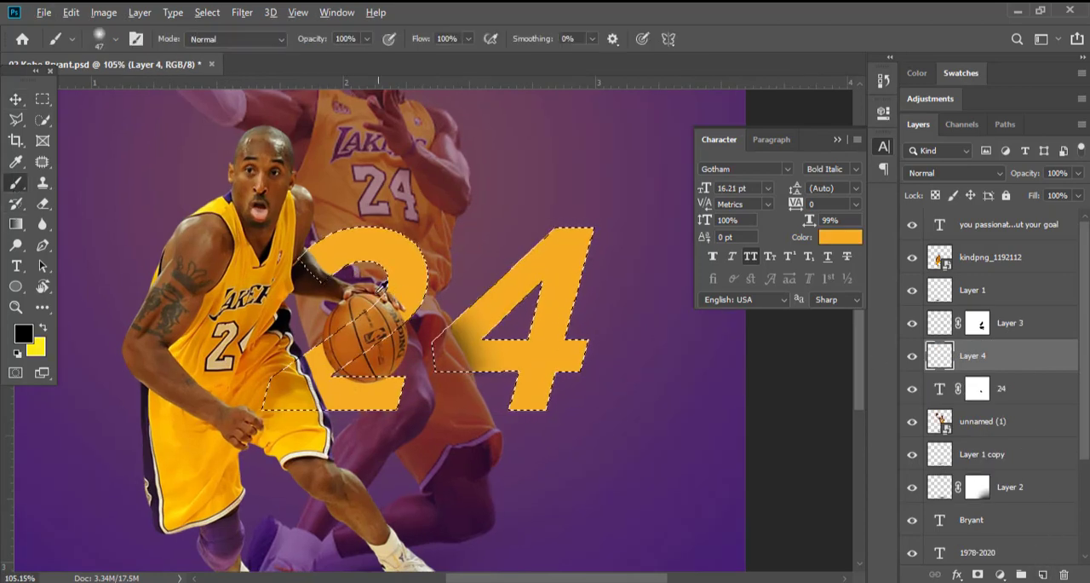
pyautogui.scroll(7, 321, 268)
pyautogui.rightClick(291, 248)
pyautogui.press('Return')
pyautogui.rightClick(306, 215)
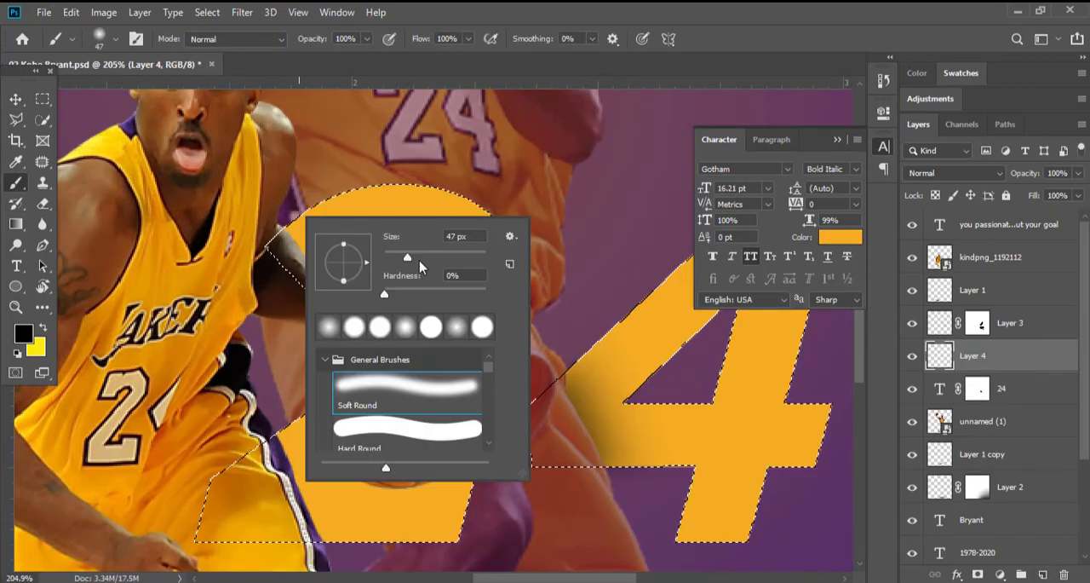
pyautogui.click(419, 261)
pyautogui.press('Return')
pyautogui.scroll(-2, 345, 230)
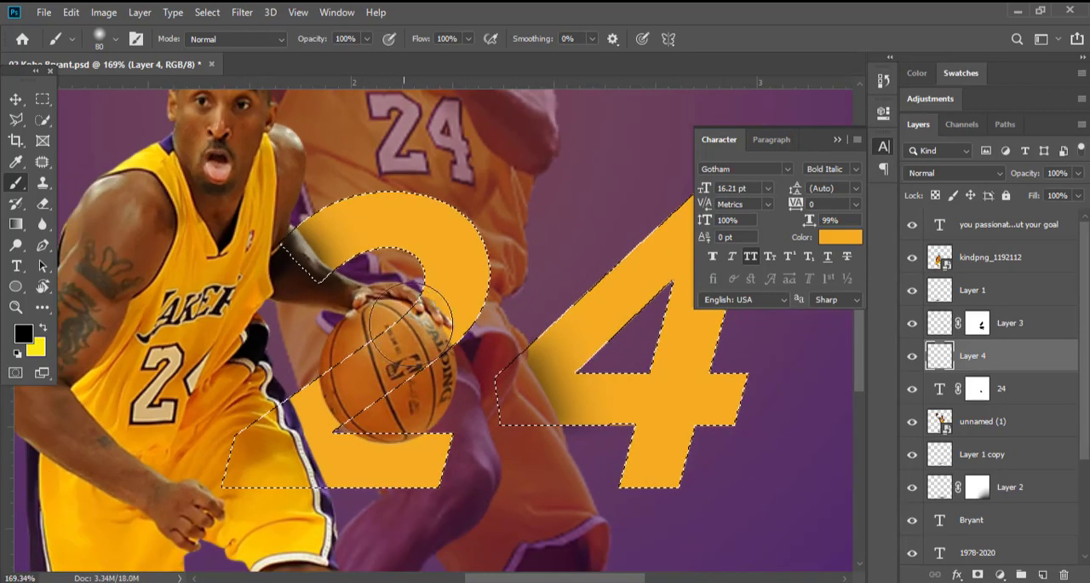
pyautogui.moveTo(348, 402)
pyautogui.mouseDown()
pyautogui.moveTo(398, 413)
pyautogui.moveTo(376, 408)
pyautogui.moveTo(358, 376)
pyautogui.moveTo(413, 421)
pyautogui.mouseUp()
pyautogui.scroll(-3, 387, 354)
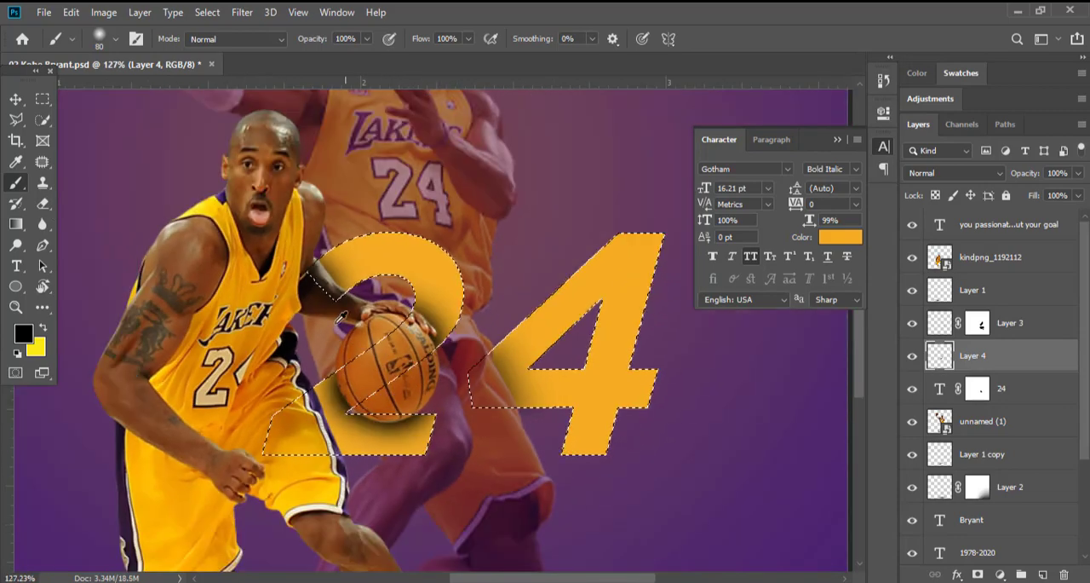
# Deselect the number outline and lower the 24 text layer's opacity to 84%.
pyautogui.press('v')
pyautogui.hotkey('ctrl', 'd')
pyautogui.scroll(-1, 482, 358)
pyautogui.moveTo(1072, 207)
pyautogui.mouseDown()
pyautogui.moveTo(1030, 198)
pyautogui.moveTo(1067, 197)
pyautogui.mouseUp()
pyautogui.click(1043, 388)
pyautogui.scroll(-3, 492, 315)
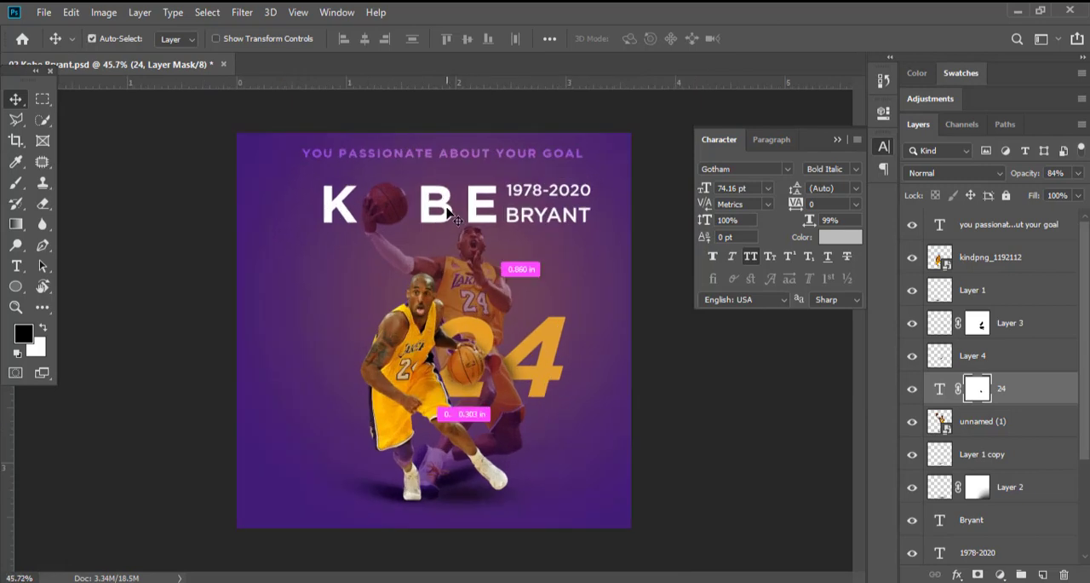
# Change the KOBE title's font style to Bold Italic.
pyautogui.click(457, 219)
pyautogui.press('t')
pyautogui.click(341, 38)
pyautogui.click(335, 122)
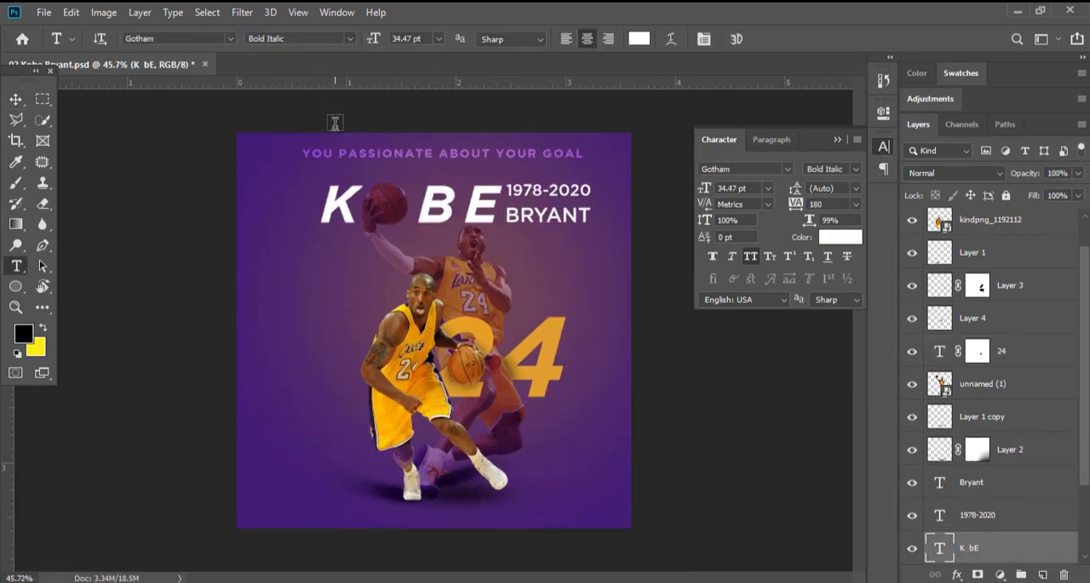
# Set the KOBE title's tracking to 80 and shift the title slightly left so the ball stands in for the O.
pyautogui.tripleClick(481, 205)
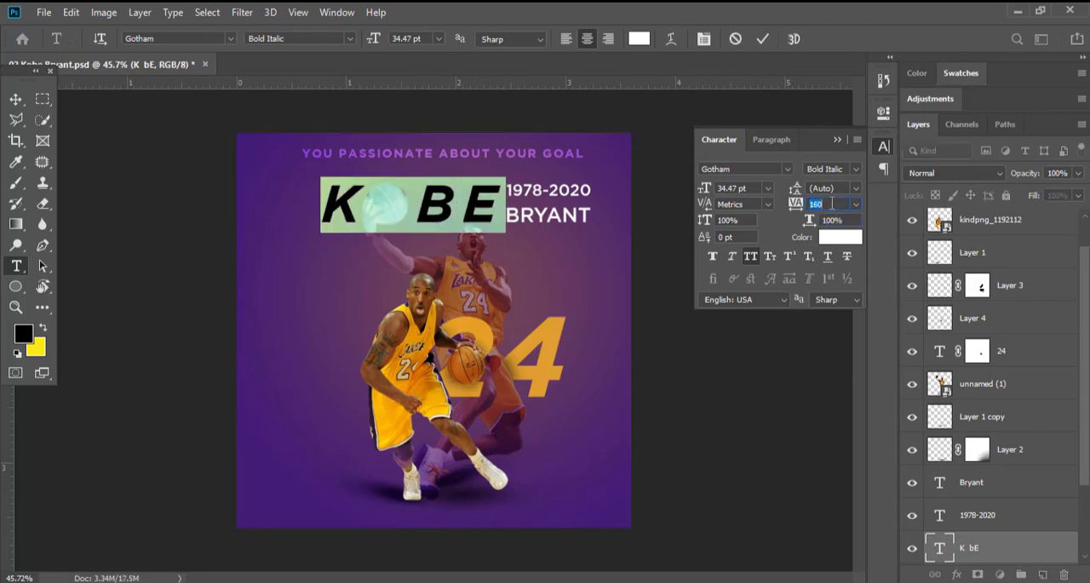
pyautogui.press('Down')
pyautogui.press('Down')
pyautogui.press('Down')
pyautogui.press('Down')
pyautogui.press('Down')
pyautogui.press('Down')
pyautogui.click(14, 100)
pyautogui.scroll(3, 412, 189)
pyautogui.moveTo(451, 195); pyautogui.dragTo(442, 195)
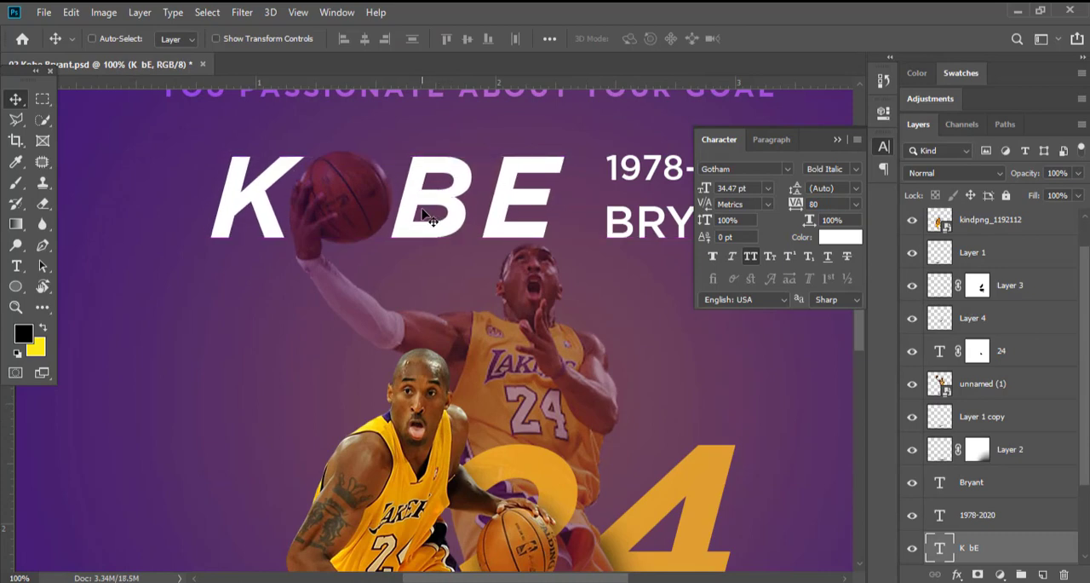
# Recolor the KOBE title with the gold sampled from the number 24.
pyautogui.press('t')
pyautogui.scroll(-3, 339, 143)
pyautogui.click(639, 38)
pyautogui.click(623, 379)
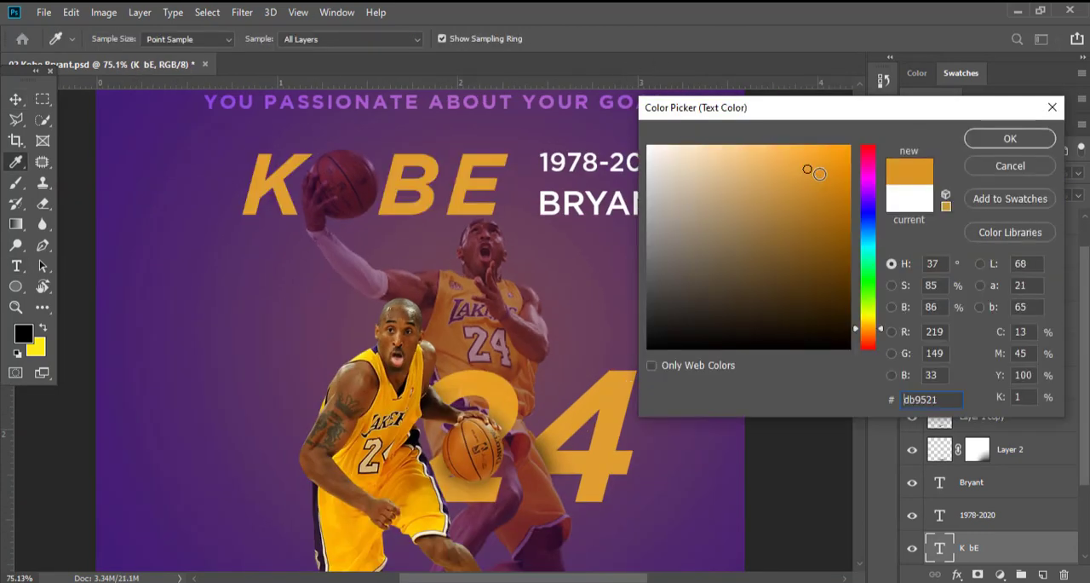
pyautogui.press('Return')
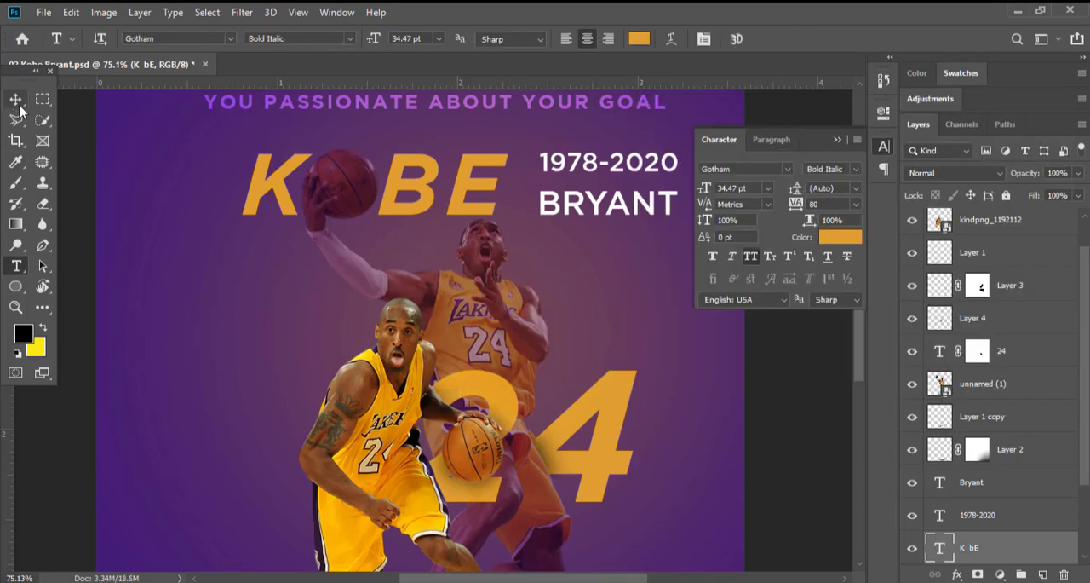
pyautogui.click(15, 99)
pyautogui.scroll(-2, 454, 220)
pyautogui.scroll(1, 531, 232)
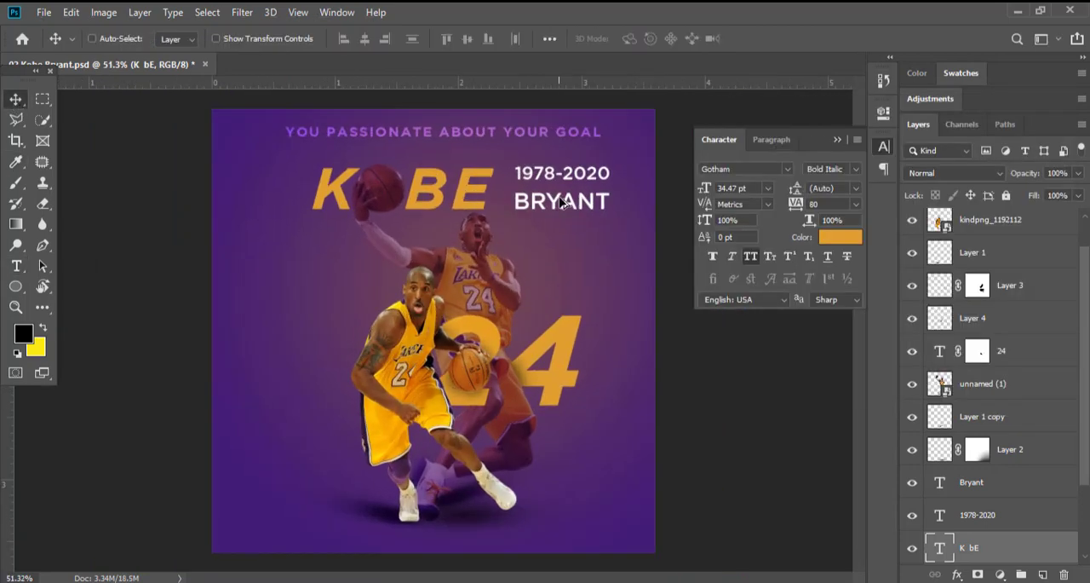
# Try the Book style on the KOBE title and set its font style to Light Italic.
pyautogui.press('t')
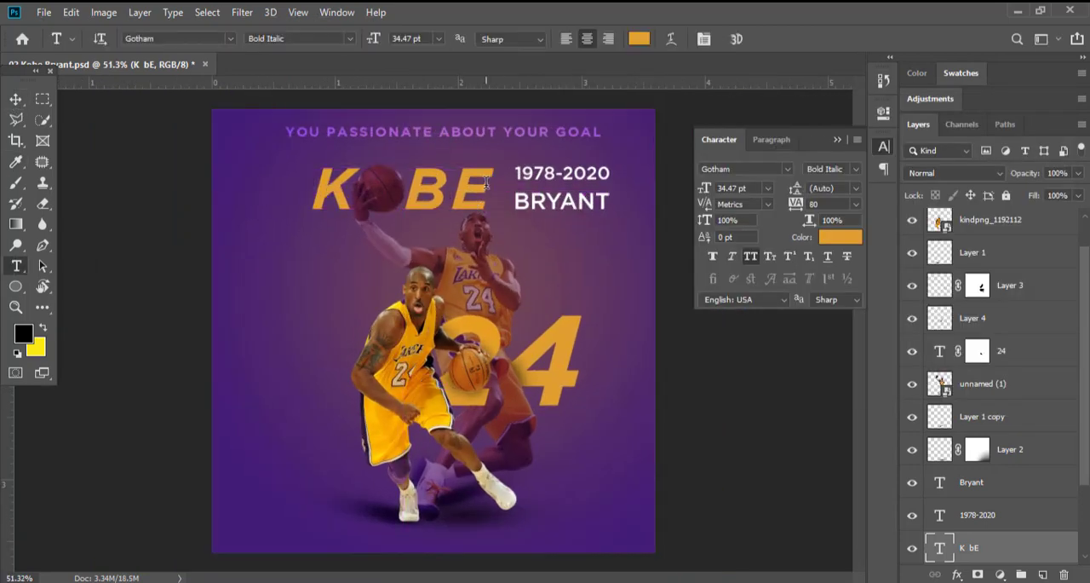
pyautogui.moveTo(486, 186); pyautogui.dragTo(304, 186)
pyautogui.click(350, 40)
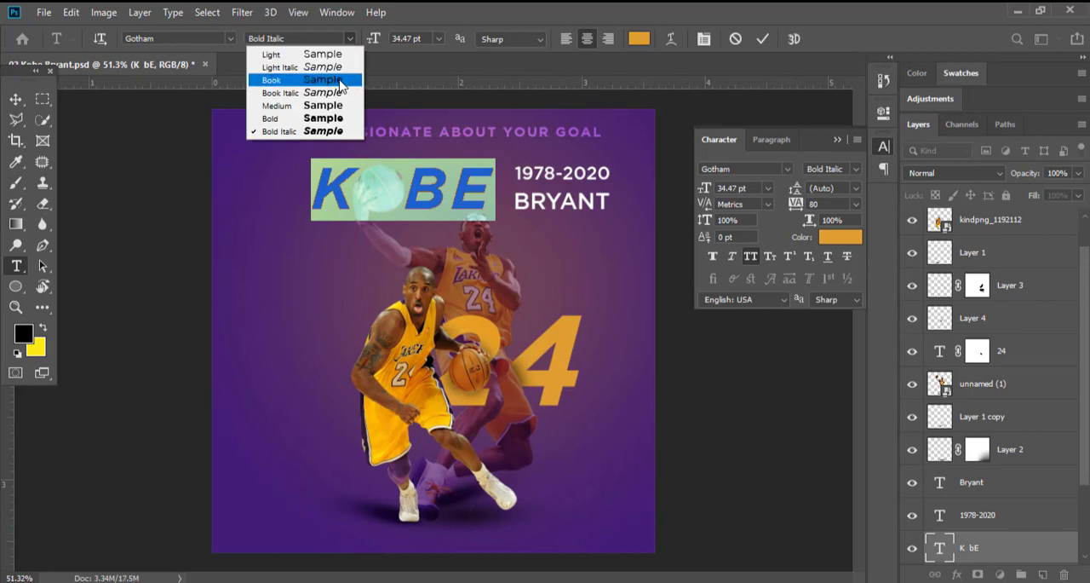
pyautogui.click(340, 82)
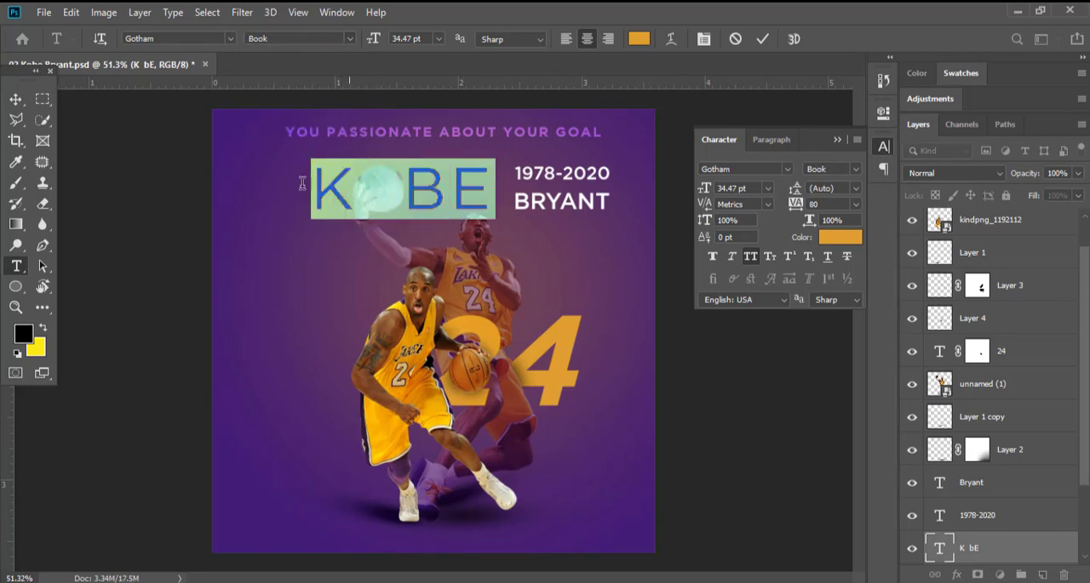
pyautogui.click(353, 40)
pyautogui.click(355, 67)
pyautogui.click(484, 215)
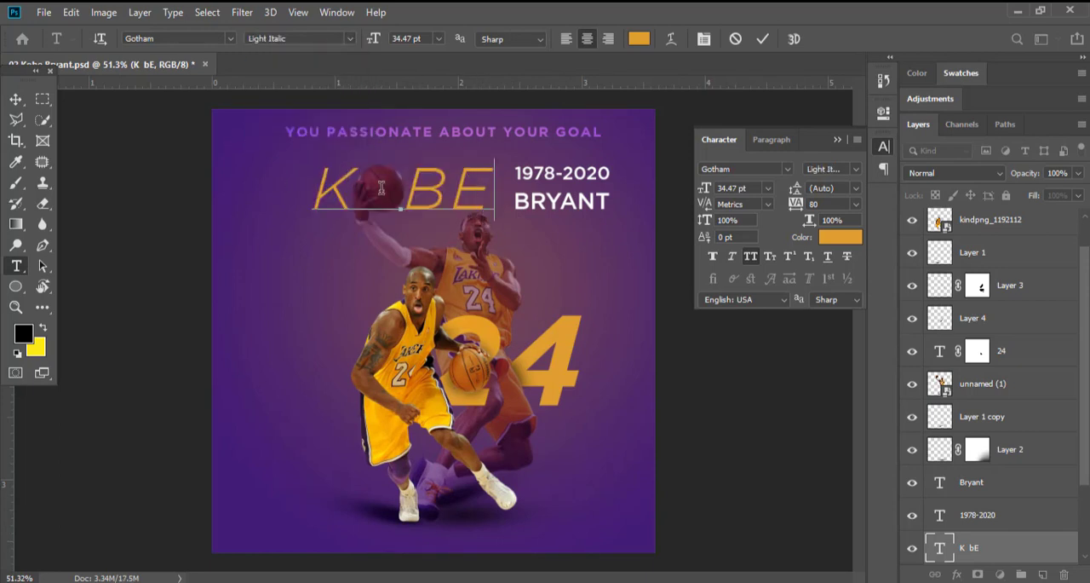
# Change the text color of the whole KOBE title to white.
pyautogui.hotkey('ctrl', 'a')
pyautogui.click(639, 38)
pyautogui.click(678, 159)
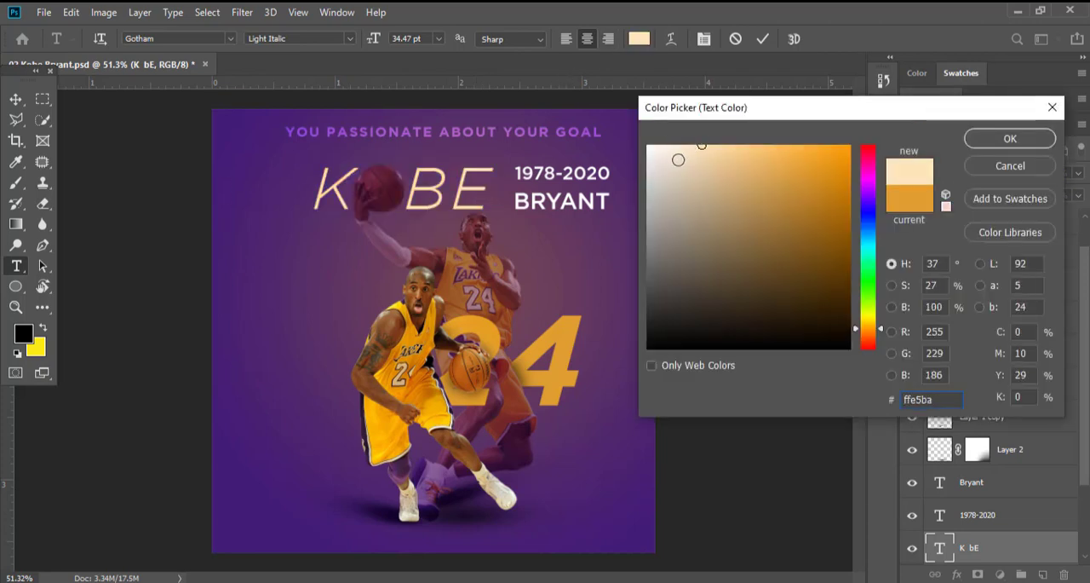
pyautogui.press('Return')
pyautogui.click(15, 99)
# Set the BRYANT text's font style to Book Italic.
pyautogui.doubleClick(563, 201)
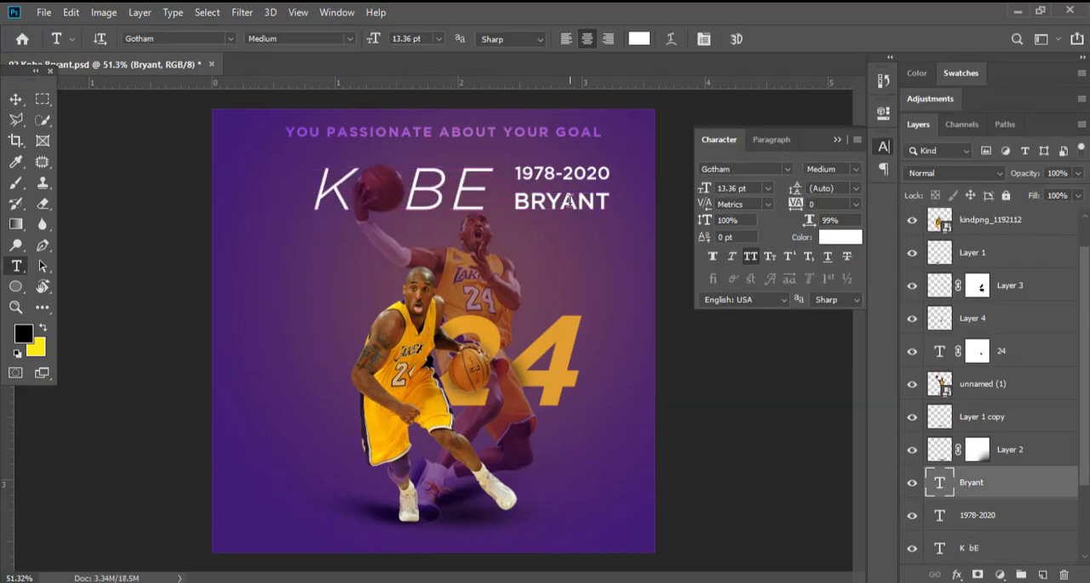
pyautogui.hotkey('ctrl', 'a')
pyautogui.click(349, 38)
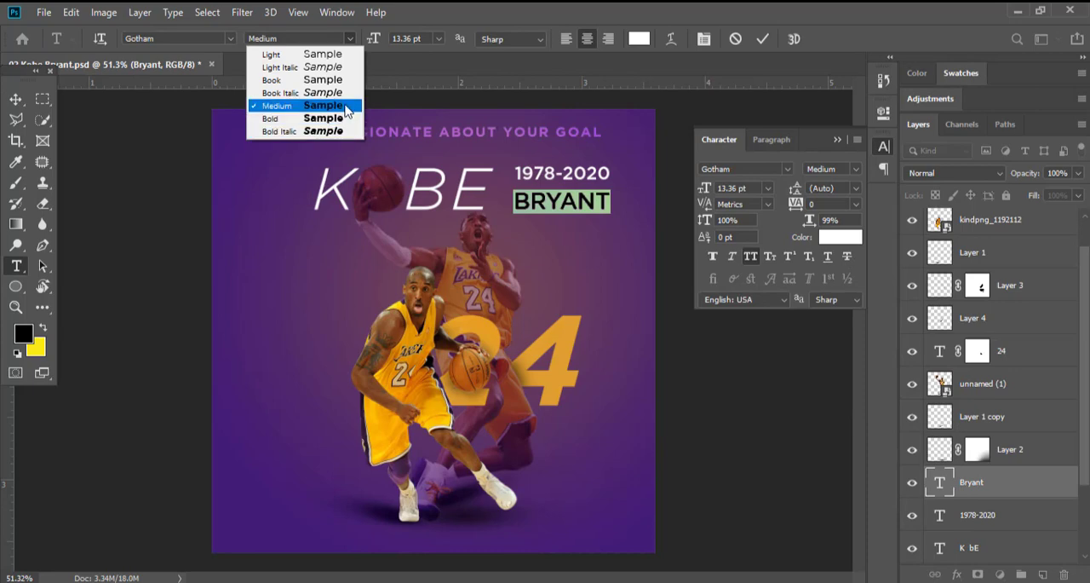
pyautogui.click(349, 92)
pyautogui.click(17, 101)
pyautogui.scroll(4, 583, 167)
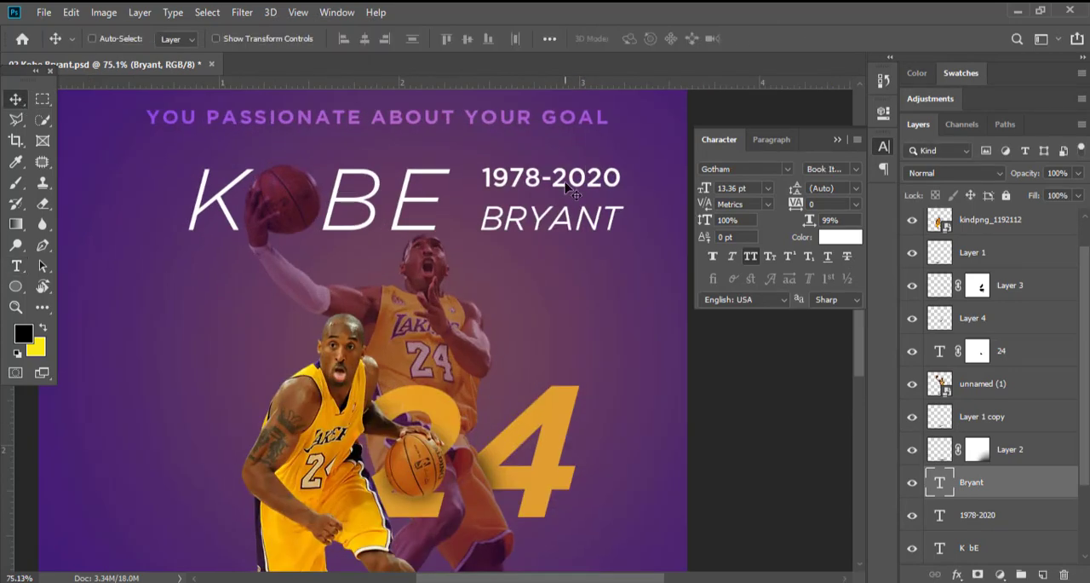
# Move the 1978-2020 text to the open area beside the front player's shoulder and set it to Bold Italic.
pyautogui.click(580, 173)
pyautogui.scroll(-3, 575, 169)
pyautogui.moveTo(576, 170); pyautogui.dragTo(293, 312)
pyautogui.press('t')
pyautogui.click(317, 37)
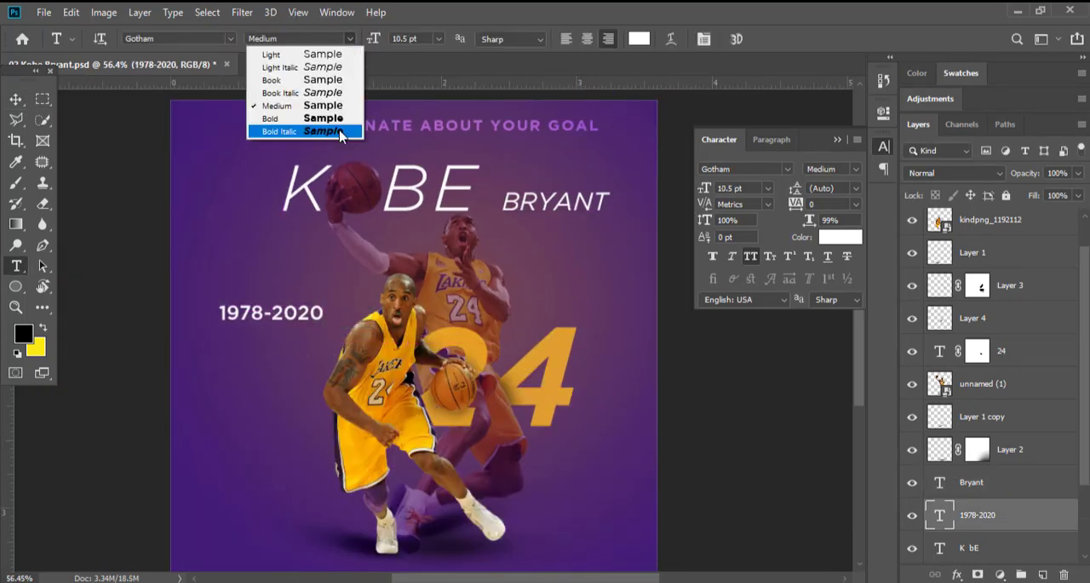
pyautogui.click(340, 134)
pyautogui.press('v')
pyautogui.scroll(-2, 528, 276)
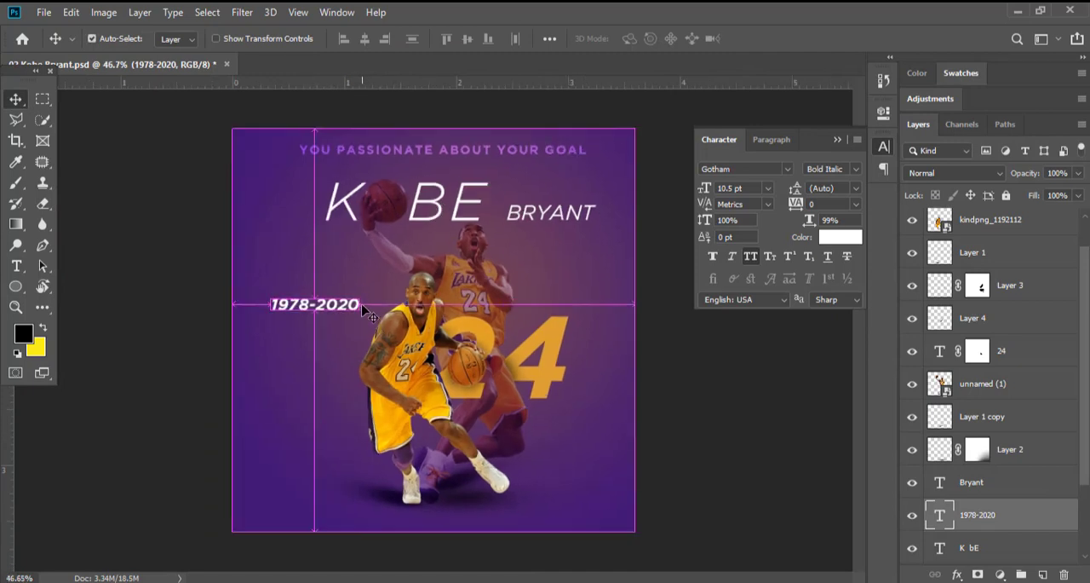
# Rotate the 1978-2020 text into an upward slant and move it down over the players' legs.
pyautogui.hotkey('ctrl', 't')
pyautogui.moveTo(358, 307); pyautogui.dragTo(452, 383)
pyautogui.press('Return')
pyautogui.scroll(-1, 362, 291)
# Raise the 1978-2020 layer above the front player's layer and place the text across his torso.
pyautogui.hotkey('ctrl', '+')
pyautogui.hotkey('ctrl', '+')
pyautogui.hotkey('ctrl', '+')
pyautogui.hotkey('ctrl', ']')
pyautogui.hotkey('ctrl', ']')
pyautogui.hotkey('ctrl', ']')
pyautogui.hotkey('ctrl', ']')
pyautogui.hotkey('ctrl', ']')
pyautogui.hotkey('ctrl', ']')
pyautogui.hotkey('ctrl', ']')
pyautogui.hotkey('ctrl', ']')
pyautogui.hotkey('ctrl', ']')
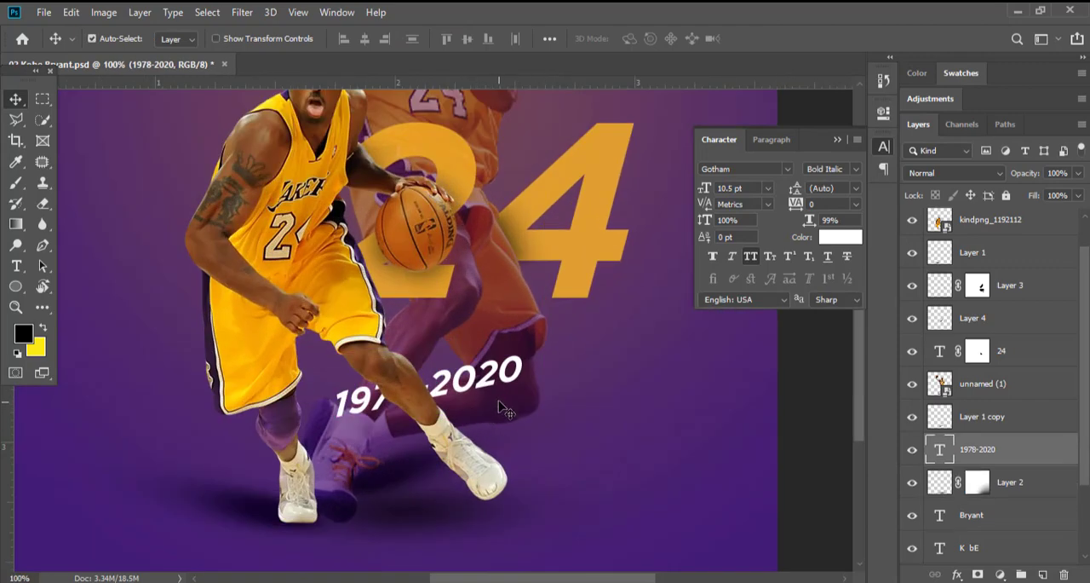
pyautogui.moveTo(481, 388); pyautogui.dragTo(417, 342)
pyautogui.scroll(-1, 470, 394)
pyautogui.scroll(-1, 519, 385)
pyautogui.scroll(-2, 493, 298)
pyautogui.scroll(-4, 506, 297)
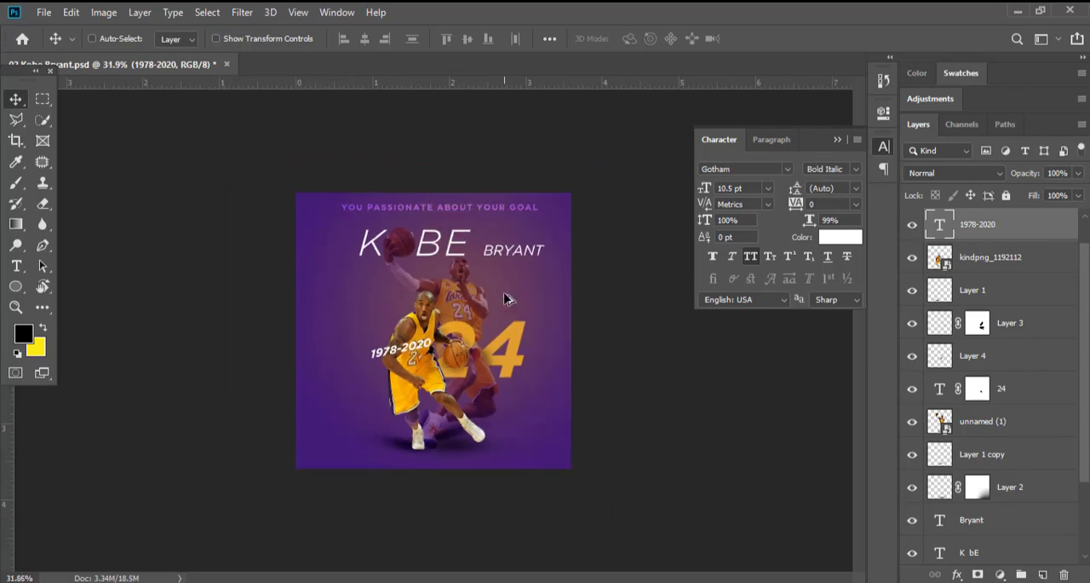
# Move the slanted 1978-2020 text beneath the number 24 and rotate it to a shallower angle.
pyautogui.scroll(4, 521, 297)
pyautogui.moveTo(493, 379); pyautogui.dragTo(595, 313)
pyautogui.scroll(-3, 523, 358)
pyautogui.moveTo(522, 323); pyautogui.dragTo(540, 414)
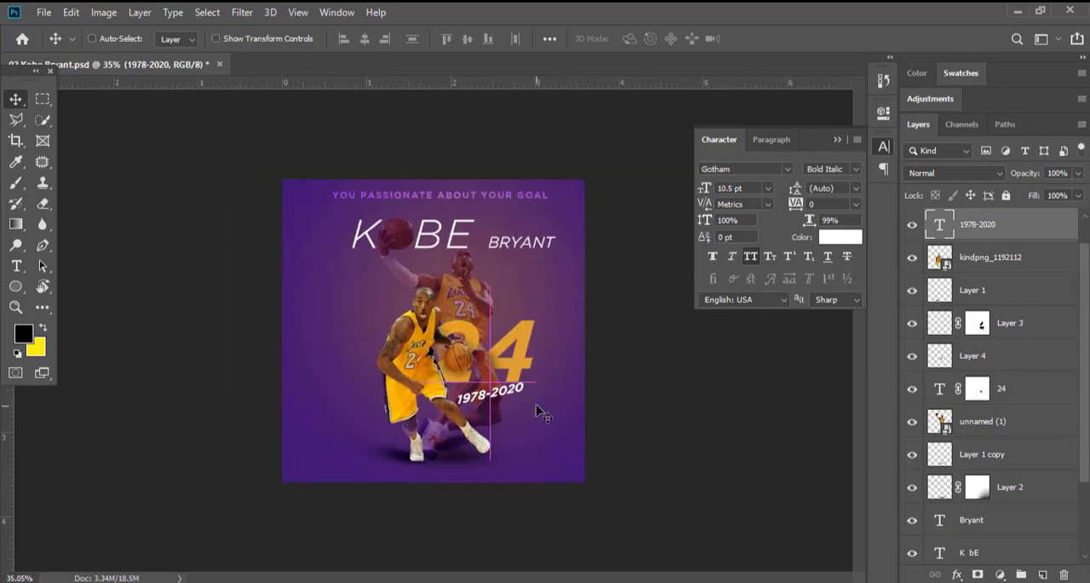
pyautogui.scroll(6, 540, 416)
pyautogui.hotkey('ctrl', 't')
pyautogui.moveTo(526, 330); pyautogui.dragTo(521, 362)
pyautogui.press('Return')
# Copy the wording of the slanted 1978-2020 text and delete its layer.
pyautogui.doubleClick(459, 366)
pyautogui.hotkey('ctrl', 'c')
pyautogui.hotkey('ctrl', 'Return')
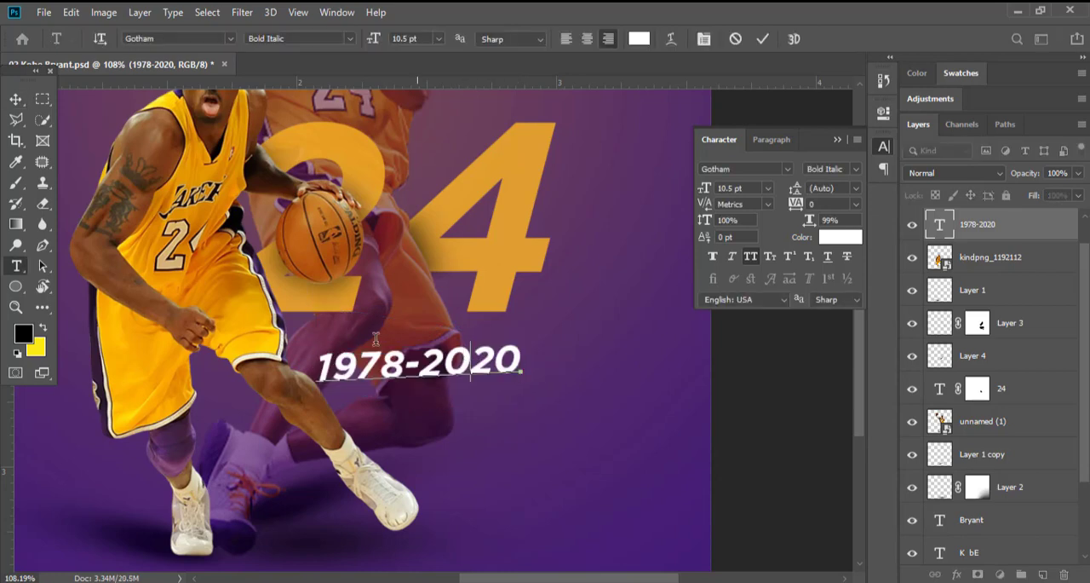
pyautogui.press('v')
pyautogui.press('Delete')
# Paste 1978-2020 as a new left-aligned text layer over the front player's legs in 16.21 pt Gotham Bold Italic.
pyautogui.press('t')
pyautogui.click(384, 373)
pyautogui.hotkey('ctrl', 'v')
pyautogui.hotkey('ctrl', 'a')
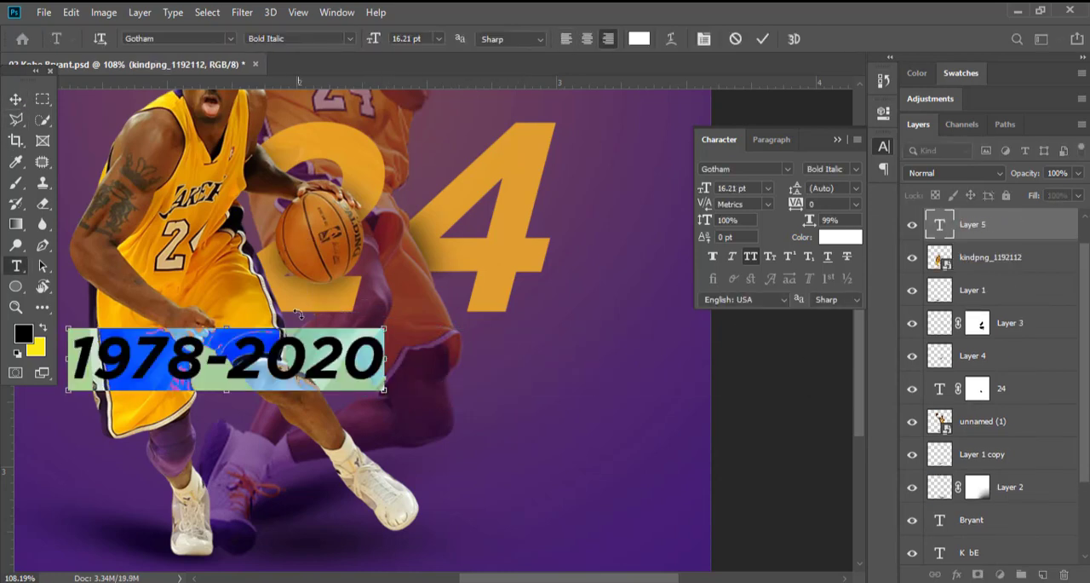
pyautogui.click(564, 40)
pyautogui.hotkey('ctrl', 'Return')
# Scale the 1978-2020 text down to 6.04 pt and place it just beneath the number 24.
pyautogui.press('v')
pyautogui.moveTo(496, 364); pyautogui.dragTo(356, 362)
pyautogui.hotkey('ctrl', 't')
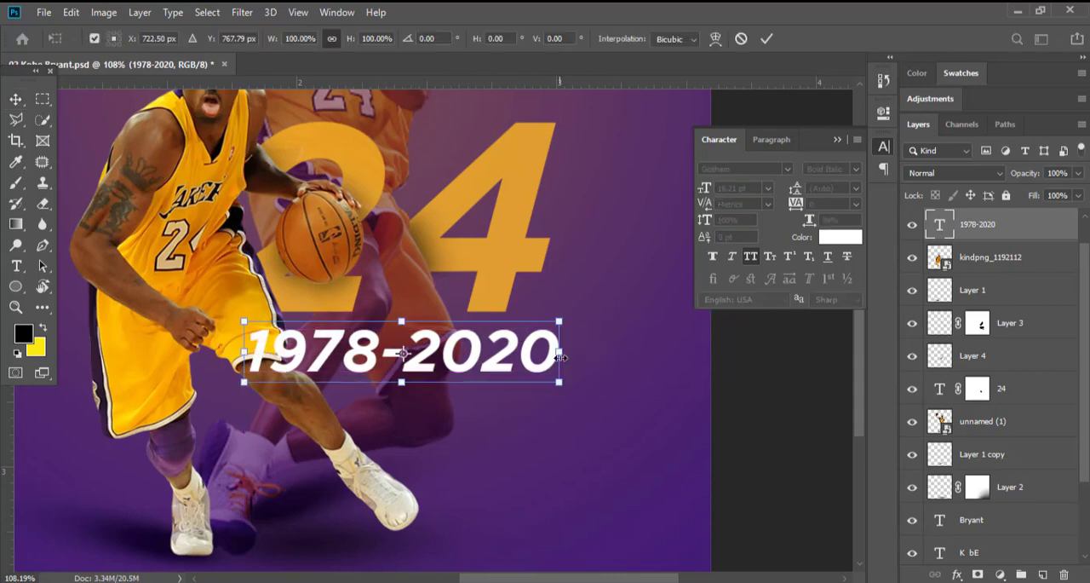
pyautogui.moveTo(558, 351); pyautogui.dragTo(361, 351)
pyautogui.press('Return')
pyautogui.scroll(-3, 416, 320)
pyautogui.moveTo(431, 424); pyautogui.dragTo(536, 412)
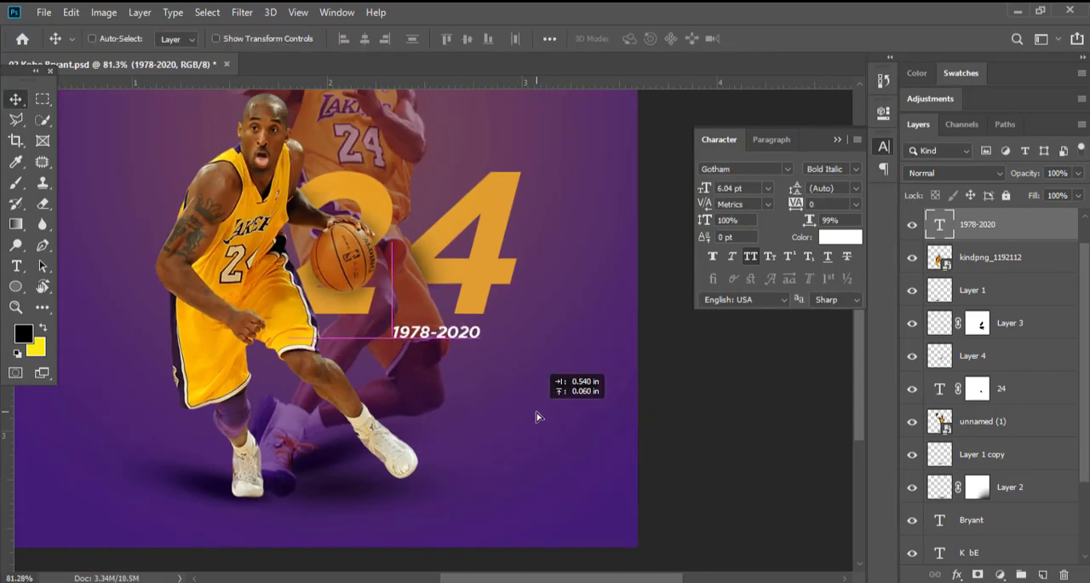
# Colour the 1978-2020 text with the orange sampled from the number 24.
pyautogui.press('t')
pyautogui.click(639, 39)
pyautogui.click(487, 190)
pyautogui.press('Return')
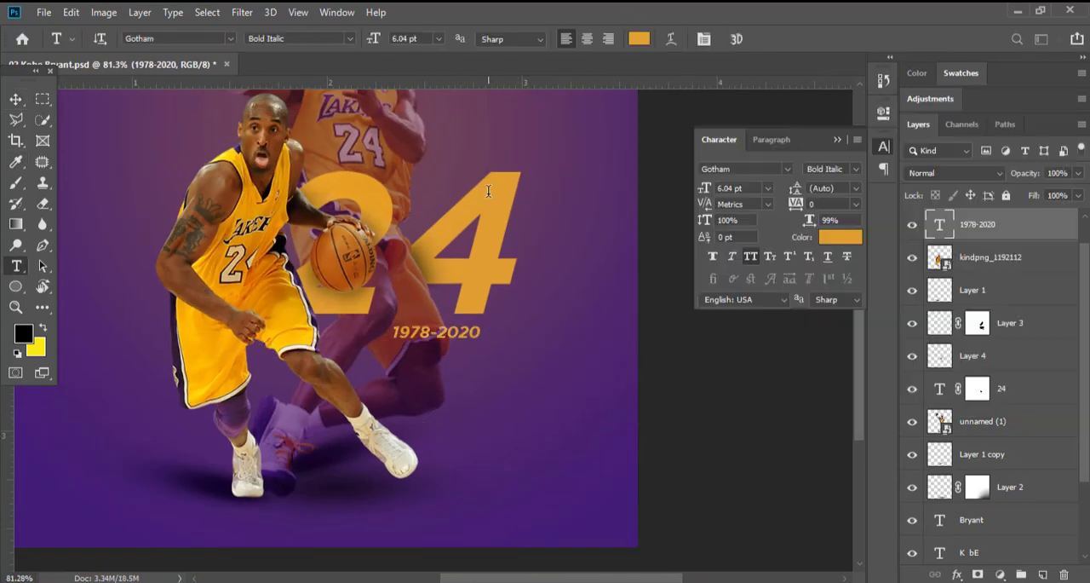
pyautogui.press('v')
pyautogui.scroll(-3, 509, 346)
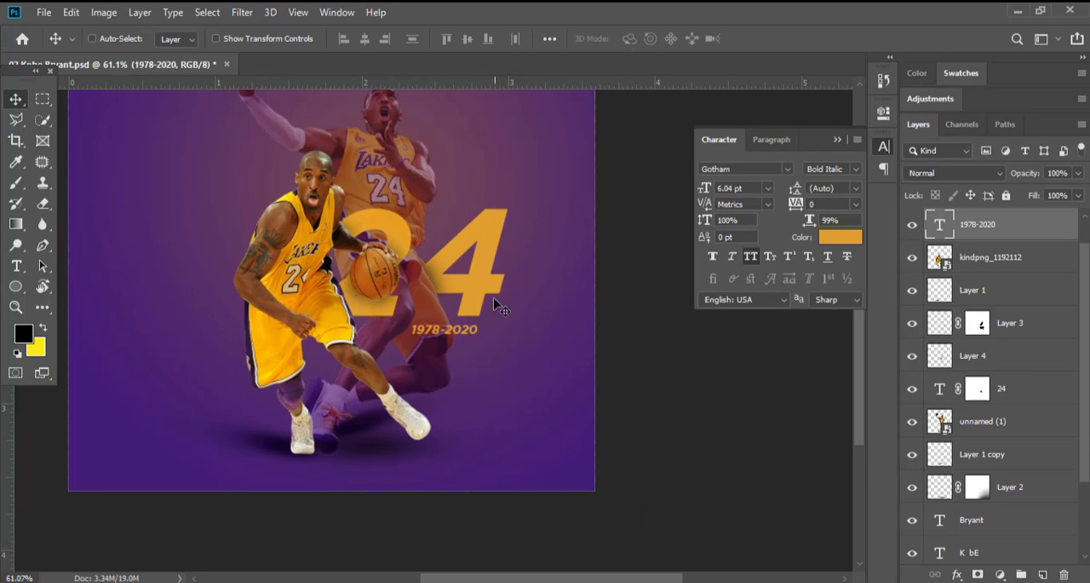
# Set the 1978-2020 text colour to white, ffffff.
pyautogui.scroll(2, 498, 307)
pyautogui.press('t')
pyautogui.click(638, 40)
pyautogui.write('ffffff')
pyautogui.press('Return')
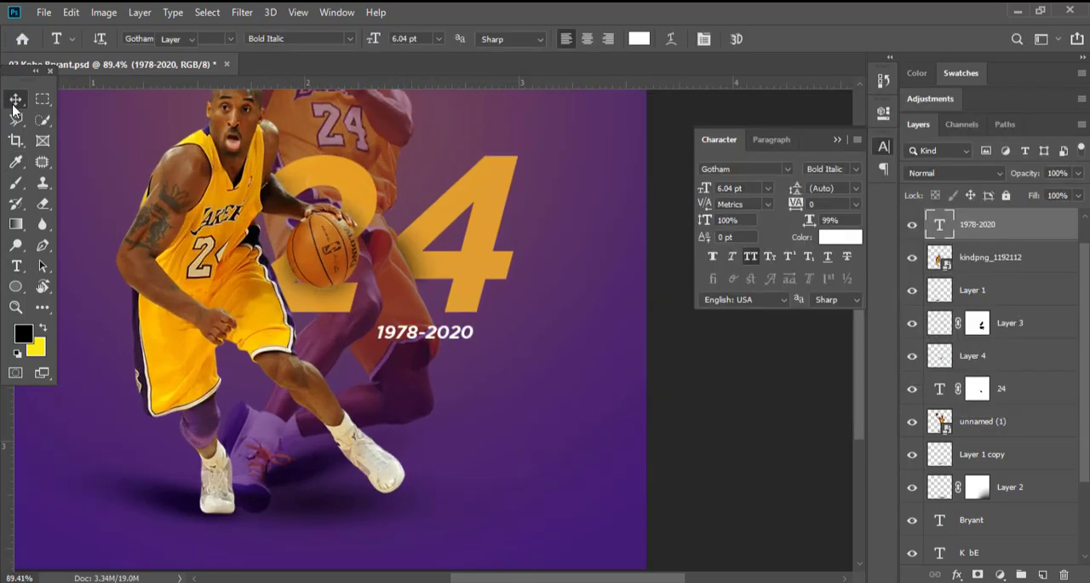
# Move the 1978-2020 text onto the crossbar of the large 4 and scale it down to 5.46 pt.
pyautogui.click(12, 106)
pyautogui.moveTo(466, 376); pyautogui.dragTo(530, 314)
pyautogui.scroll(5, 475, 277)
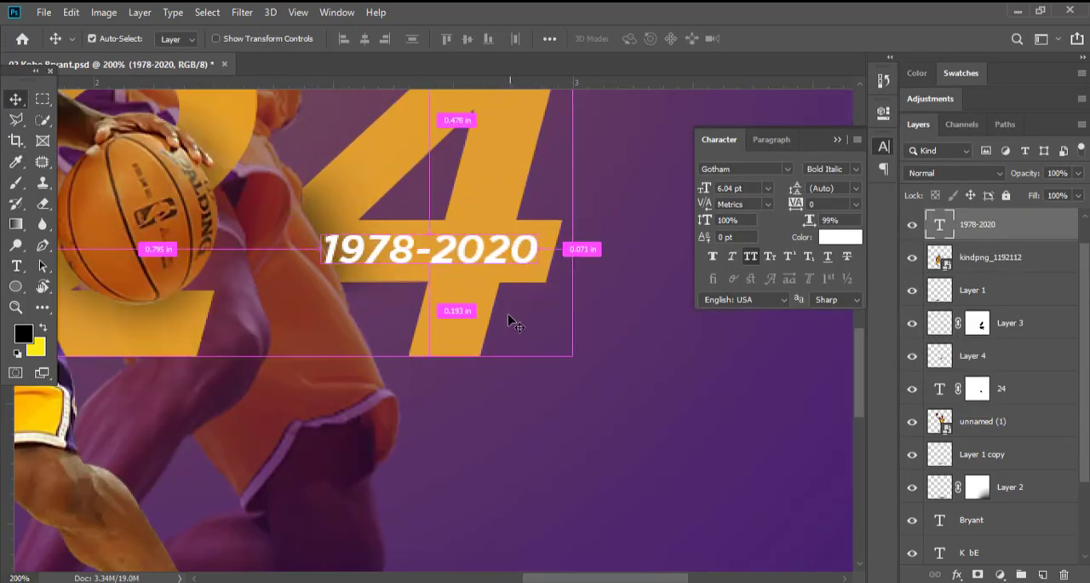
pyautogui.hotkey('ctrl', 't')
pyautogui.moveTo(323, 248); pyautogui.dragTo(344, 250)
pyautogui.press('Return')
pyautogui.scroll(4, 497, 246)
pyautogui.moveTo(499, 258); pyautogui.dragTo(493, 259)
pyautogui.scroll(-4, 410, 258)
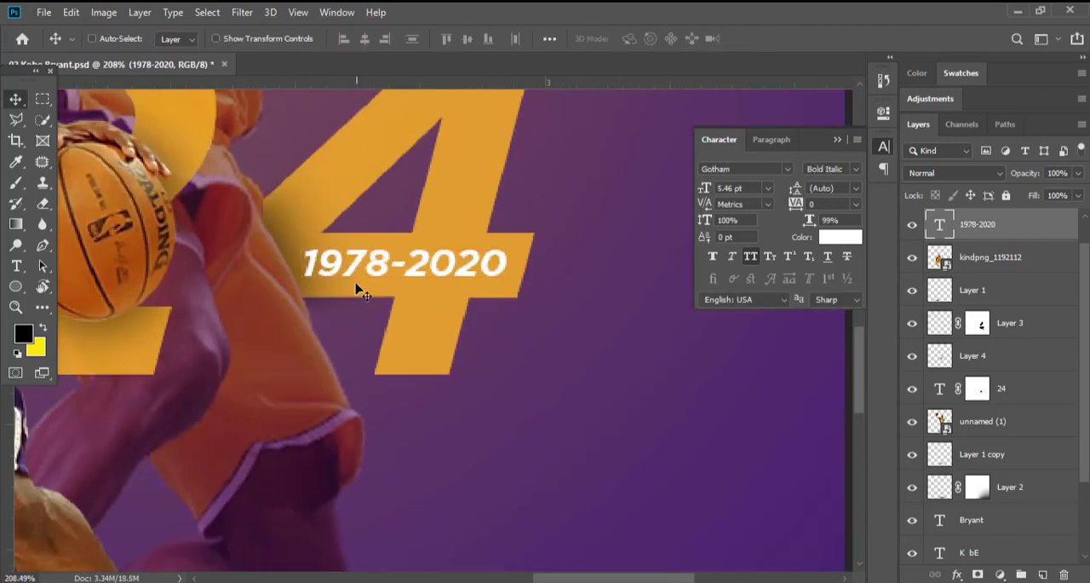
# Colour the 1978-2020 text with the purple sampled from the poster background.
pyautogui.press('t')
pyautogui.click(639, 39)
pyautogui.click(535, 204)
pyautogui.press('Return')
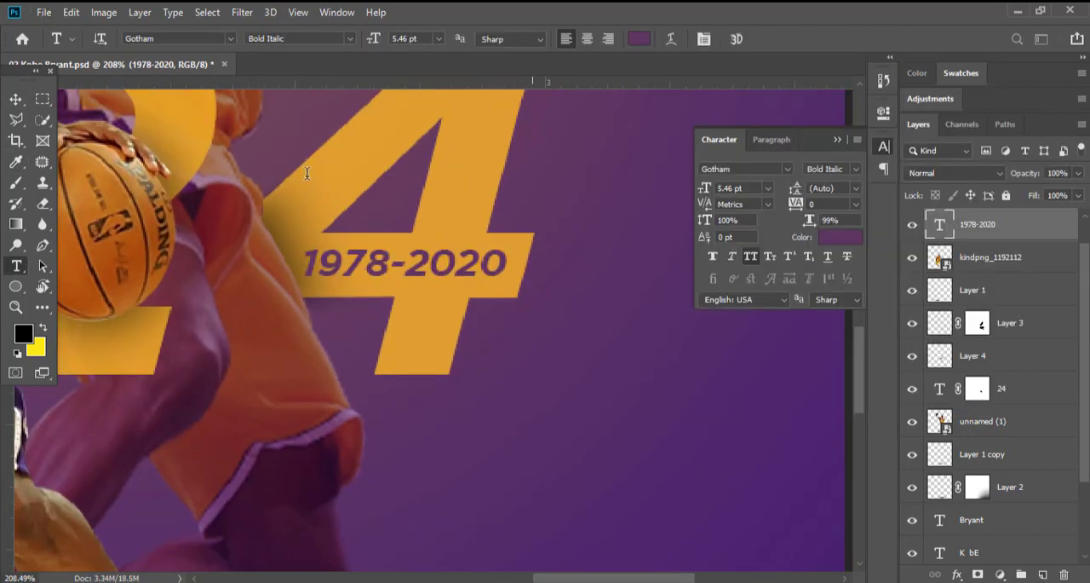
pyautogui.click(15, 99)
pyautogui.scroll(-8, 375, 241)
pyautogui.moveTo(325, 204); pyautogui.dragTo(446, 307)
pyautogui.scroll(4, 447, 307)
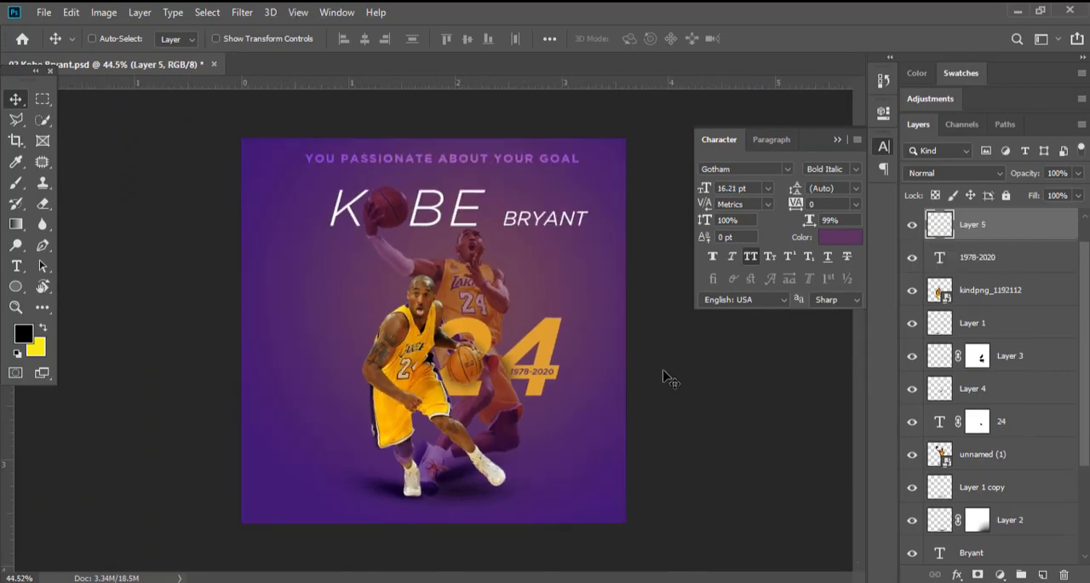
# Adjust the opacity of the Overlay-blended Layer 2 to 74%.
pyautogui.scroll(8, 486, 472)
pyautogui.moveTo(470, 507); pyautogui.dragTo(450, 363)
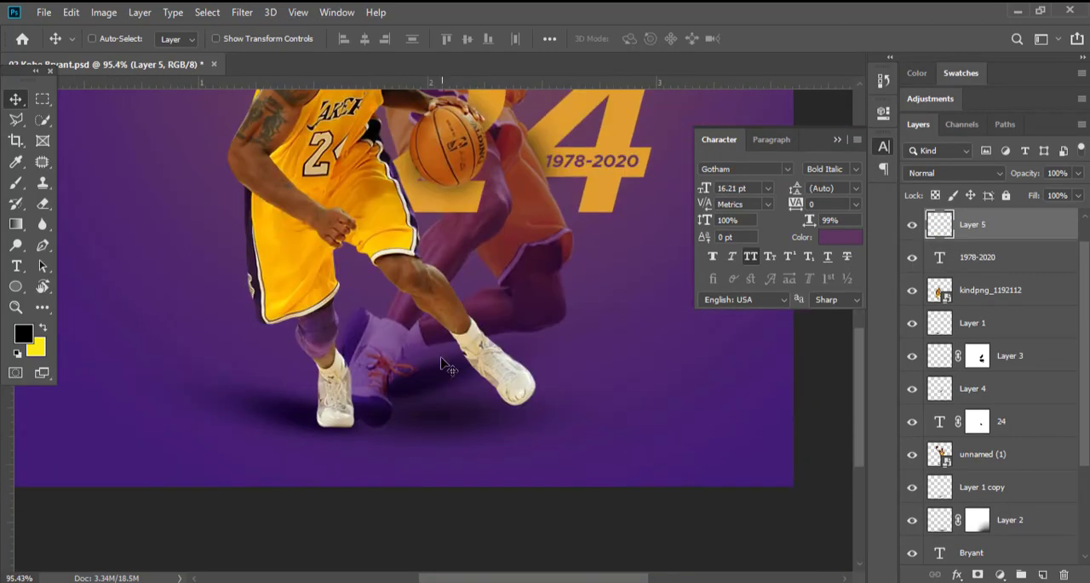
pyautogui.keyDown('ctrl'); pyautogui.click(456, 391); pyautogui.keyUp('ctrl')
pyautogui.moveTo(1045, 195)
pyautogui.mouseDown()
pyautogui.moveTo(1034, 195)
pyautogui.moveTo(1048, 195)
pyautogui.mouseUp()
pyautogui.click(1022, 520)
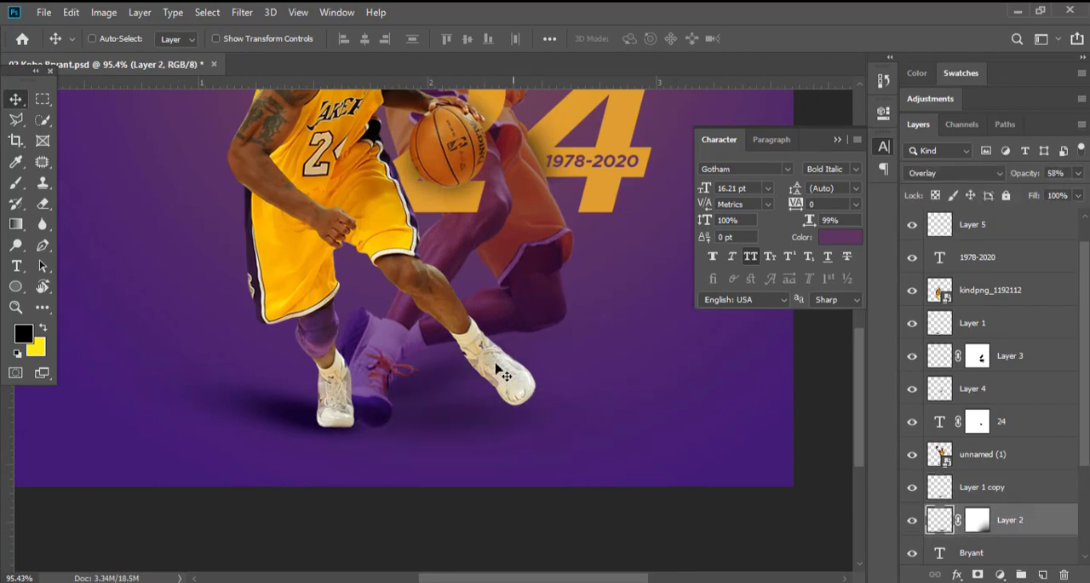
pyautogui.scroll(-2, 501, 373)
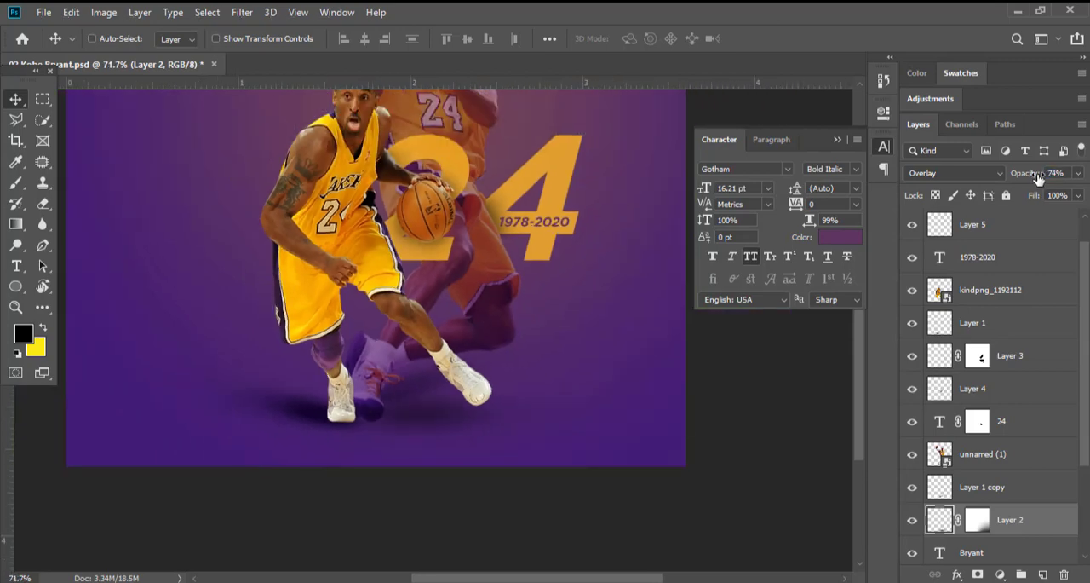
# Move the BRYANT text close to the E of KOBE, aligned to the same baseline.
pyautogui.scroll(4, 449, 274)
pyautogui.keyDown('ctrl'); pyautogui.click(475, 266); pyautogui.keyUp('ctrl')
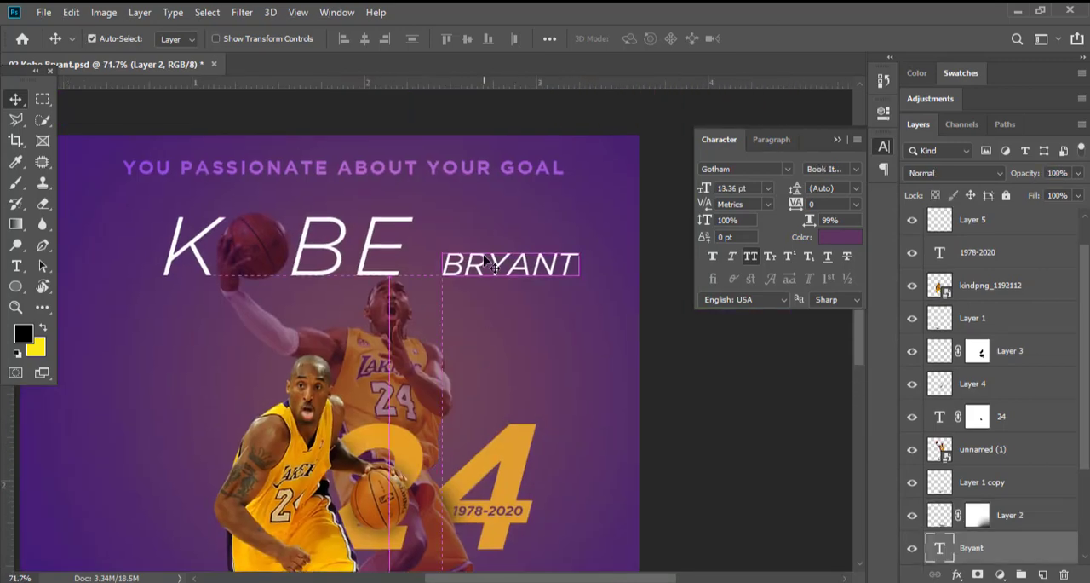
pyautogui.scroll(2, 477, 271)
pyautogui.moveTo(475, 264); pyautogui.dragTo(418, 264)
pyautogui.scroll(4, 371, 263)
pyautogui.moveTo(516, 288); pyautogui.dragTo(508, 292)
pyautogui.scroll(-5, 528, 292)
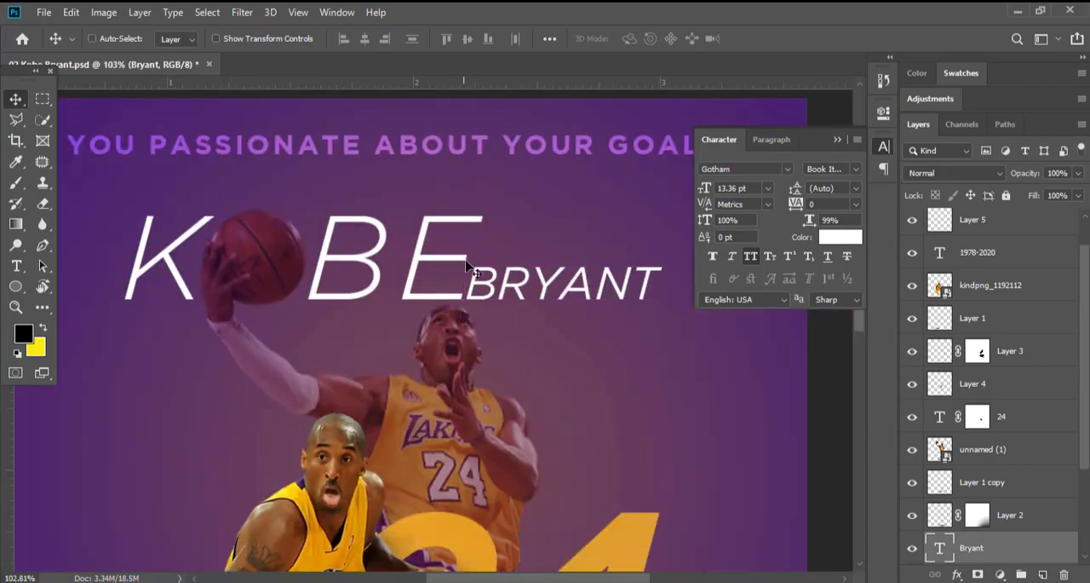
# Try the BRYANT text below the K of KOBE, and return it beside the E at 13.09 pt.
pyautogui.moveTo(634, 299); pyautogui.dragTo(414, 339)
pyautogui.scroll(-4, 415, 339)
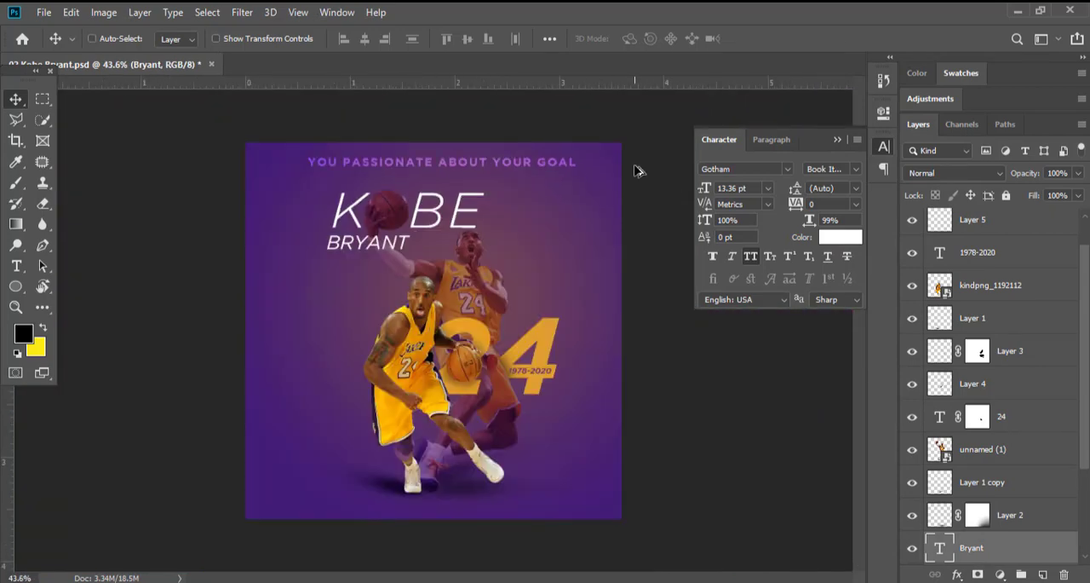
pyautogui.scroll(2, 430, 197)
pyautogui.hotkey('ctrl', 't')
pyautogui.moveTo(416, 251); pyautogui.dragTo(434, 269)
pyautogui.press('Return')
pyautogui.moveTo(356, 254); pyautogui.dragTo(596, 239)
pyautogui.moveTo(473, 198); pyautogui.dragTo(412, 207)
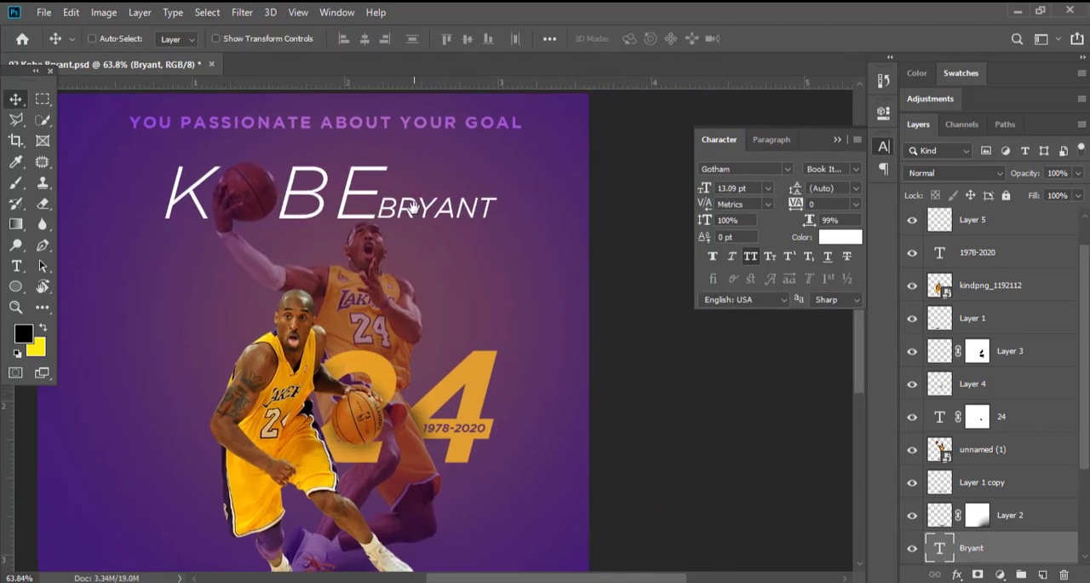
# Try rotating the rear player slightly clockwise about the basketball in his raised hand.
pyautogui.click(408, 252)
pyautogui.hotkey('ctrl', 't')
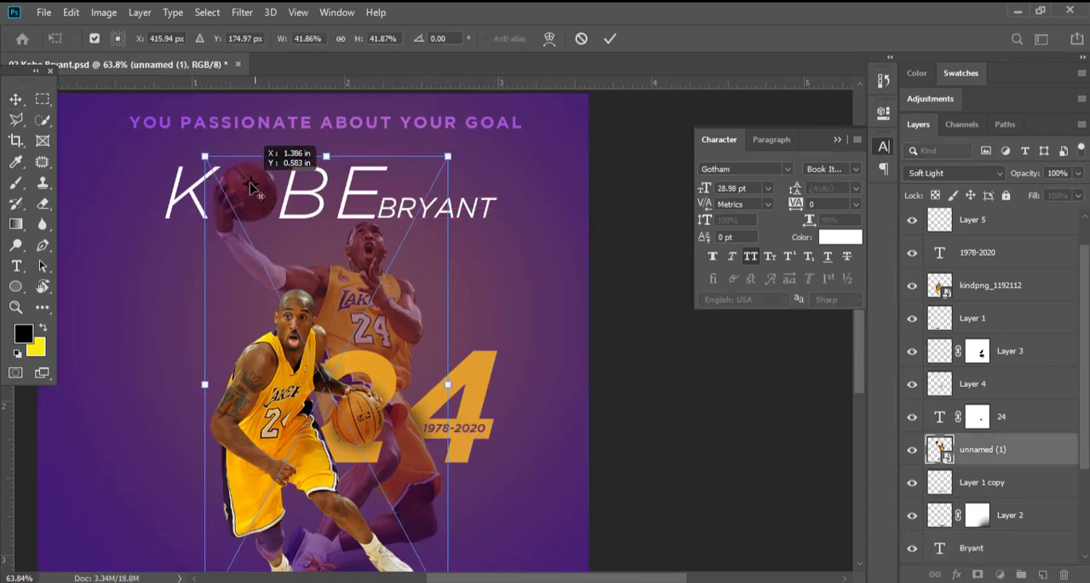
pyautogui.moveTo(500, 146); pyautogui.dragTo(514, 170)
pyautogui.press('Return')
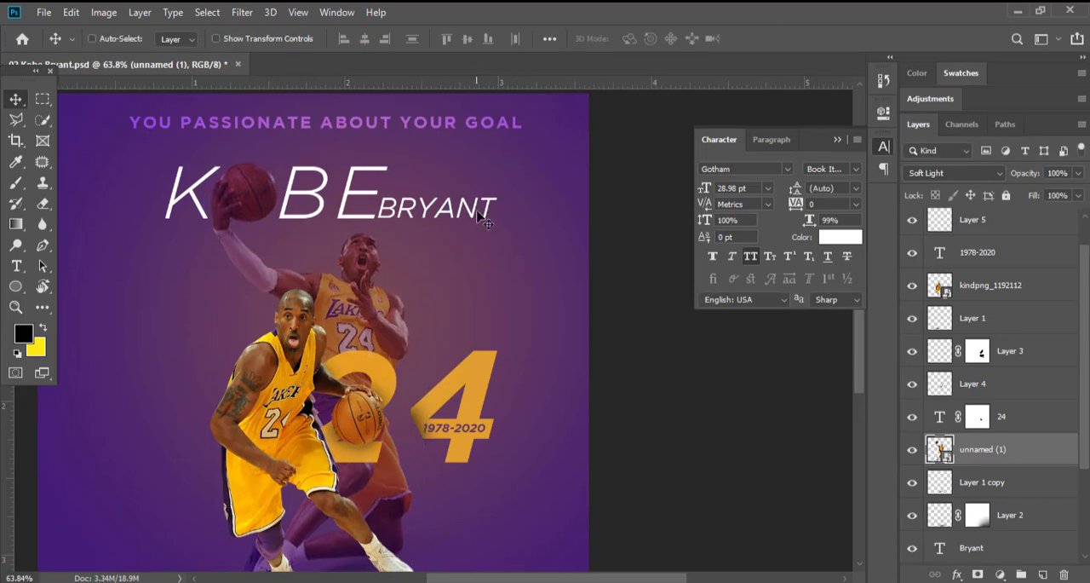
pyautogui.hotkey('ctrl', '0')
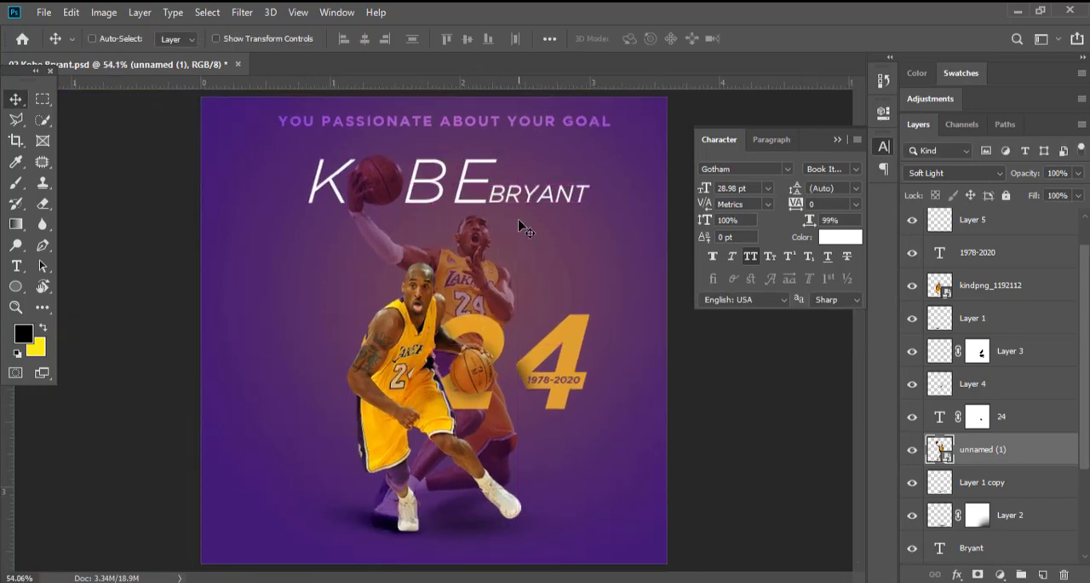
# Shift the BRYANT text about 0.027 in to the right, keeping it on the KOBE baseline.
pyautogui.keyDown('ctrl'); pyautogui.click(557, 170); pyautogui.keyUp('ctrl')
pyautogui.keyDown('ctrl'); pyautogui.click(557, 171); pyautogui.keyUp('ctrl')
pyautogui.moveTo(550, 219); pyautogui.dragTo(555, 219)
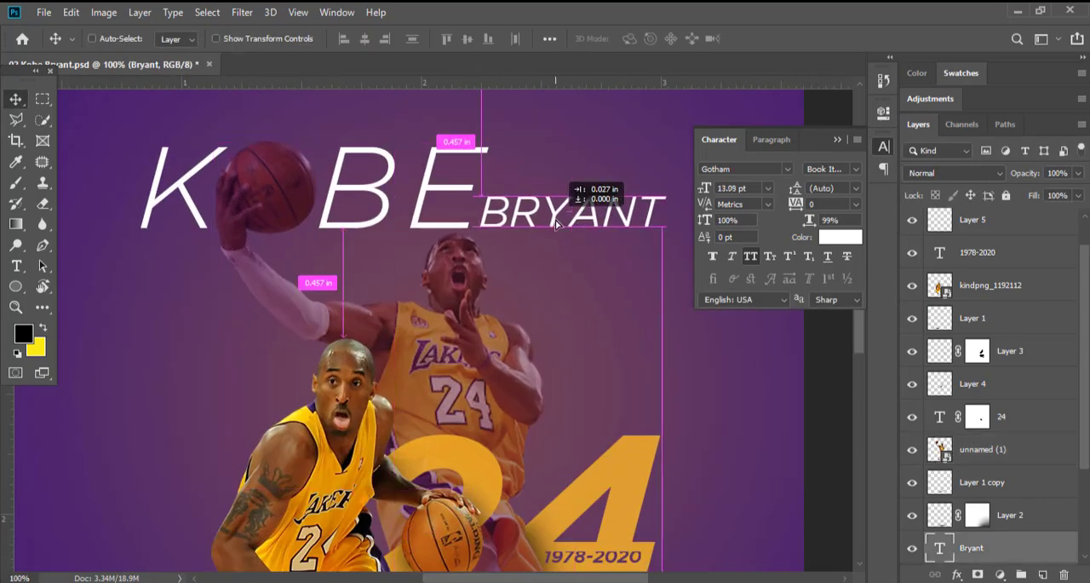
pyautogui.scroll(-2, 556, 224)
# Change the BRYANT text to Gotham Medium with faux italic.
pyautogui.press('t')
pyautogui.doubleClick(471, 198)
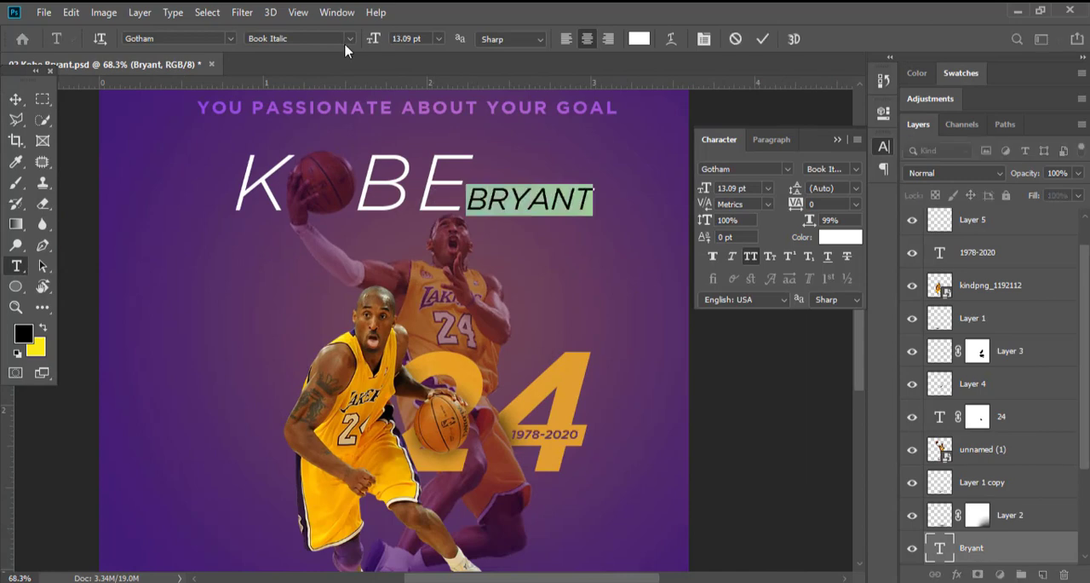
pyautogui.click(348, 39)
pyautogui.click(344, 105)
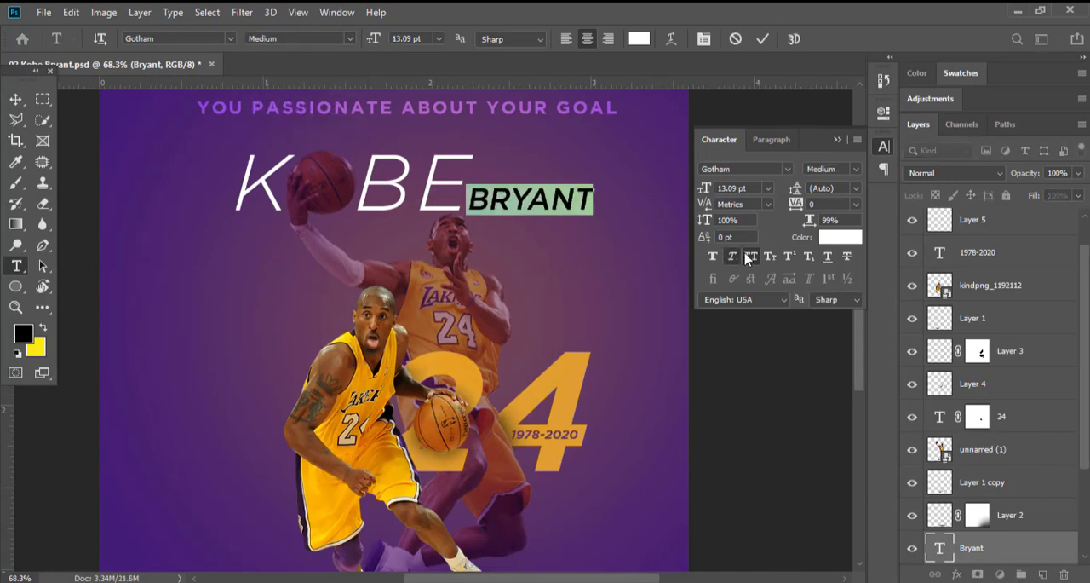
pyautogui.click(838, 140)
pyautogui.click(15, 99)
pyautogui.scroll(-2, 552, 216)
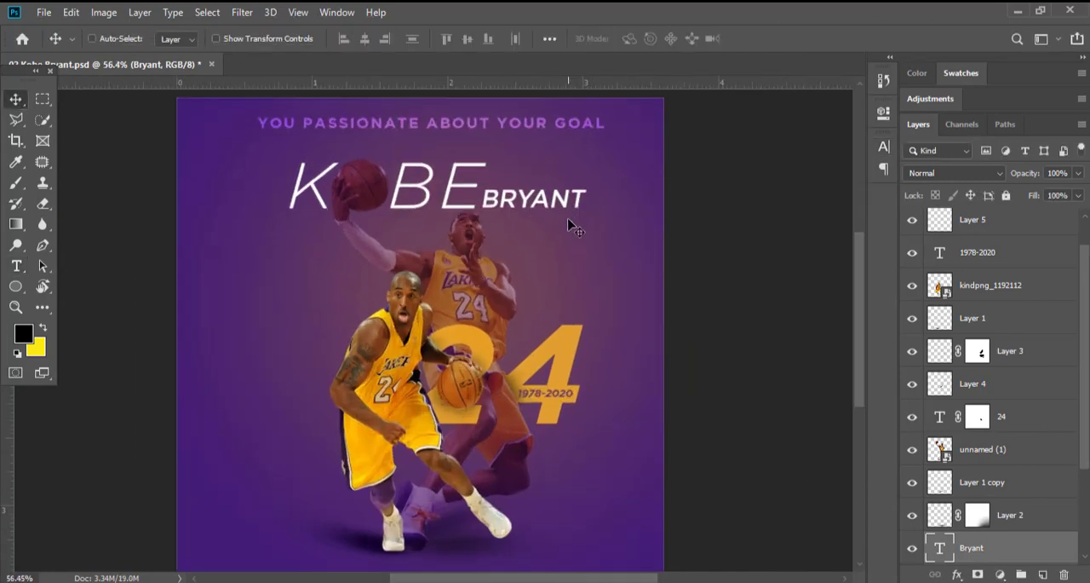
# Try a tracking of -80 on the BRYANT text and restore it to 0.
pyautogui.press('t')
pyautogui.click(884, 147)
pyautogui.click(830, 205)
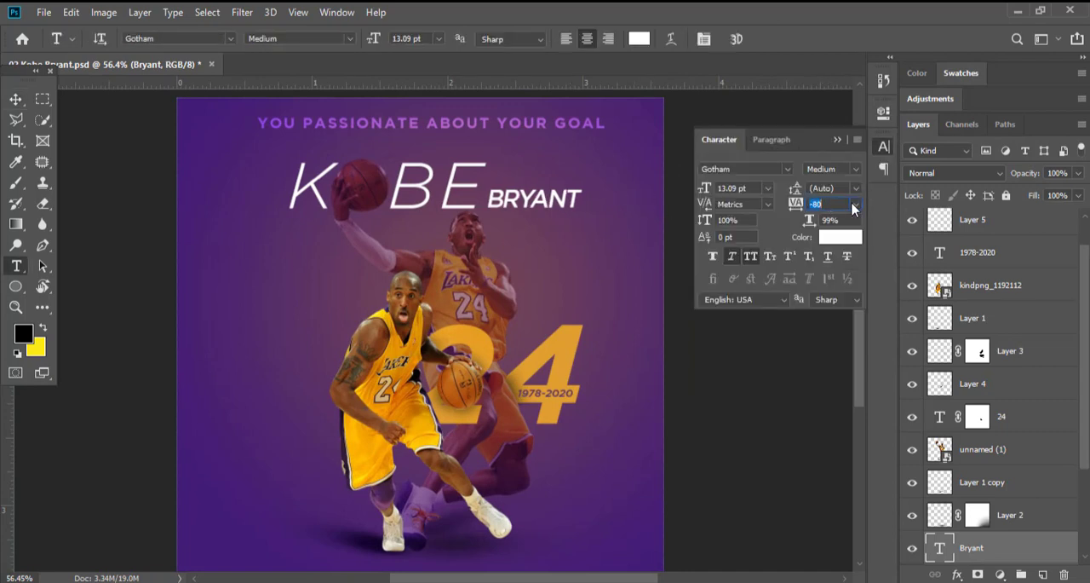
pyautogui.click(856, 205)
pyautogui.click(836, 301)
pyautogui.click(837, 139)
pyautogui.click(16, 98)
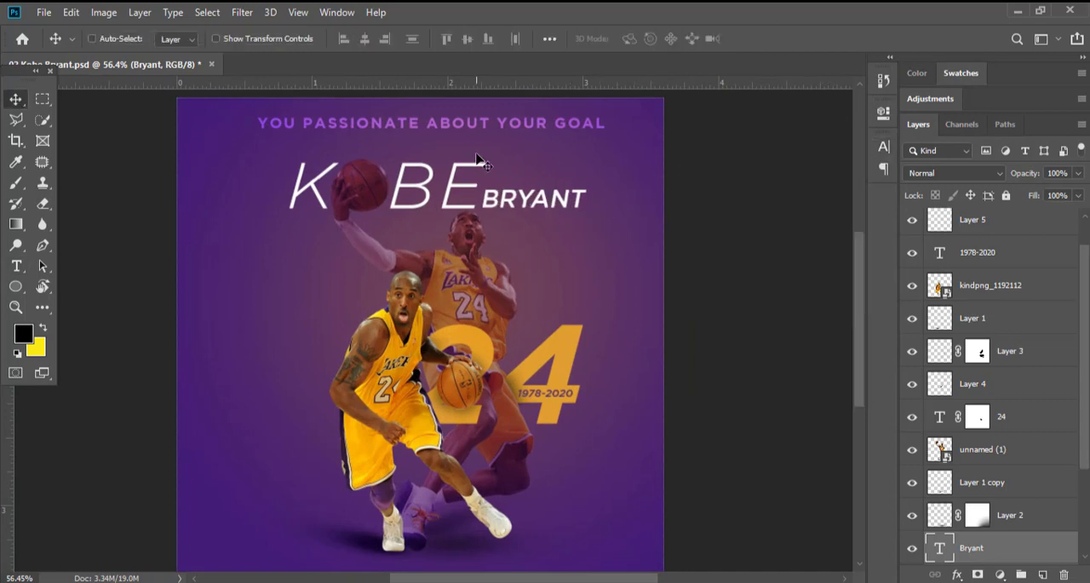
# Lower the YOU PASSIONATE ABOUT YOUR GOAL line slightly with a # added in front, and save the document.
pyautogui.keyDown('ctrl'); pyautogui.click(479, 125); pyautogui.keyUp('ctrl')
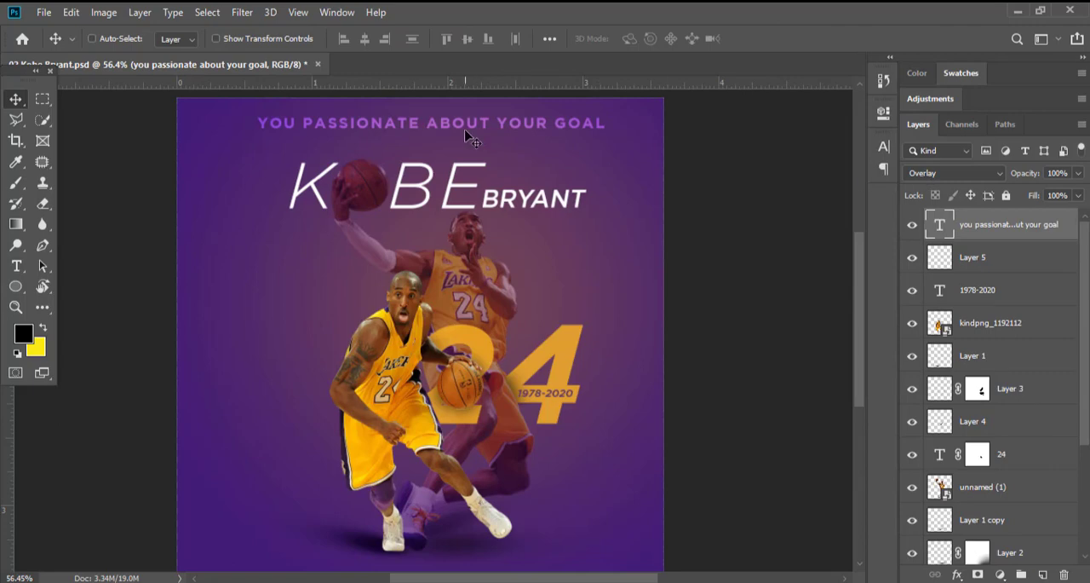
pyautogui.moveTo(481, 126); pyautogui.dragTo(529, 148)
pyautogui.press('t')
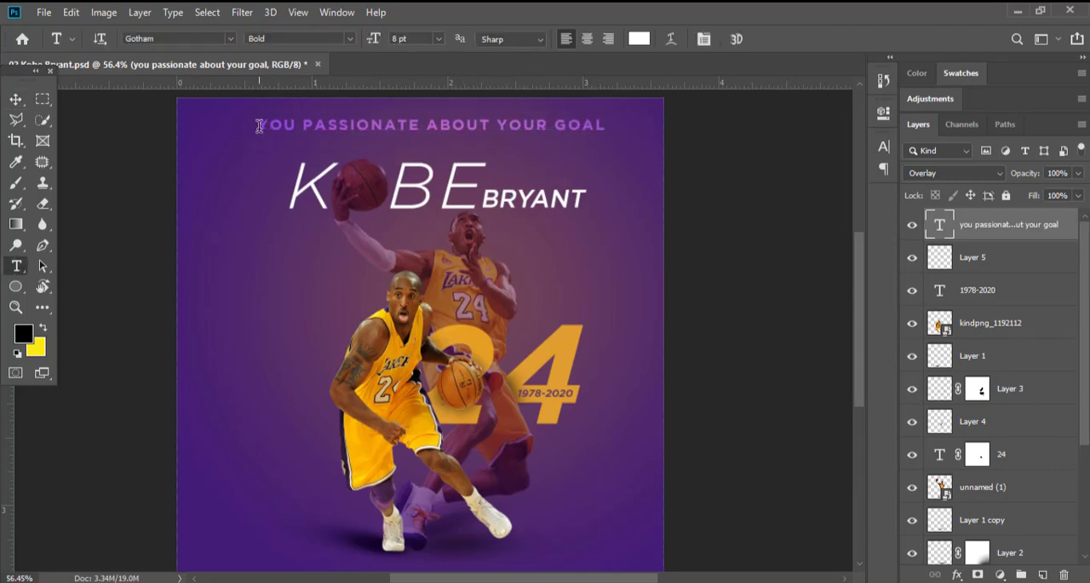
pyautogui.click(15, 102)
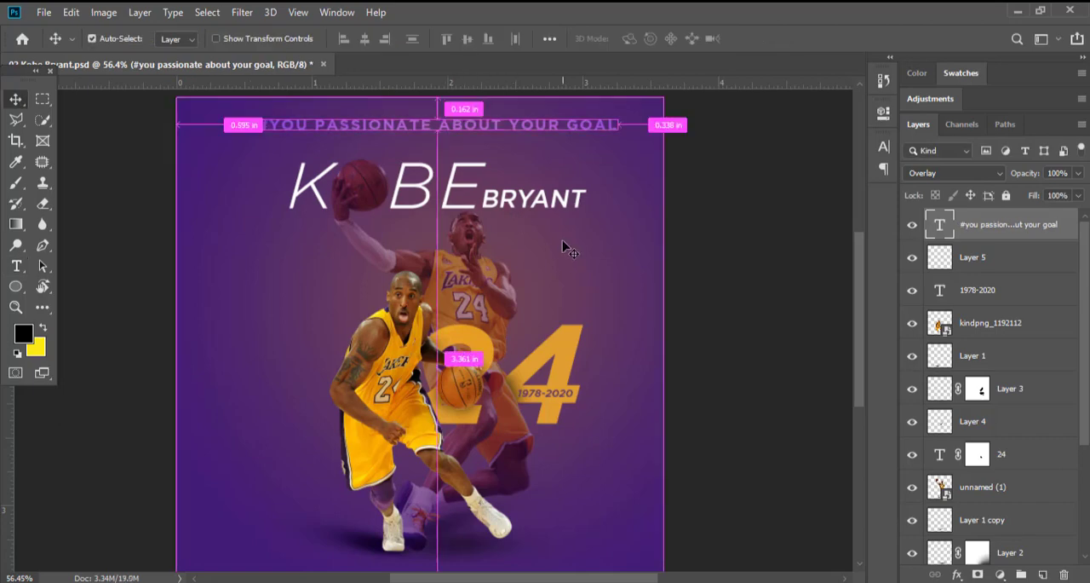
pyautogui.hotkey('ctrl', 's')
# Load the outline of the large number 24 as a selection.
pyautogui.press('t')
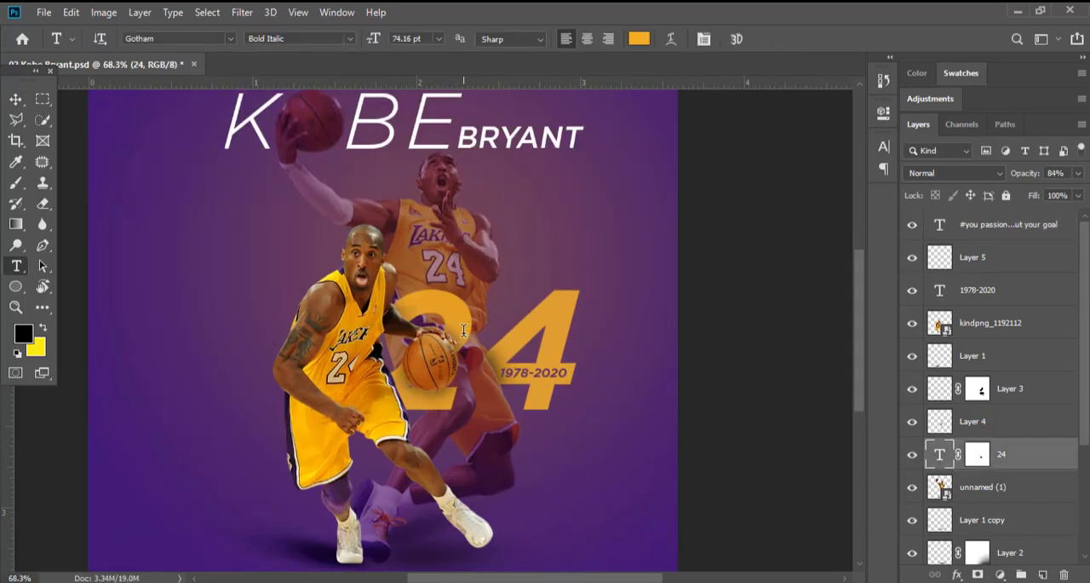
pyautogui.click(14, 102)
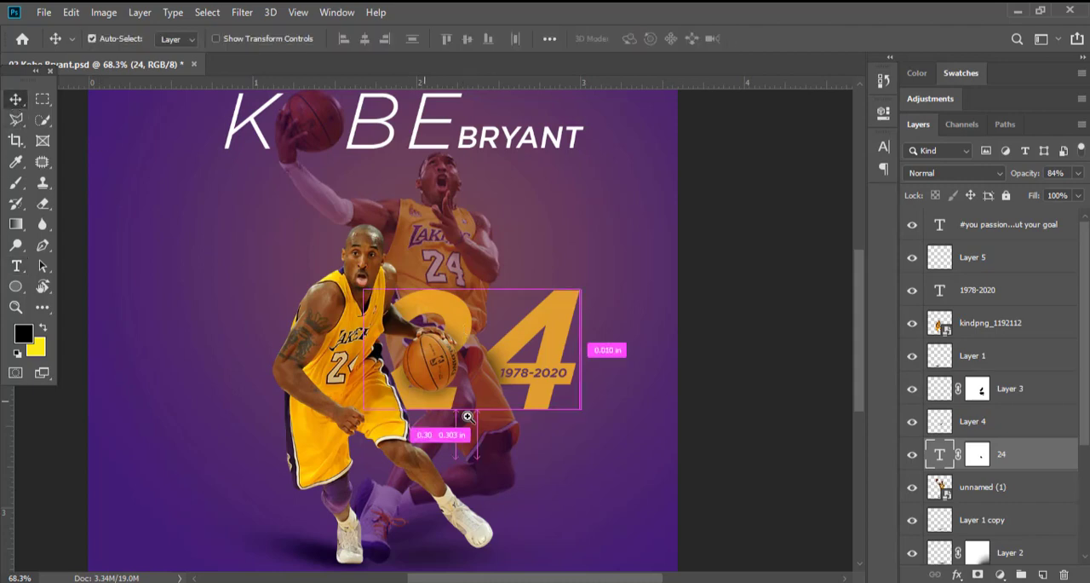
pyautogui.moveTo(468, 416); pyautogui.dragTo(429, 400)
pyautogui.keyDown('ctrl'); pyautogui.click(941, 456); pyautogui.keyUp('ctrl')
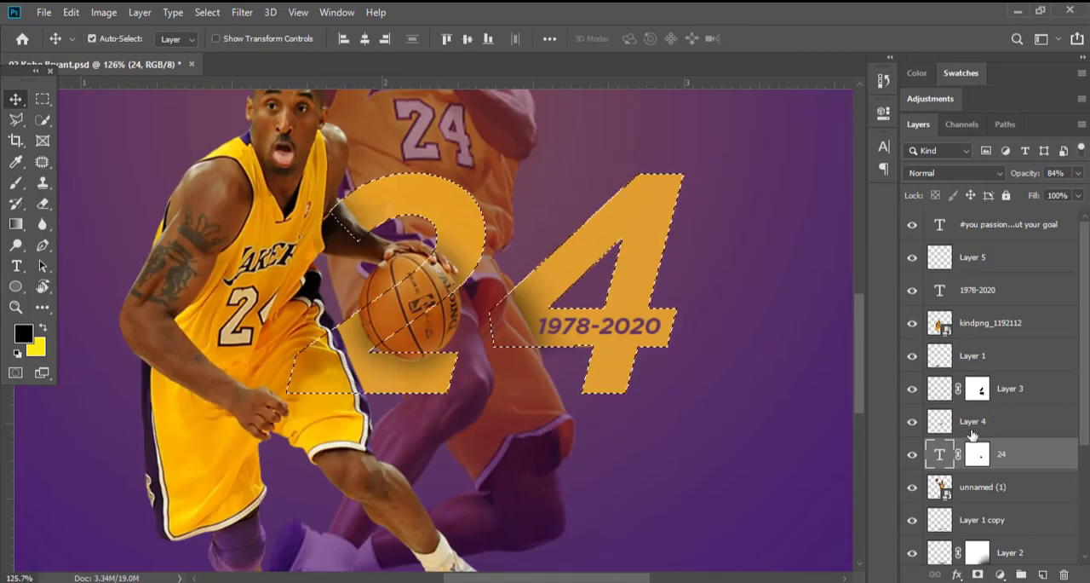
# Brush black shading on Layer 4 inside the 24 selection beside the front player's shorts, and deselect.
pyautogui.click(945, 421)
pyautogui.press('b')
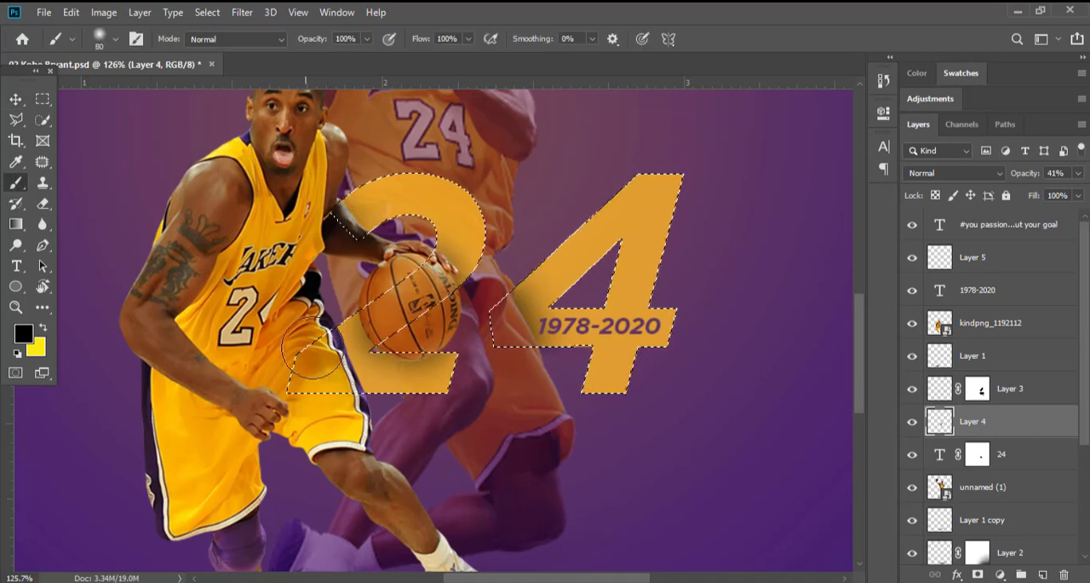
pyautogui.scroll(3, 316, 360)
pyautogui.moveTo(321, 308)
pyautogui.mouseDown()
pyautogui.moveTo(347, 334)
pyautogui.moveTo(375, 435)
pyautogui.moveTo(308, 272)
pyautogui.mouseUp()
pyautogui.hotkey('ctrl', 'd')
pyautogui.press('v')
pyautogui.scroll(-3, 351, 363)
pyautogui.scroll(-5, 351, 363)
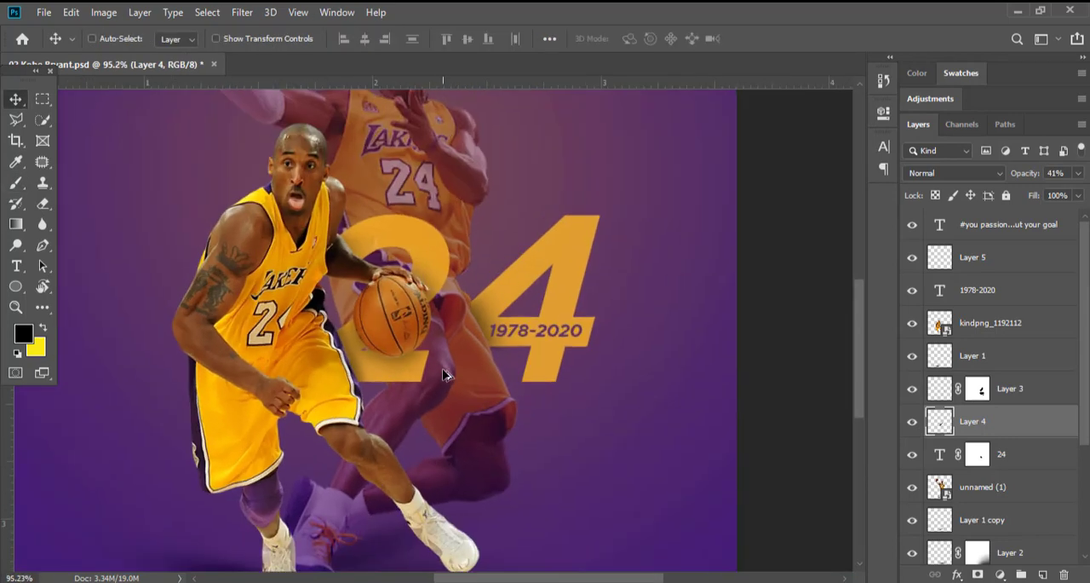
pyautogui.scroll(1, 495, 343)
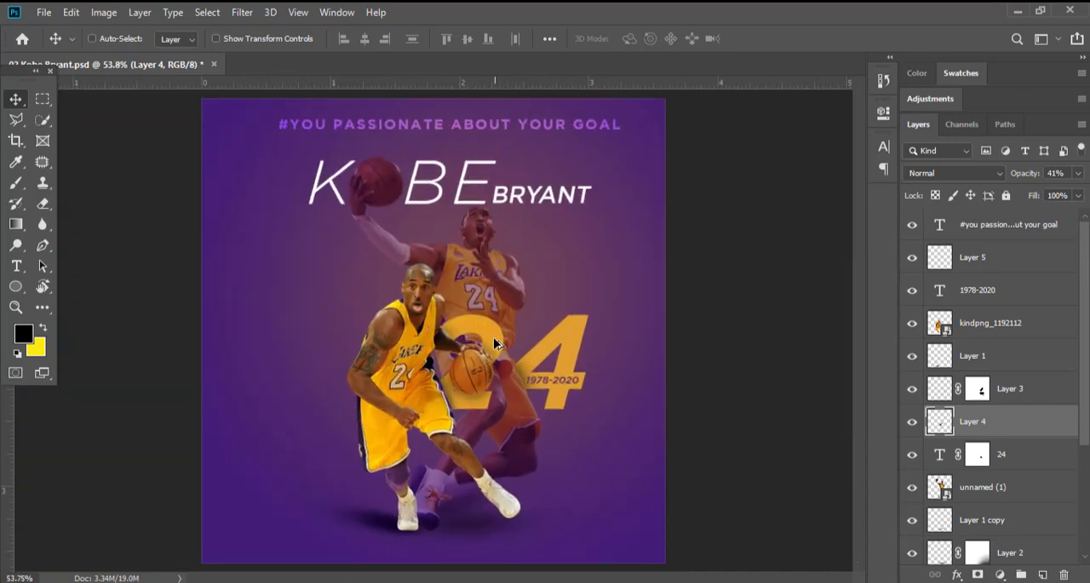
# Add a new empty layer directly above Color Fill 2, beneath the title text layers.
pyautogui.click(980, 487)
pyautogui.scroll(-2, 998, 426)
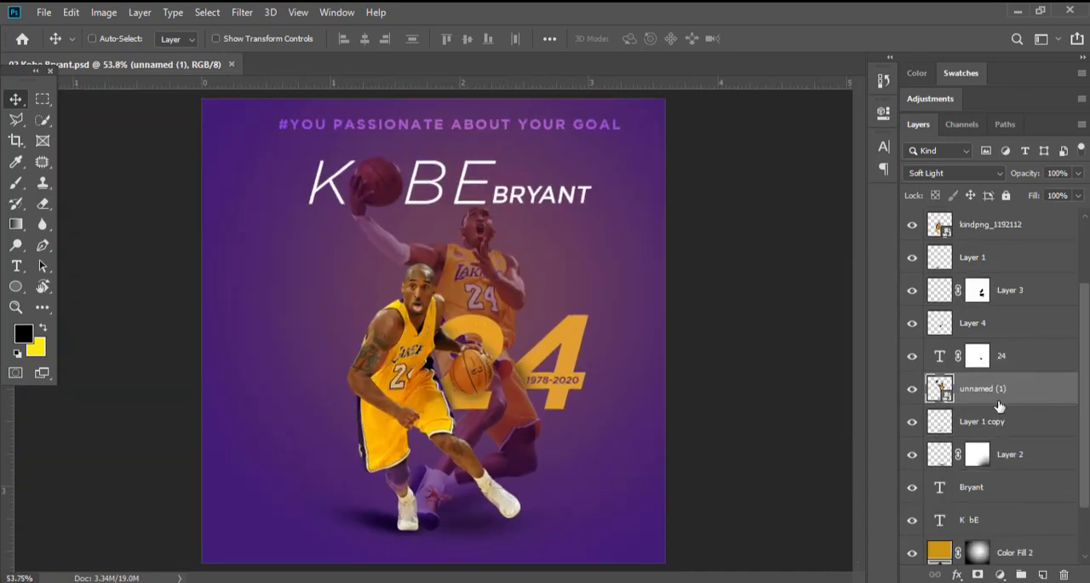
pyautogui.scroll(-1, 1025, 406)
pyautogui.click(1009, 430)
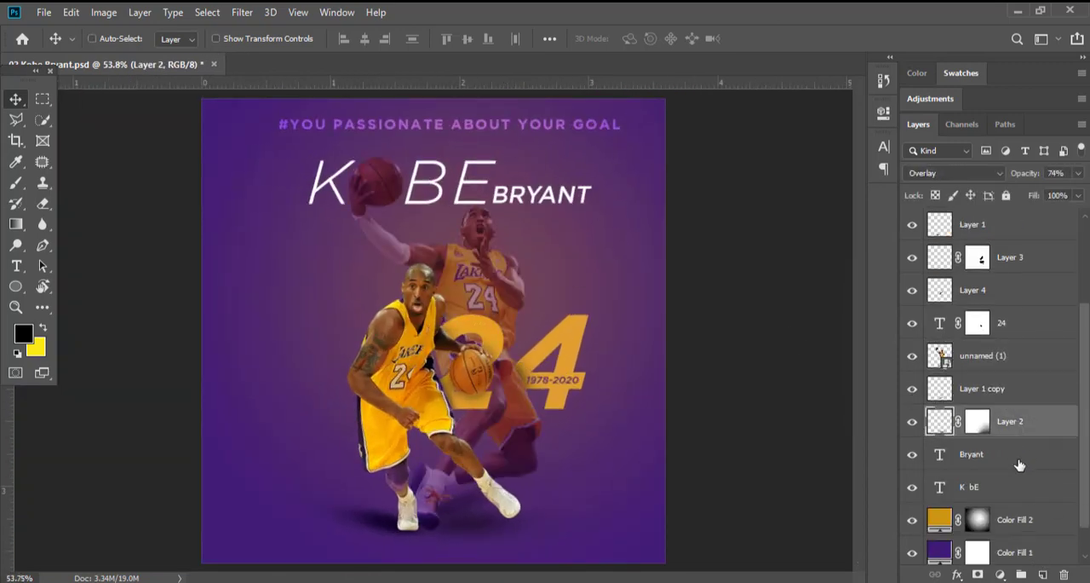
pyautogui.scroll(-1, 1014, 426)
pyautogui.click(971, 483)
pyautogui.click(1043, 574)
# Enlarge the Brush tool's preset picker and show only the brushes in the Cloud_Brushes group.
pyautogui.click(15, 182)
pyautogui.rightClick(280, 196)
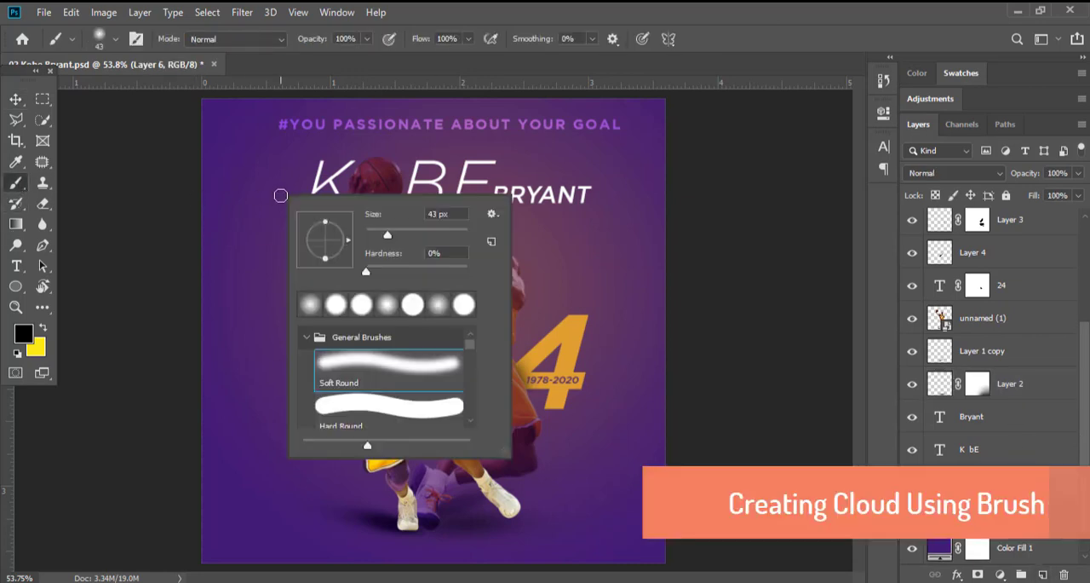
pyautogui.rightClick(231, 123)
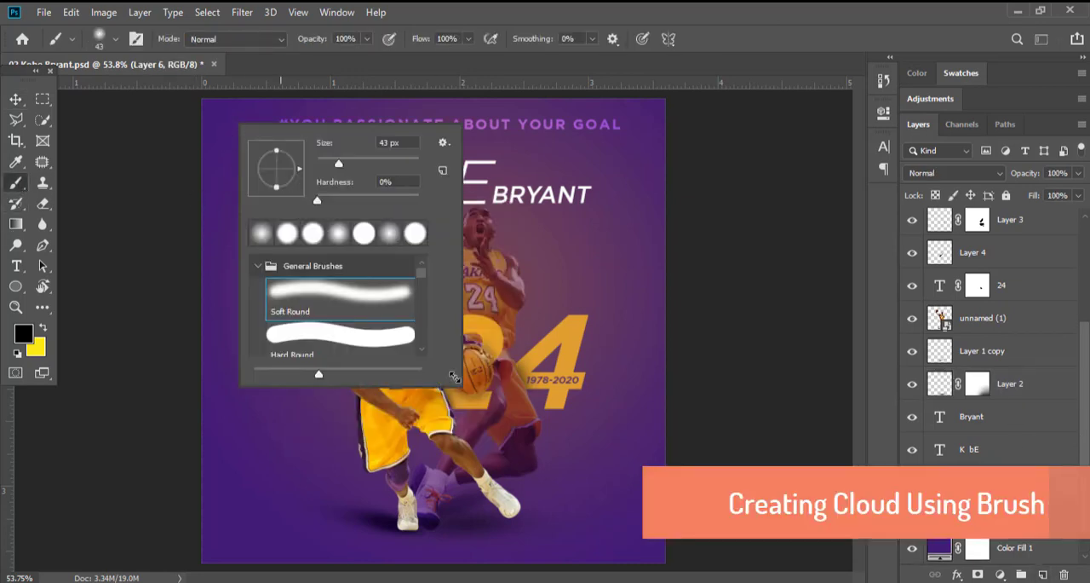
pyautogui.moveTo(455, 379); pyautogui.dragTo(791, 539)
pyautogui.click(257, 266)
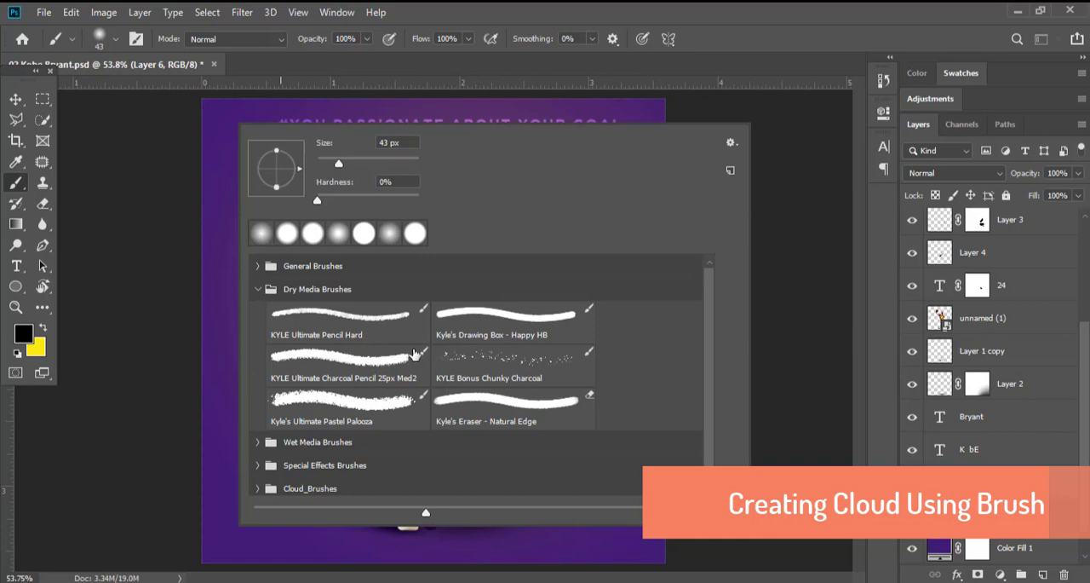
pyautogui.click(258, 289)
pyautogui.click(258, 360)
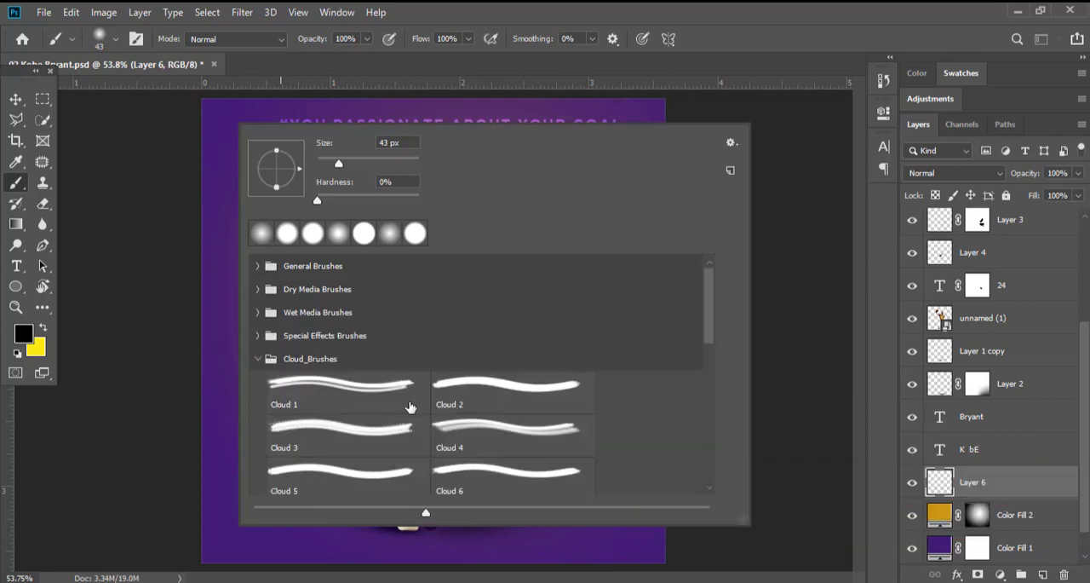
# Stamp a white cloud at the poster's upper-right edge on Layer 6 with the Cloud 2 brush at 848 px.
pyautogui.click(563, 157)
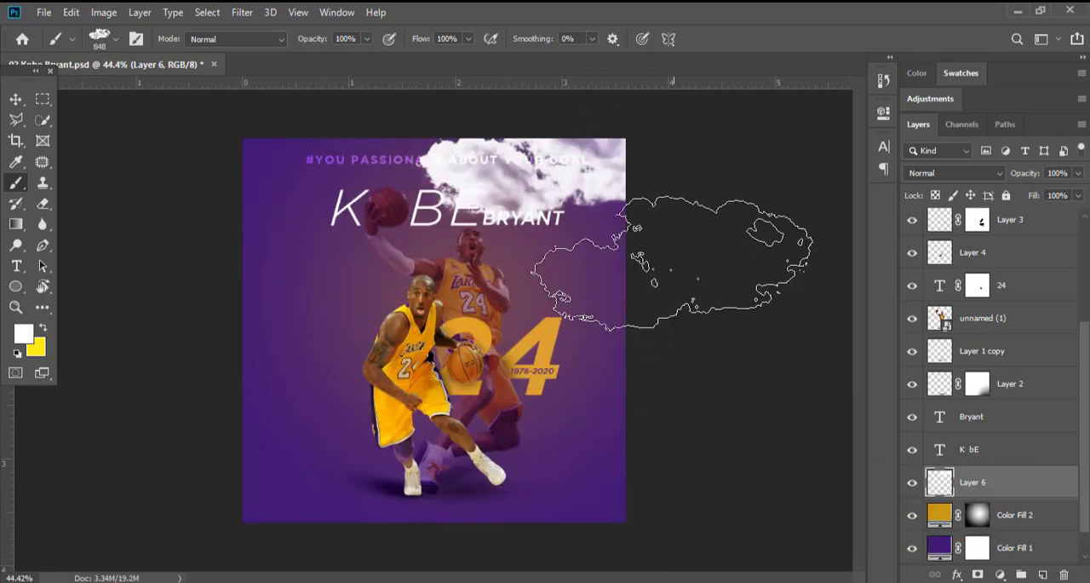
pyautogui.hotkey('ctrl', 'z')
pyautogui.click(528, 119)
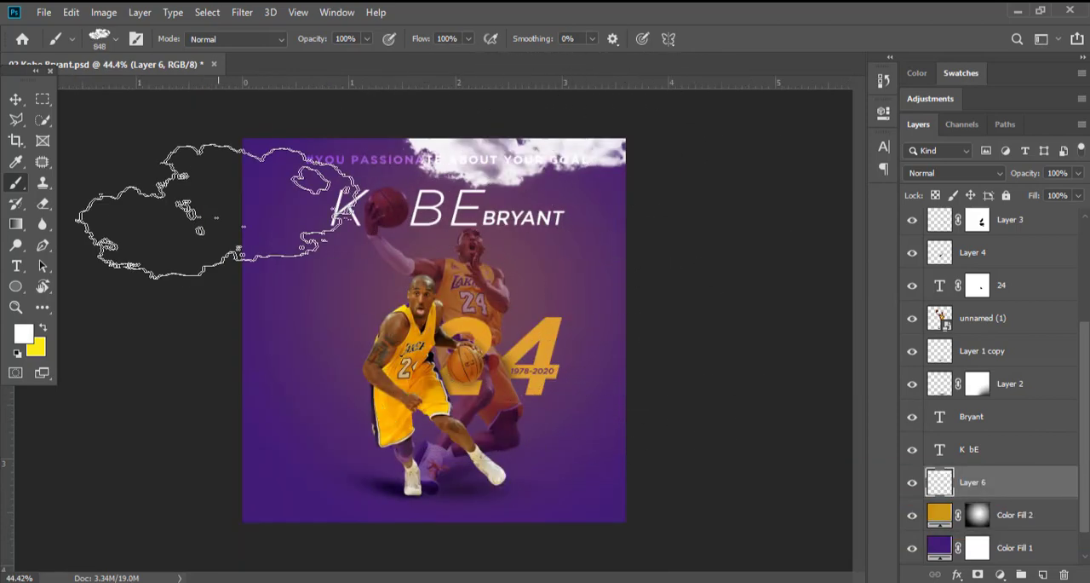
# Set the blending mode of the cloud layer, Layer 6, to Overlay.
pyautogui.click(15, 99)
pyautogui.scroll(-1, 988, 341)
pyautogui.click(953, 173)
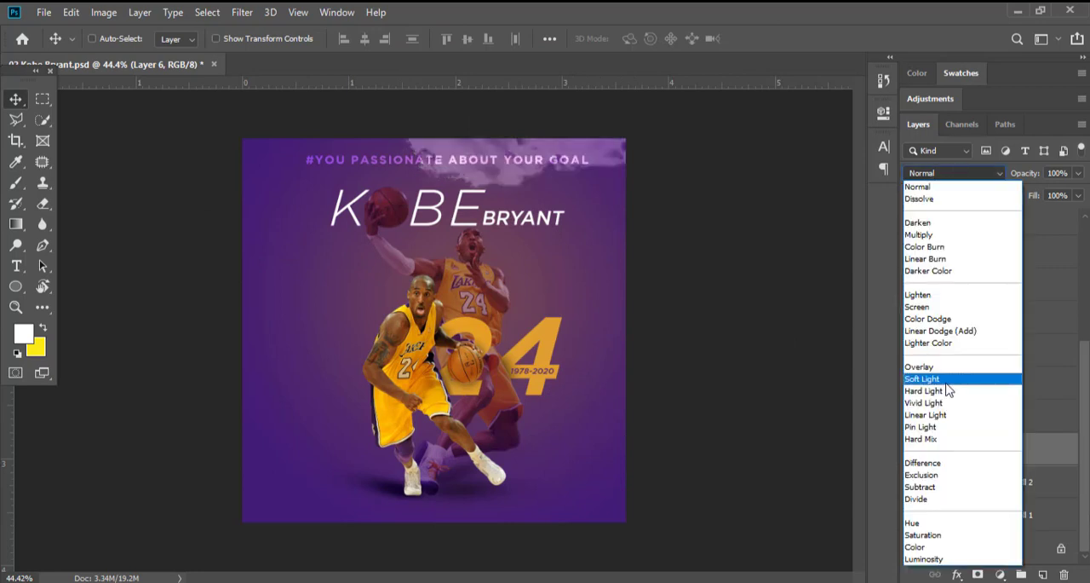
pyautogui.click(934, 368)
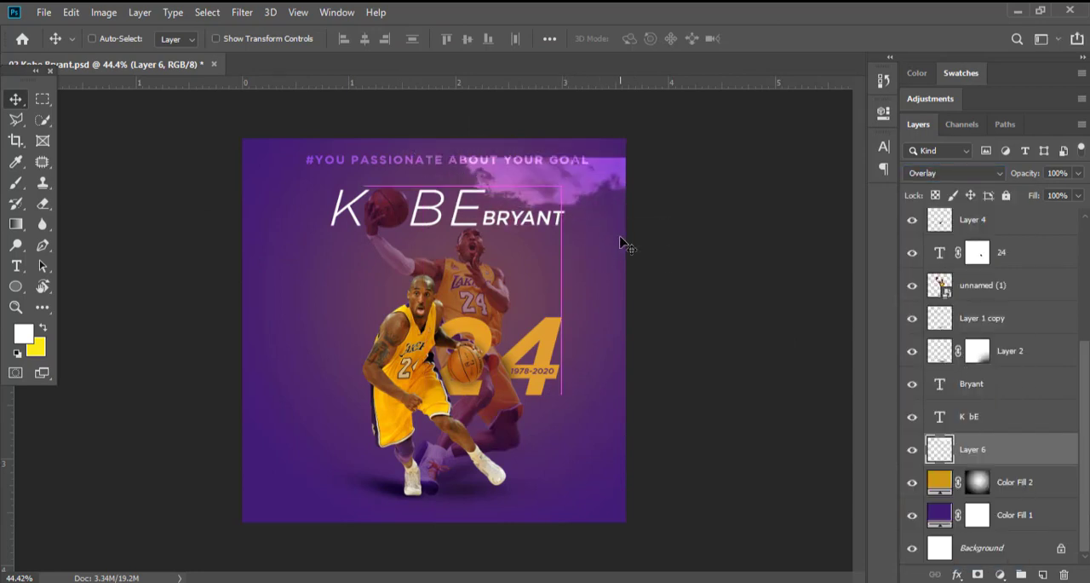
# Try stamping a cloud on the left side of the poster with the Cloud 6 brush at 600 px.
pyautogui.press('b')
pyautogui.rightClick(398, 186)
pyautogui.scroll(-1, 615, 472)
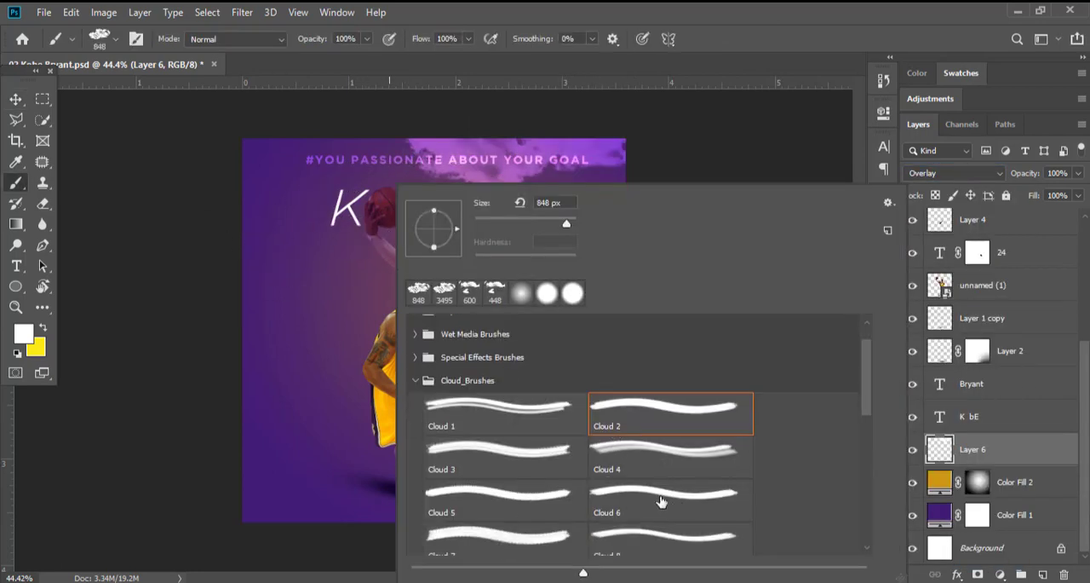
pyautogui.doubleClick(661, 501)
pyautogui.rightClick(432, 180)
pyautogui.click(582, 223)
pyautogui.click(568, 12)
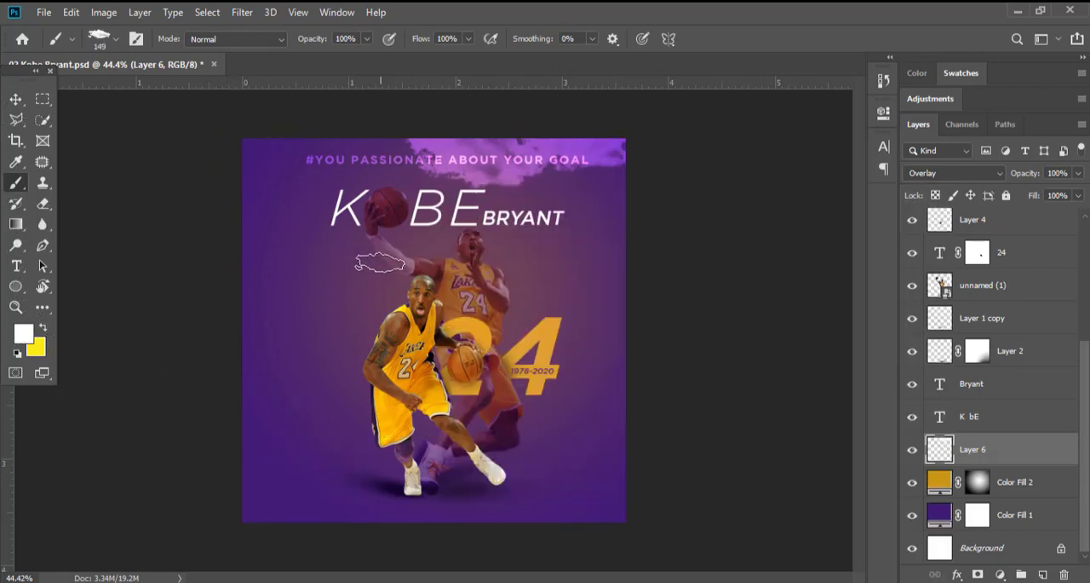
pyautogui.moveTo(407, 261); pyautogui.dragTo(331, 278)
pyautogui.hotkey('ctrl', 'z')
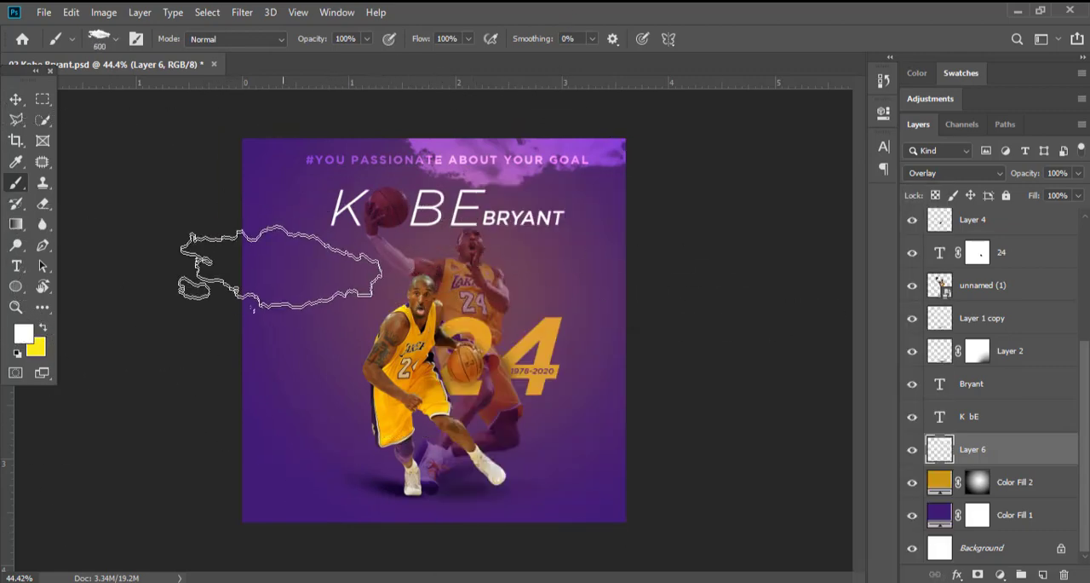
pyautogui.click(396, 322)
pyautogui.scroll(-4, 475, 322)
pyautogui.scroll(1, 477, 317)
# Stamp further clouds in the poster's upper-left corner and beside the rear player's raised arm with the Cloud 3 brush.
pyautogui.rightClick(317, 256)
pyautogui.scroll(-4, 511, 434)
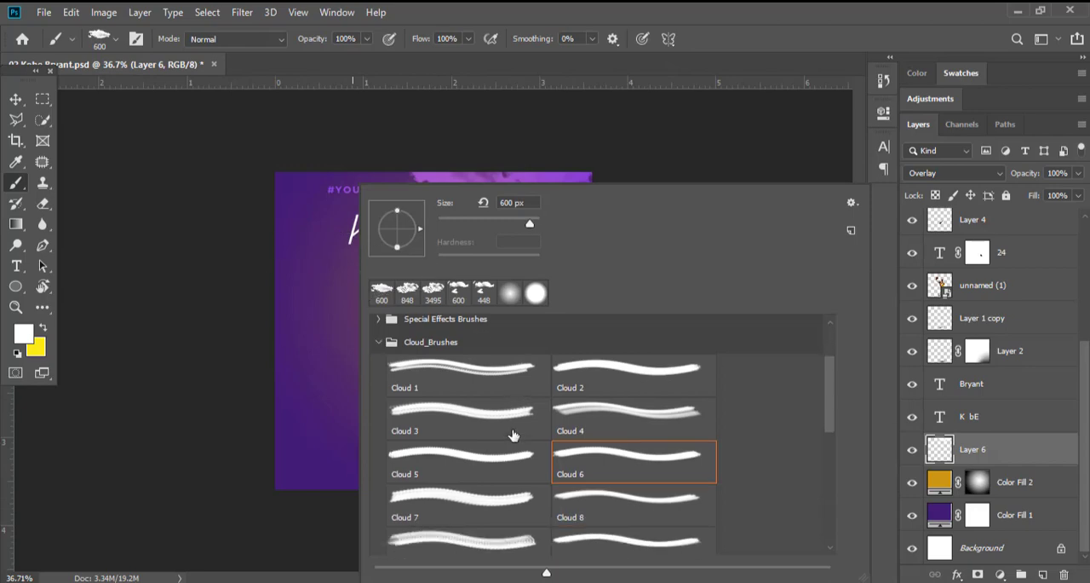
pyautogui.doubleClick(499, 433)
pyautogui.moveTo(238, 264); pyautogui.dragTo(233, 264)
pyautogui.moveTo(493, 275); pyautogui.dragTo(289, 266)
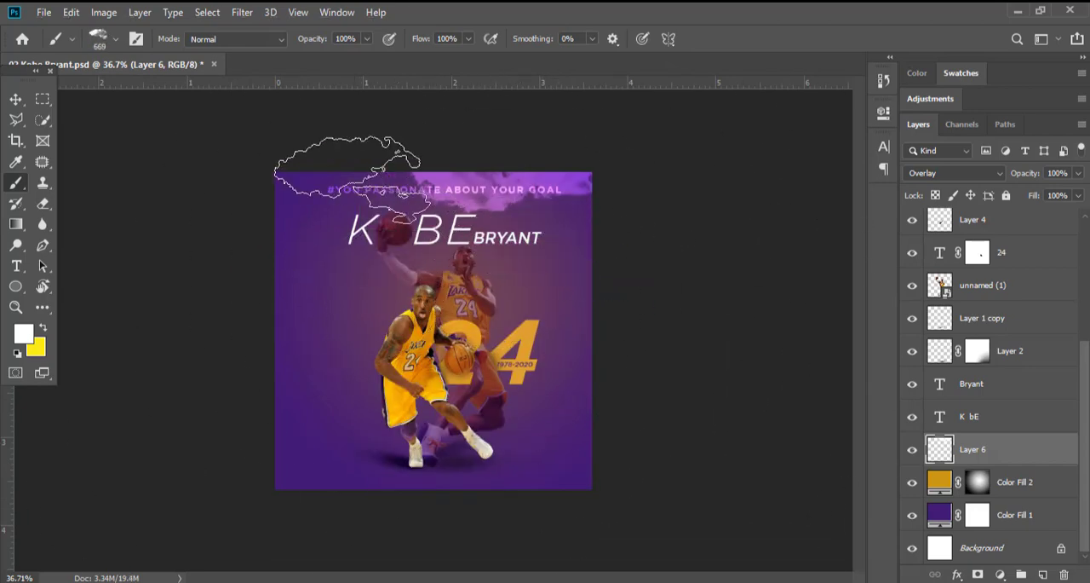
pyautogui.click(293, 188)
pyautogui.hotkey('ctrl', 'z')
pyautogui.moveTo(342, 278); pyautogui.dragTo(385, 282)
pyautogui.click(353, 265)
pyautogui.hotkey('ctrl', 'z')
pyautogui.moveTo(330, 251); pyautogui.dragTo(357, 250)
pyautogui.click(299, 250)
pyautogui.scroll(-1, 475, 261)
pyautogui.click(17, 101)
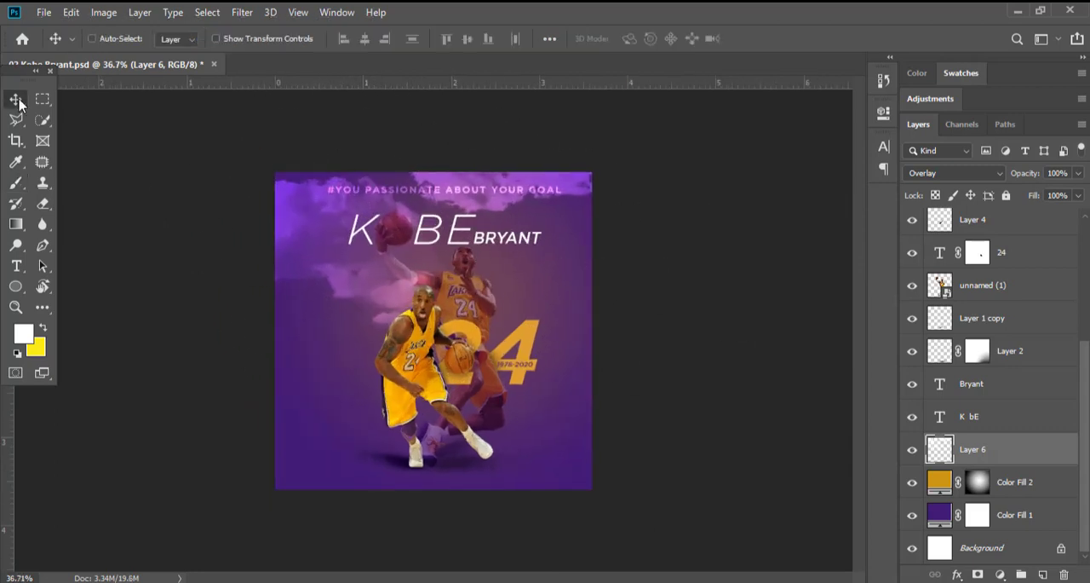
# Try repositioning the Layer 6 clouds with Free Transform.
pyautogui.scroll(1, 551, 394)
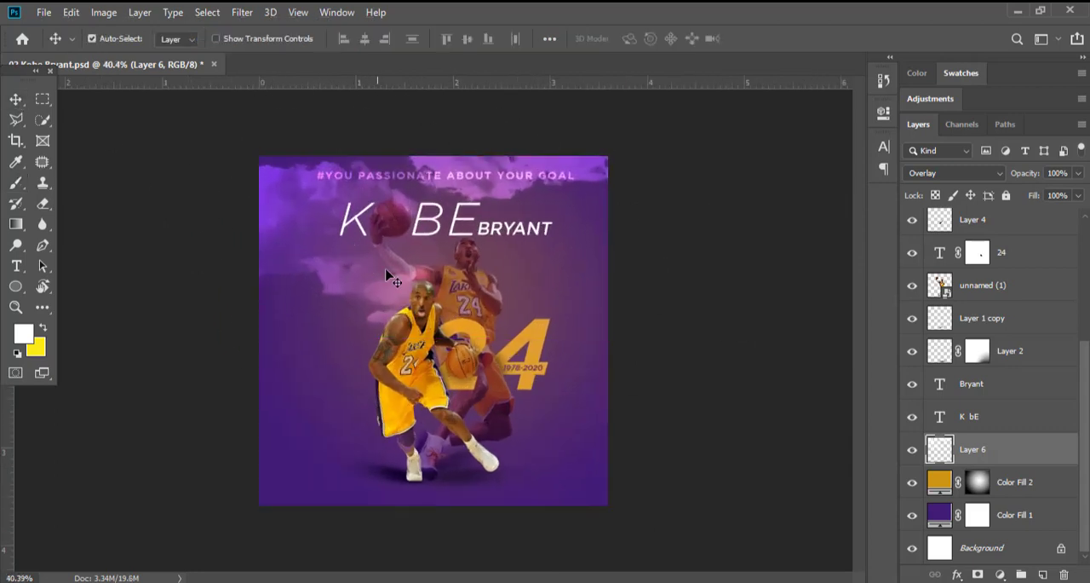
pyautogui.hotkey('ctrl', 't')
pyautogui.moveTo(433, 338); pyautogui.dragTo(434, 246)
pyautogui.click(741, 38)
pyautogui.scroll(-1, 496, 290)
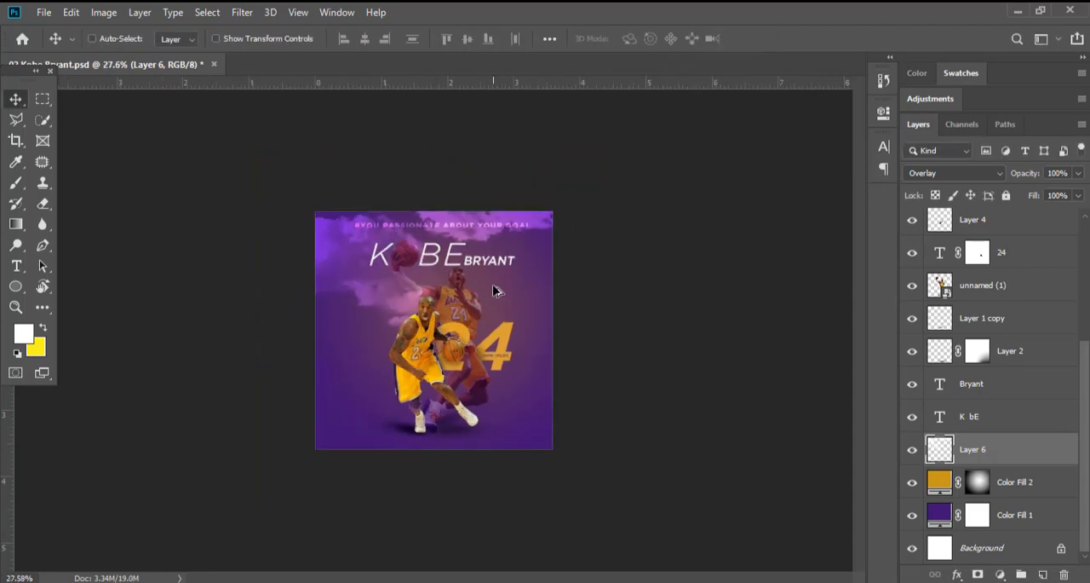
pyautogui.scroll(-3, 496, 291)
pyautogui.scroll(2, 498, 292)
# Replace the cloud layer with a new empty layer above Color Fill 2, and choose a scattered cloud brush.
pyautogui.press('Delete')
pyautogui.click(1042, 575)
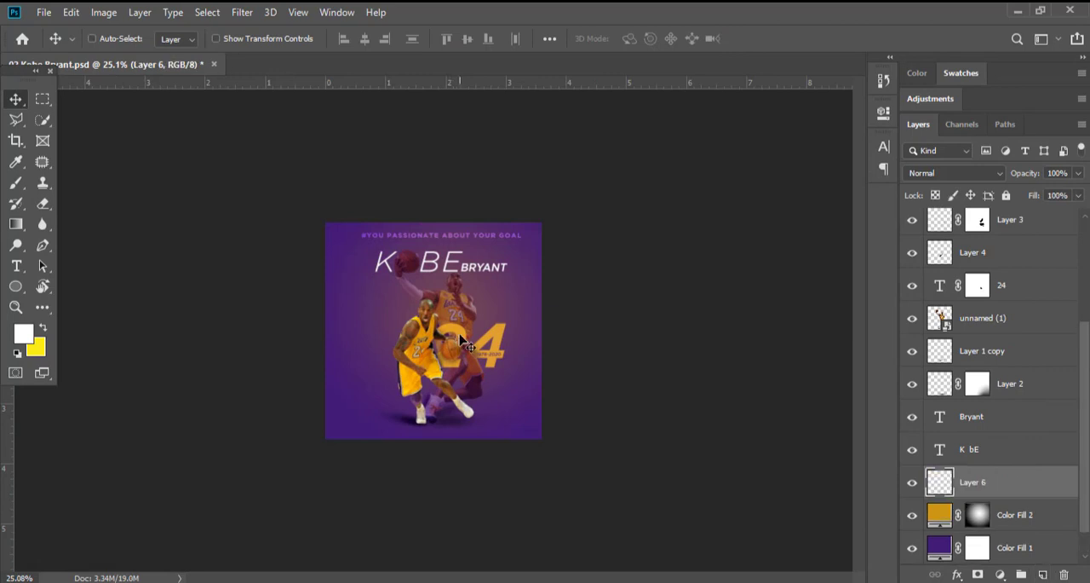
pyautogui.press('b')
pyautogui.rightClick(460, 341)
pyautogui.scroll(-5, 558, 367)
pyautogui.doubleClick(517, 487)
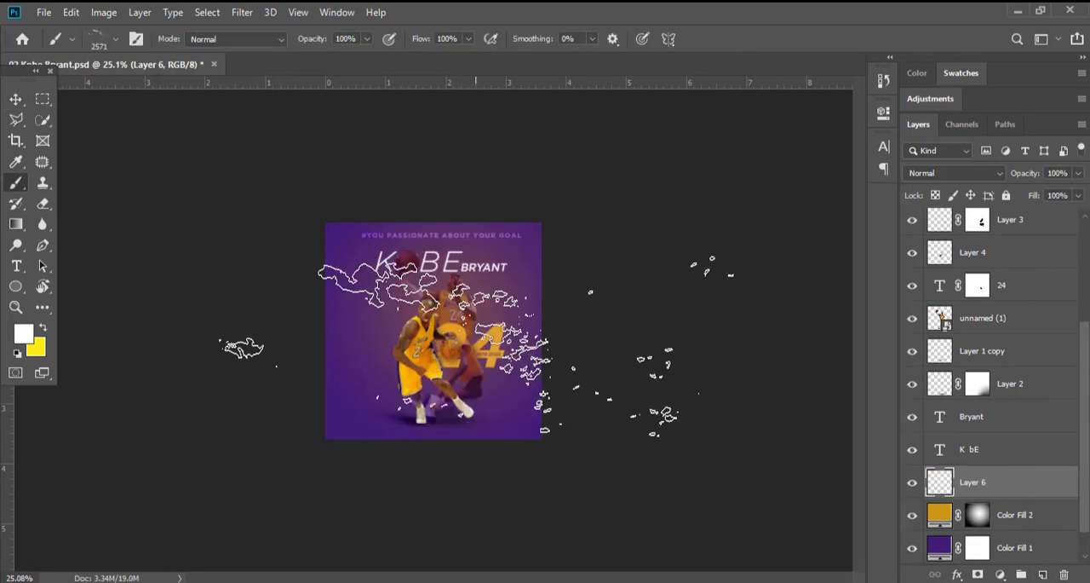
# Stamp white scattered clouds on Layer 6 around the KOBE title and the rear player's head at 1541 px.
pyautogui.scroll(4, 476, 345)
pyautogui.moveTo(398, 298); pyautogui.dragTo(139, 247)
pyautogui.moveTo(424, 230); pyautogui.dragTo(442, 238)
pyautogui.moveTo(428, 237); pyautogui.dragTo(477, 237)
pyautogui.click(423, 230)
pyautogui.hotkey('ctrl', 'z')
pyautogui.click(456, 242)
pyautogui.hotkey('ctrl', 'z')
pyautogui.click(444, 262)
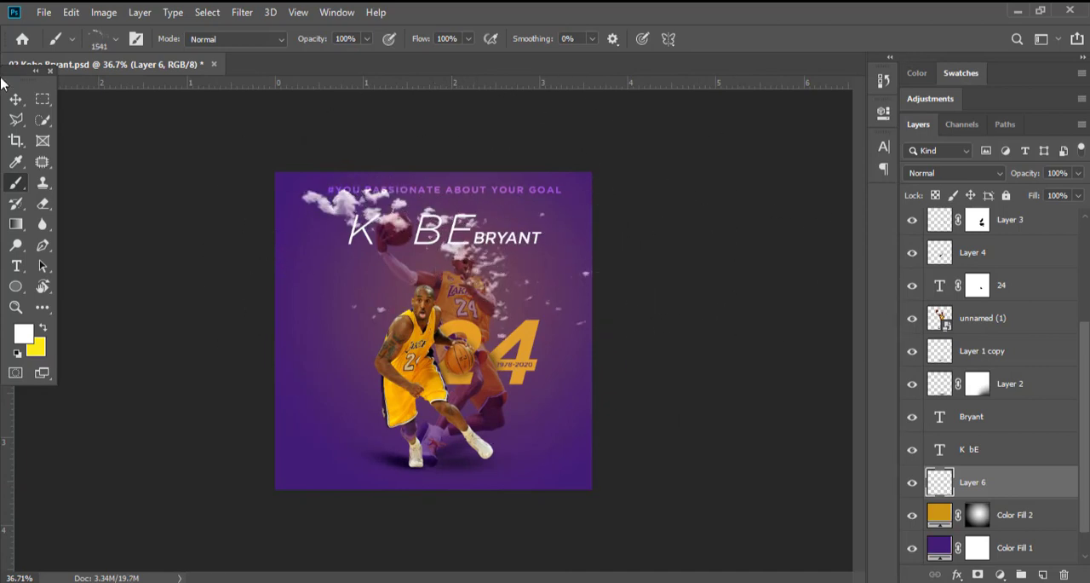
# Try Lighter Color blending on the scattered cloud layer, and settle on Overlay.
pyautogui.press('v')
pyautogui.click(954, 173)
pyautogui.click(937, 362)
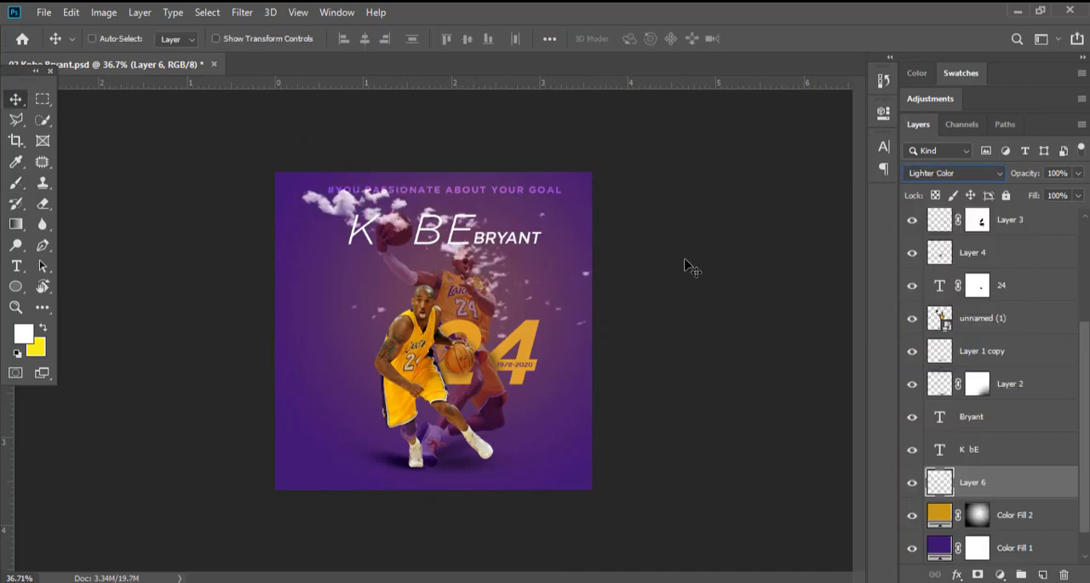
pyautogui.click(954, 173)
pyautogui.click(937, 378)
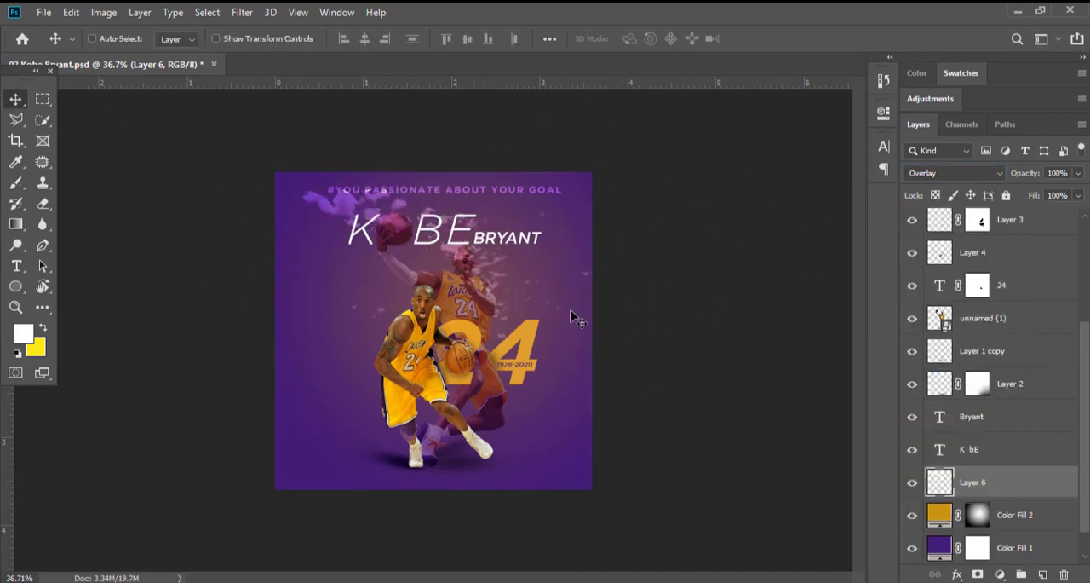
# Flip the scattered clouds on Layer 6 horizontally and move them to the poster's upper-right area.
pyautogui.moveTo(571, 317); pyautogui.dragTo(567, 272)
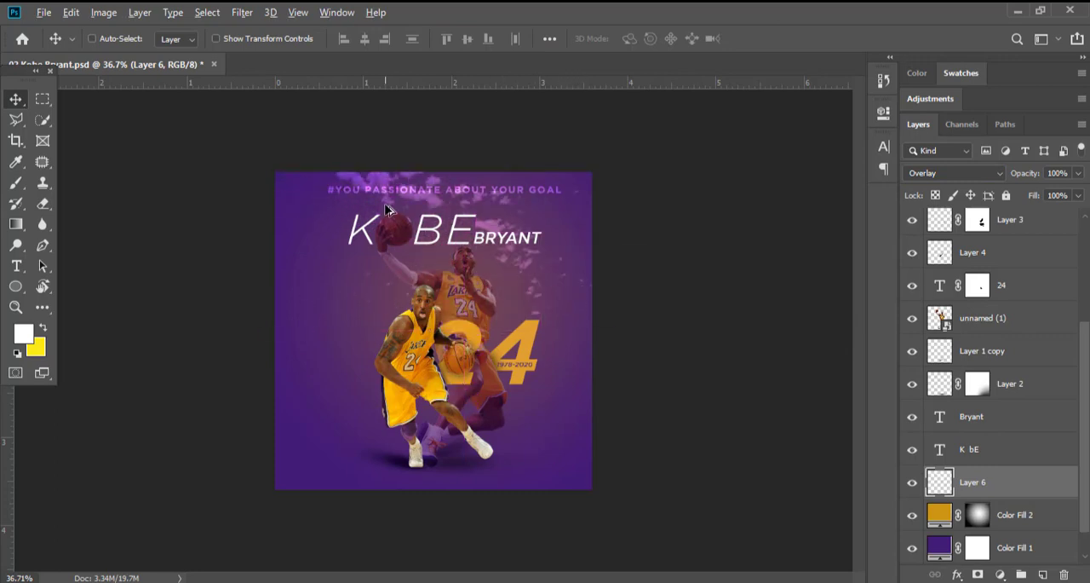
pyautogui.hotkey('ctrl', 't')
pyautogui.rightClick(429, 207)
pyautogui.click(479, 406)
pyautogui.press('Return')
pyautogui.moveTo(561, 286); pyautogui.dragTo(577, 266)
# Ready a 50 px Eraser for the scattered clouds on Layer 6.
pyautogui.scroll(5, 434, 324)
pyautogui.press('e')
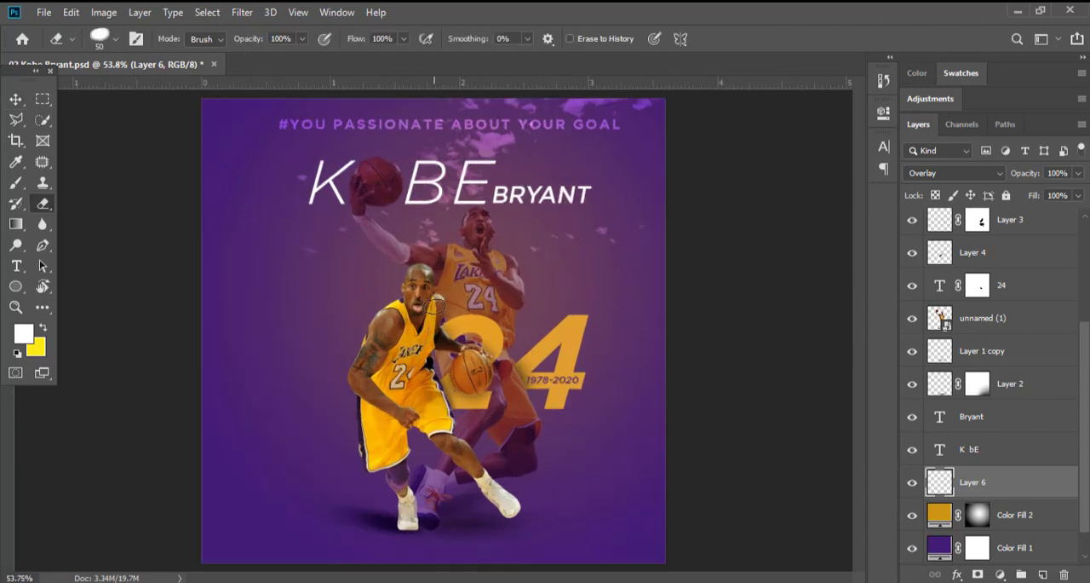
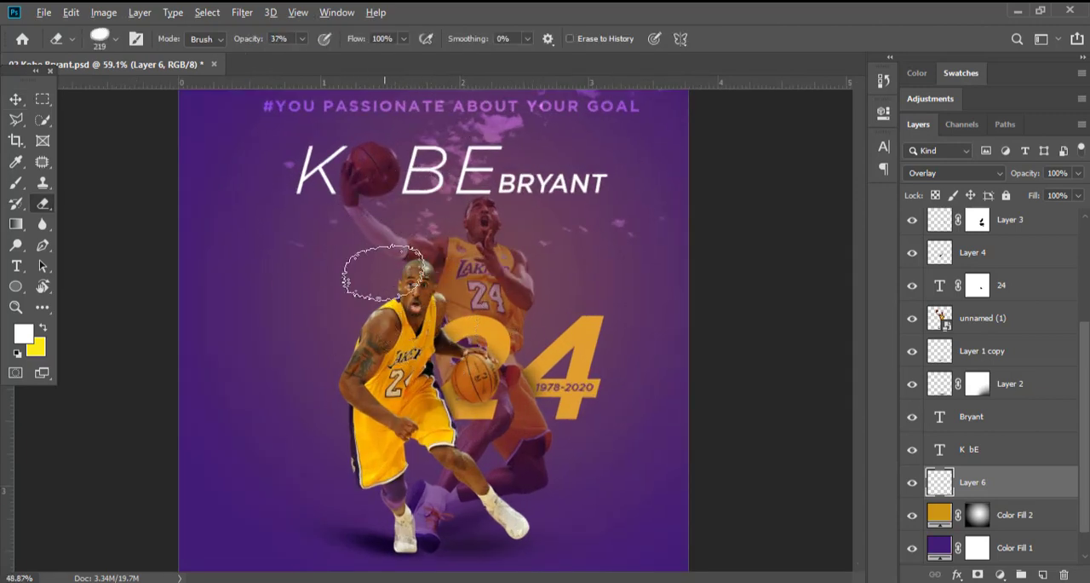
# Preview the fire-particle image 6622496_preview.png from the poster's image folder.
pyautogui.scroll(-1, 352, 271)
pyautogui.scroll(-3, 400, 223)
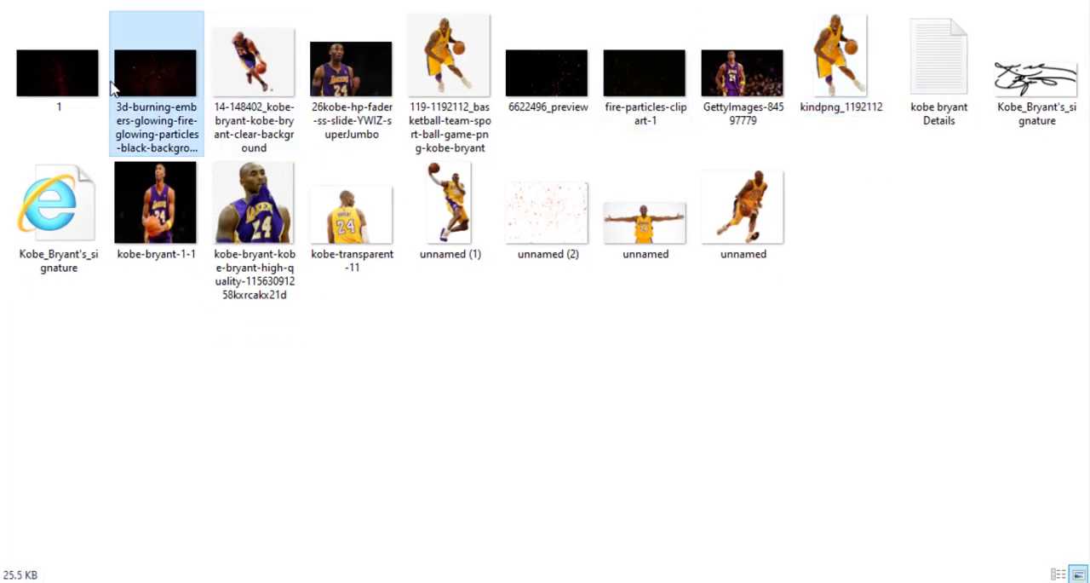
pyautogui.doubleClick(34, 61)
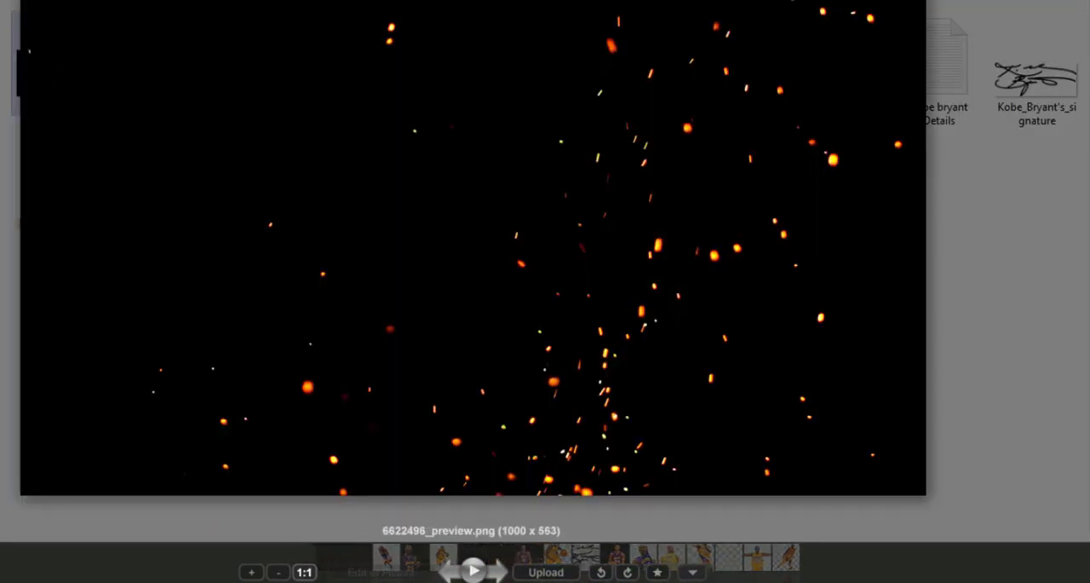
pyautogui.press('Escape')
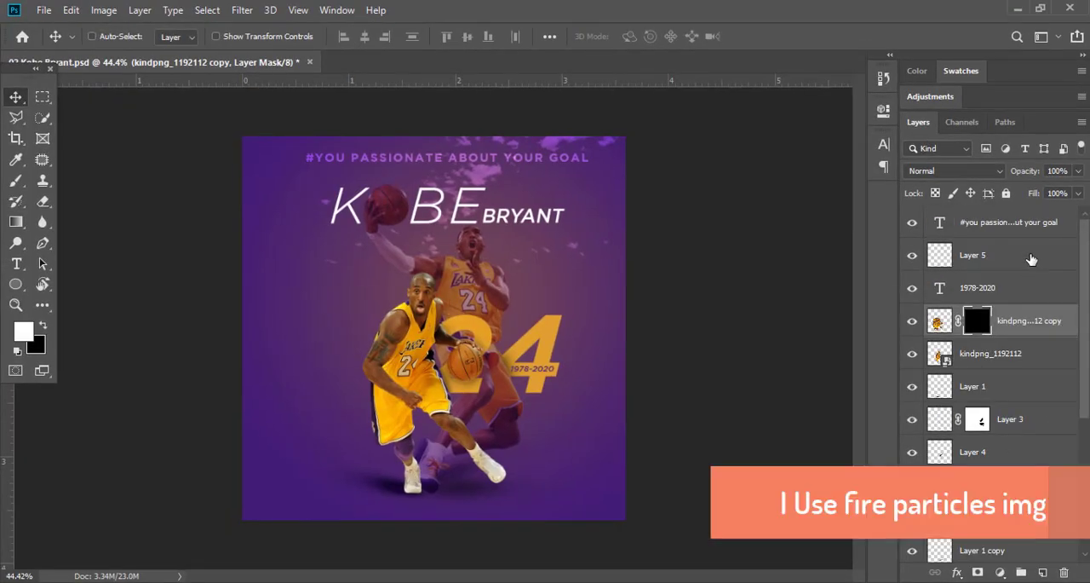
# Paste the fire-particle image above the front player's layers and set its blend mode to Screen.
pyautogui.click(1005, 222)
pyautogui.click(1005, 353)
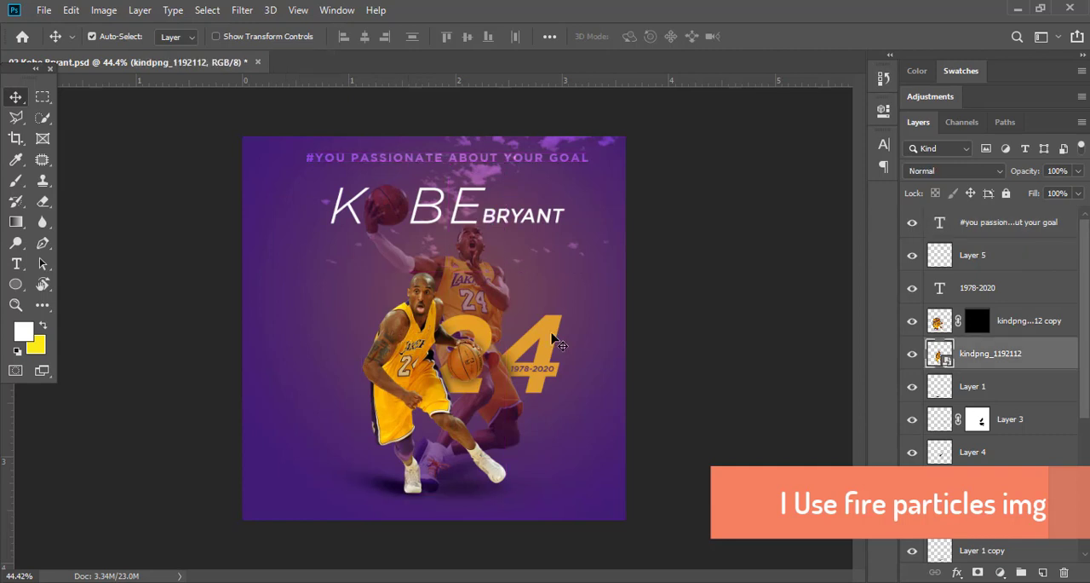
pyautogui.hotkey('ctrl', 'v')
pyautogui.click(954, 170)
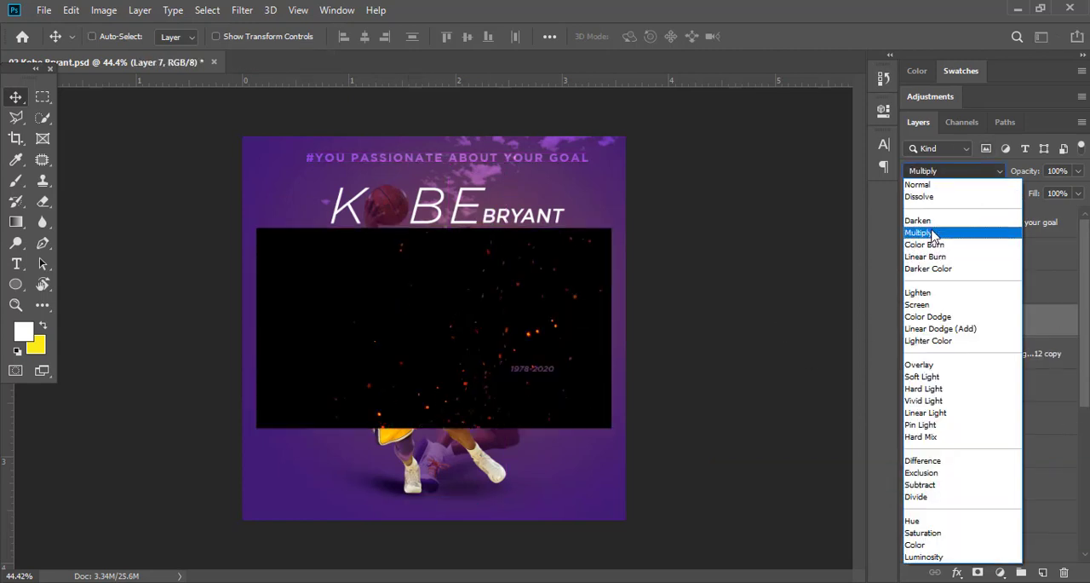
pyautogui.click(919, 304)
# Enlarge the pasted fire particles and position them so they cover the whole poster.
pyautogui.hotkey('ctrl', 't')
pyautogui.moveTo(611, 327); pyautogui.dragTo(795, 366)
pyautogui.moveTo(711, 367)
pyautogui.mouseDown()
pyautogui.moveTo(601, 363)
pyautogui.moveTo(718, 387)
pyautogui.moveTo(631, 401)
pyautogui.mouseUp()
pyautogui.press('Return')
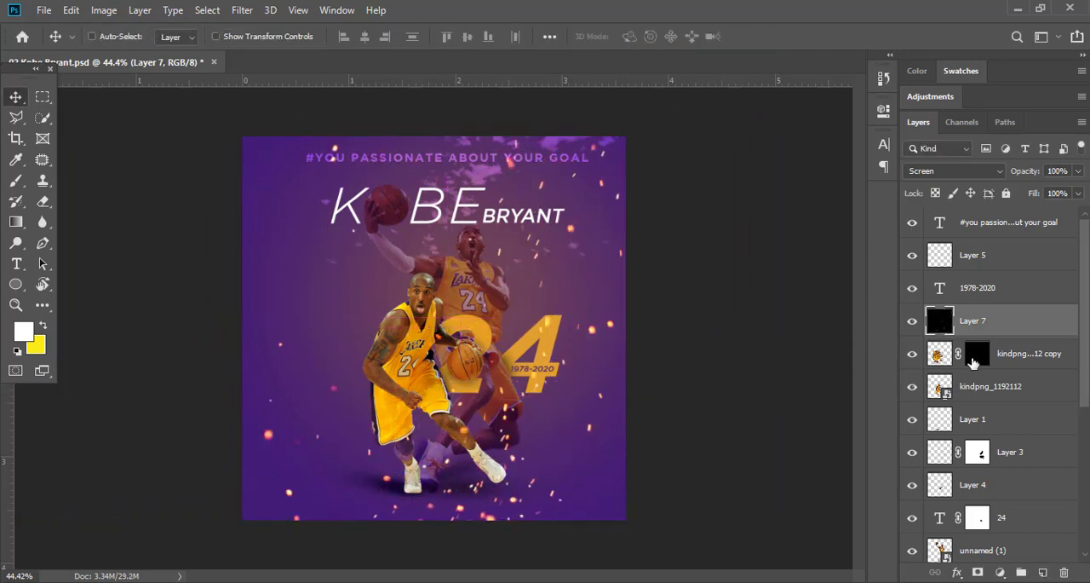
# Add a layer mask to Layer 7 and ready a 307 px Soft Round brush with 0% hardness.
pyautogui.click(976, 572)
pyautogui.press('b')
pyautogui.rightClick(383, 289)
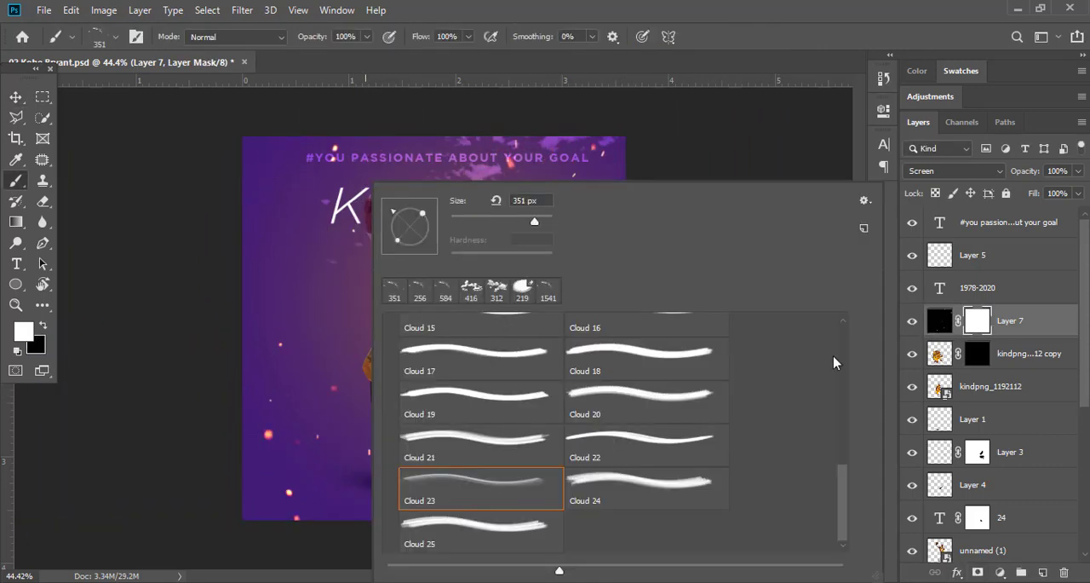
pyautogui.moveTo(845, 503); pyautogui.dragTo(845, 357)
pyautogui.click(391, 418)
pyautogui.click(391, 324)
pyautogui.doubleClick(503, 366)
pyautogui.rightClick(390, 315)
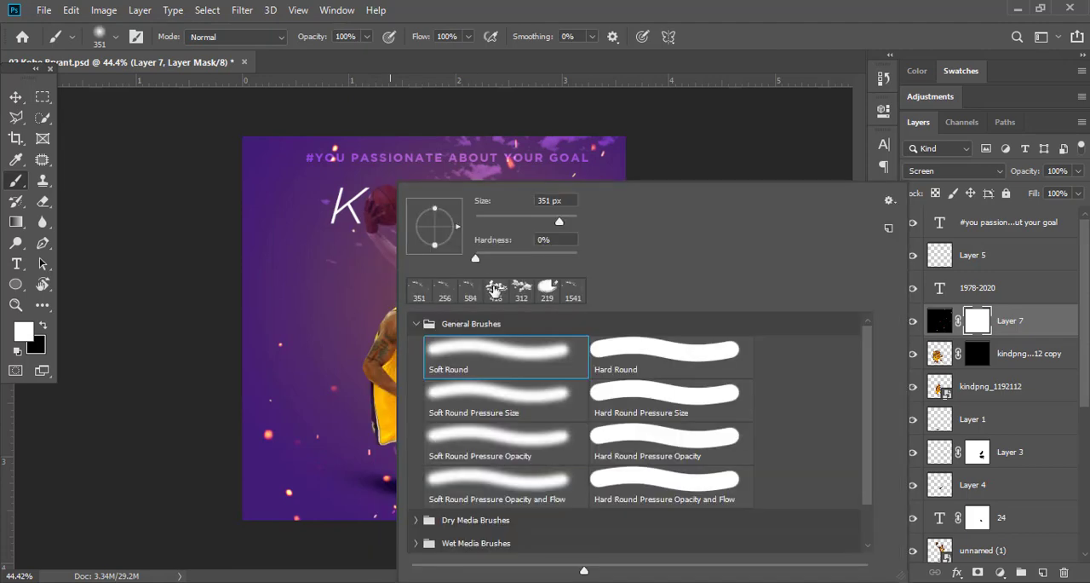
pyautogui.moveTo(561, 219); pyautogui.dragTo(553, 219)
pyautogui.click(575, 9)
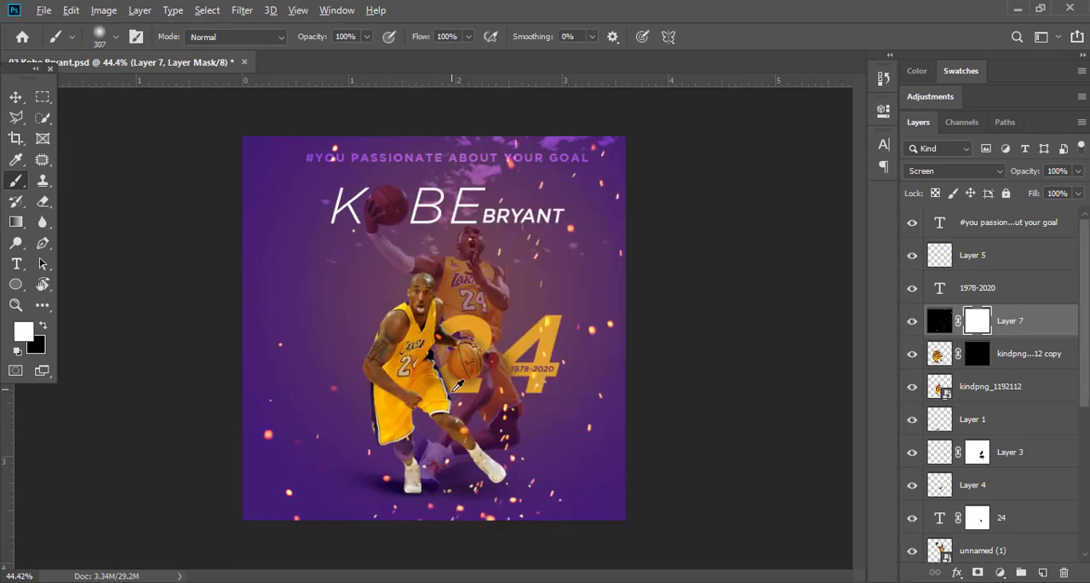
# Paint black on Layer 7's mask to hide sparks over both players, the 24 and parts of the background.
pyautogui.scroll(5, 454, 389)
pyautogui.moveTo(467, 237); pyautogui.dragTo(438, 232)
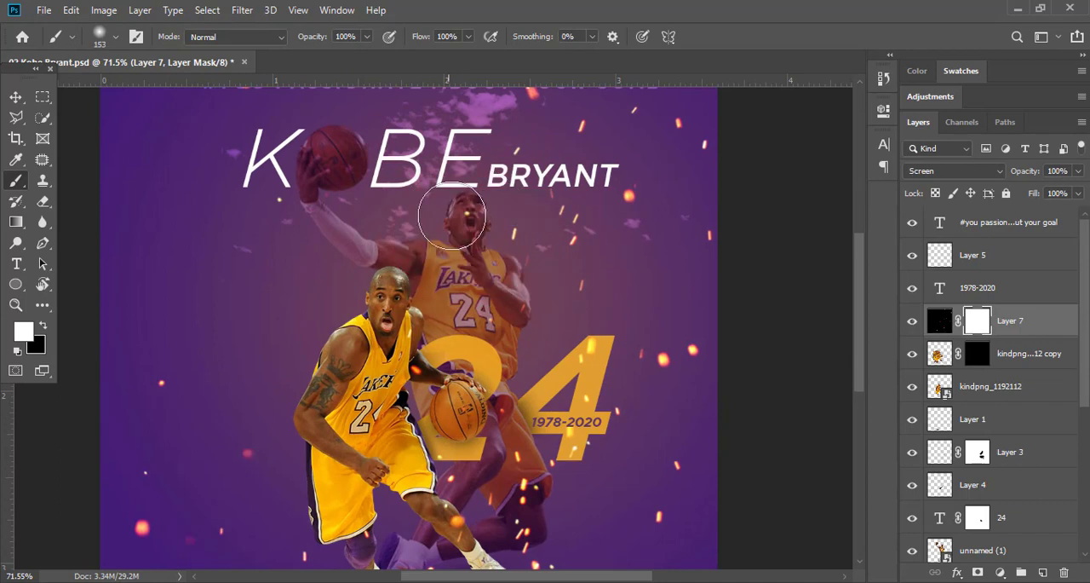
pyautogui.moveTo(508, 243); pyautogui.dragTo(494, 241)
pyautogui.scroll(-5, 505, 223)
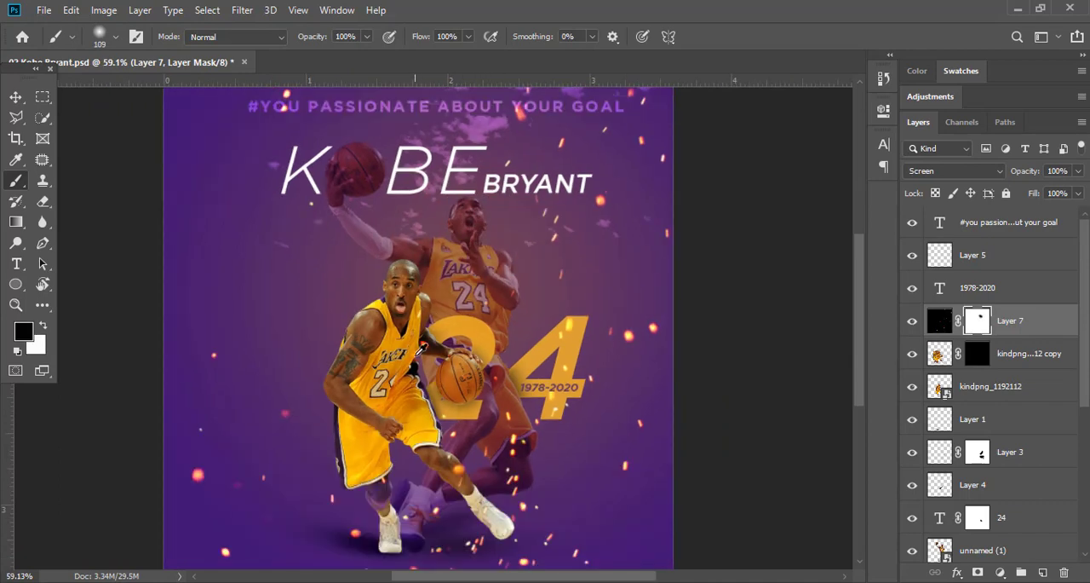
pyautogui.scroll(3, 585, 401)
pyautogui.moveTo(438, 348)
pyautogui.mouseDown()
pyautogui.moveTo(481, 345)
pyautogui.moveTo(449, 396)
pyautogui.mouseUp()
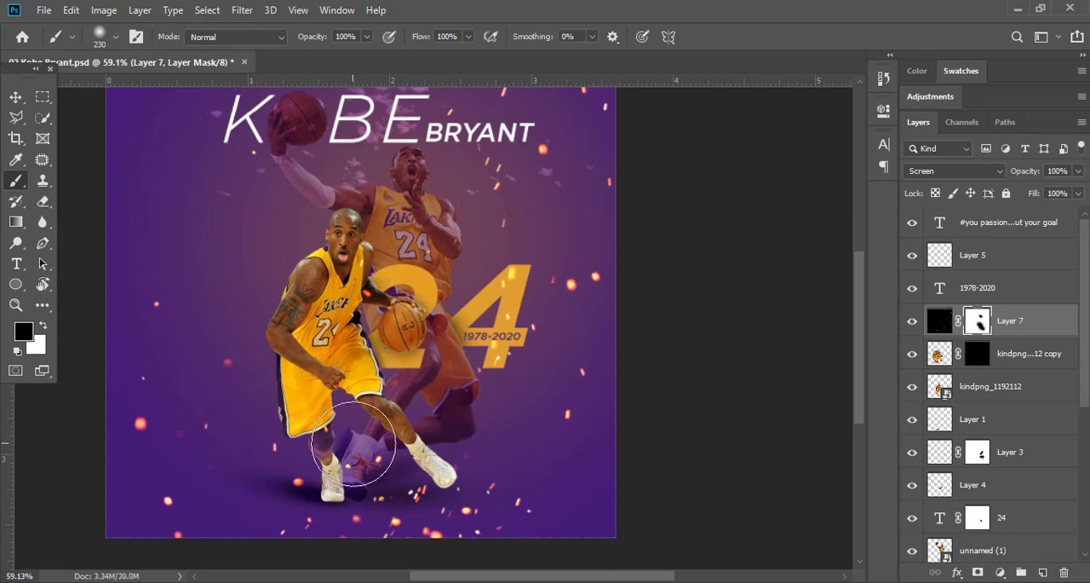
pyautogui.scroll(-2, 539, 358)
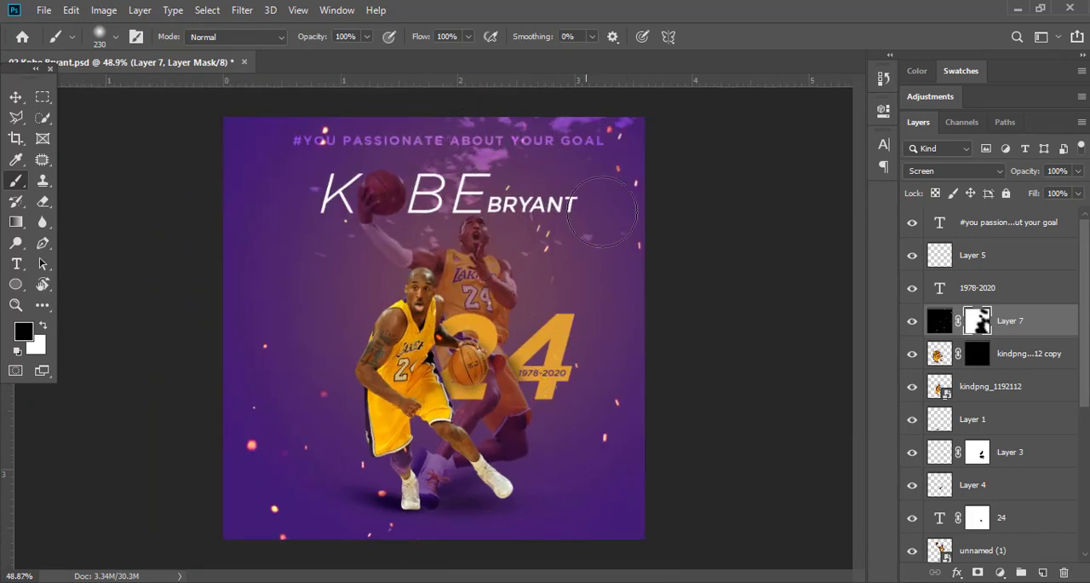
pyautogui.press('v')
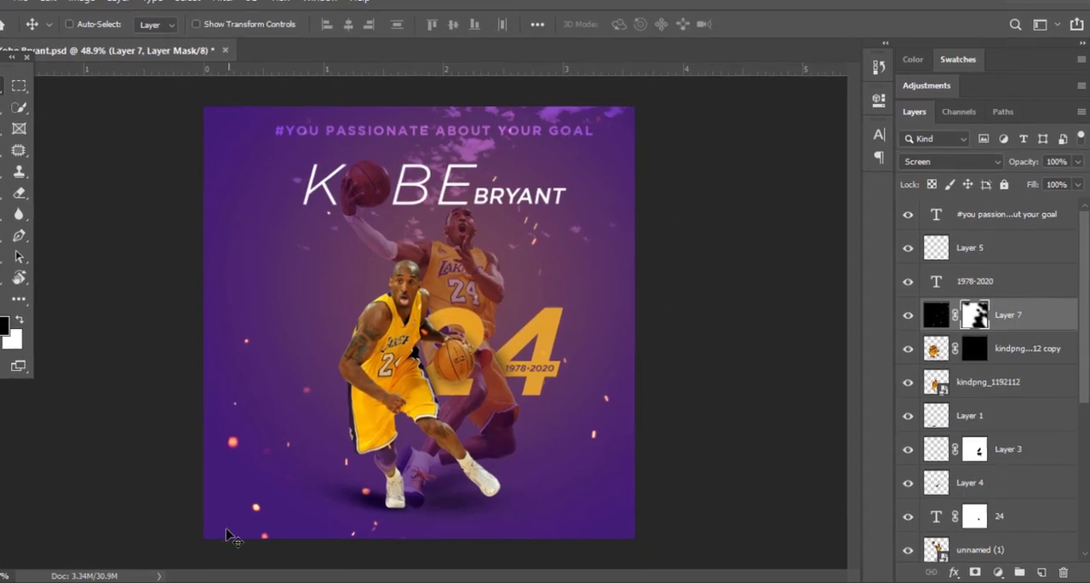
# Preview the other particle images in the folder, including 6622496_preview and fire-particles-clipart-1.png.
pyautogui.click(188, 581)
pyautogui.click(148, 536)
pyautogui.doubleClick(548, 115)
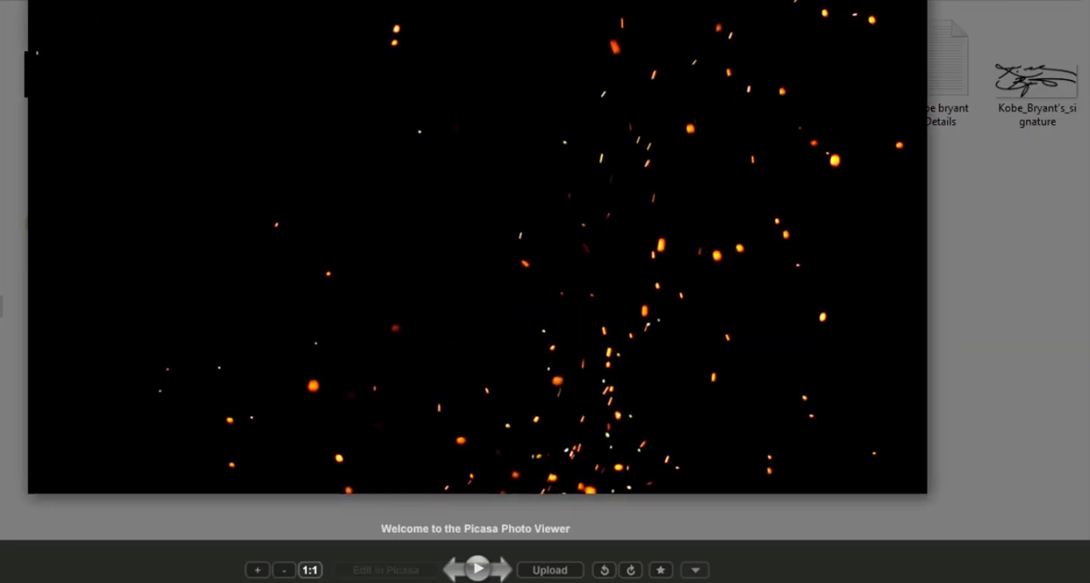
pyautogui.press('Escape')
pyautogui.doubleClick(625, 90)
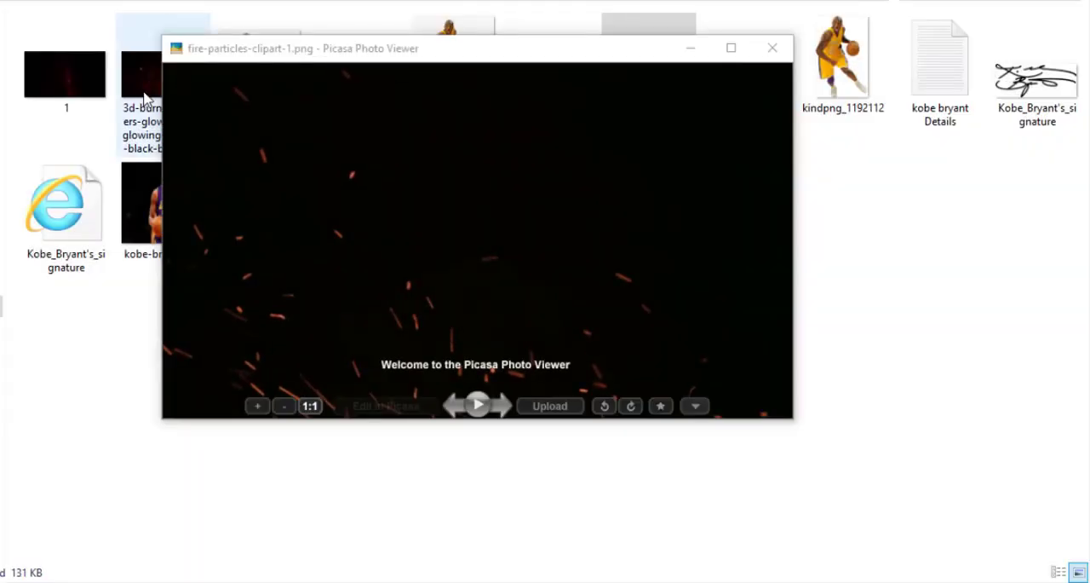
pyautogui.doubleClick(55, 75)
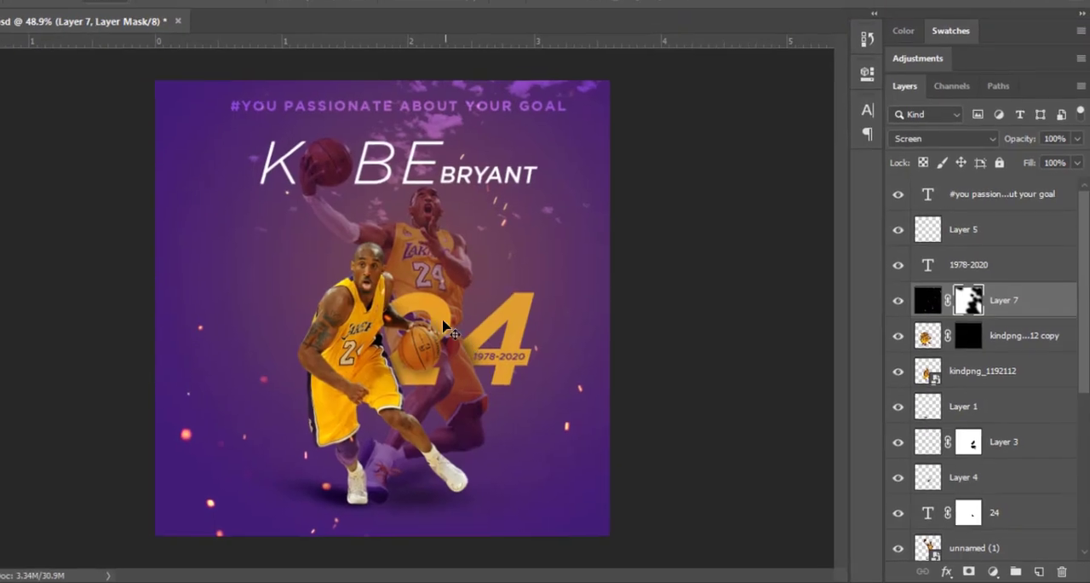
# Paste a second fire-particle image above Layer 7 and set its blend mode to Screen.
pyautogui.hotkey('ctrl', 'v')
pyautogui.click(951, 172)
pyautogui.click(936, 305)
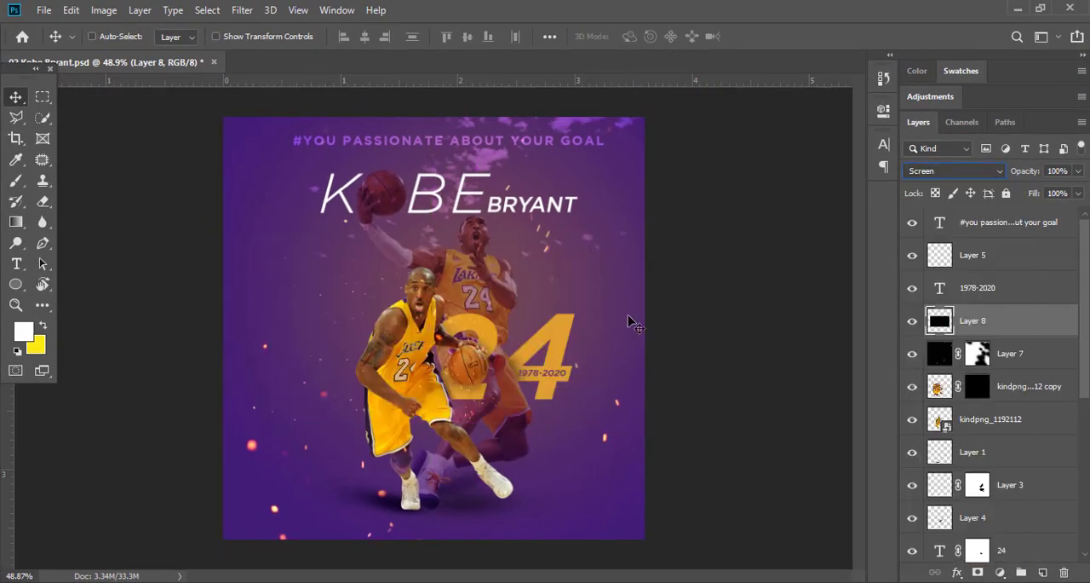
# Enlarge Layer 8's particles, shift them over the lower poster and move the layer beneath kindpng_1192112.
pyautogui.hotkey('ctrl', 't')
pyautogui.moveTo(601, 422); pyautogui.dragTo(657, 453)
pyautogui.moveTo(540, 375); pyautogui.dragTo(488, 431)
pyautogui.press('Return')
pyautogui.moveTo(1026, 318); pyautogui.dragTo(1018, 434)
# Nudge Layer 8's sparks around the players' feet and add a layer mask to the layer.
pyautogui.scroll(2, 433, 493)
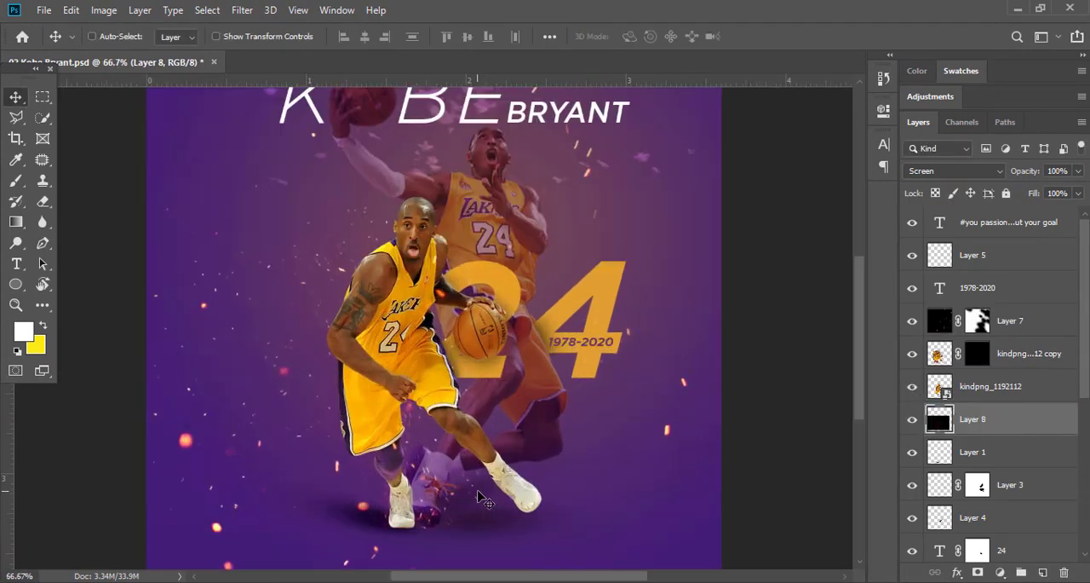
pyautogui.moveTo(433, 492); pyautogui.dragTo(418, 494)
pyautogui.scroll(2, 405, 500)
pyautogui.moveTo(466, 416); pyautogui.dragTo(502, 416)
pyautogui.scroll(-1, 451, 404)
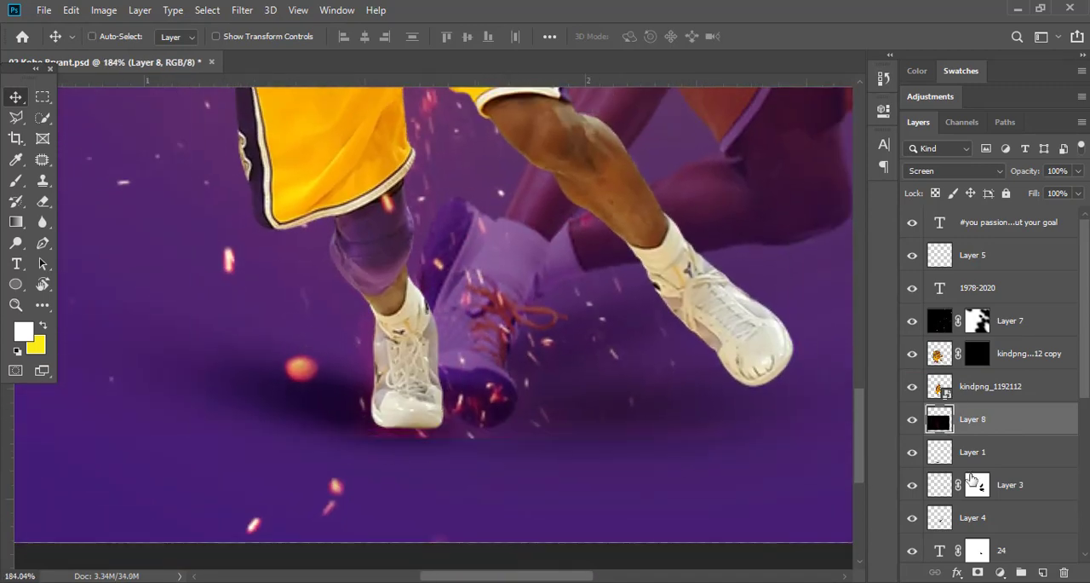
# Fade out the particle image's visible edges with black-to-transparent gradients on Layer 8's mask.
pyautogui.click(16, 224)
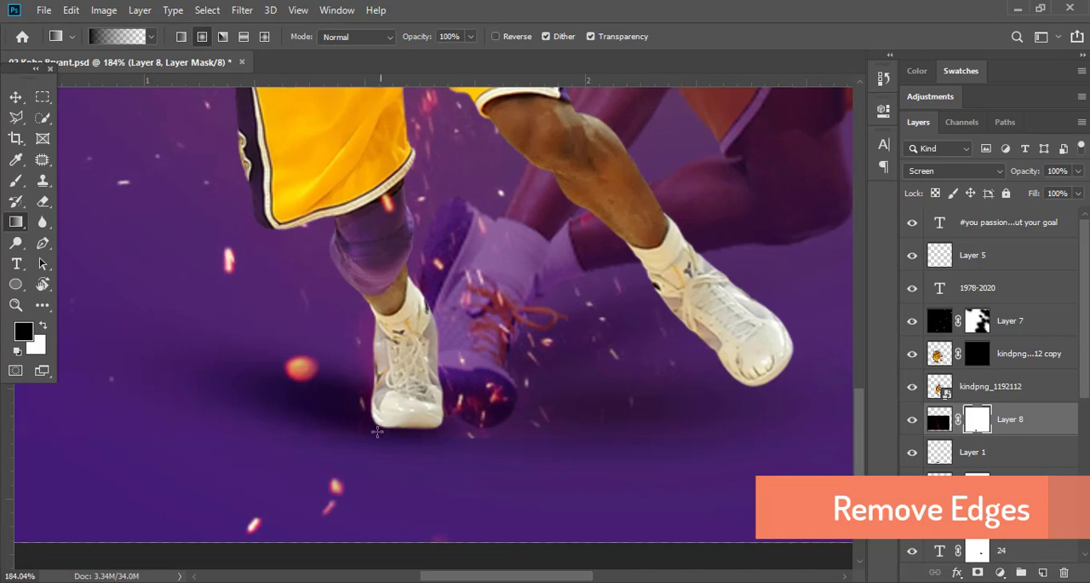
pyautogui.scroll(-1, 508, 383)
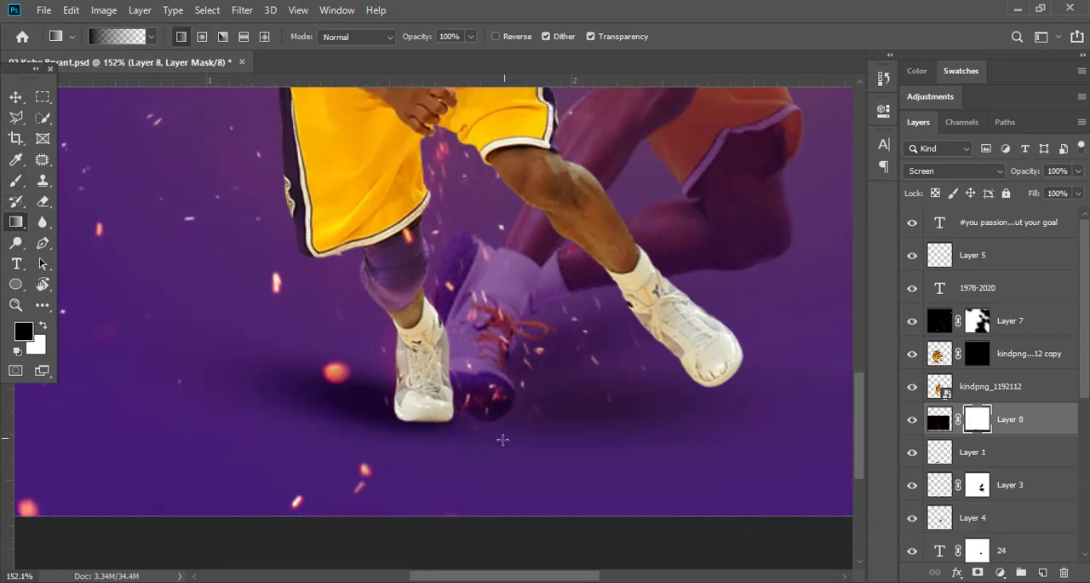
pyautogui.scroll(-1, 533, 383)
pyautogui.click(14, 97)
pyautogui.scroll(-3, 478, 347)
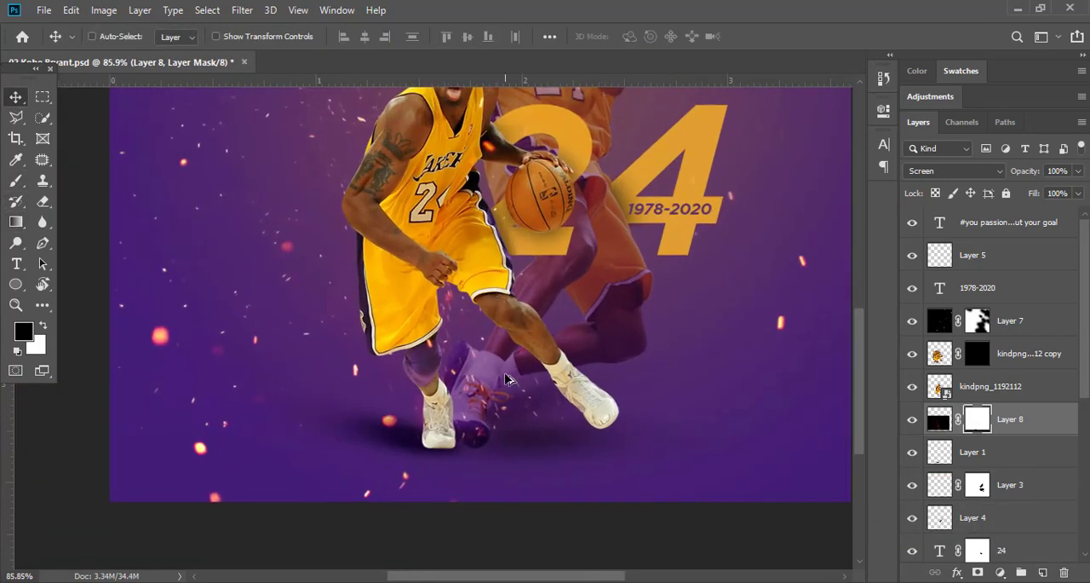
pyautogui.scroll(-1, 501, 226)
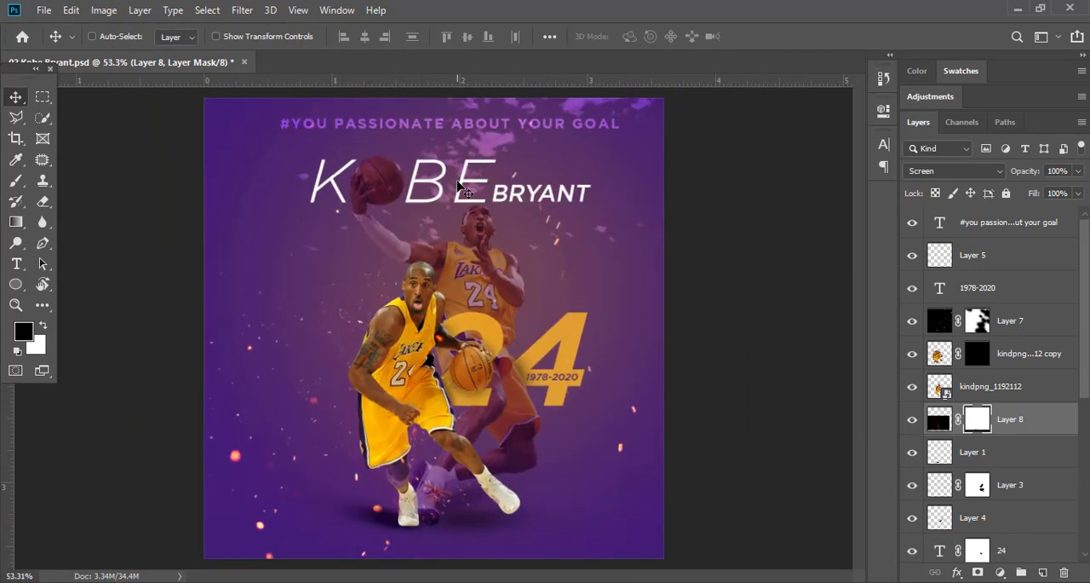
# Examine the title text layers and the font settings of the K bE layer.
pyautogui.keyDown('ctrl'); pyautogui.click(470, 185); pyautogui.keyUp('ctrl')
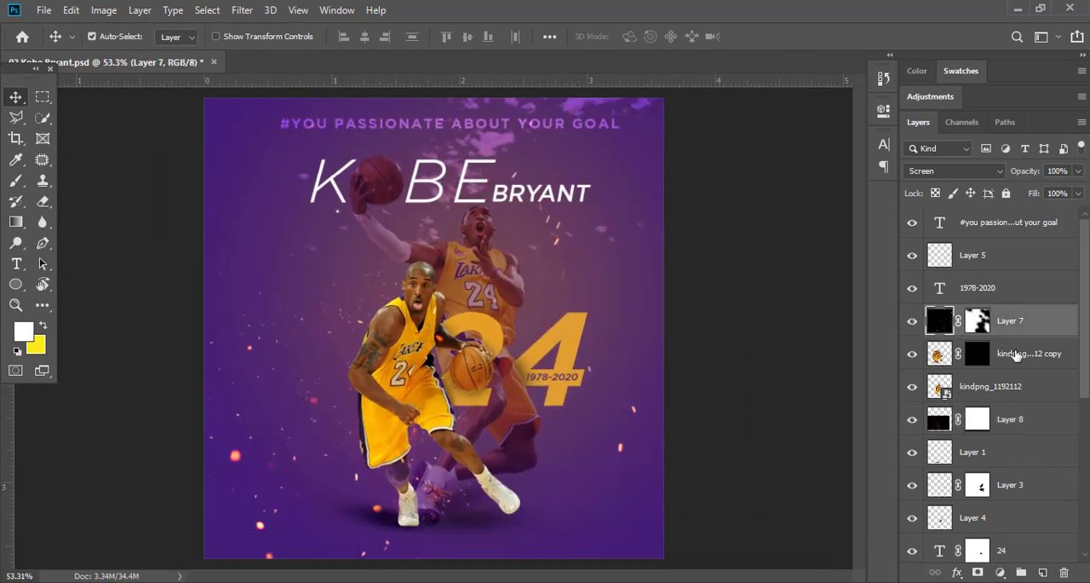
pyautogui.scroll(4, 451, 173)
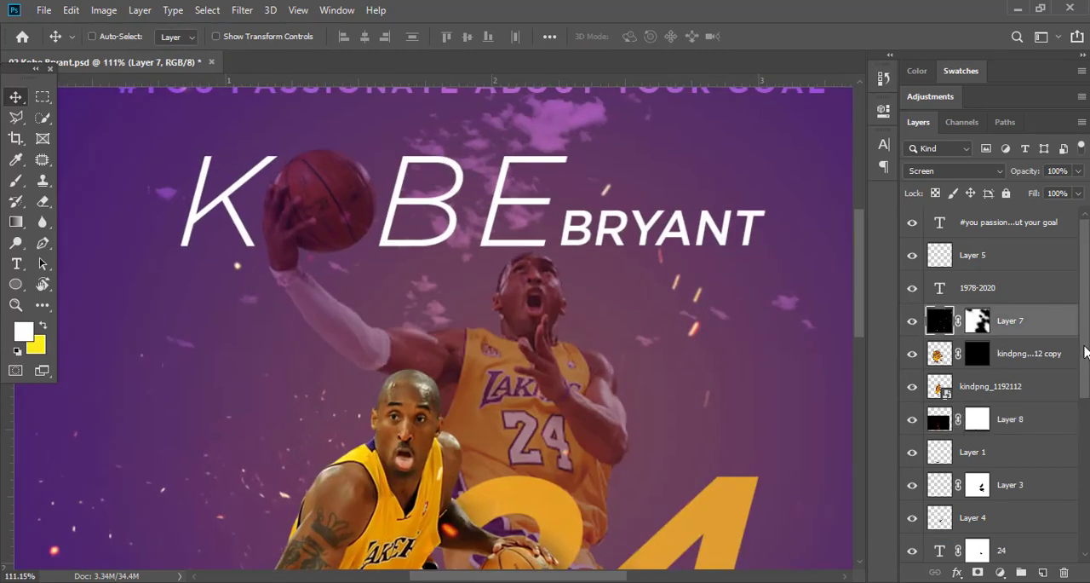
pyautogui.scroll(-5, 1085, 351)
pyautogui.click(1013, 448)
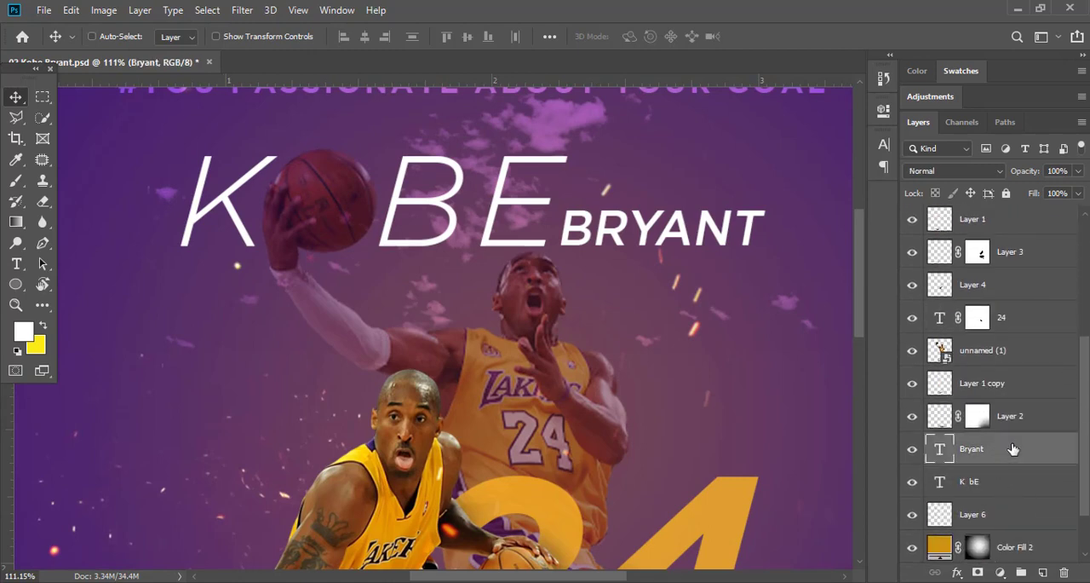
pyautogui.scroll(-2, 1087, 471)
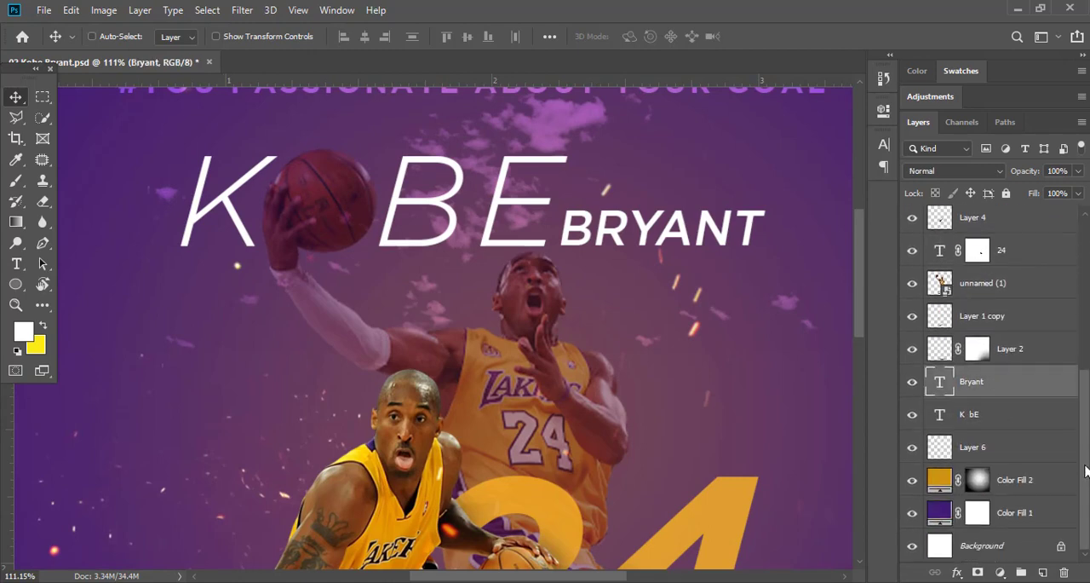
pyautogui.click(979, 415)
pyautogui.press('t')
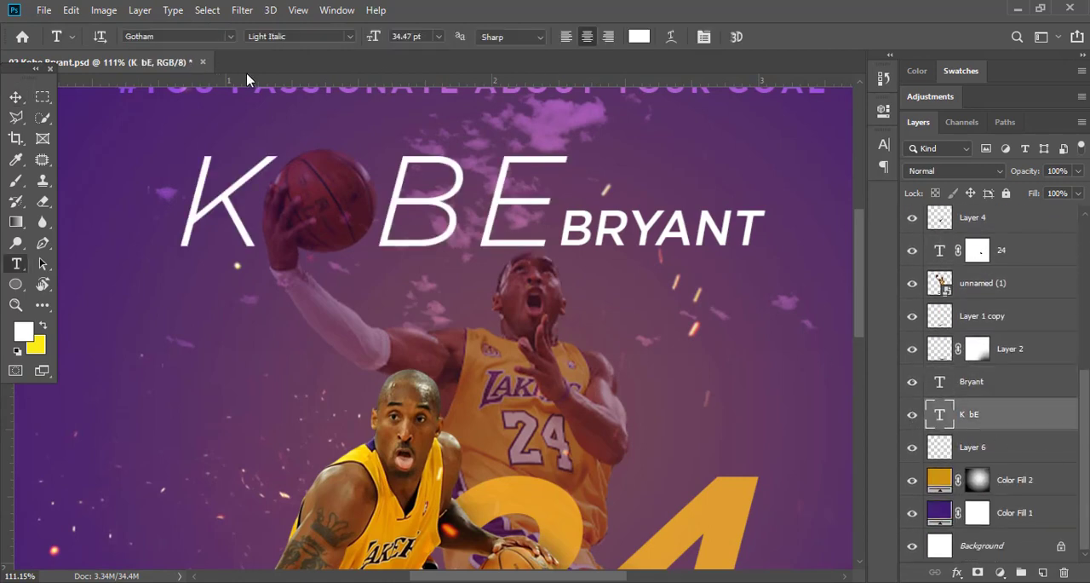
pyautogui.click(15, 97)
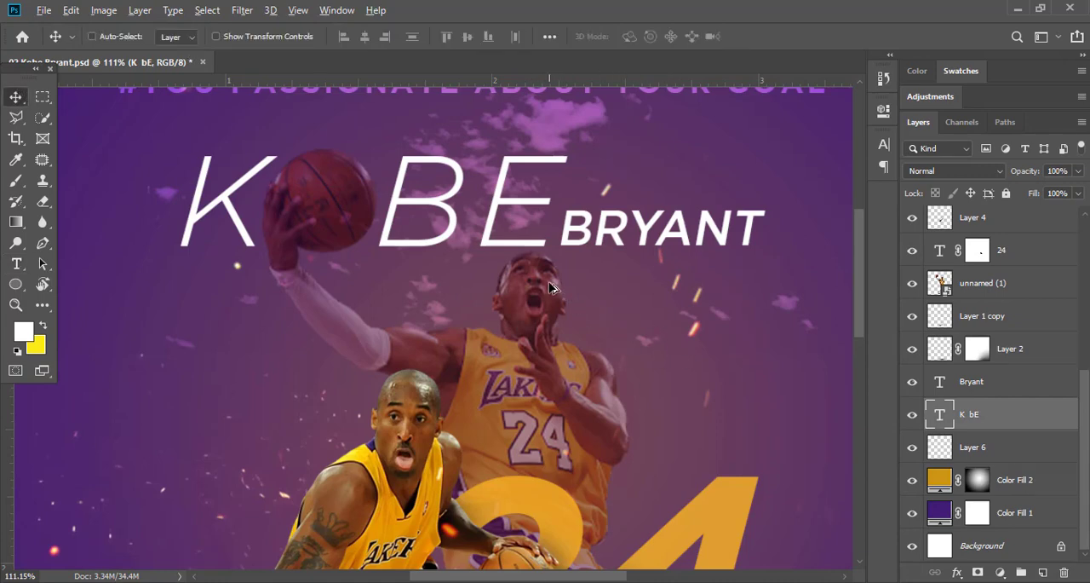
pyautogui.scroll(-3, 549, 288)
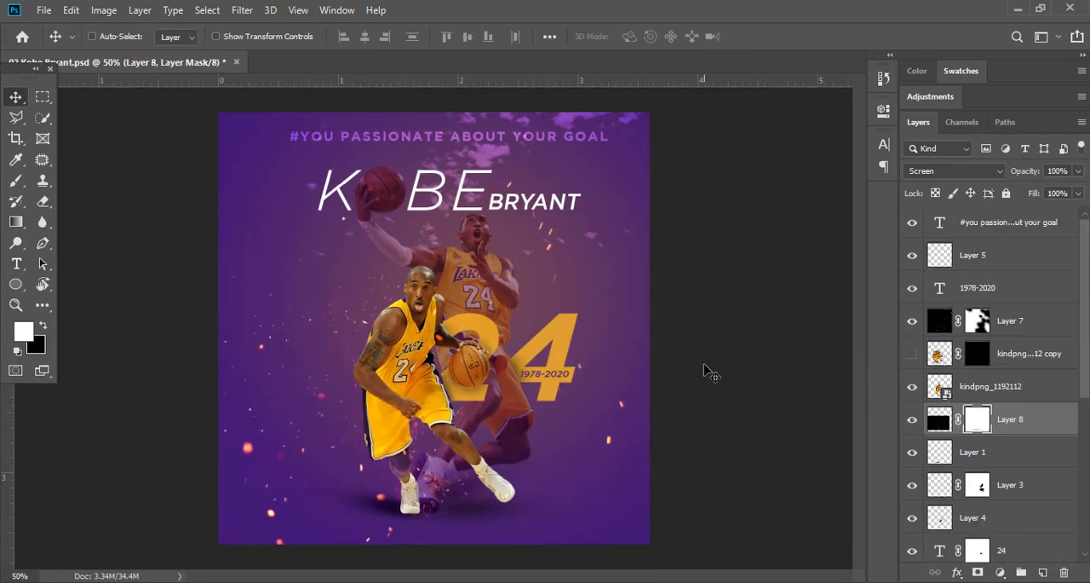
# Place the Kobe_Bryant's_signature image above the tagline layer and position it beside the front player's head.
pyautogui.click(1057, 353)
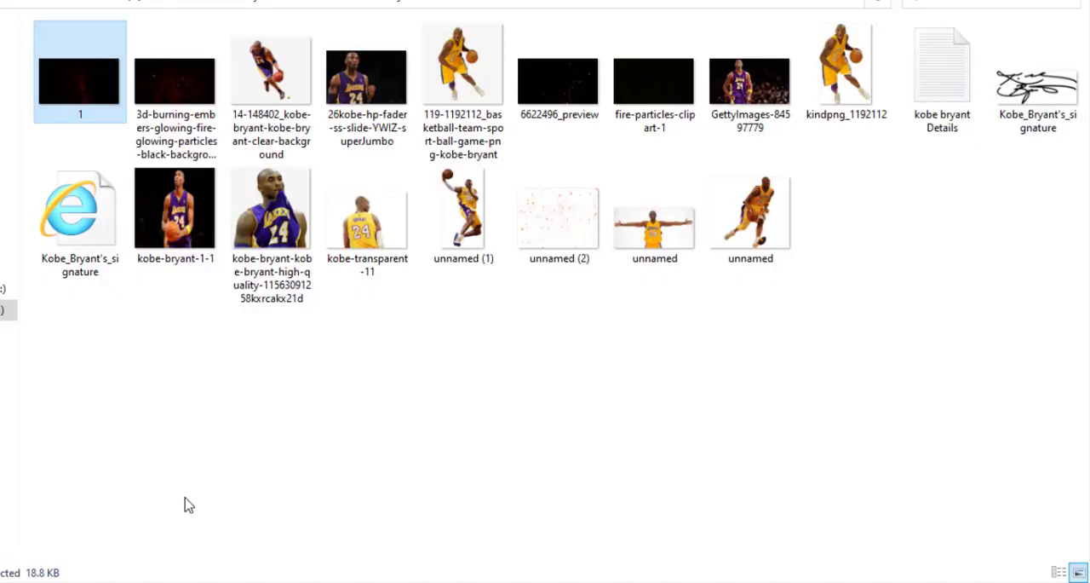
pyautogui.click(1037, 85)
pyautogui.moveTo(1037, 85); pyautogui.dragTo(109, 496)
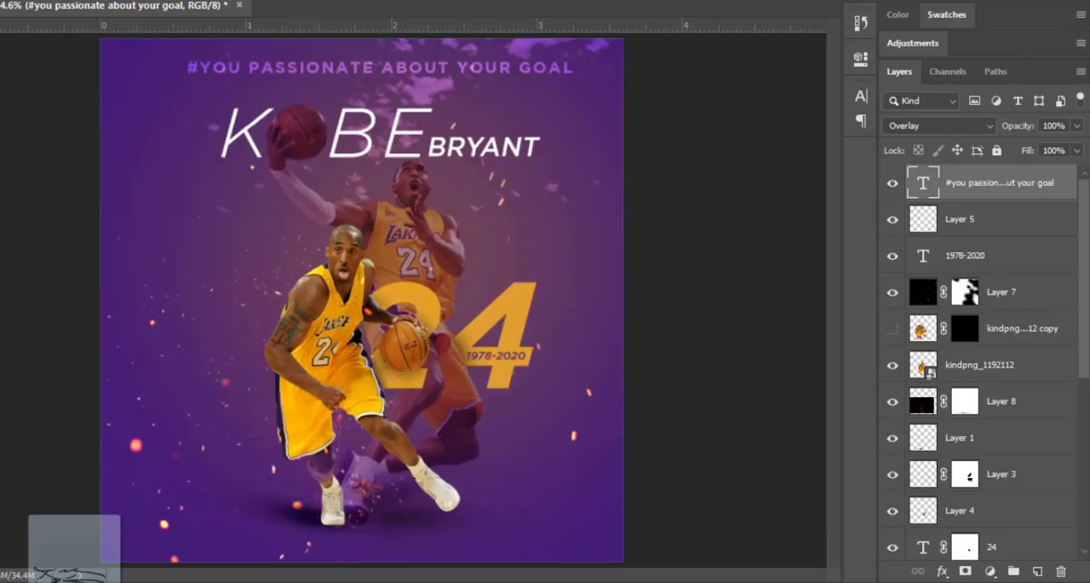
pyautogui.moveTo(34, 523); pyautogui.dragTo(220, 267)
pyautogui.press('Return')
pyautogui.moveTo(434, 313); pyautogui.dragTo(280, 270)
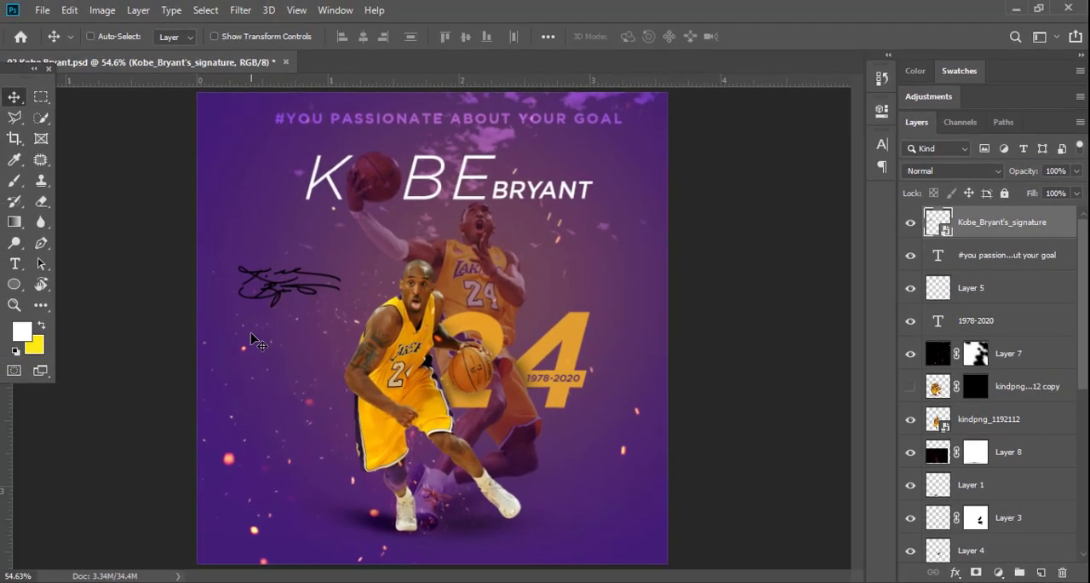
# Apply a white (ffffff) Color Overlay to the Kobe_Bryant's_signature layer.
pyautogui.doubleClick(1064, 223)
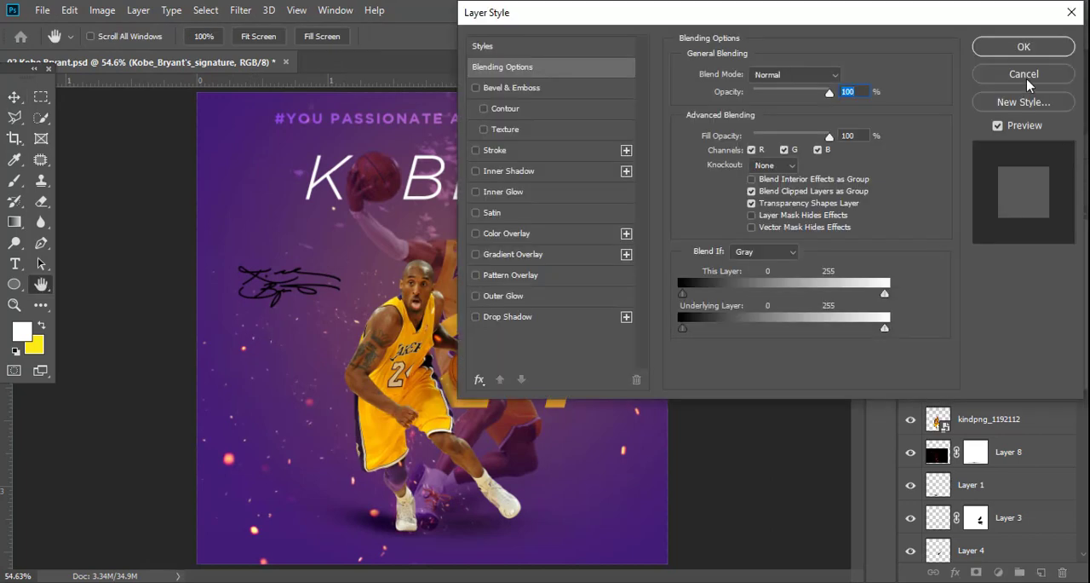
pyautogui.click(558, 242)
pyautogui.click(845, 75)
pyautogui.write('ffffff')
pyautogui.press('Return')
# Tilt the signature upward beside the front player's head and set its layer's blend mode to Normal.
pyautogui.press('Return')
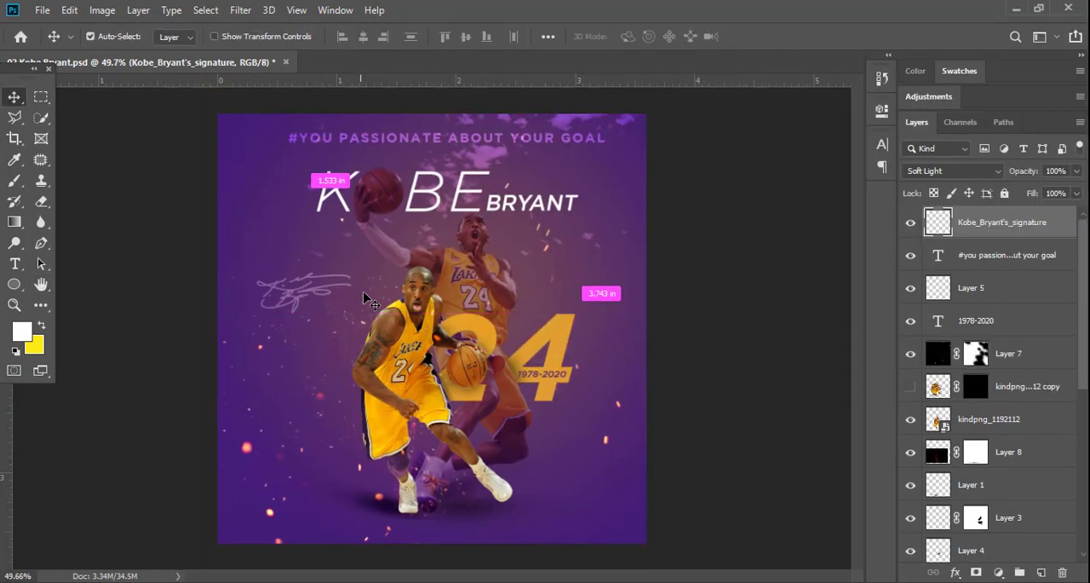
pyautogui.hotkey('ctrl', 't')
pyautogui.moveTo(368, 300); pyautogui.dragTo(399, 292)
pyautogui.press('Return')
pyautogui.hotkey('ctrl', '-')
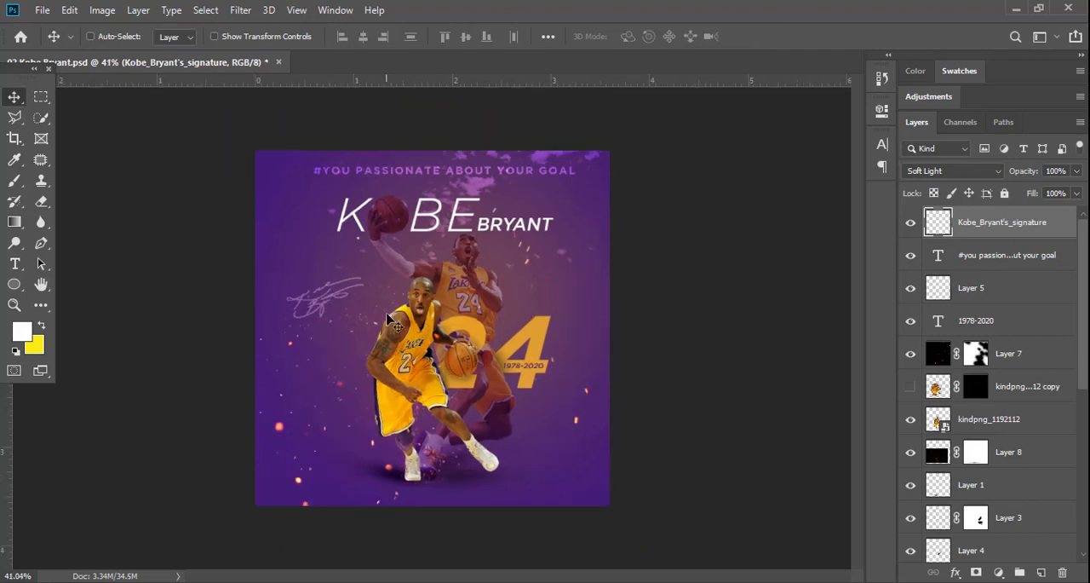
pyautogui.click(935, 171)
pyautogui.click(924, 173)
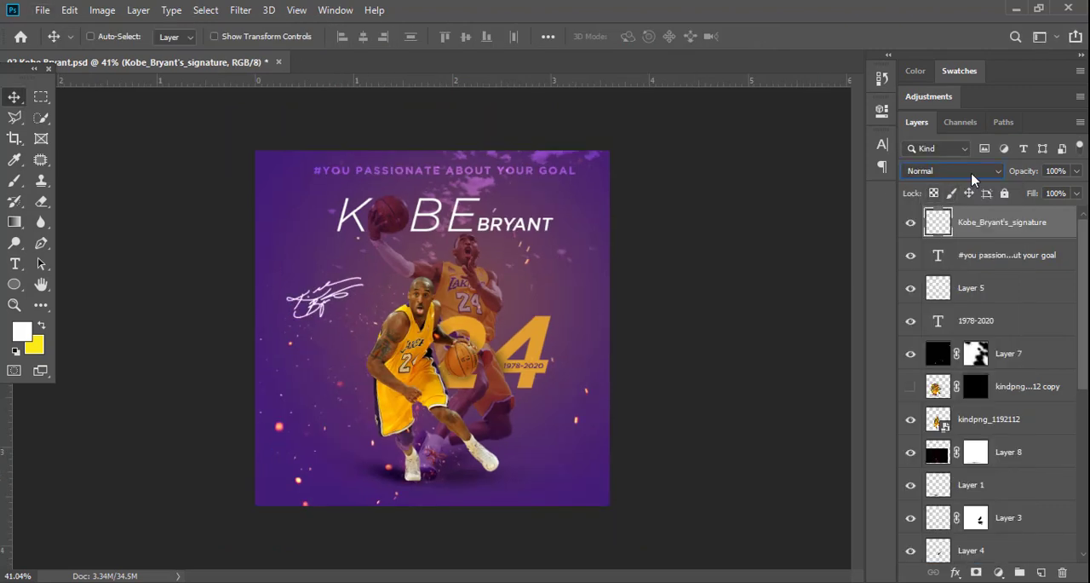
pyautogui.scroll(5, 338, 310)
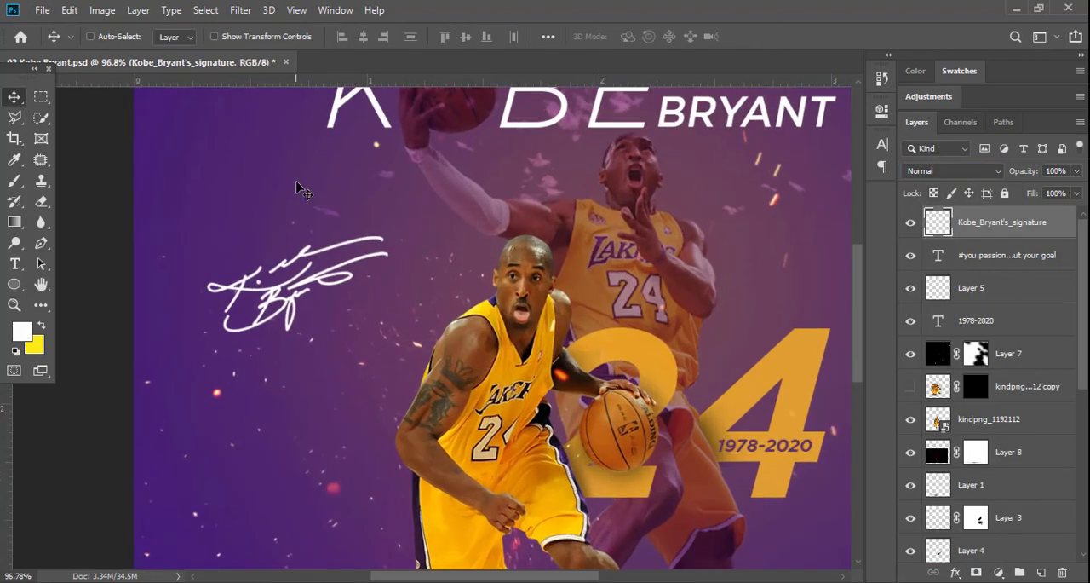
pyautogui.scroll(-5, 298, 189)
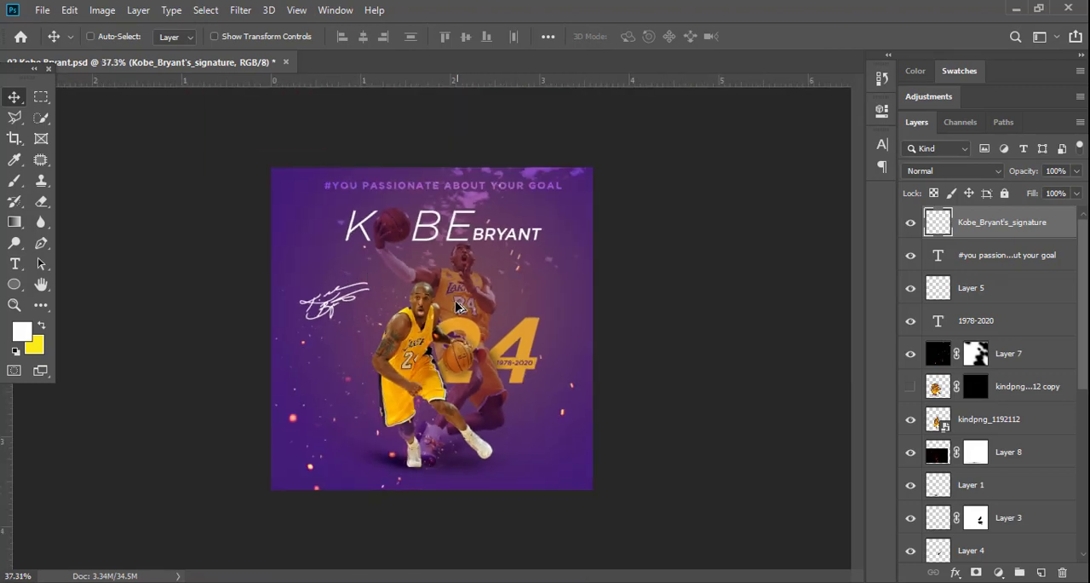
pyautogui.scroll(2, 458, 306)
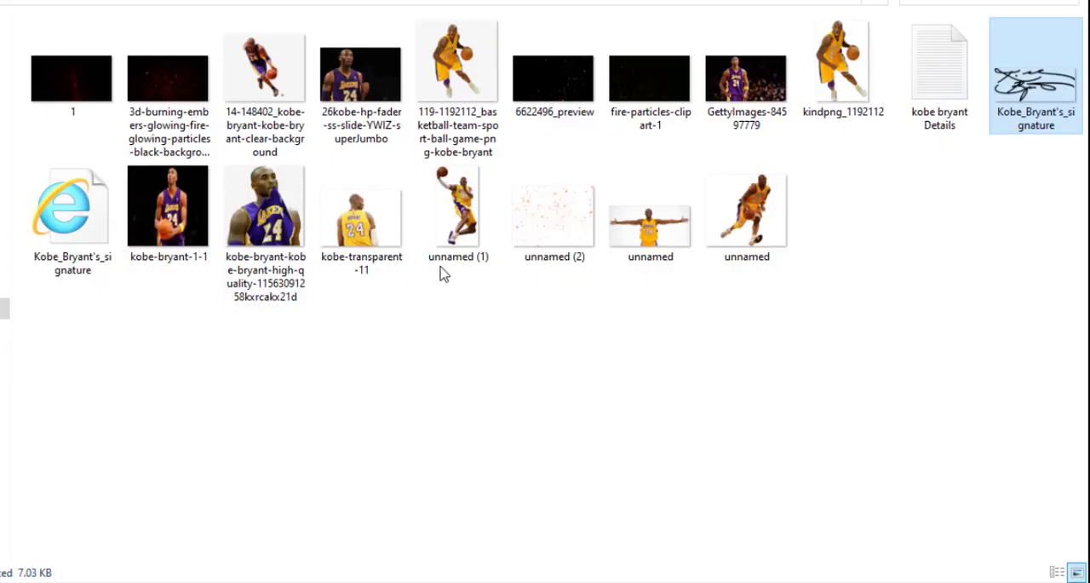
# Place the sparks image unnamed (2) in the poster above Layer 7, centred on the canvas.
pyautogui.moveTo(554, 213); pyautogui.dragTo(81, 578)
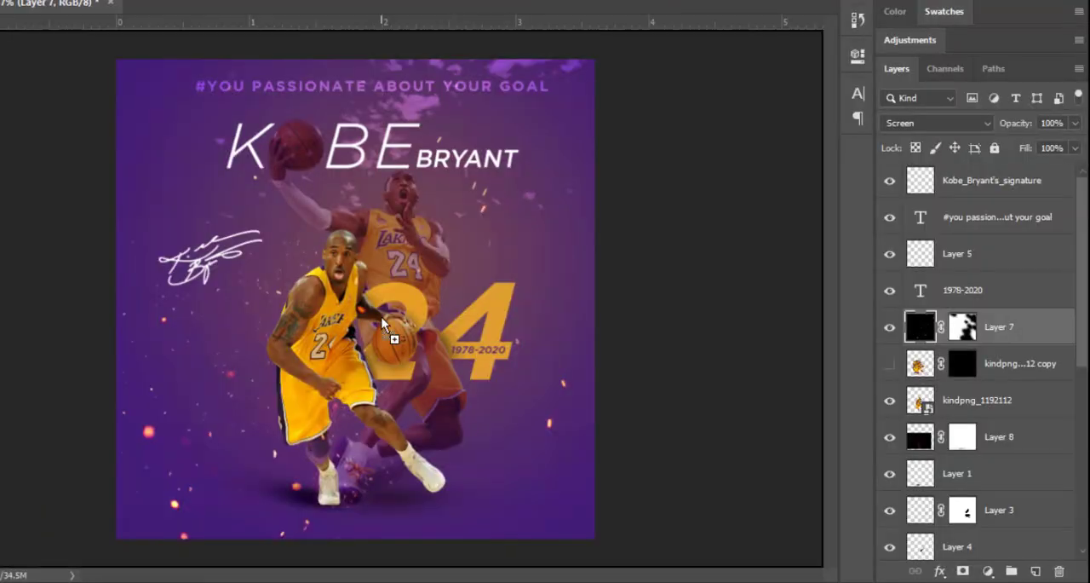
pyautogui.moveTo(81, 579); pyautogui.dragTo(562, 308)
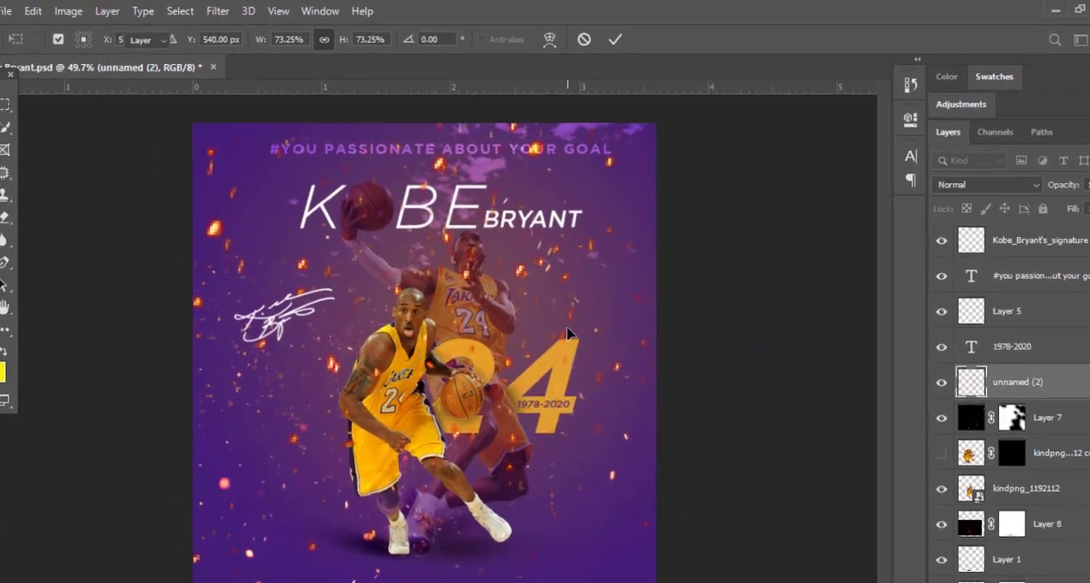
pyautogui.press('Return')
# Apply a Radial Blur to the unnamed (2) sparks layer with the Spin method and Good quality.
pyautogui.click(241, 10)
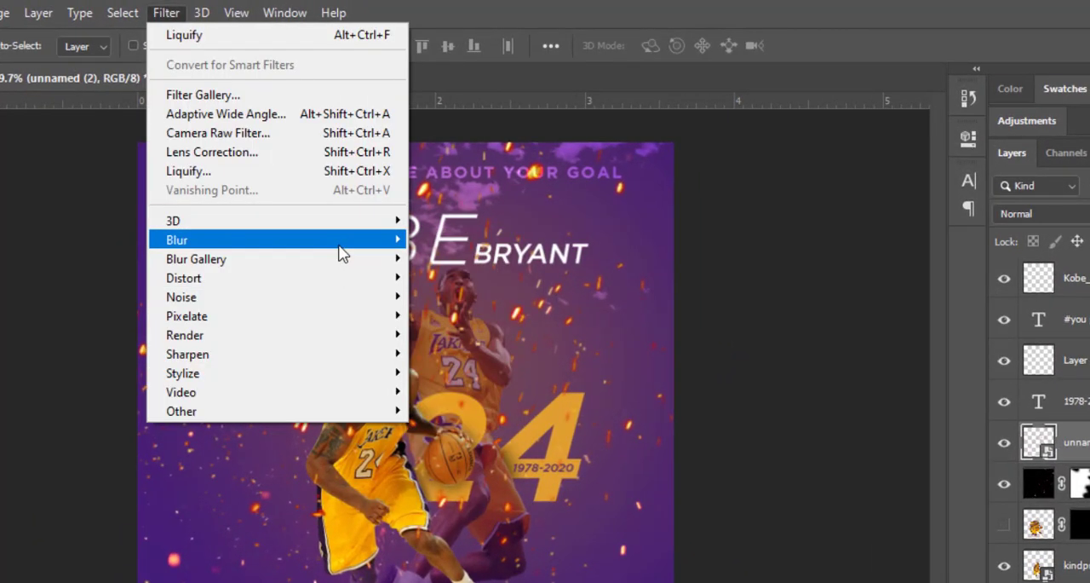
pyautogui.moveTo(341, 251)
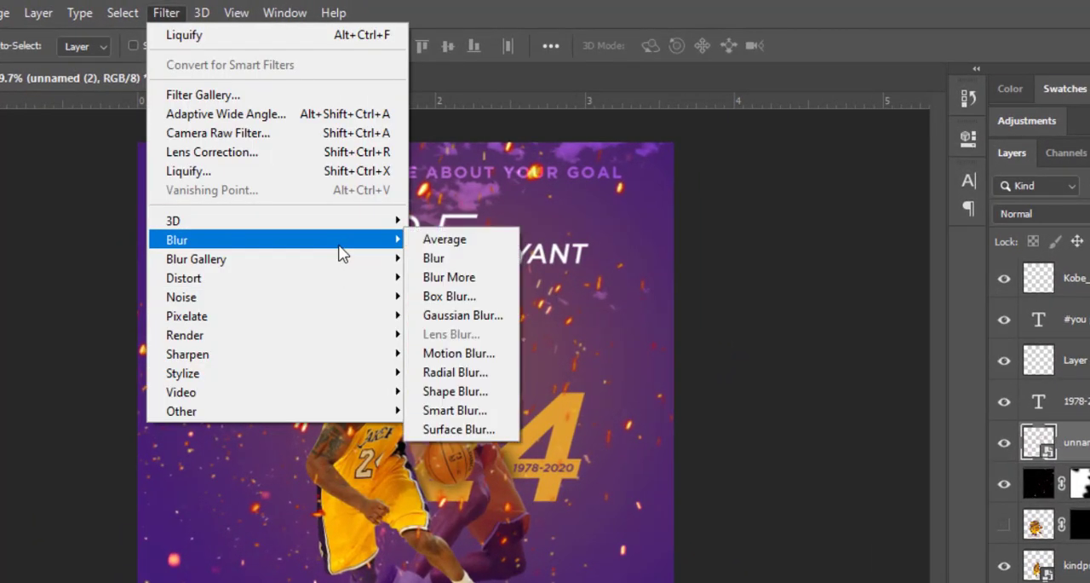
pyautogui.click(478, 371)
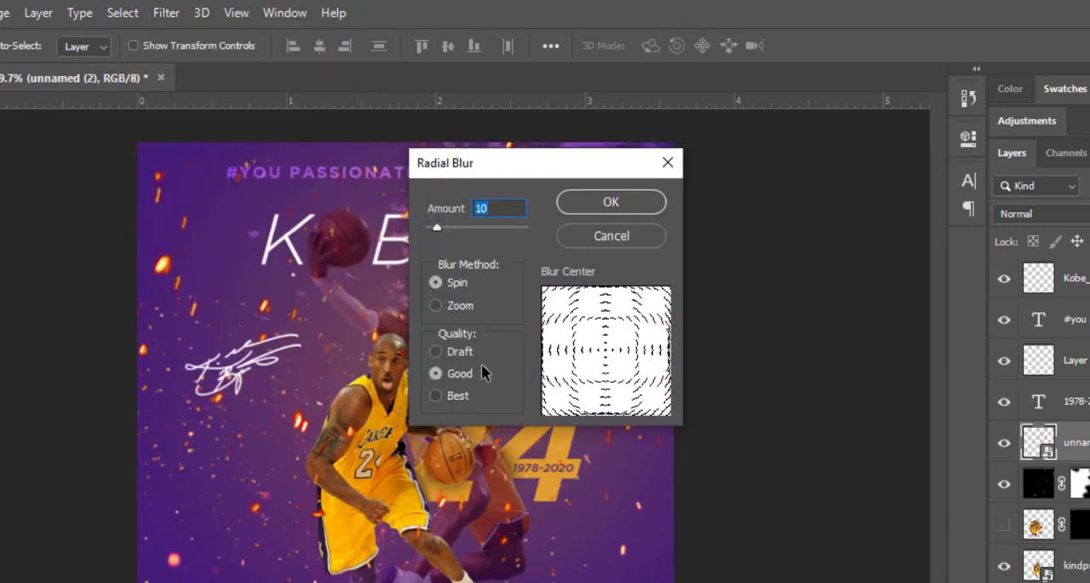
pyautogui.moveTo(438, 228)
pyautogui.mouseDown()
pyautogui.moveTo(461, 230)
pyautogui.moveTo(443, 230)
pyautogui.mouseUp()
pyautogui.click(610, 204)
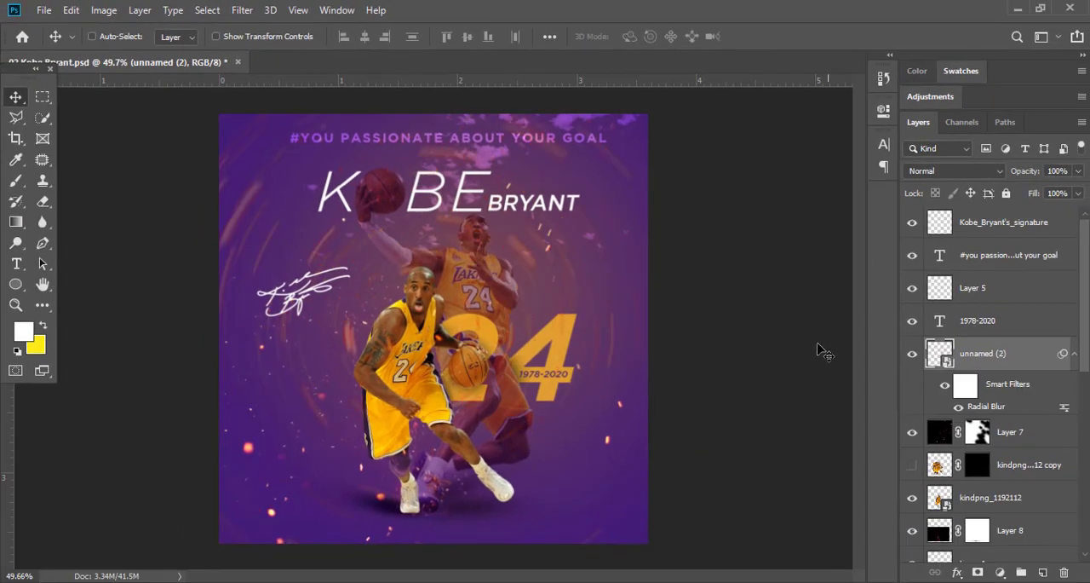
# Move the blurred unnamed (2) layer down the stack to sit directly below the unnamed (1) player layer.
pyautogui.scroll(-2, 476, 264)
pyautogui.moveTo(1029, 356); pyautogui.dragTo(994, 374)
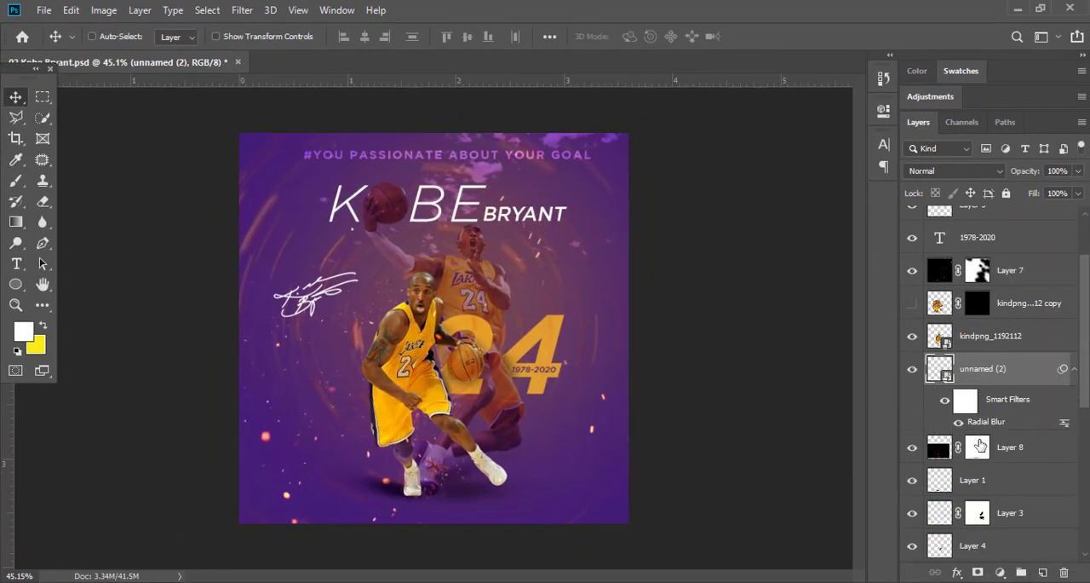
pyautogui.scroll(-5, 982, 443)
pyautogui.scroll(2, 1010, 375)
pyautogui.moveTo(1024, 271); pyautogui.dragTo(1025, 519)
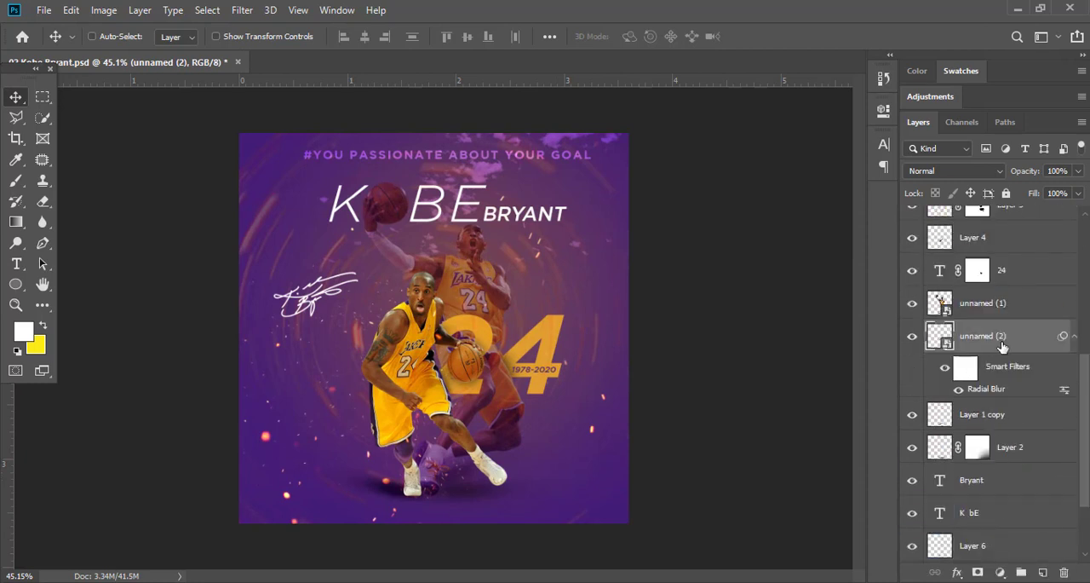
# Add a layer mask to unnamed (2) and fade out its centre with a radial black-to-transparent gradient.
pyautogui.click(1000, 571)
pyautogui.click(978, 569)
pyautogui.click(978, 572)
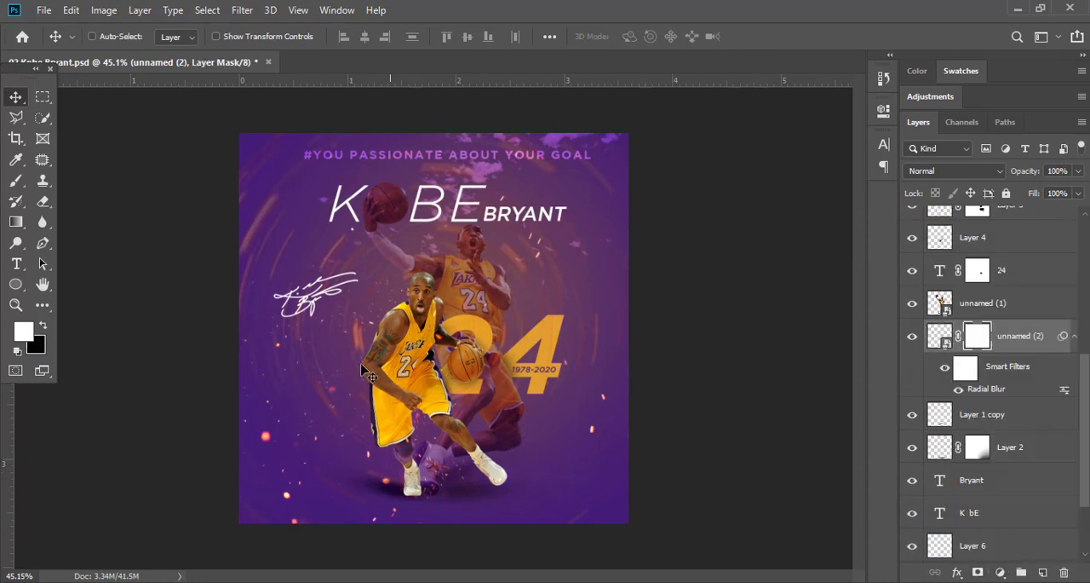
pyautogui.click(16, 222)
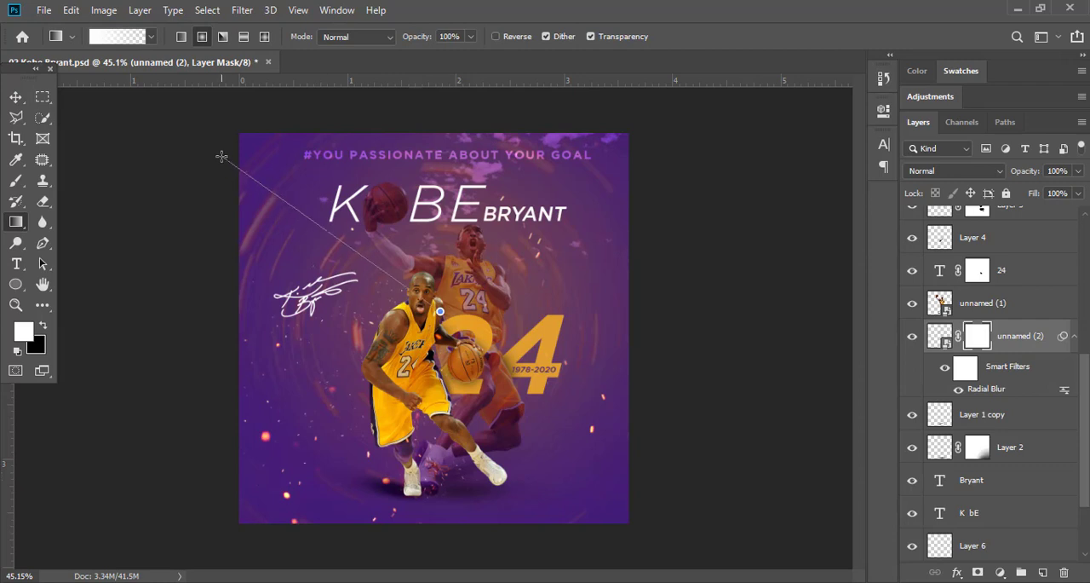
pyautogui.click(44, 328)
pyautogui.moveTo(438, 316); pyautogui.dragTo(193, 159)
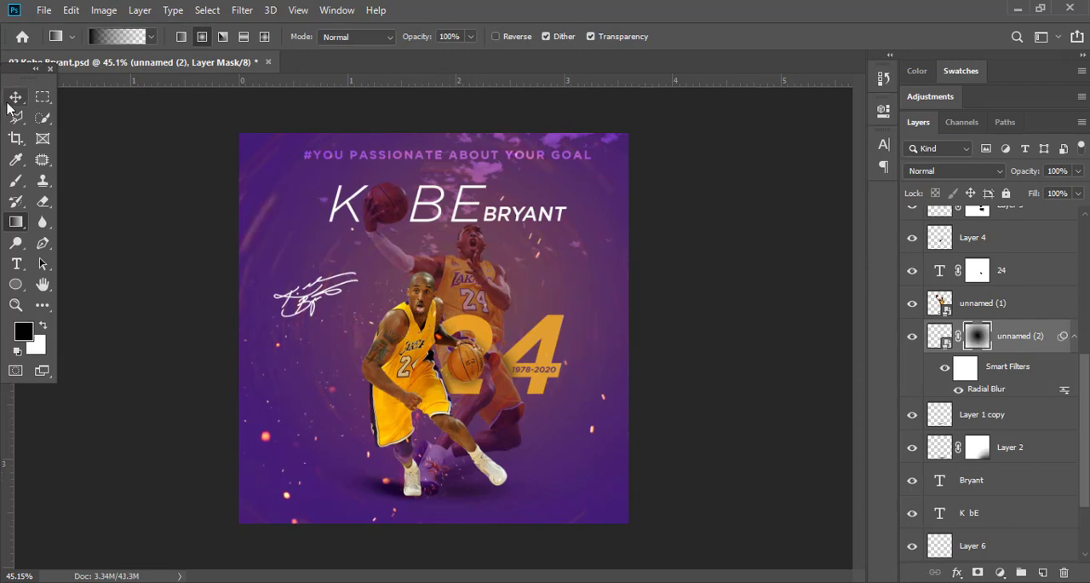
# Free-transform the masked unnamed (2) layer to spread its spark streaks around the poster's outer areas.
pyautogui.hotkey('ctrl', 't')
pyautogui.moveTo(333, 101); pyautogui.dragTo(464, 569)
pyautogui.press('Return')
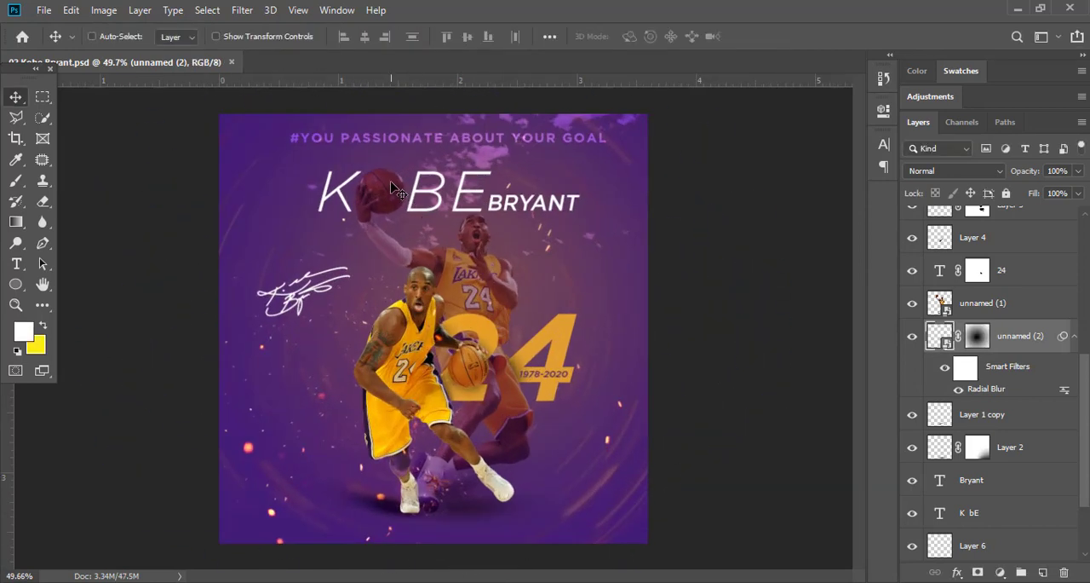
# Draw a 122 px circle with no fill and a white stroke around the rear player's basketball, above Layer 7.
pyautogui.scroll(5, 394, 187)
pyautogui.click(16, 283)
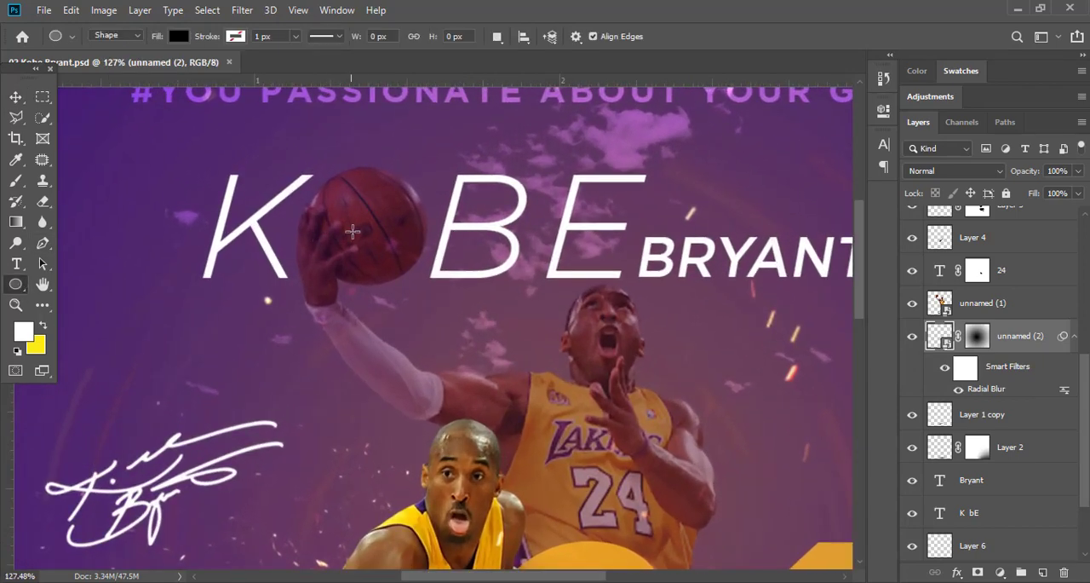
pyautogui.keyDown('ctrl'); pyautogui.click(474, 228); pyautogui.keyUp('ctrl')
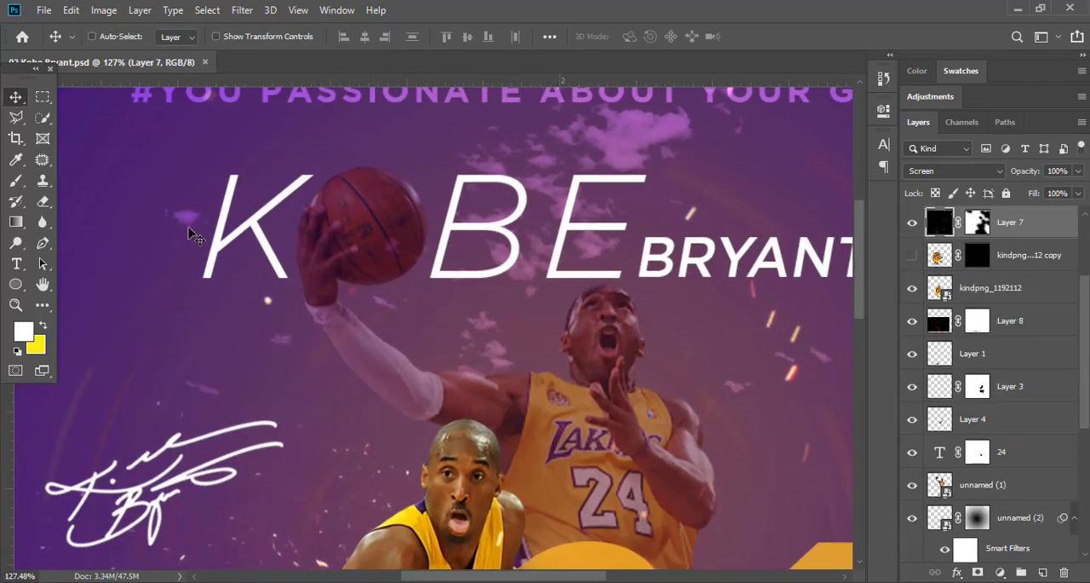
pyautogui.click(181, 38)
pyautogui.click(108, 66)
pyautogui.click(234, 37)
pyautogui.click(311, 67)
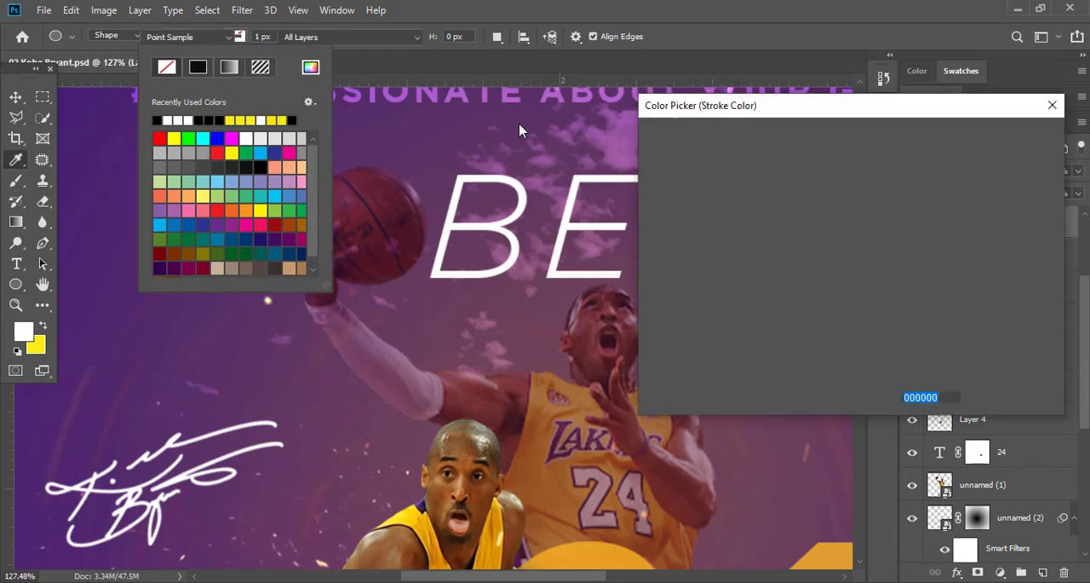
pyautogui.click(649, 144)
pyautogui.click(1010, 138)
pyautogui.moveTo(366, 222); pyautogui.dragTo(418, 275)
# Set the circle's stroke width to 3 px.
pyautogui.click(295, 37)
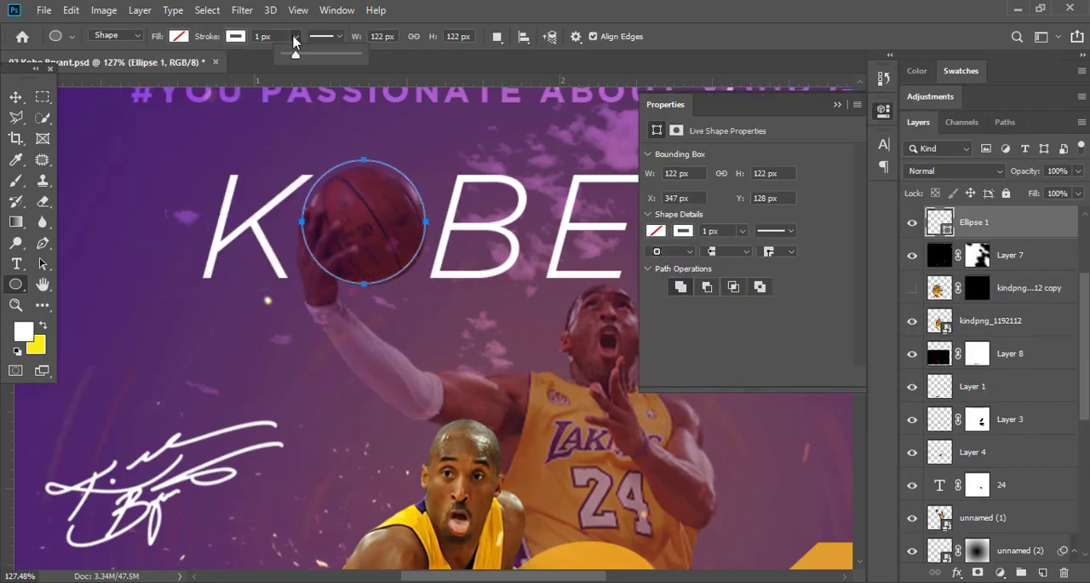
pyautogui.moveTo(303, 57); pyautogui.dragTo(309, 57)
pyautogui.write('3')
pyautogui.press('Return')
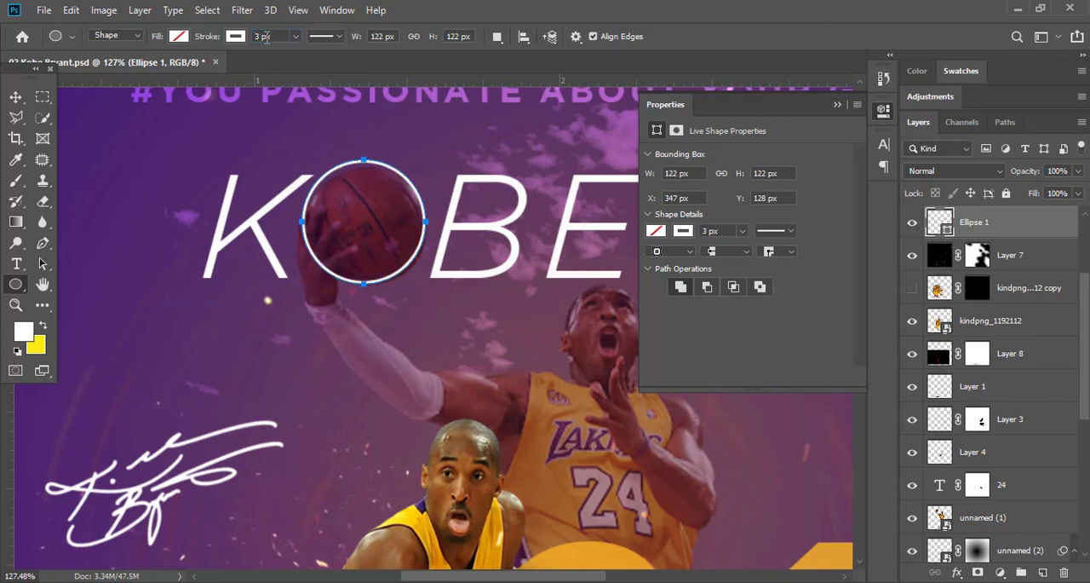
# Scale the circle to 117 px and position it around the basketball as the O of KOBE.
pyautogui.click(19, 102)
pyautogui.keyDown('ctrl'); pyautogui.click(409, 212); pyautogui.keyUp('ctrl')
pyautogui.moveTo(418, 197); pyautogui.dragTo(423, 203)
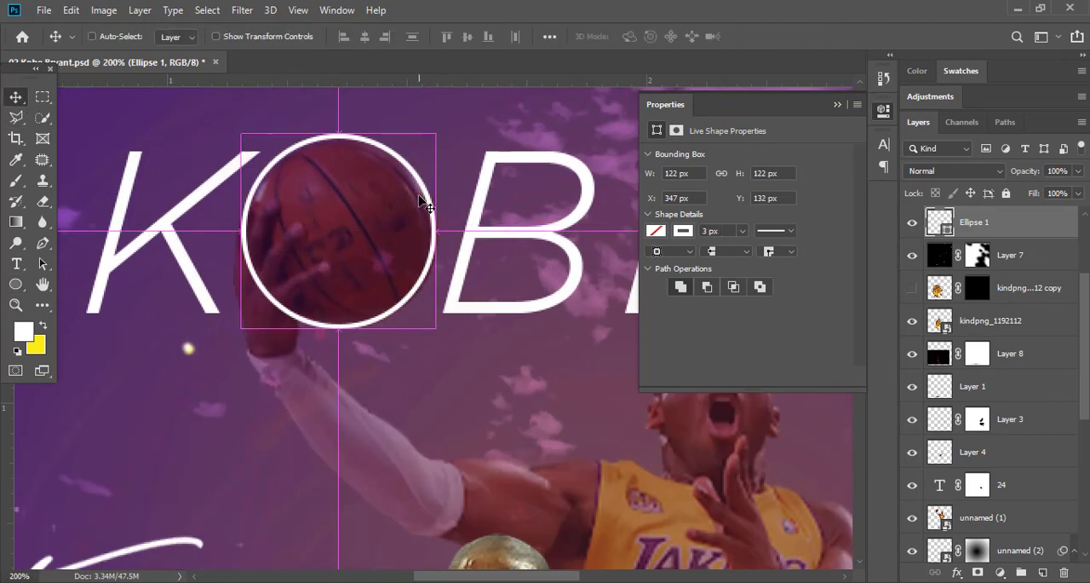
pyautogui.hotkey('ctrl', 't')
pyautogui.moveTo(243, 135)
pyautogui.mouseDown()
pyautogui.moveTo(266, 156)
pyautogui.moveTo(251, 142)
pyautogui.mouseUp()
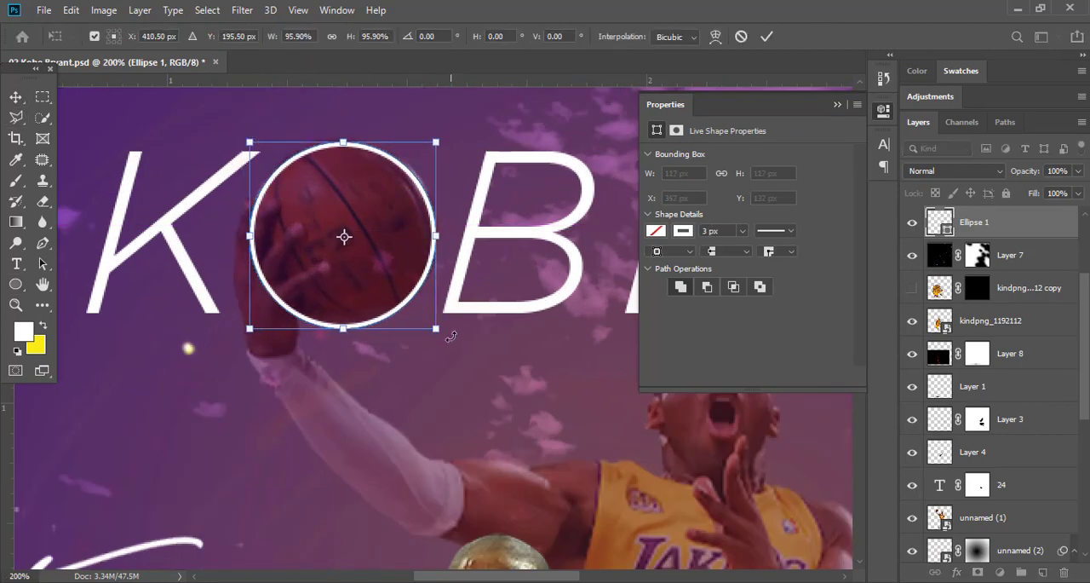
pyautogui.moveTo(437, 329); pyautogui.dragTo(435, 328)
pyautogui.moveTo(409, 293); pyautogui.dragTo(412, 290)
pyautogui.press('Return')
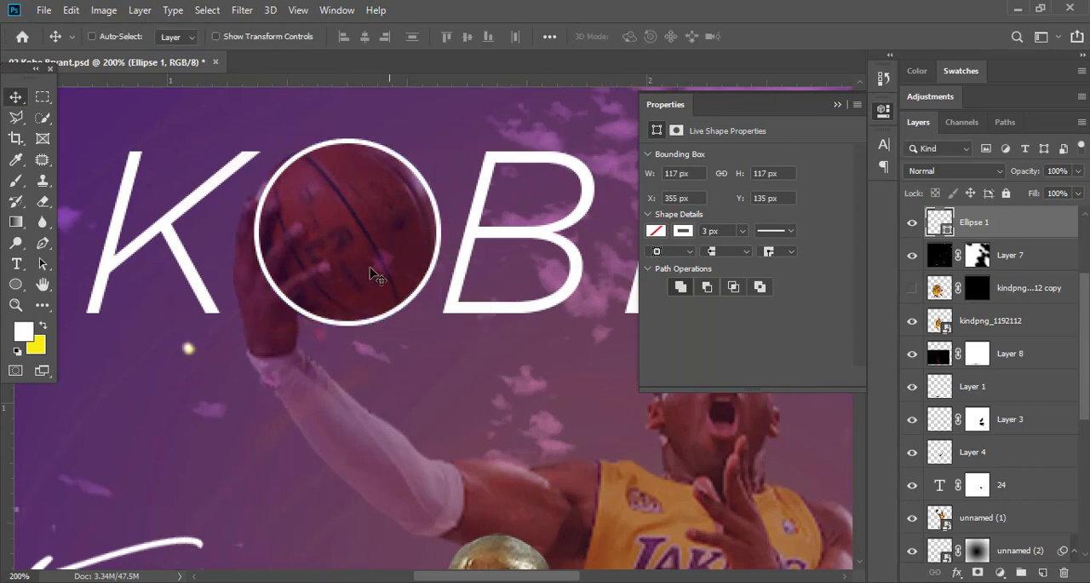
# Mask the Ellipse 1 layer and paint out the ring over the player's hand with a hard 34 px black brush.
pyautogui.moveTo(318, 232); pyautogui.dragTo(276, 220)
pyautogui.click(978, 573)
pyautogui.press('b')
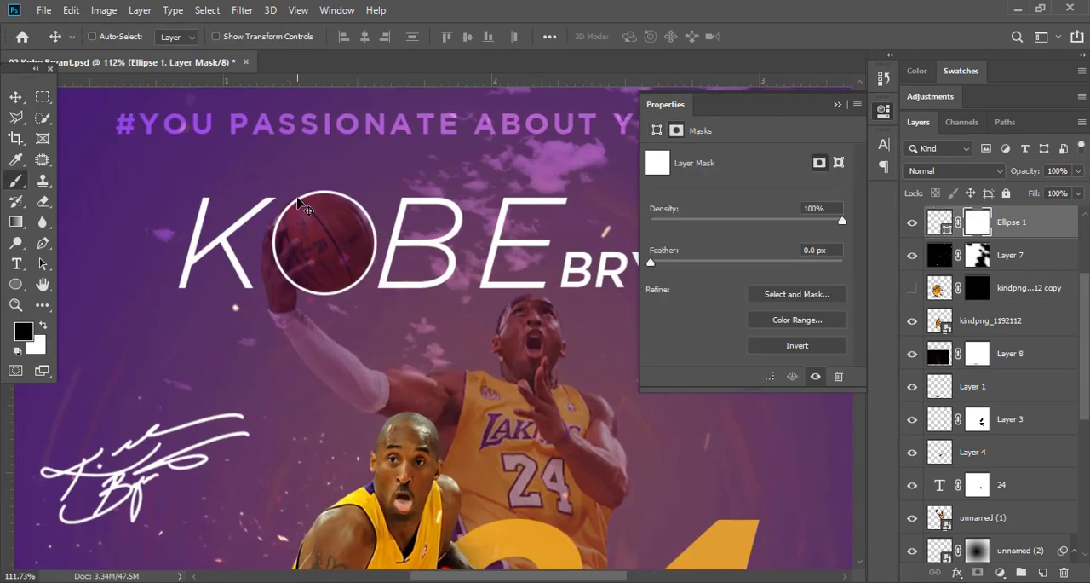
pyautogui.rightClick(287, 195)
pyautogui.moveTo(424, 258); pyautogui.dragTo(494, 260)
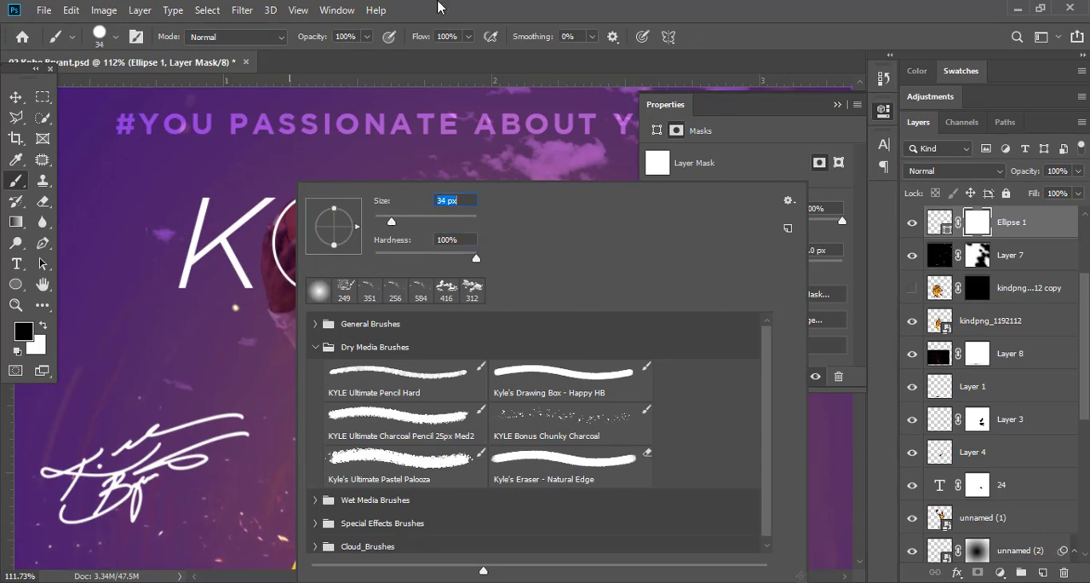
pyautogui.click(439, 7)
pyautogui.moveTo(277, 199); pyautogui.dragTo(341, 243)
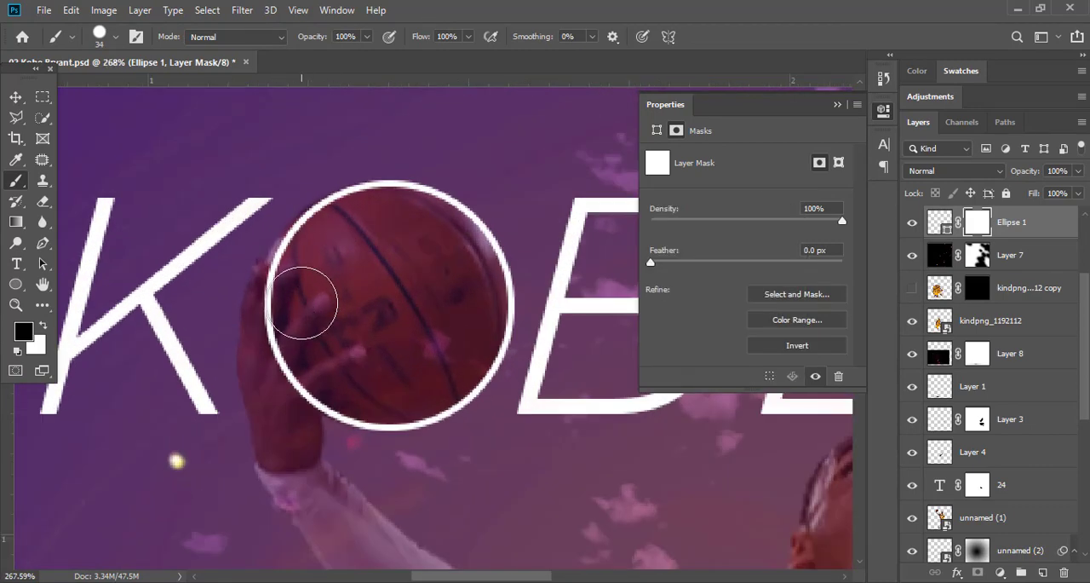
pyautogui.moveTo(304, 314); pyautogui.dragTo(265, 336)
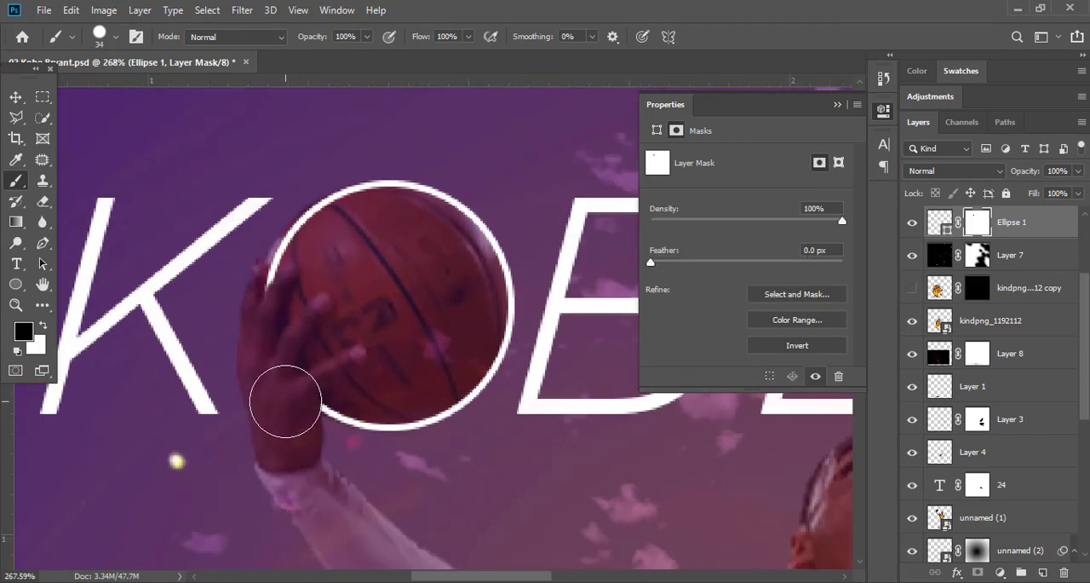
# Scale the masked ring to 102.56% around the basketball and close the shape's properties.
pyautogui.click(16, 97)
pyautogui.moveTo(247, 244); pyautogui.dragTo(124, 228)
pyautogui.moveTo(256, 213); pyautogui.dragTo(366, 257)
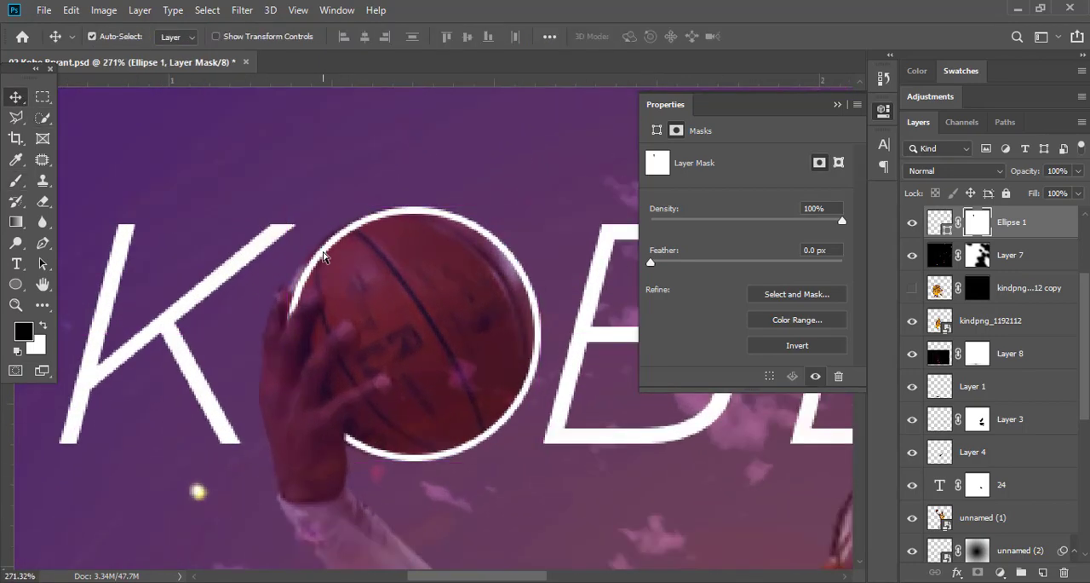
pyautogui.hotkey('ctrl', 't')
pyautogui.moveTo(285, 333); pyautogui.dragTo(279, 333)
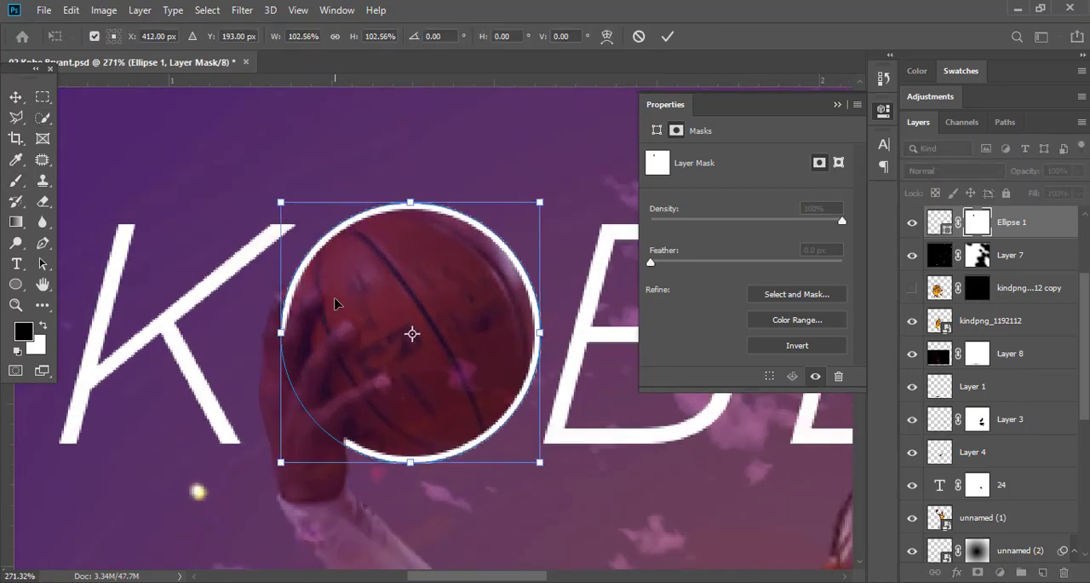
pyautogui.press('Return')
pyautogui.moveTo(339, 244); pyautogui.dragTo(247, 237)
pyautogui.moveTo(413, 260); pyautogui.dragTo(316, 173)
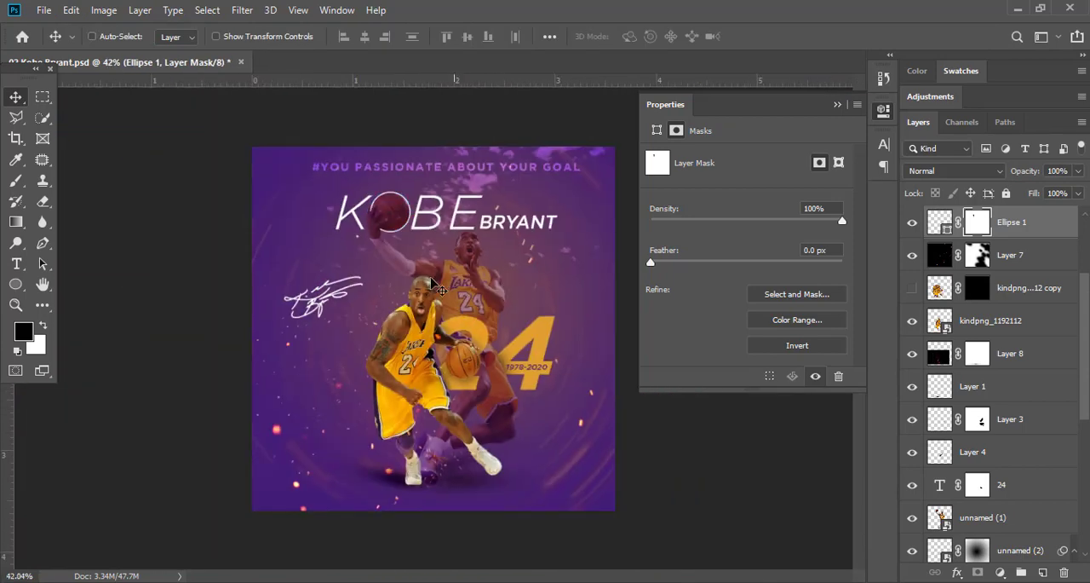
pyautogui.click(837, 106)
pyautogui.hotkey('ctrl', '0')
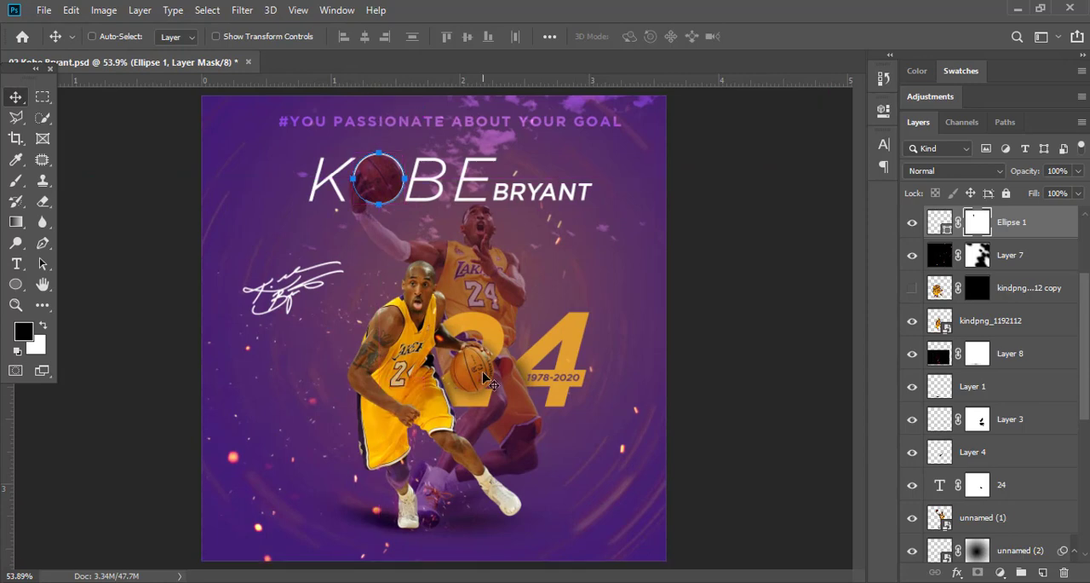
# Copy Layer 9 and the Vector Smart Object logo layers from Blend Layer Logo pres.psd into the Kobe Bryant poster.
pyautogui.click(330, 64)
pyautogui.click(989, 241)
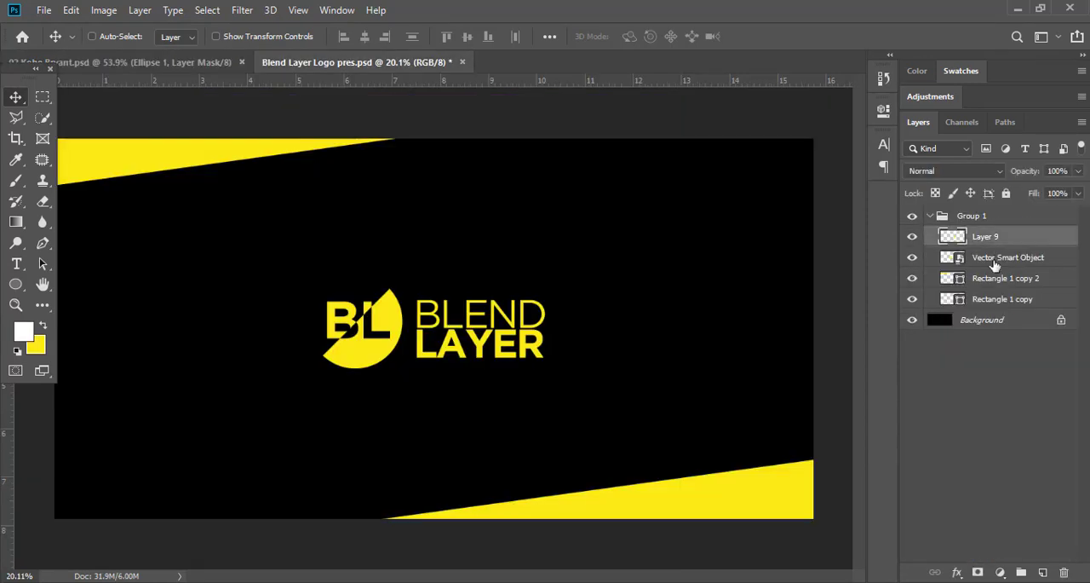
pyautogui.keyDown('shift'); pyautogui.click(994, 259); pyautogui.keyUp('shift')
pyautogui.moveTo(404, 314); pyautogui.dragTo(309, 244)
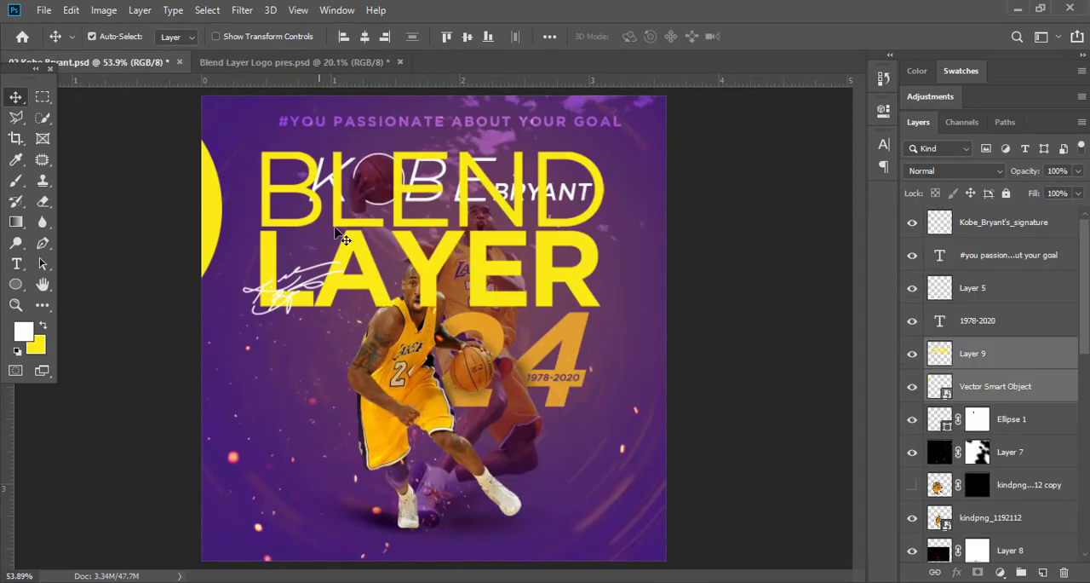
# Scale the BLEND LAYER logo down to a small mark below the KOBE BRYANT title and group its two layers.
pyautogui.hotkey('ctrl', 't')
pyautogui.moveTo(603, 229); pyautogui.dragTo(518, 263)
pyautogui.moveTo(346, 293); pyautogui.dragTo(432, 263)
pyautogui.press('Return')
pyautogui.hotkey('ctrl', 'g')
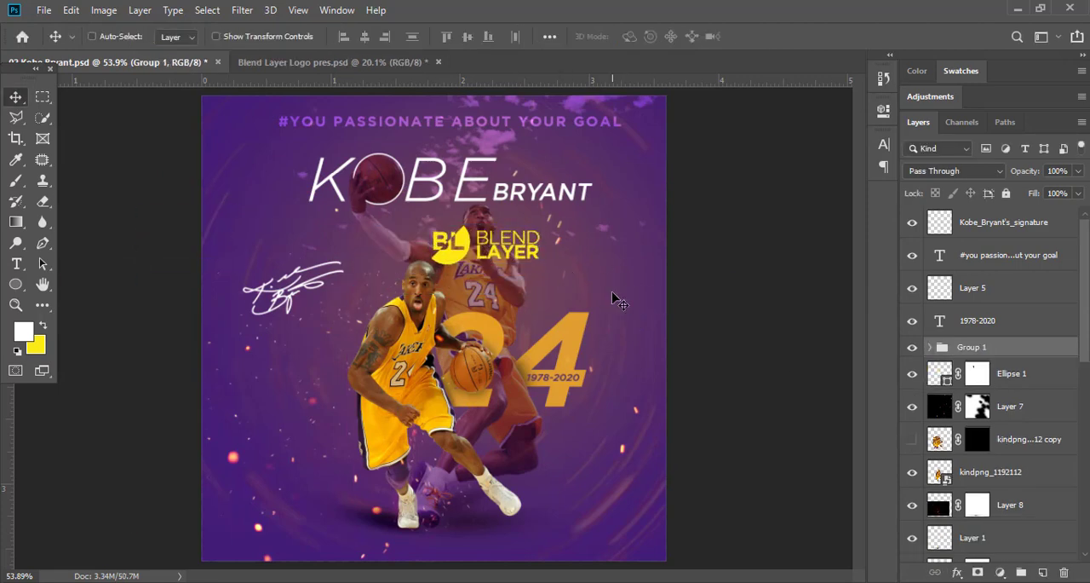
# Move the logo group to the poster's lower-left corner, centred at about X 186 px, Y 1004 px.
pyautogui.scroll(-2, 606, 270)
pyautogui.moveTo(531, 196); pyautogui.dragTo(363, 427)
pyautogui.hotkey('ctrl', '0')
# Scale the logo group down slightly in the poster's lower-left corner and save the document.
pyautogui.hotkey('ctrl', 't')
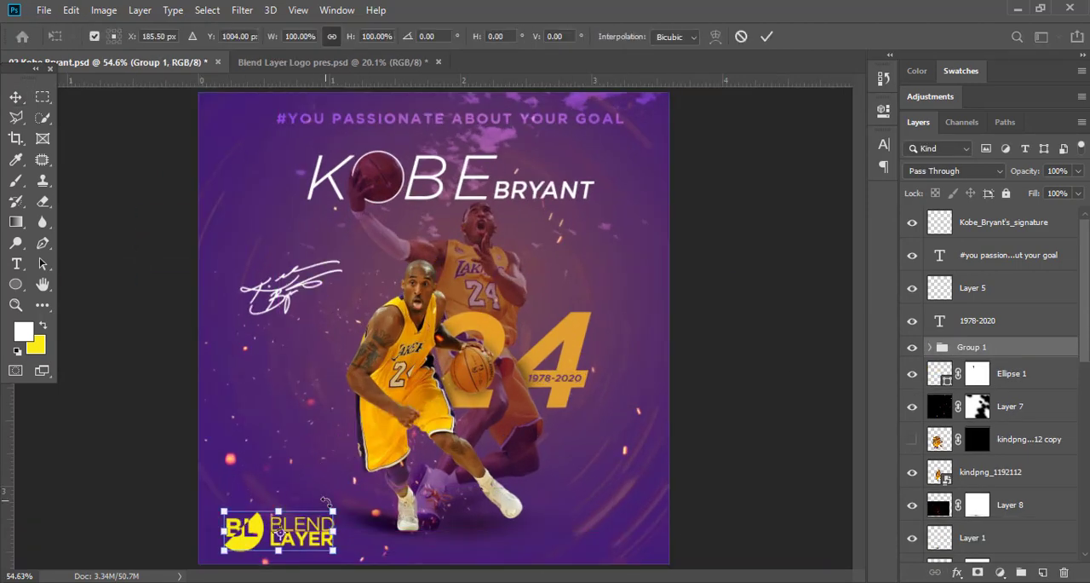
pyautogui.moveTo(326, 501)
pyautogui.mouseDown()
pyautogui.moveTo(301, 523)
pyautogui.moveTo(326, 482)
pyautogui.mouseUp()
pyautogui.press('Return')
pyautogui.hotkey('ctrl', 't')
pyautogui.press('Return')
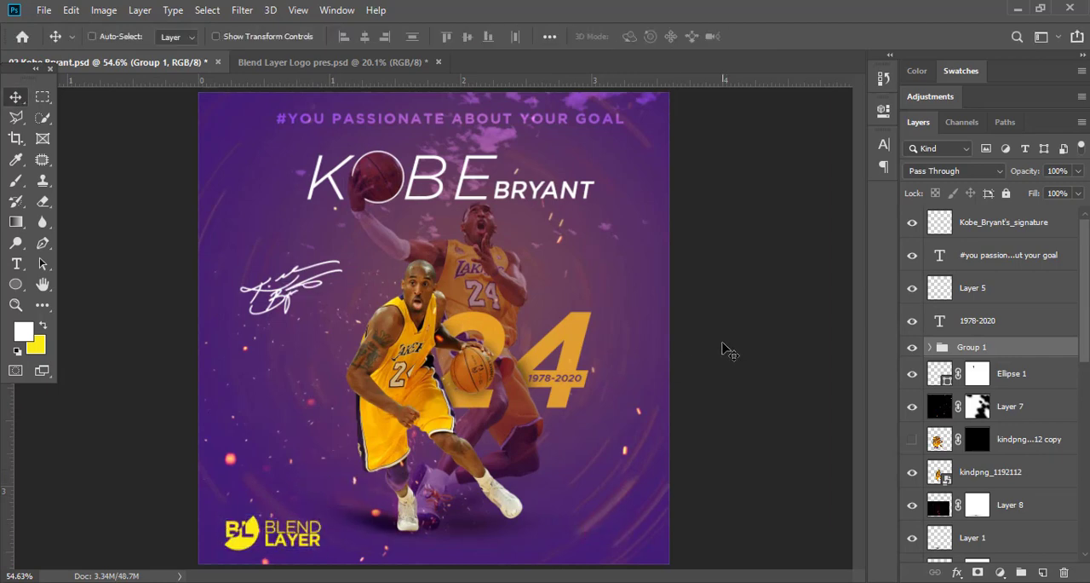
pyautogui.hotkey('ctrl', 's')
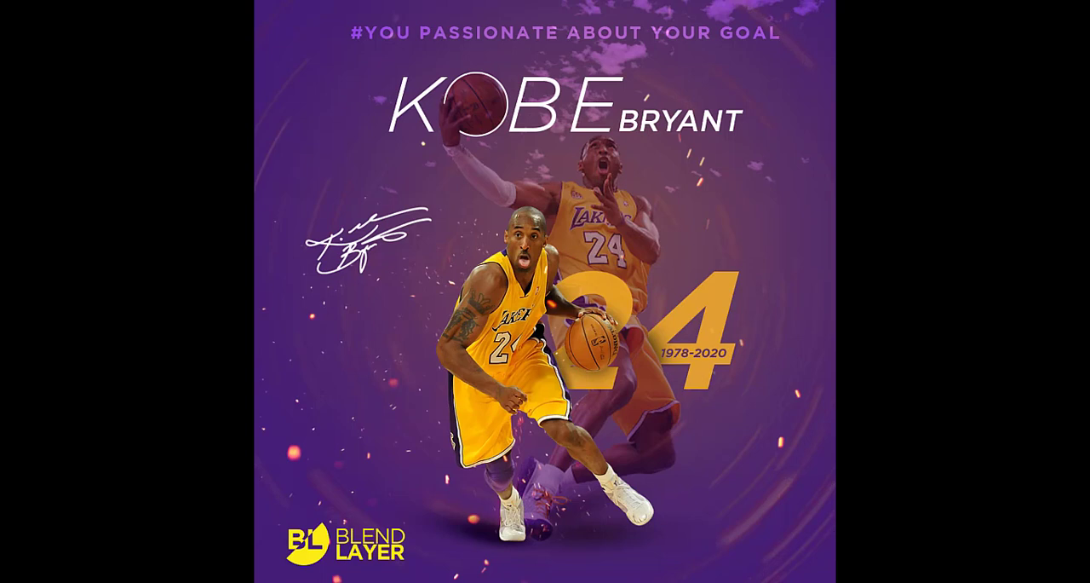